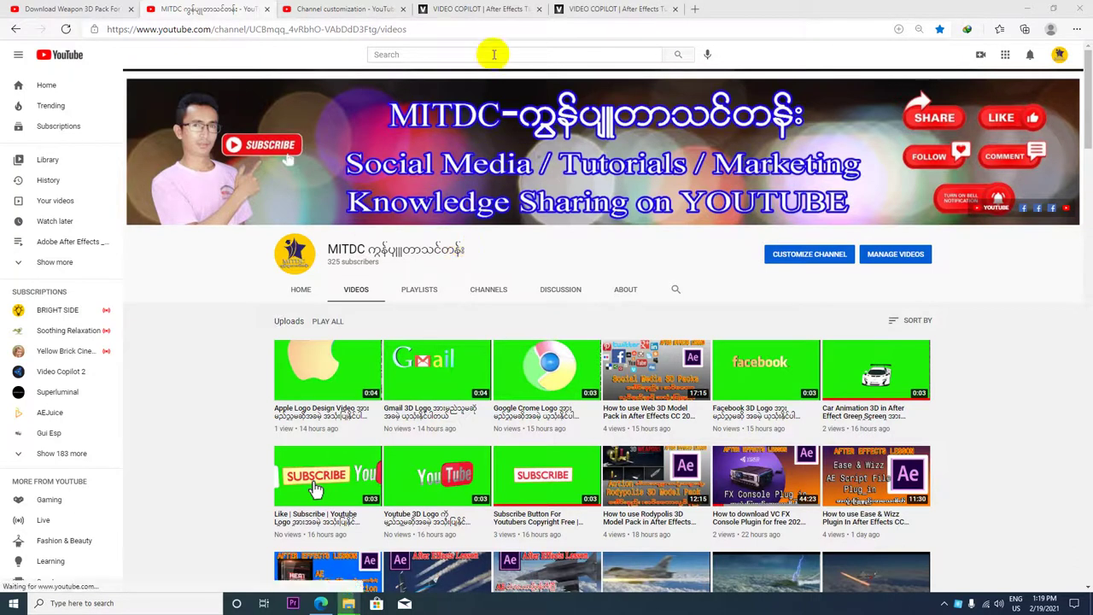
Switch to the Video Copilot tab and browse its recent products page.
{"action": "left_click", "coordinate": [591, 8]}
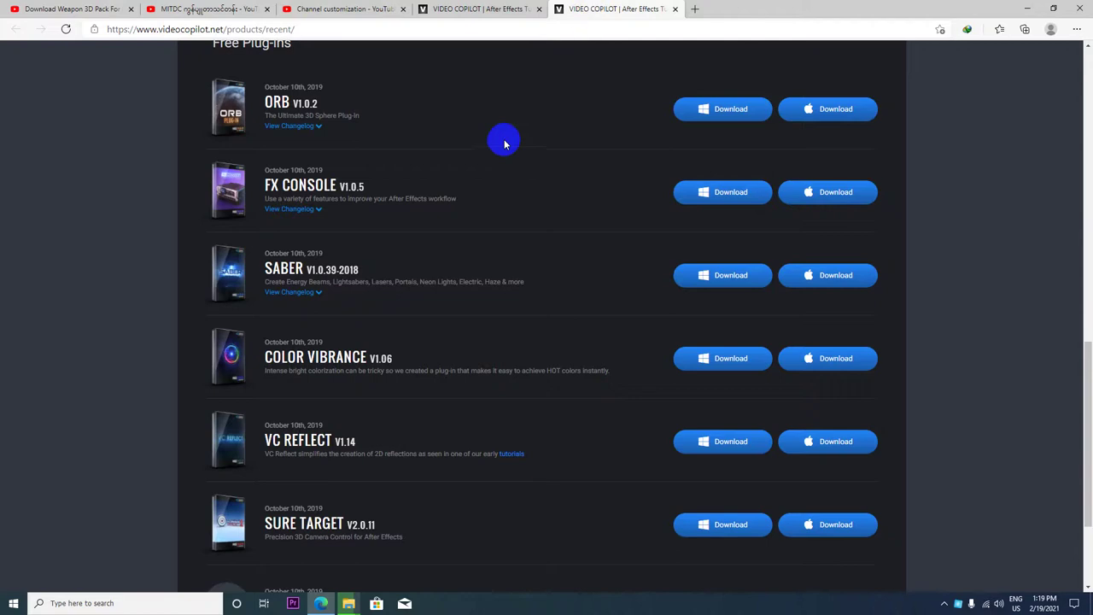
{"action": "scroll", "coordinate": [443, 228], "scroll_direction": "up", "scroll_amount": 3}
{"action": "scroll", "coordinate": [224, 80], "scroll_direction": "up", "scroll_amount": 3}
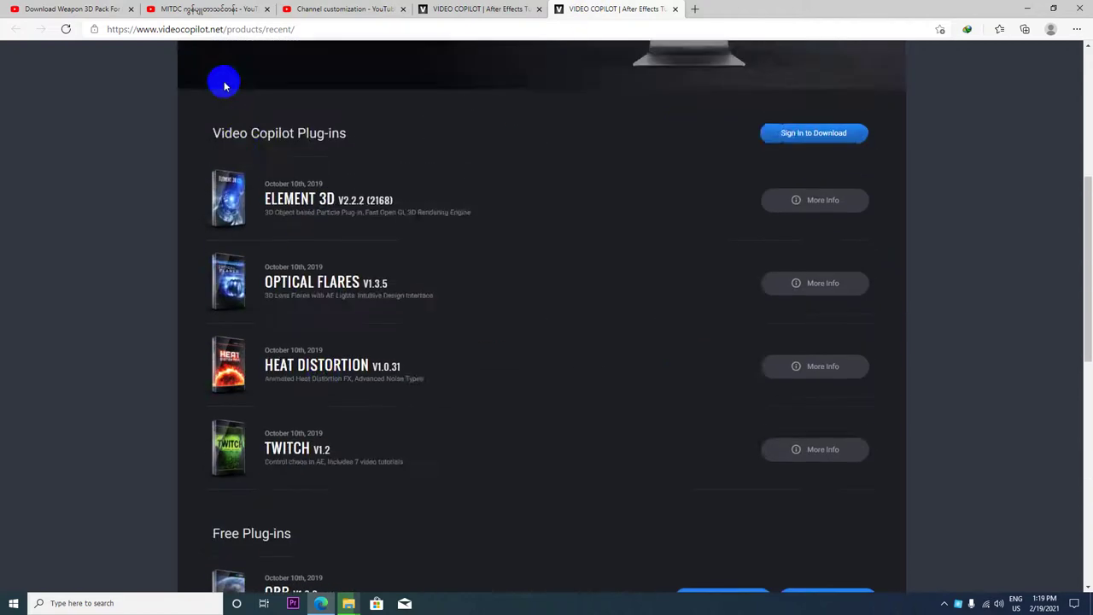
{"action": "scroll", "coordinate": [318, 223], "scroll_direction": "up", "scroll_amount": 4}
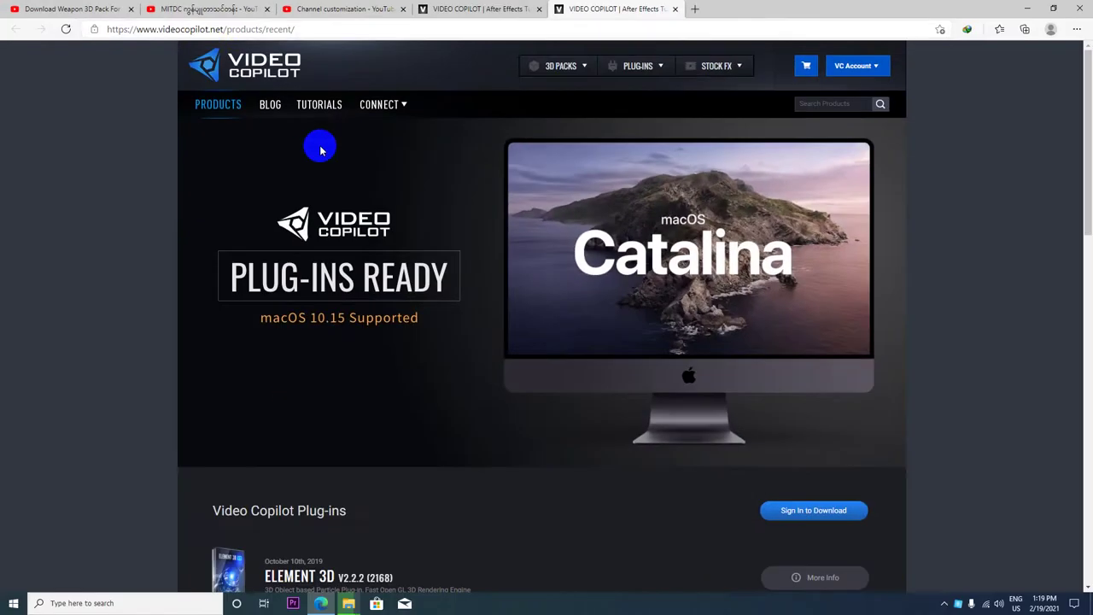
{"action": "scroll", "coordinate": [320, 150], "scroll_direction": "down", "scroll_amount": 5}
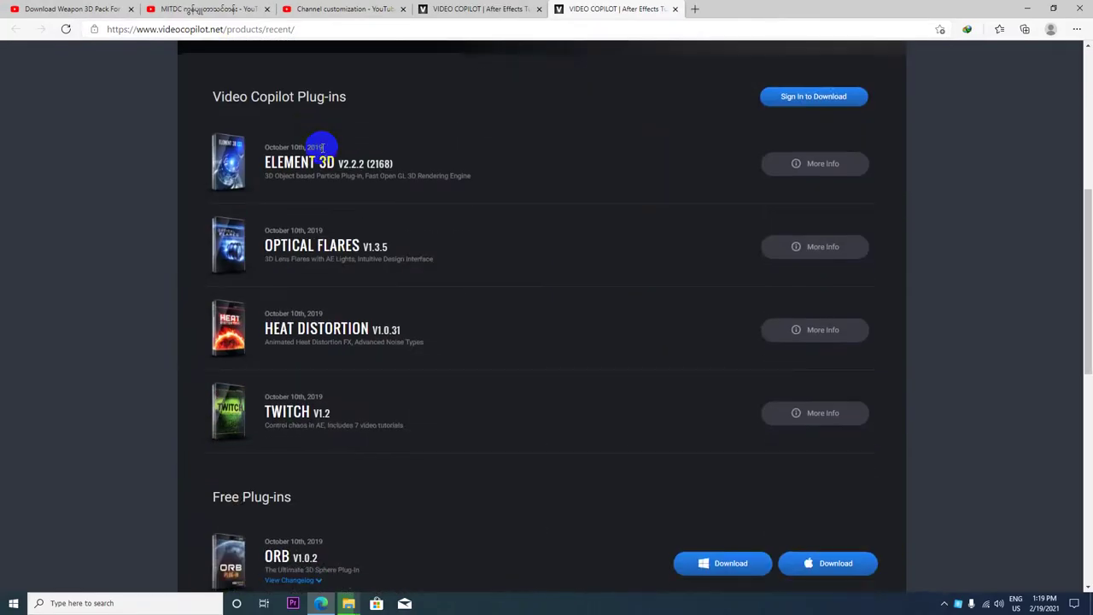
{"action": "scroll", "coordinate": [322, 147], "scroll_direction": "down", "scroll_amount": 2}
{"action": "scroll", "coordinate": [322, 148], "scroll_direction": "up", "scroll_amount": 2}
{"action": "scroll", "coordinate": [322, 149], "scroll_direction": "down", "scroll_amount": 5}
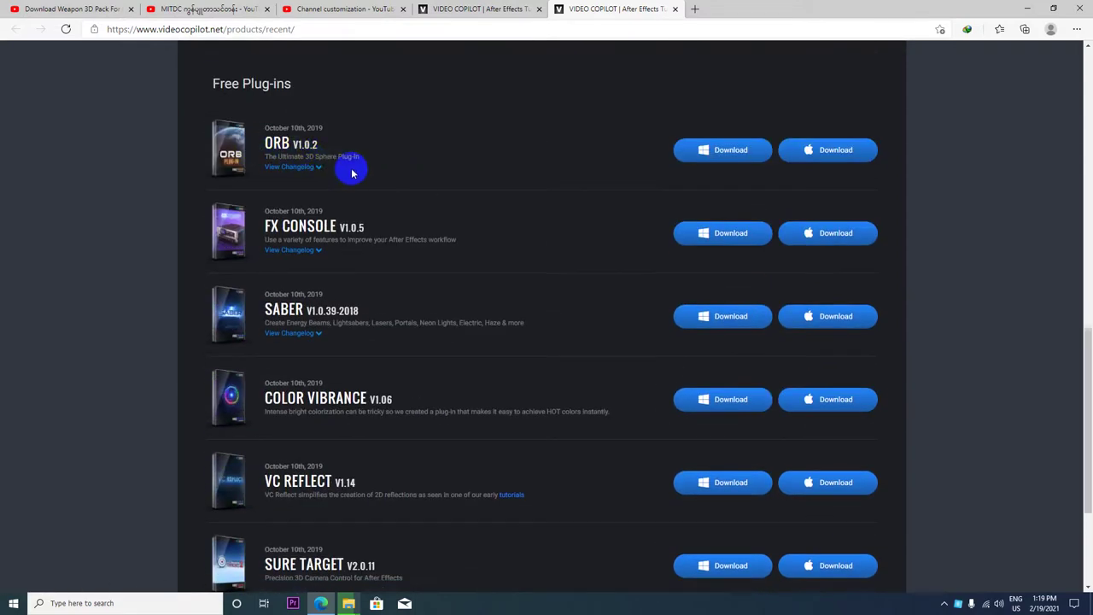
{"action": "scroll", "coordinate": [352, 173], "scroll_direction": "up", "scroll_amount": 1}
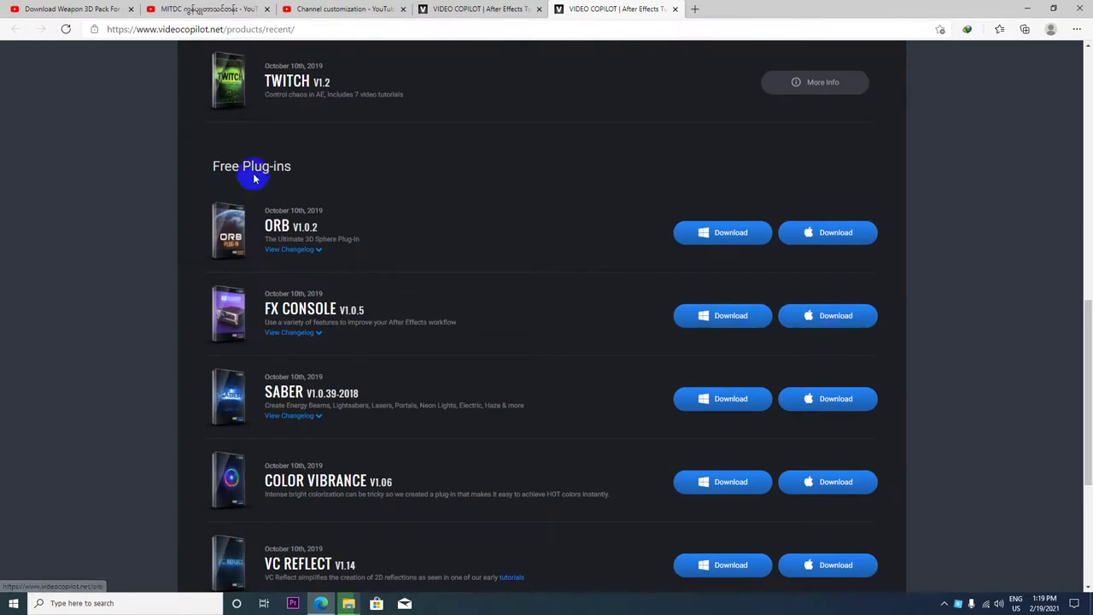
{"action": "scroll", "coordinate": [309, 307], "scroll_direction": "down", "scroll_amount": 1}
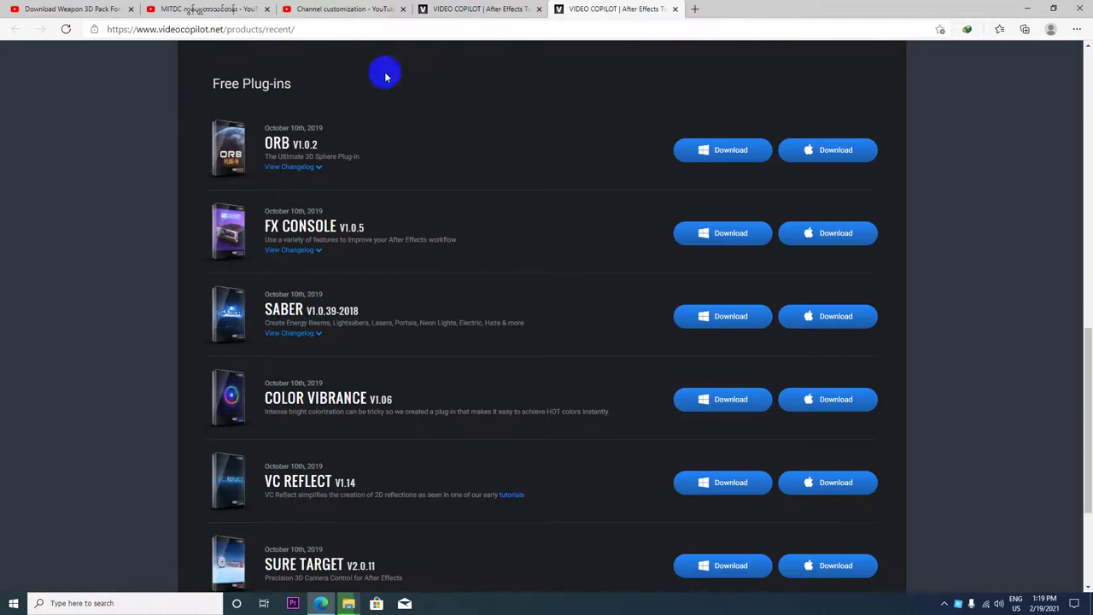
Scroll to the Free Plug-ins list: ORB, FX Console, Saber, Color Vibrance, VC Reflect.
{"action": "left_click", "coordinate": [270, 150]}
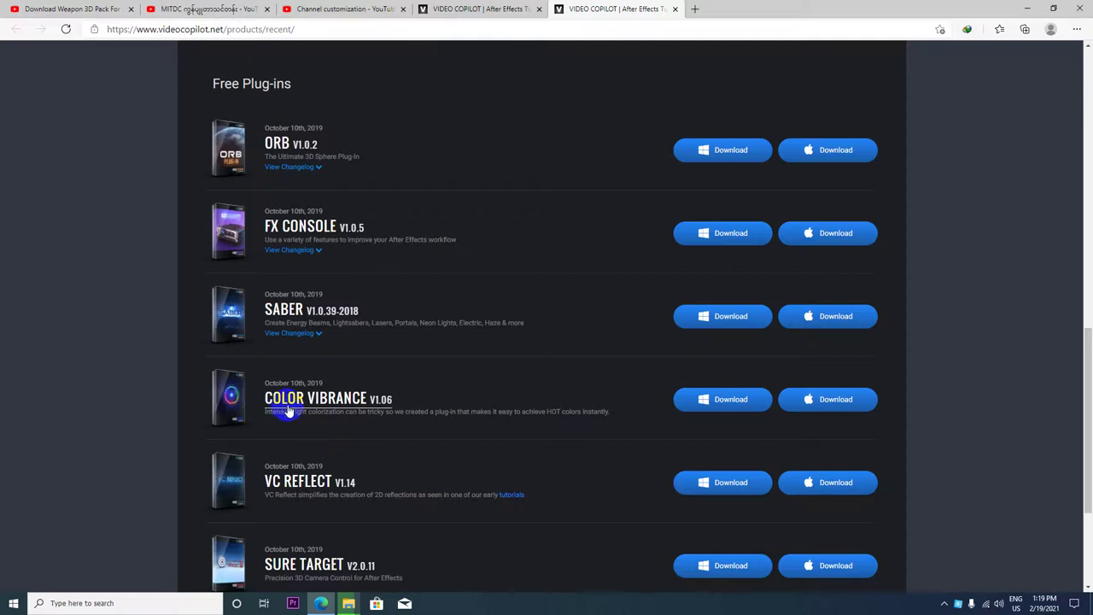
{"action": "scroll", "coordinate": [288, 411], "scroll_direction": "down", "scroll_amount": 1}
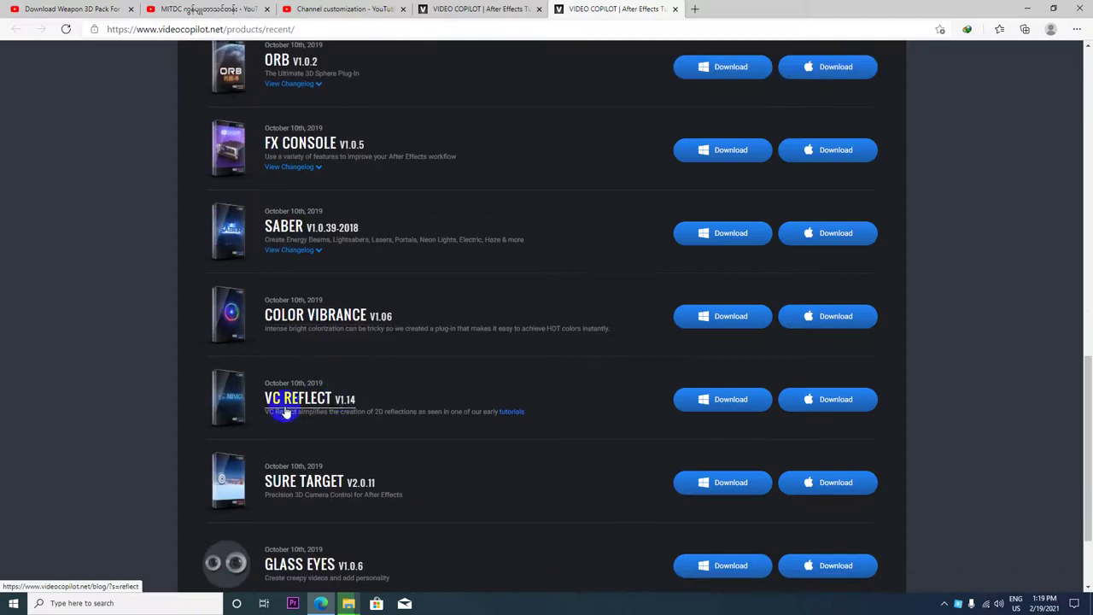
{"action": "scroll", "coordinate": [288, 411], "scroll_direction": "down", "scroll_amount": 1}
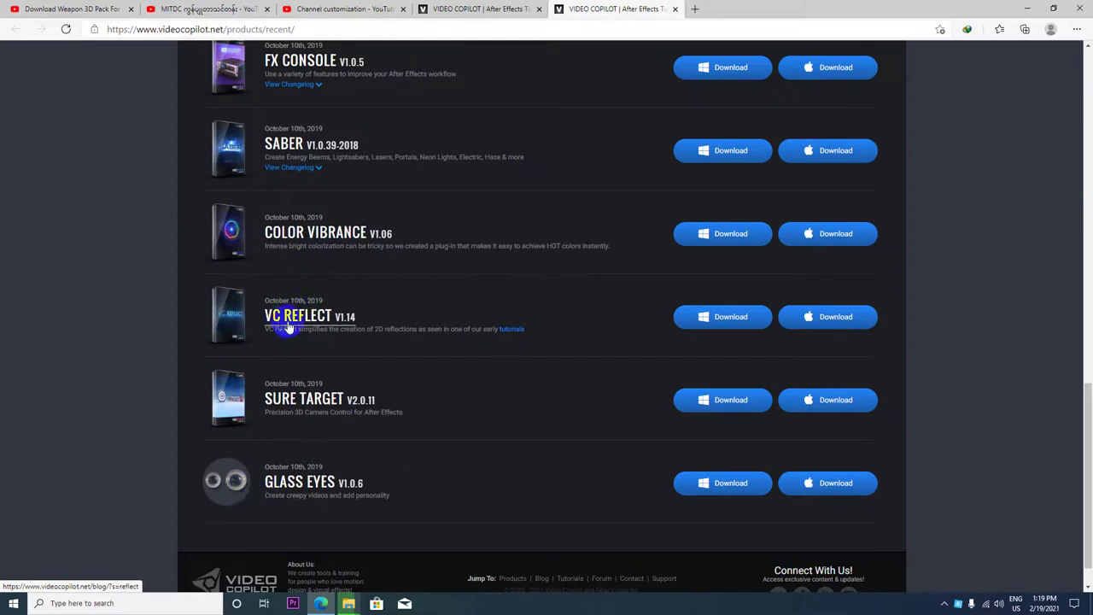
{"action": "scroll", "coordinate": [324, 303], "scroll_direction": "up", "scroll_amount": 1}
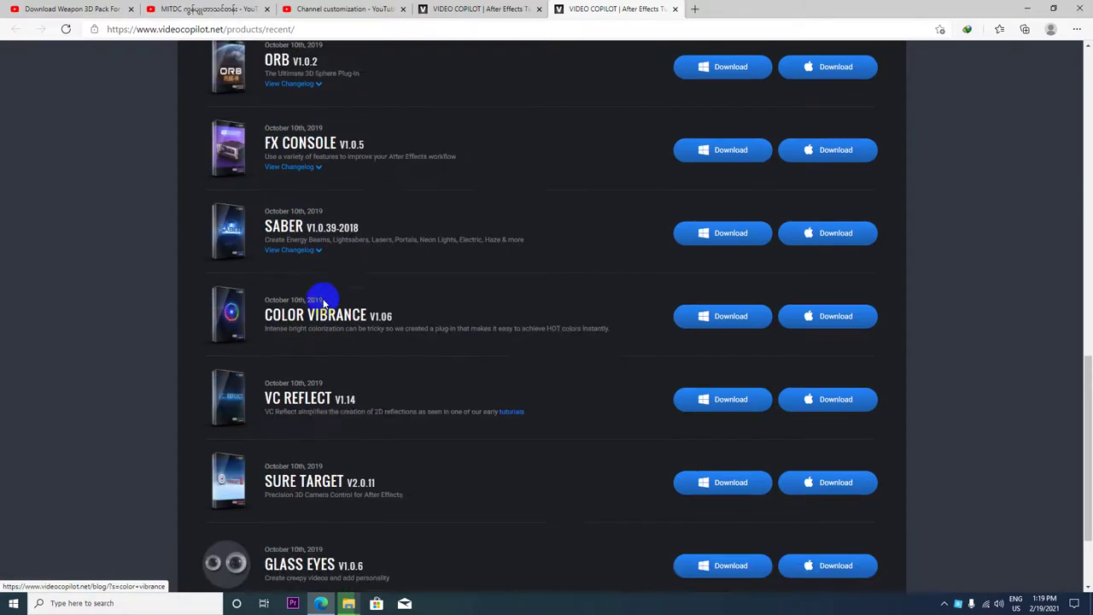
{"action": "scroll", "coordinate": [316, 299], "scroll_direction": "up", "scroll_amount": 2}
{"action": "scroll", "coordinate": [273, 290], "scroll_direction": "down", "scroll_amount": 1}
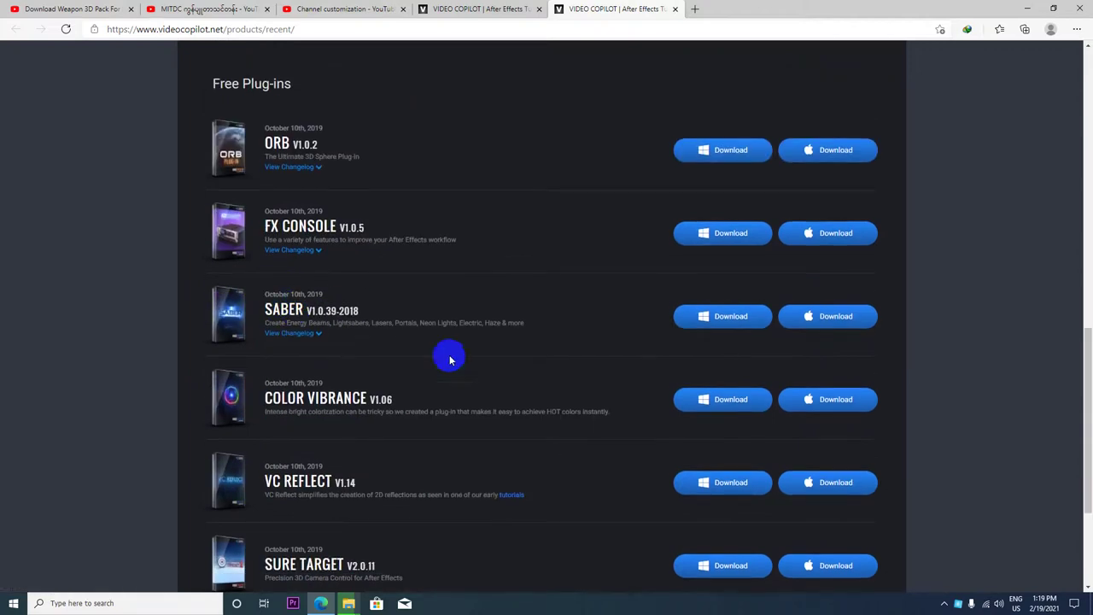
{"action": "scroll", "coordinate": [480, 349], "scroll_direction": "up", "scroll_amount": 2}
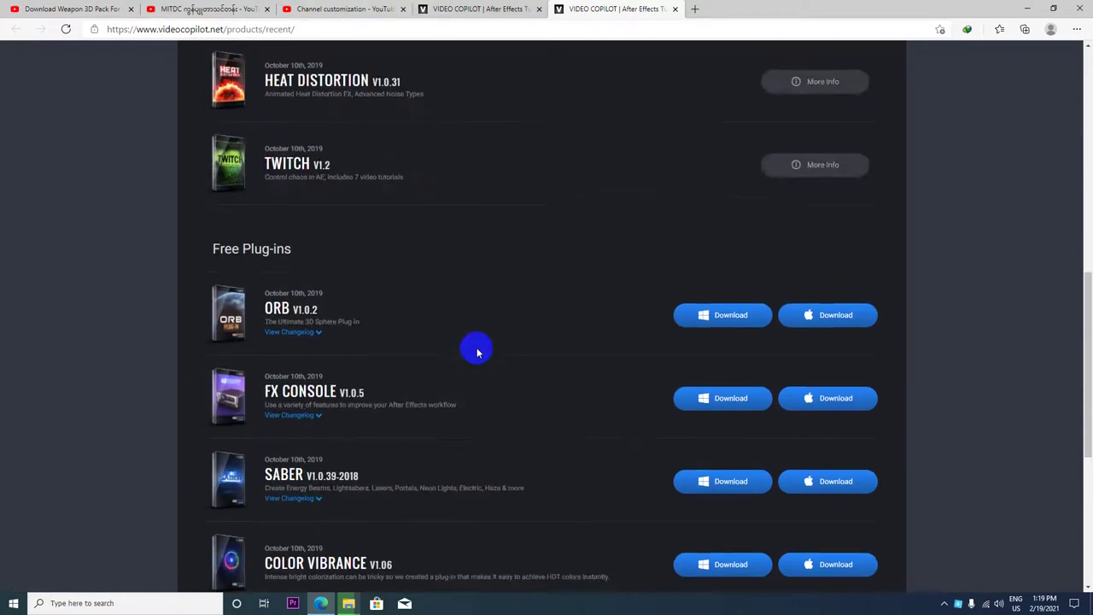
{"action": "scroll", "coordinate": [478, 349], "scroll_direction": "down", "scroll_amount": 2}
{"action": "scroll", "coordinate": [477, 359], "scroll_direction": "down", "scroll_amount": 2}
{"action": "scroll", "coordinate": [472, 368], "scroll_direction": "up", "scroll_amount": 3}
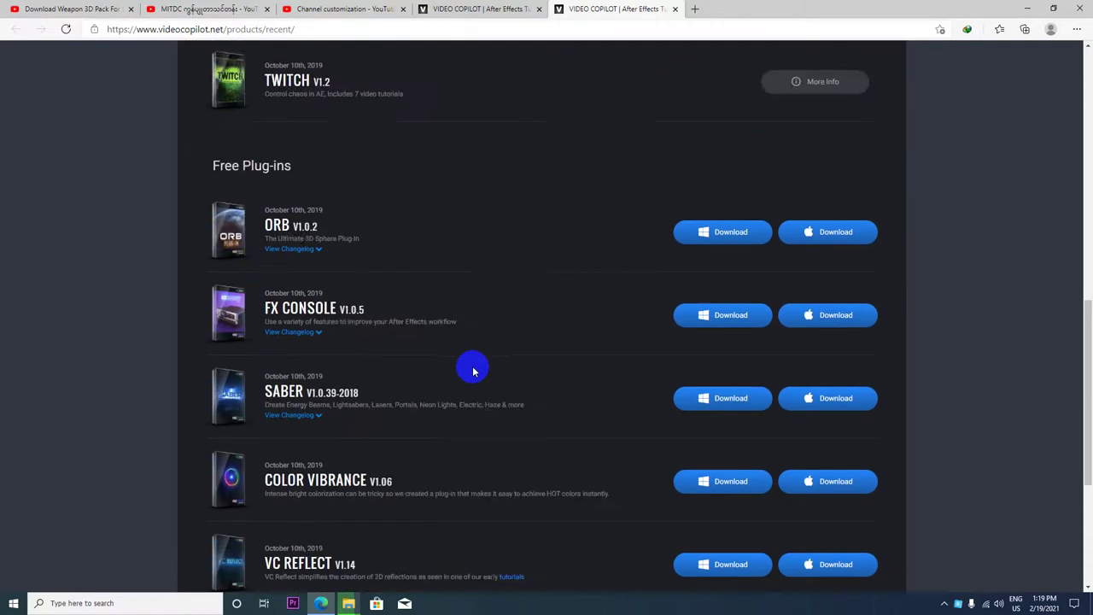
{"action": "scroll", "coordinate": [471, 368], "scroll_direction": "down", "scroll_amount": 3}
{"action": "scroll", "coordinate": [350, 291], "scroll_direction": "up", "scroll_amount": 1}
{"action": "scroll", "coordinate": [350, 291], "scroll_direction": "up", "scroll_amount": 2}
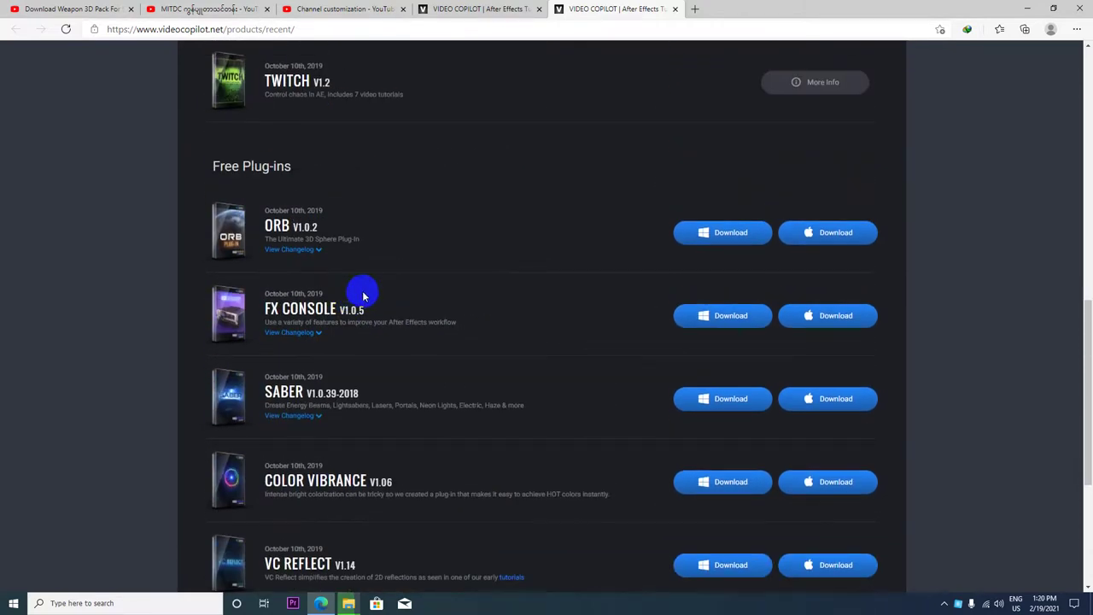
{"action": "left_click", "coordinate": [290, 320]}
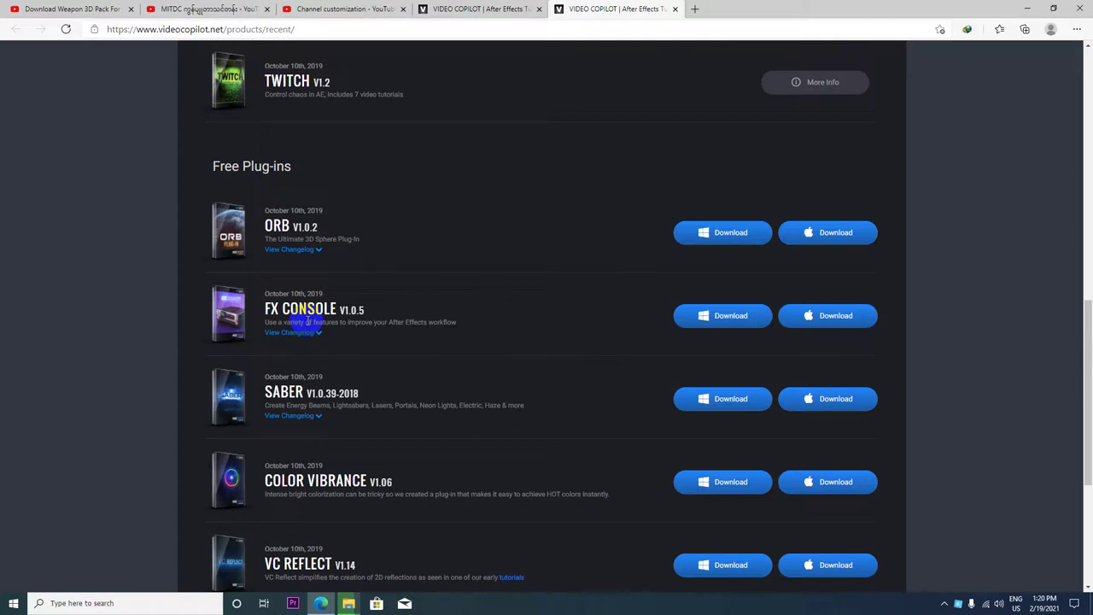
{"action": "scroll", "coordinate": [309, 320], "scroll_direction": "down", "scroll_amount": 2}
{"action": "scroll", "coordinate": [366, 261], "scroll_direction": "down", "scroll_amount": 1}
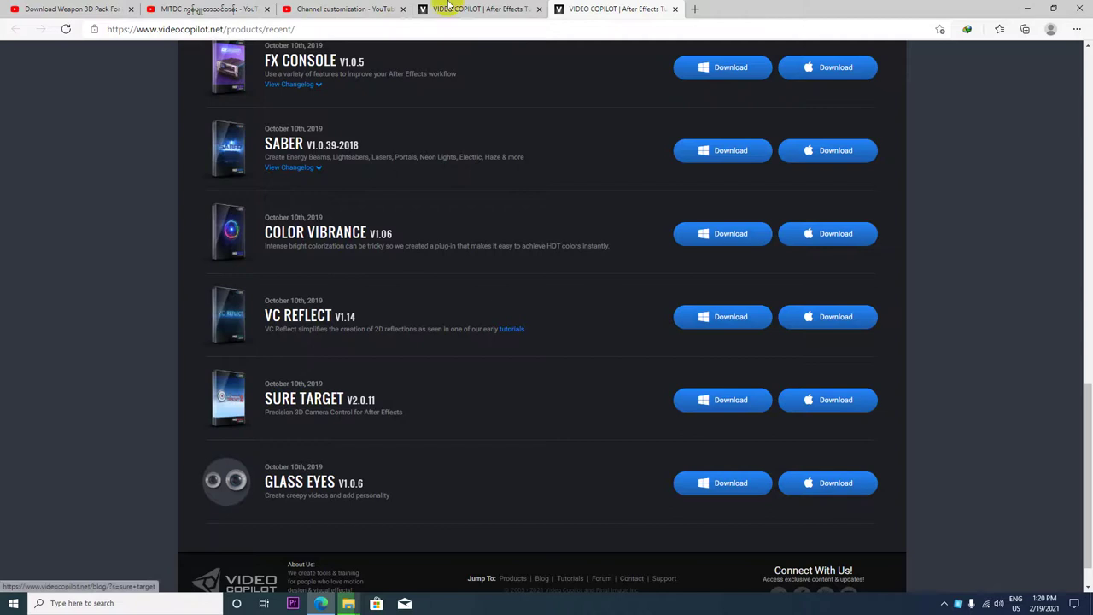
{"action": "scroll", "coordinate": [304, 327], "scroll_direction": "up", "scroll_amount": 1}
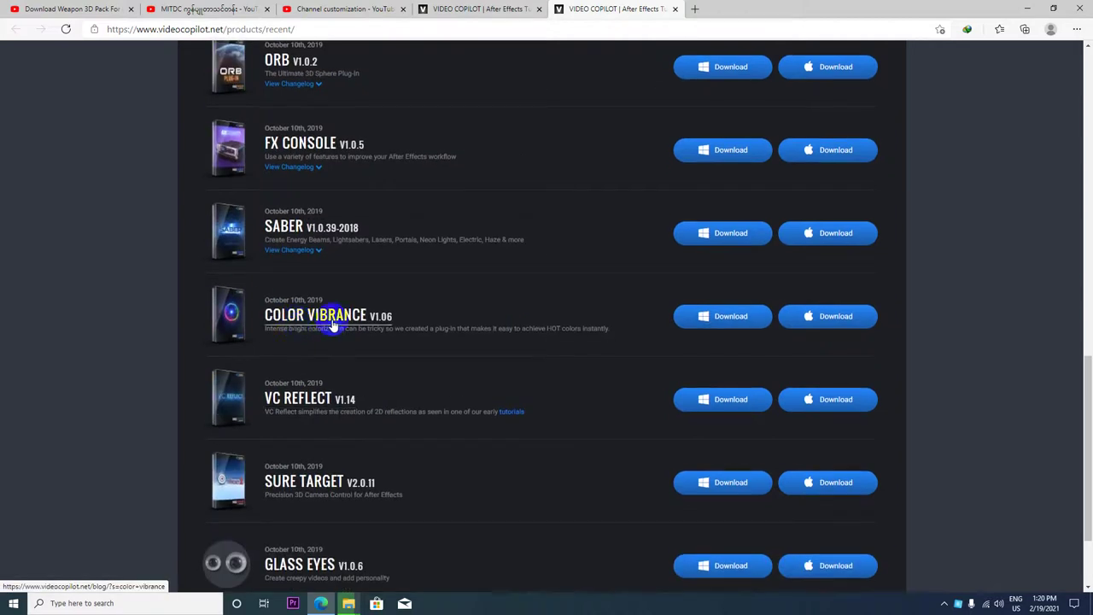
{"action": "scroll", "coordinate": [266, 367], "scroll_direction": "up", "scroll_amount": 3}
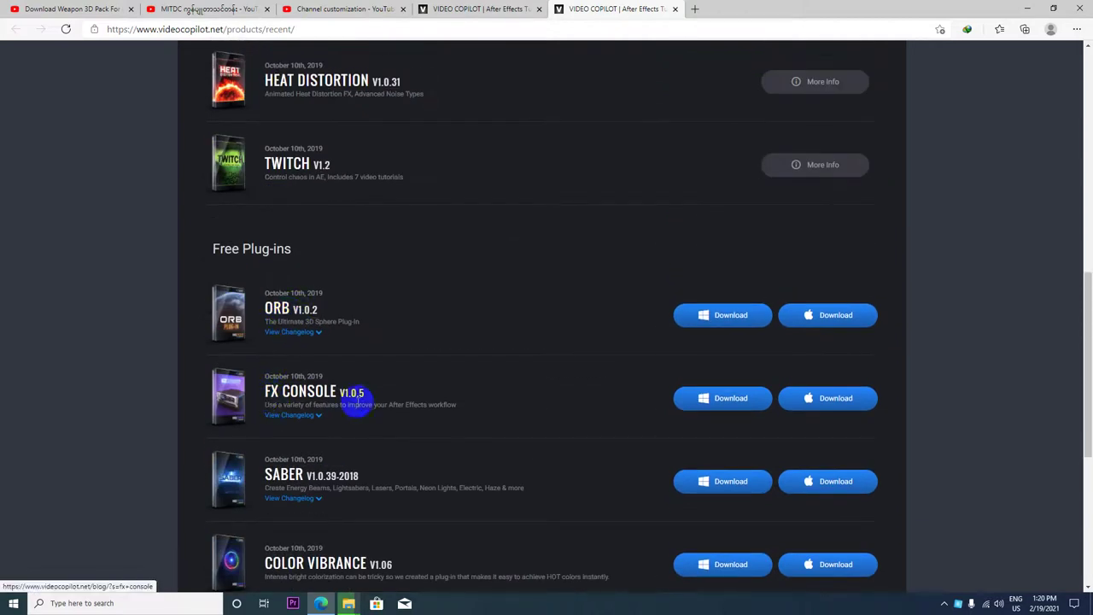
{"action": "scroll", "coordinate": [363, 399], "scroll_direction": "down", "scroll_amount": 1}
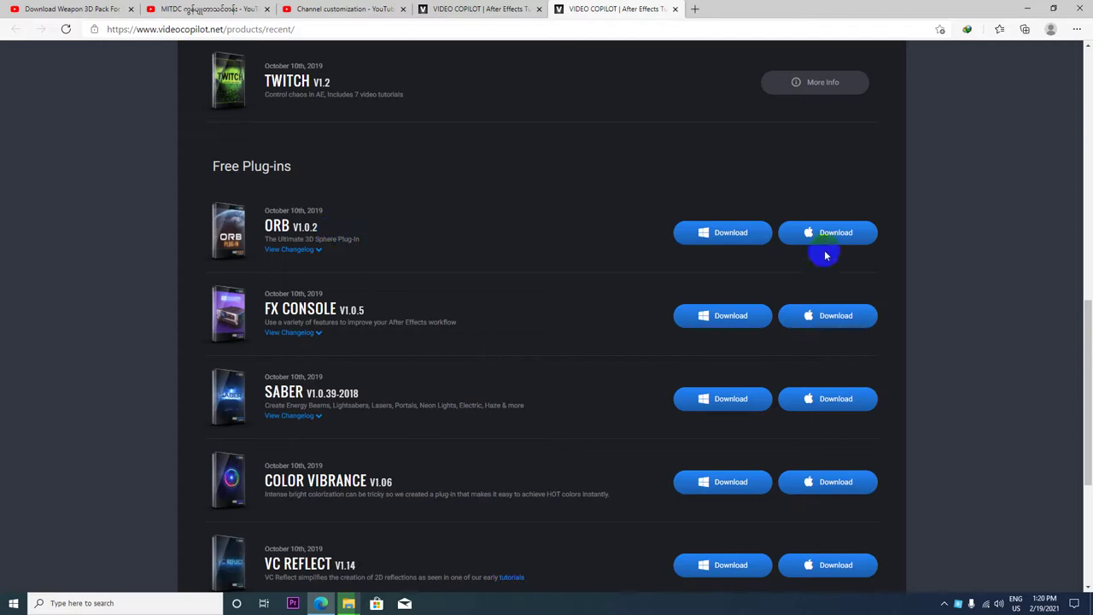
{"action": "left_click", "coordinate": [758, 234]}
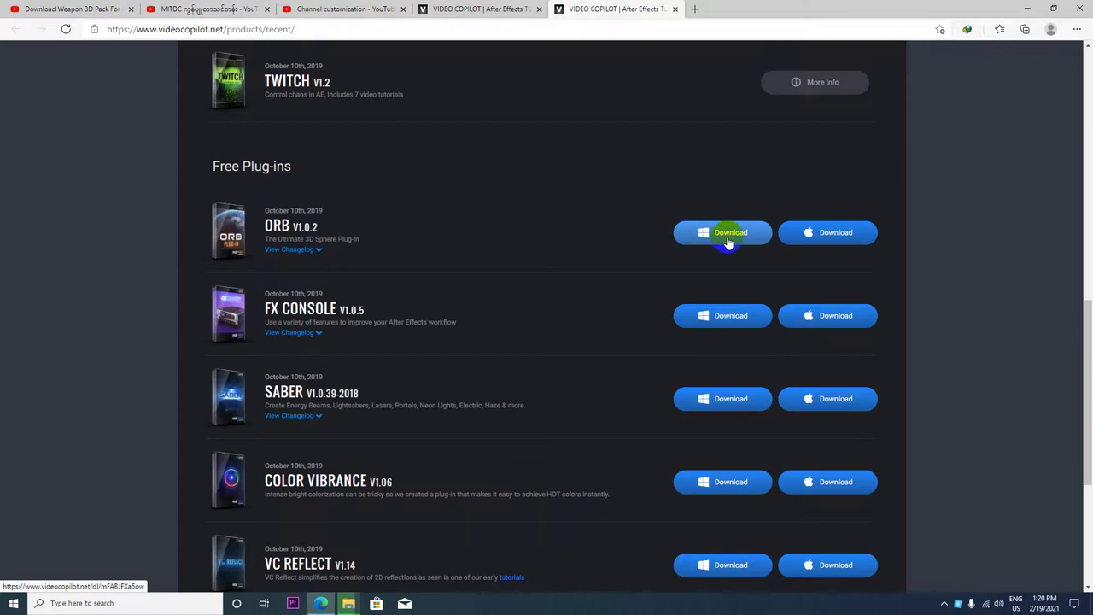
{"action": "left_click", "coordinate": [719, 236]}
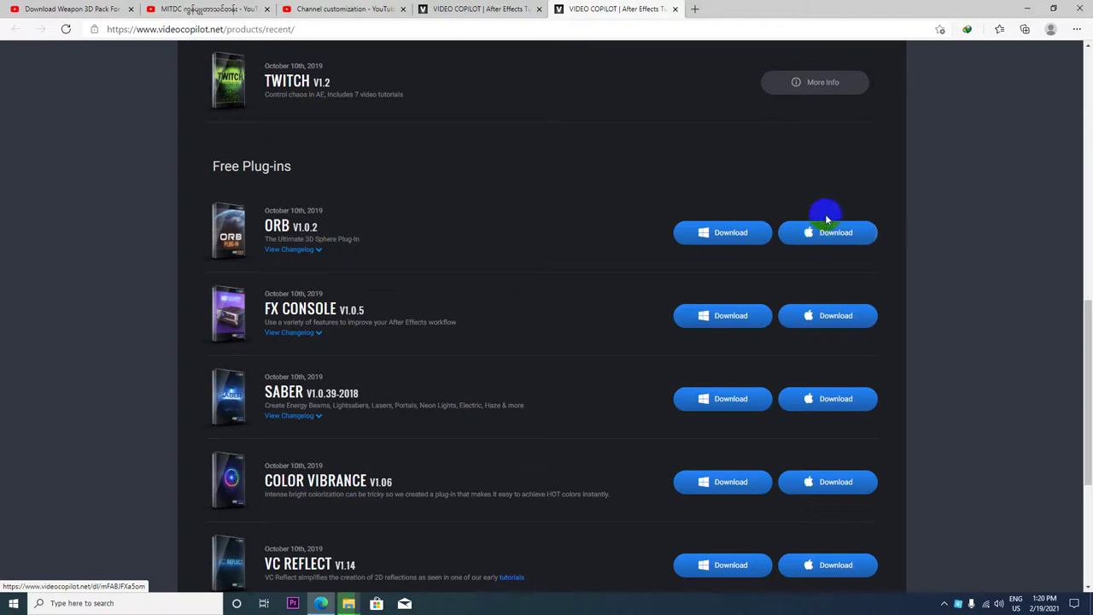
{"action": "left_click", "coordinate": [697, 243]}
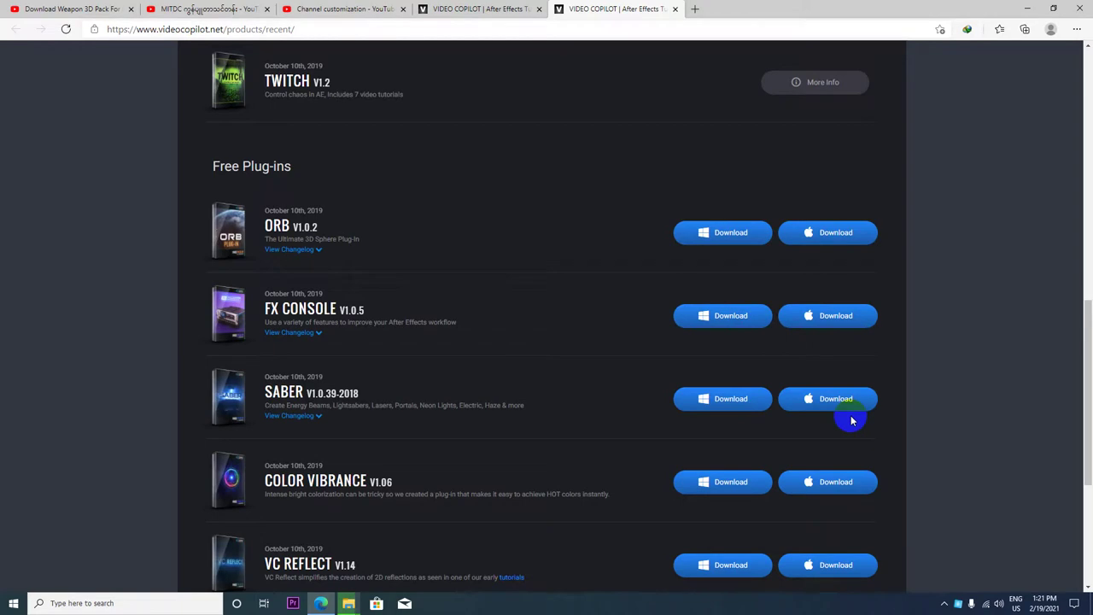
{"action": "scroll", "coordinate": [443, 354], "scroll_direction": "down", "scroll_amount": 2}
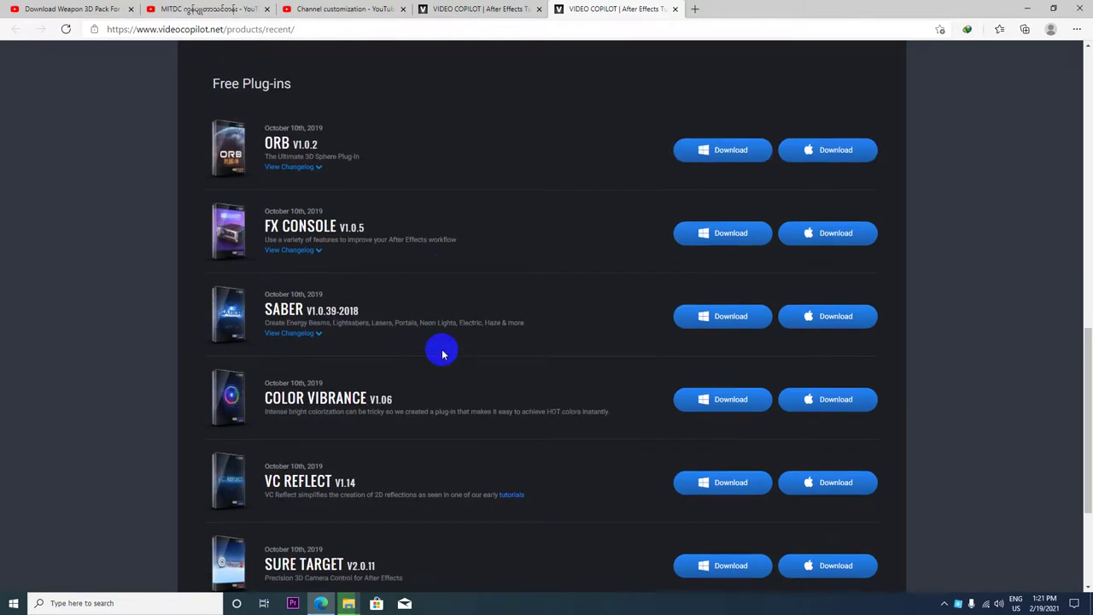
{"action": "scroll", "coordinate": [443, 354], "scroll_direction": "down", "scroll_amount": 1}
{"action": "scroll", "coordinate": [455, 350], "scroll_direction": "up", "scroll_amount": 1}
{"action": "scroll", "coordinate": [454, 353], "scroll_direction": "up", "scroll_amount": 2}
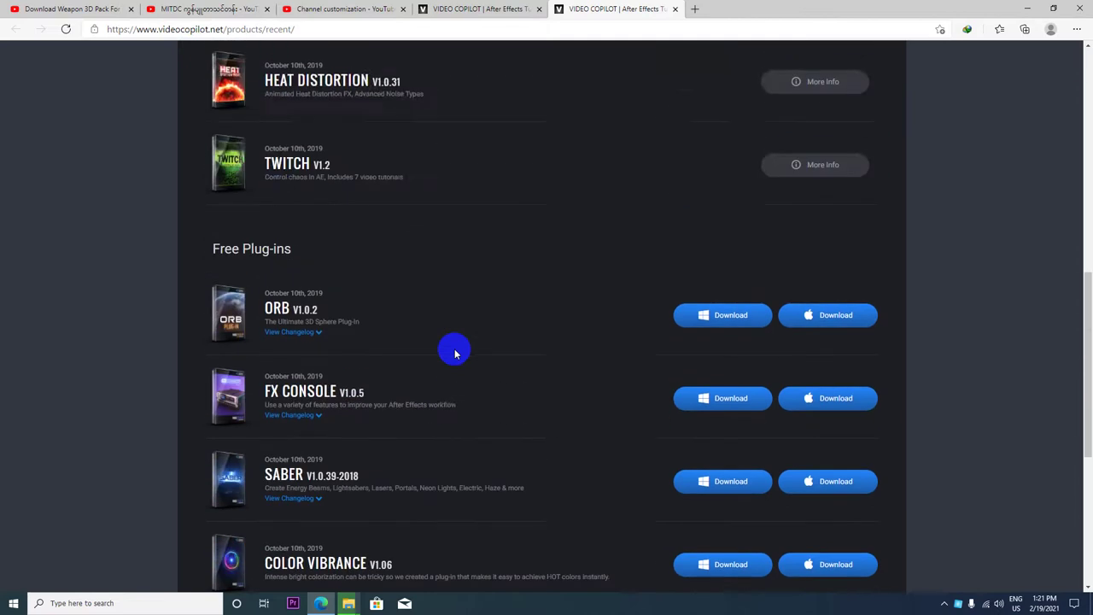
{"action": "scroll", "coordinate": [452, 350], "scroll_direction": "down", "scroll_amount": 2}
{"action": "scroll", "coordinate": [450, 348], "scroll_direction": "down", "scroll_amount": 2}
{"action": "scroll", "coordinate": [451, 346], "scroll_direction": "up", "scroll_amount": 1}
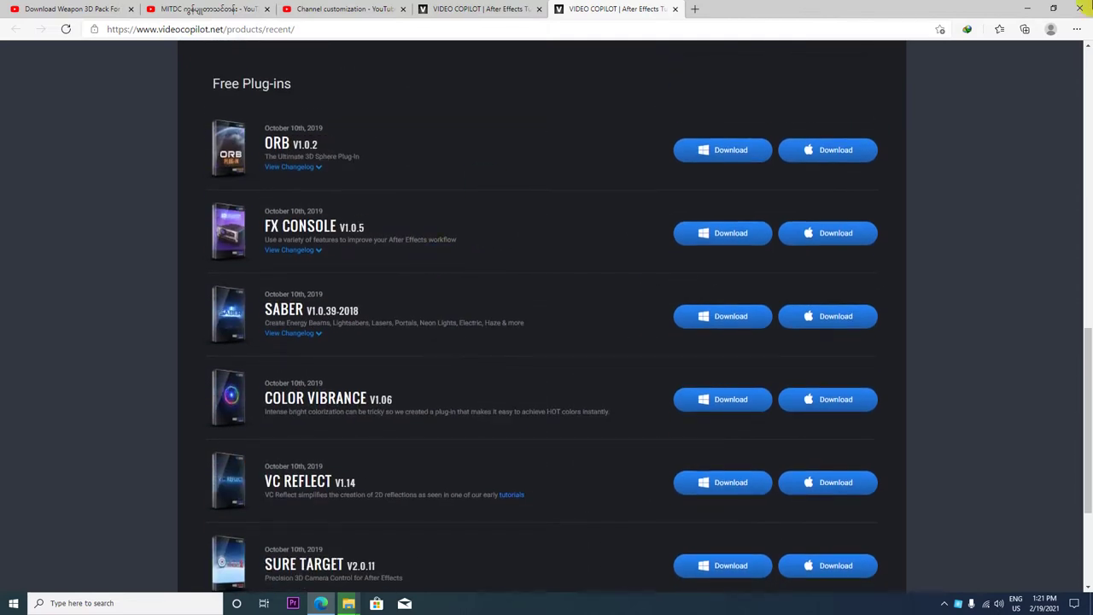
Minimize the browser, open the Ae Plugins folder on the desktop, and select VCReflect.zip.
{"action": "left_click", "coordinate": [1027, 9]}
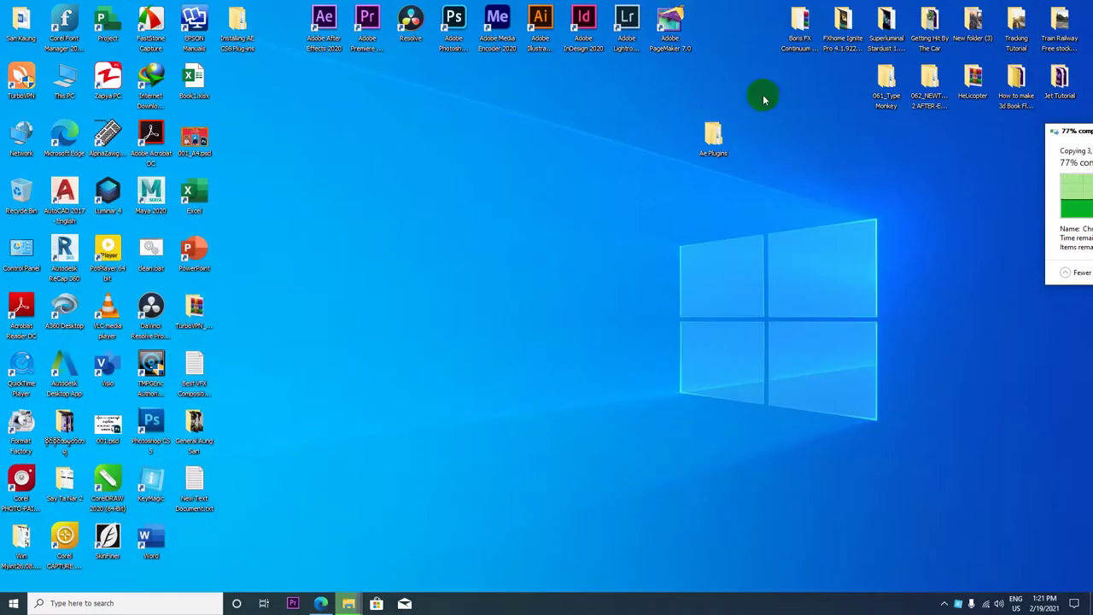
{"action": "left_click_drag", "start_coordinate": [712, 141], "coordinate": [672, 203]}
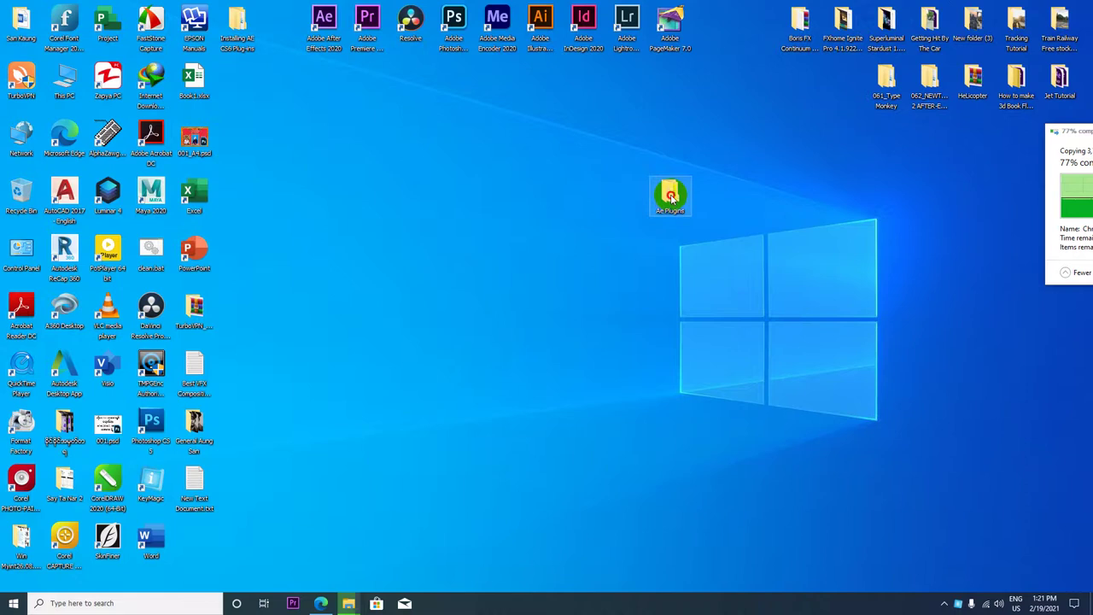
{"action": "double_click", "coordinate": [671, 198]}
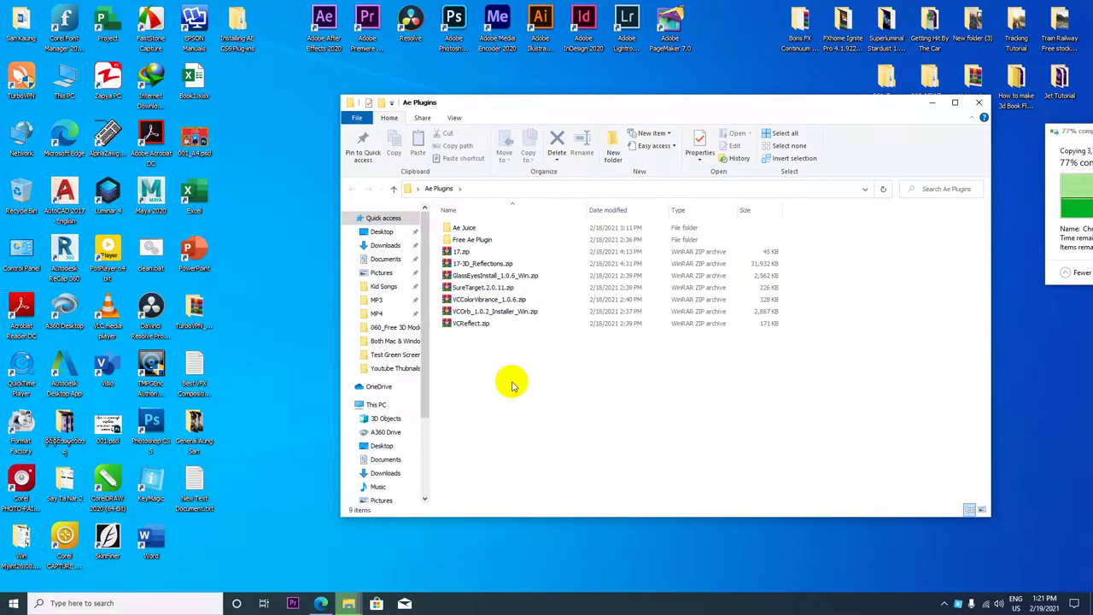
{"action": "left_click", "coordinate": [475, 325]}
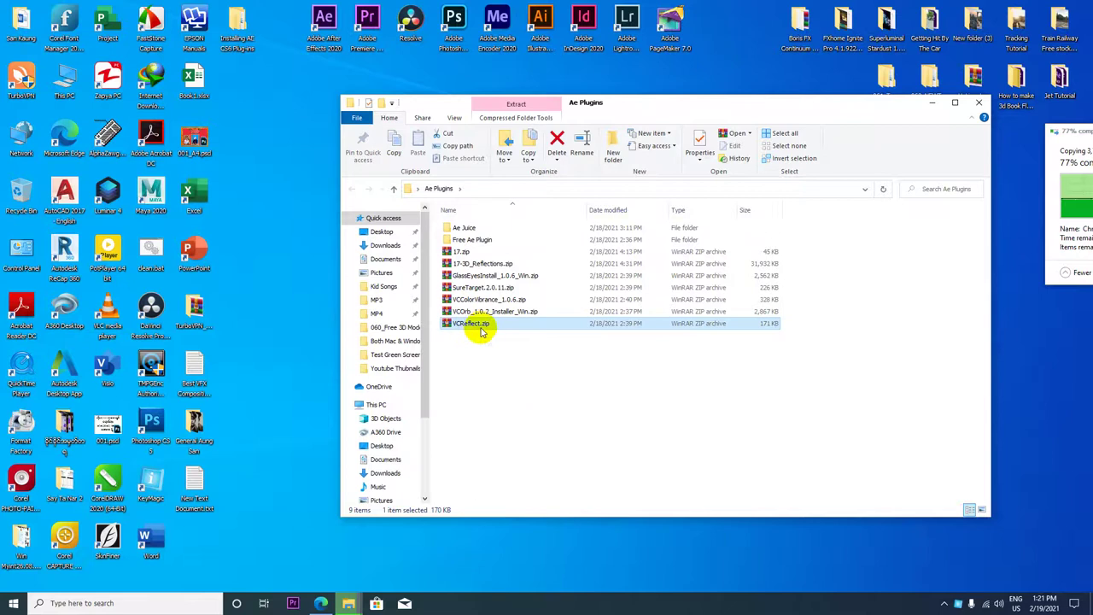
Glance back at the Video Copilot page, then show VCReflect.zip's context menu.
{"action": "left_click", "coordinate": [321, 603]}
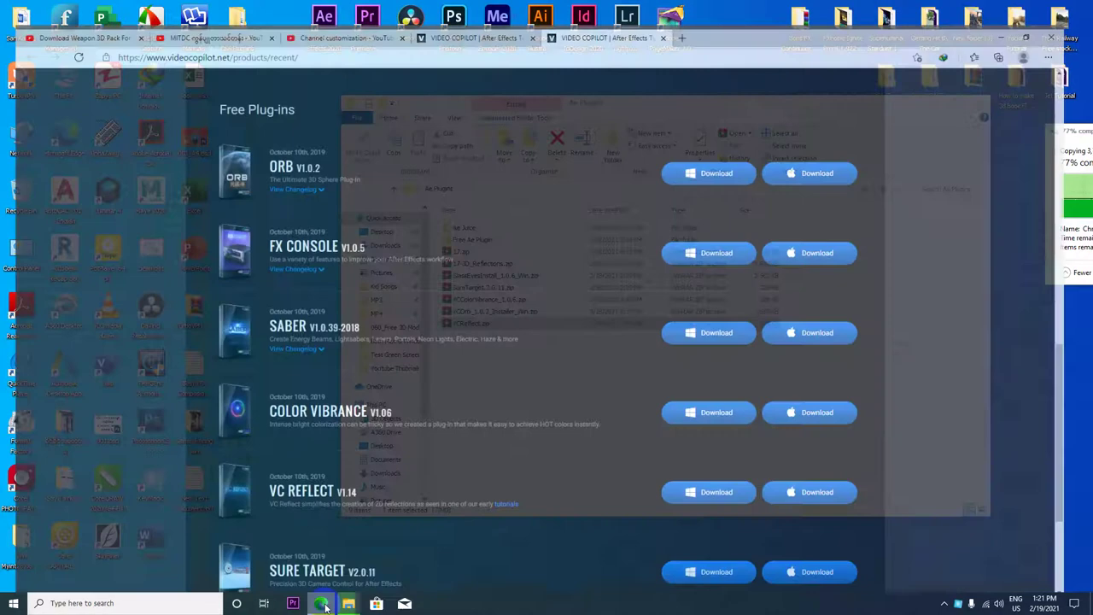
{"action": "scroll", "coordinate": [329, 451], "scroll_direction": "down", "scroll_amount": 2}
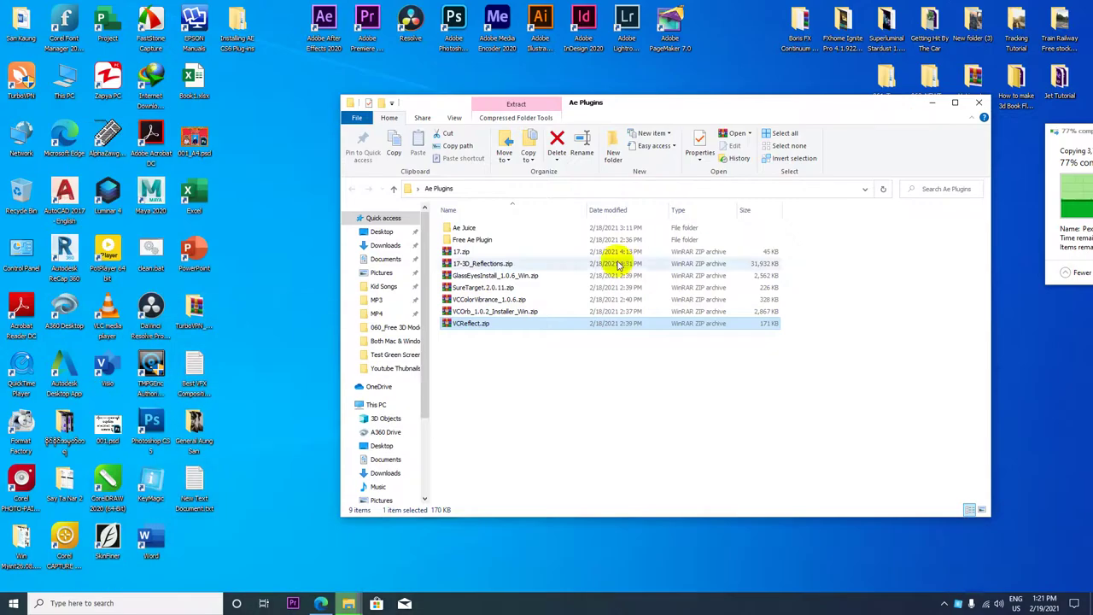
{"action": "left_click", "coordinate": [480, 324]}
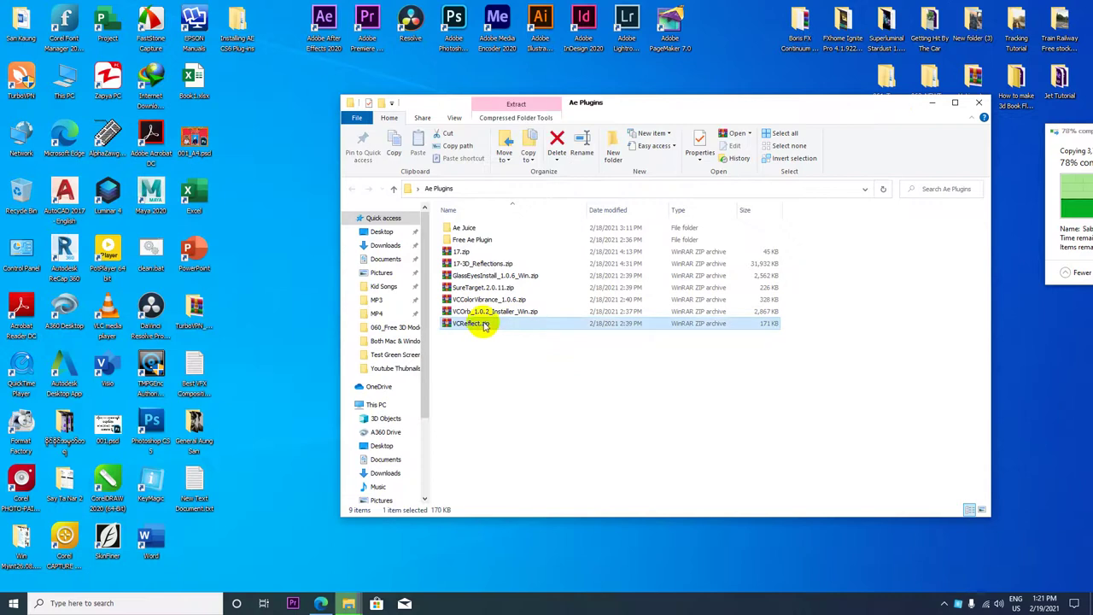
{"action": "right_click", "coordinate": [483, 325]}
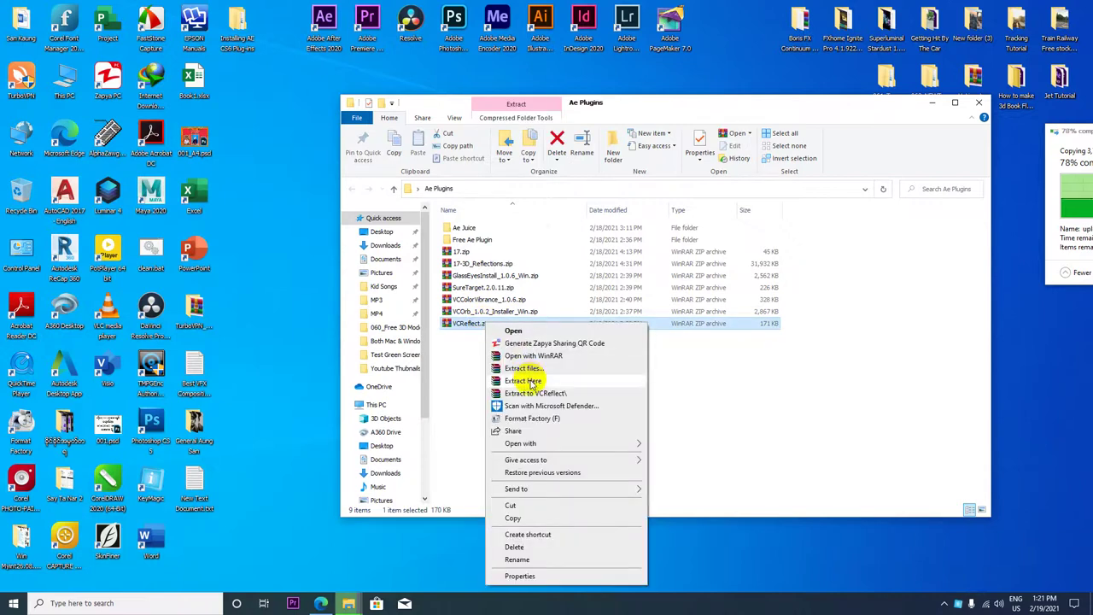
Extract VCReflect.zip here and look over the VC Reflect plug-in folders.
{"action": "left_click", "coordinate": [531, 381]}
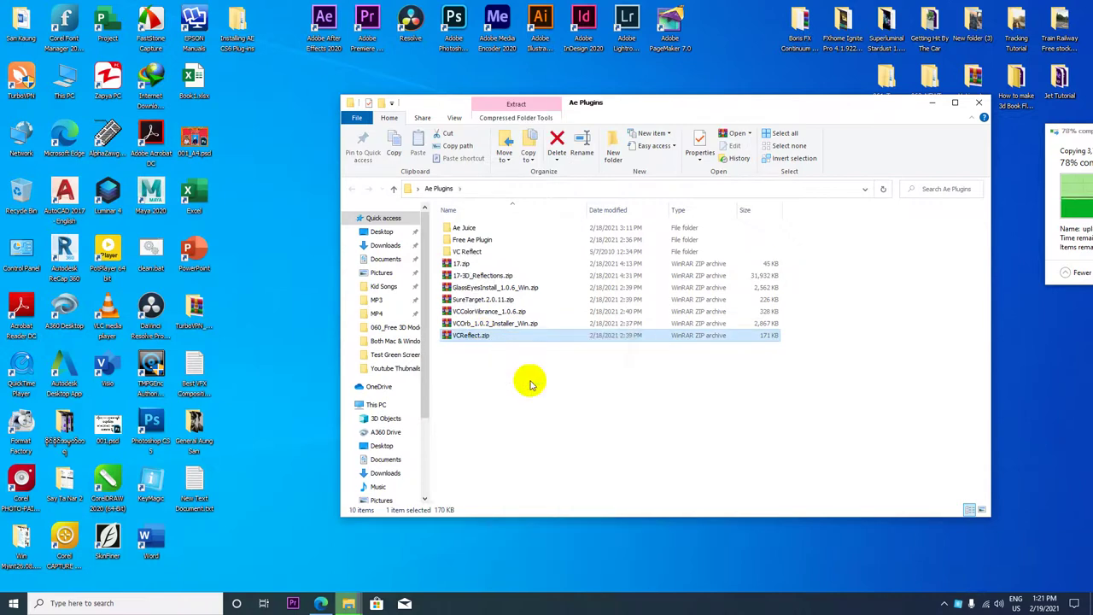
{"action": "double_click", "coordinate": [468, 251]}
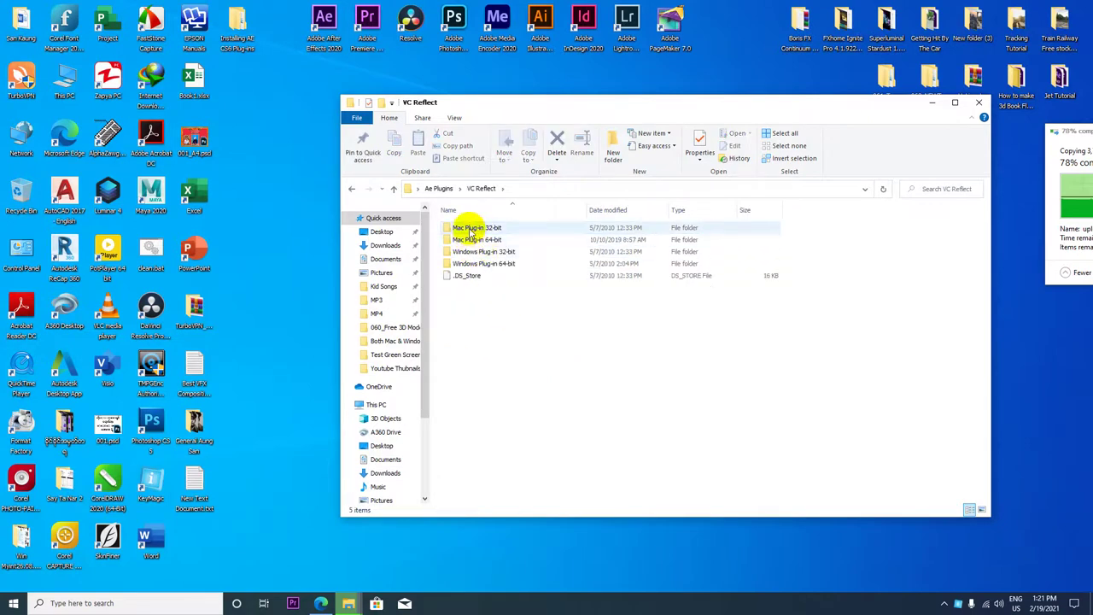
{"action": "left_click", "coordinate": [470, 231]}
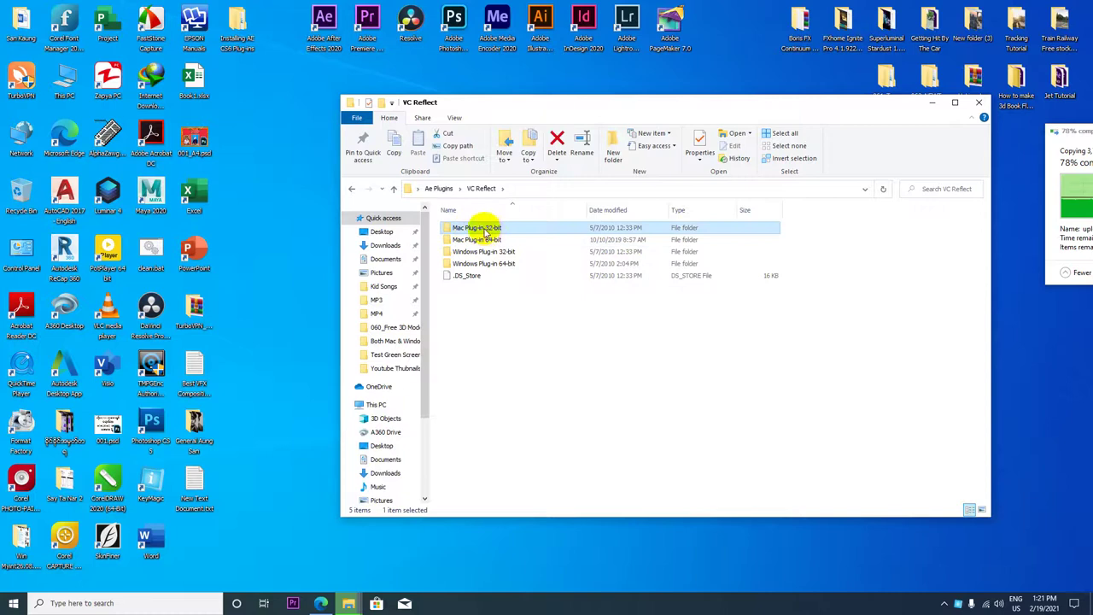
{"action": "left_click", "coordinate": [457, 240]}
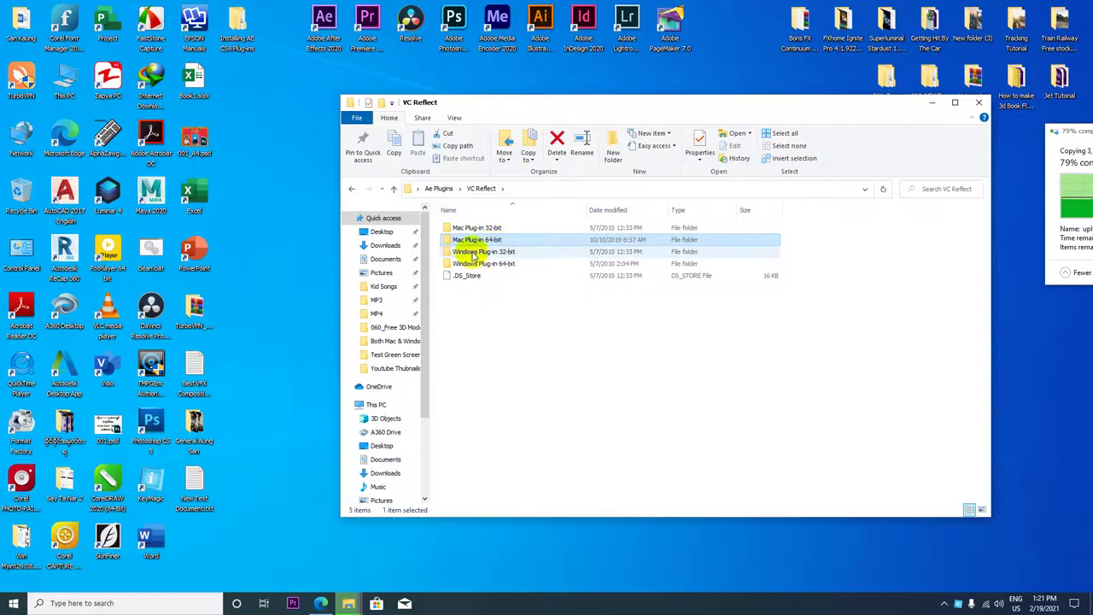
{"action": "left_click", "coordinate": [480, 264]}
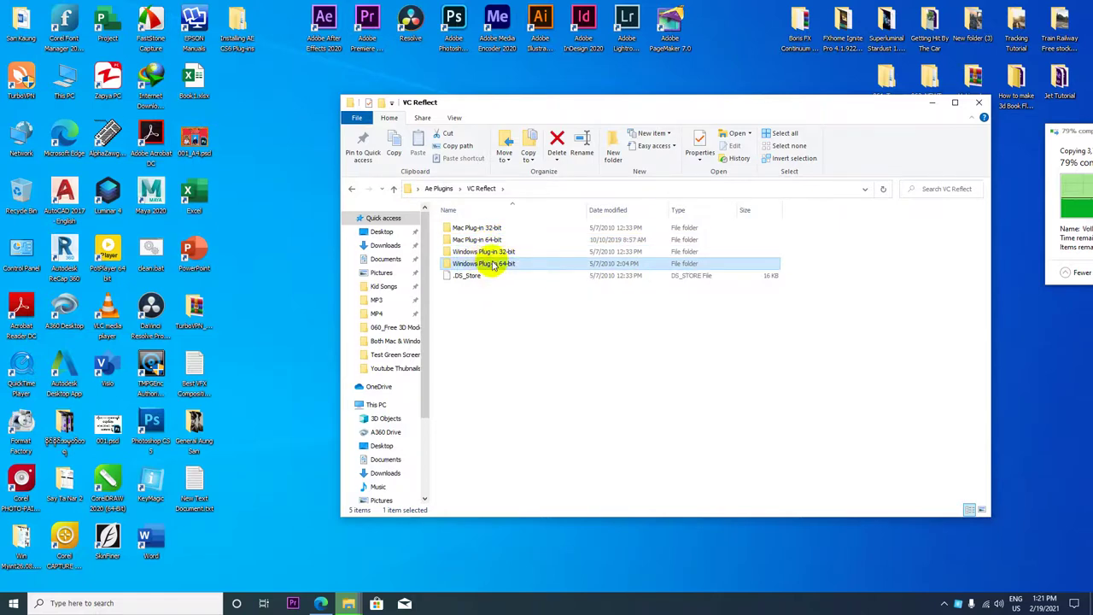
{"action": "left_click", "coordinate": [507, 312]}
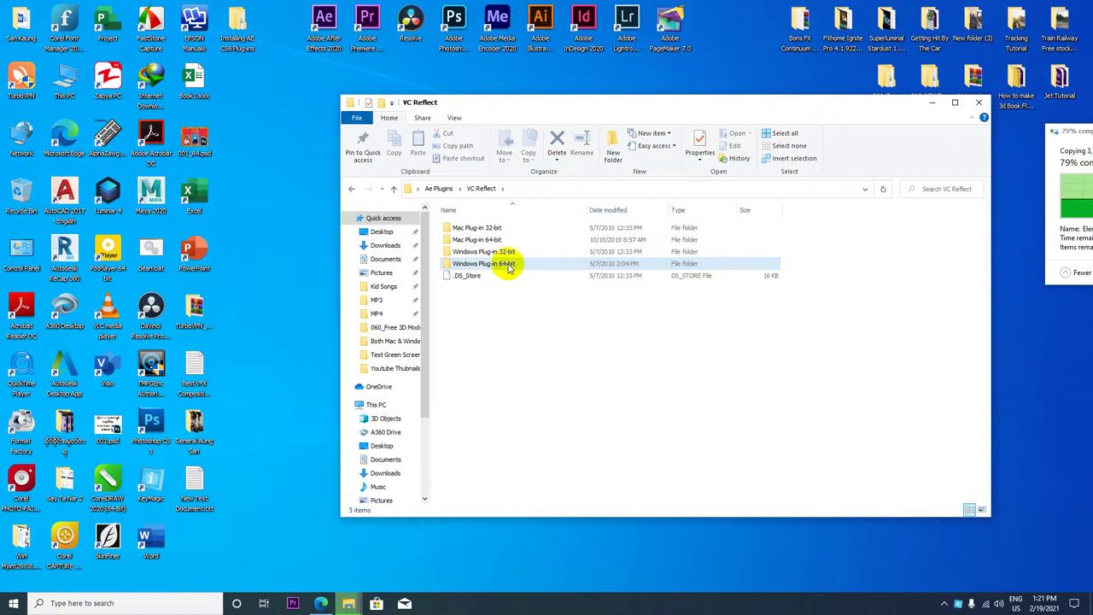
Confirm Windows Plug-in 64-bit holds VCReflect.aex, then start renaming that folder.
{"action": "double_click", "coordinate": [507, 265]}
{"action": "left_click", "coordinate": [476, 233]}
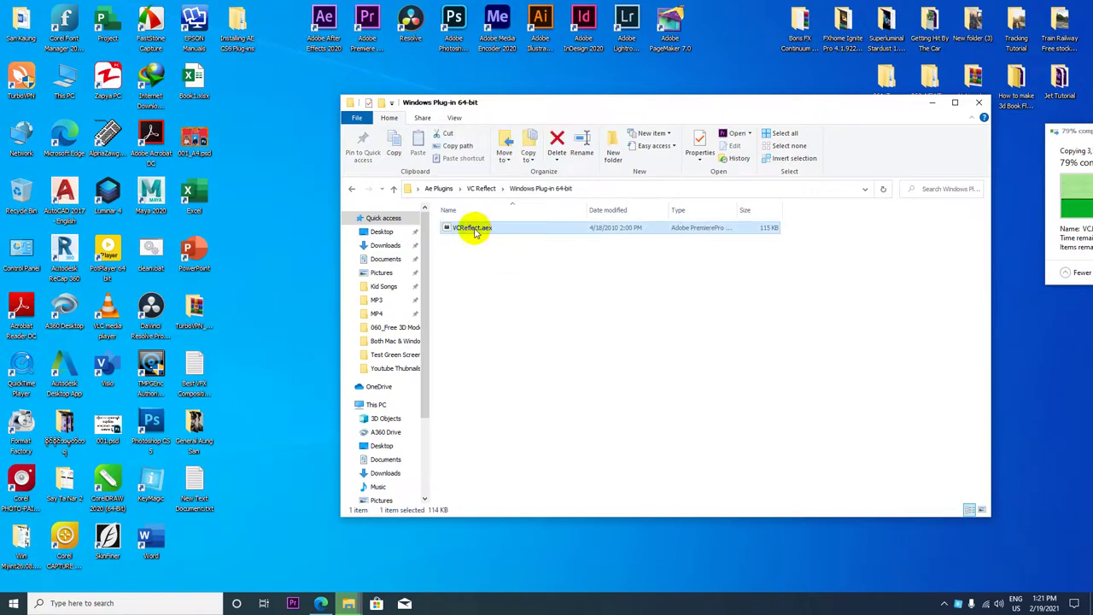
{"action": "left_click", "coordinate": [352, 187]}
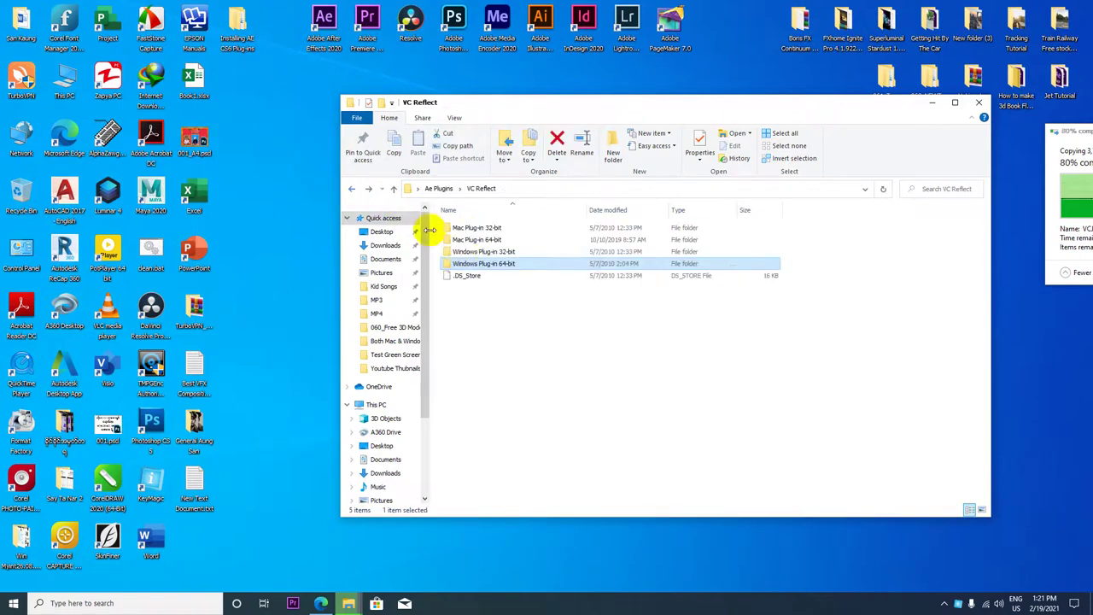
{"action": "left_click", "coordinate": [485, 267]}
{"action": "type", "text": "VC Reflect"}
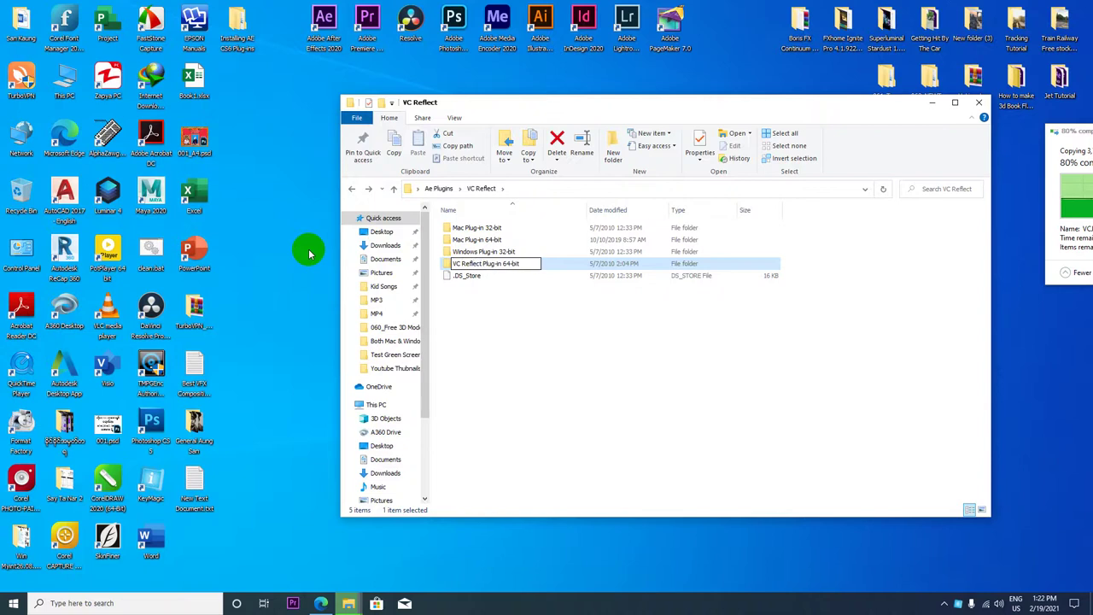
Rename the folder to 'VC Reflect Plug-in 64-bit', cut it, and move the window aside.
{"action": "left_click", "coordinate": [309, 253]}
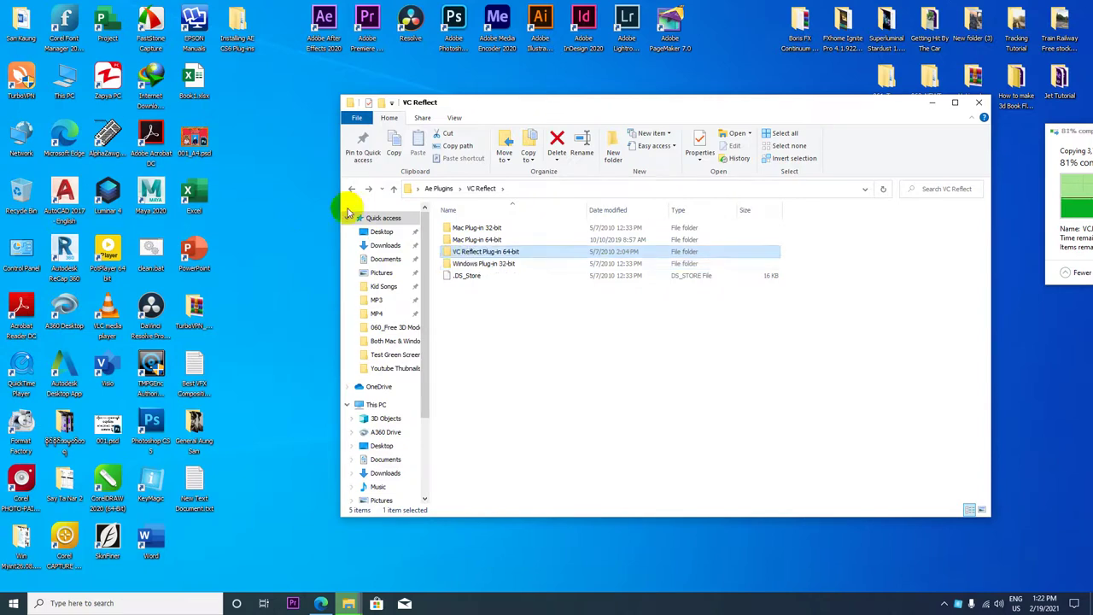
{"action": "right_click", "coordinate": [461, 252]}
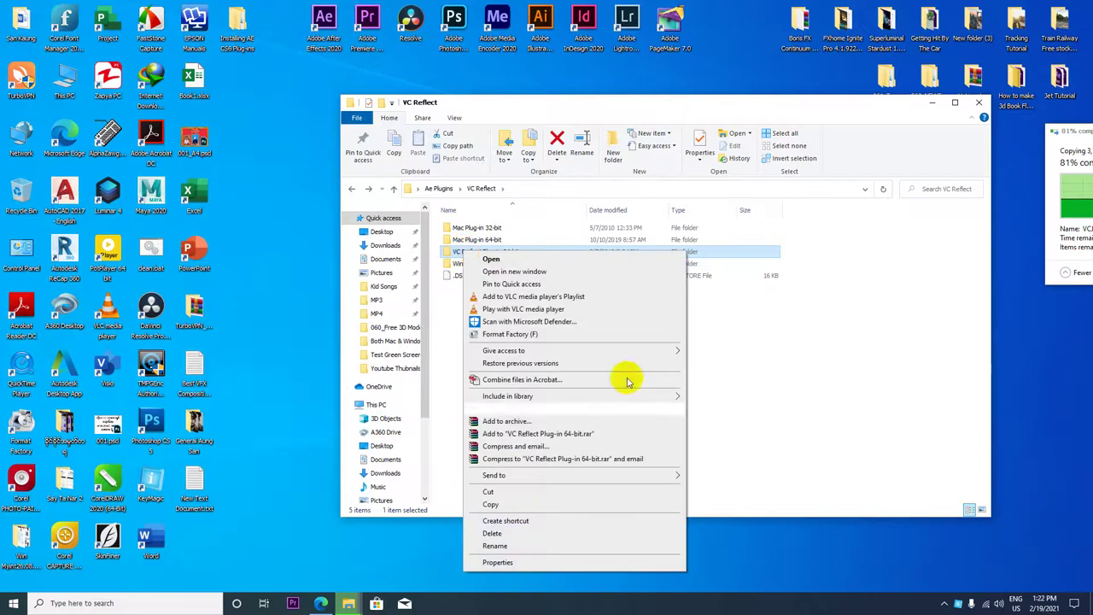
{"action": "left_click", "coordinate": [488, 492]}
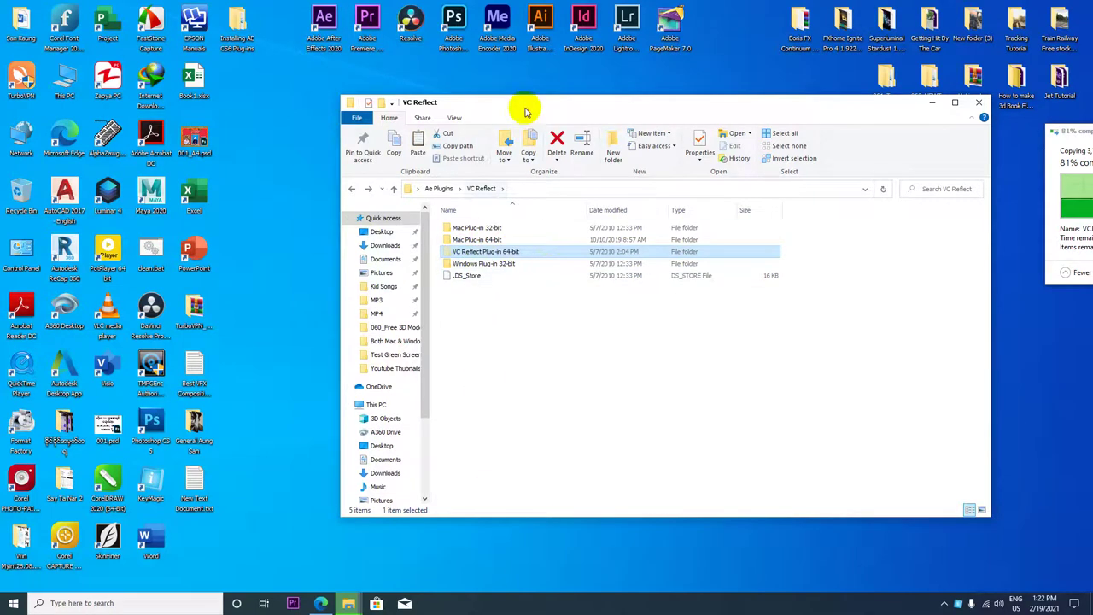
{"action": "left_click_drag", "start_coordinate": [500, 103], "coordinate": [657, 89]}
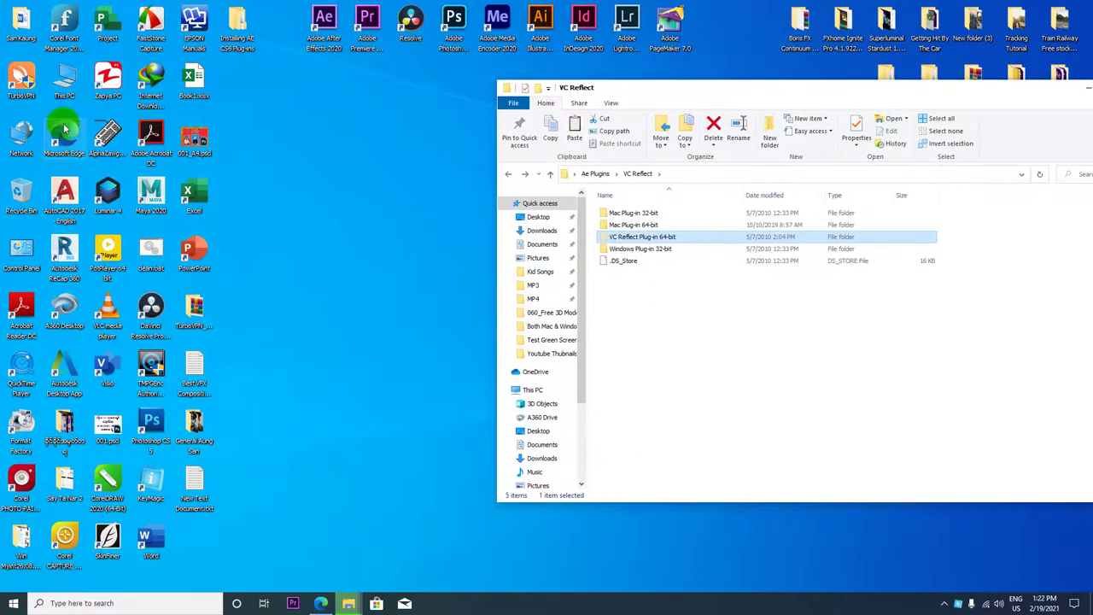
Reopen the VC Reflect folder from Ae Plugins and cut VC Reflect Plug-in 64-bit again.
{"action": "left_click", "coordinate": [508, 175]}
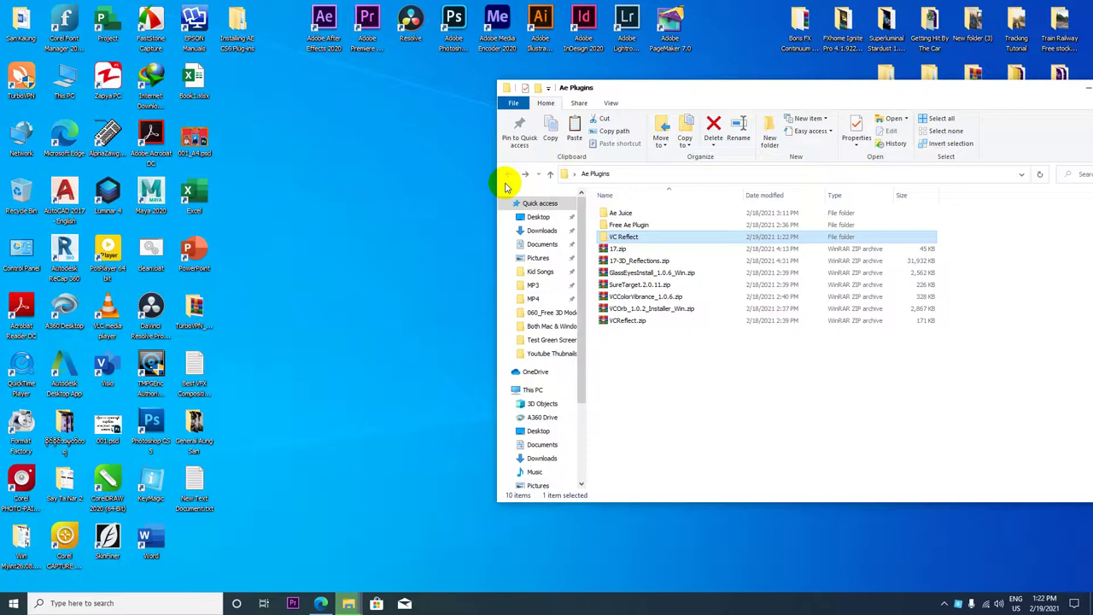
{"action": "left_click", "coordinate": [637, 323]}
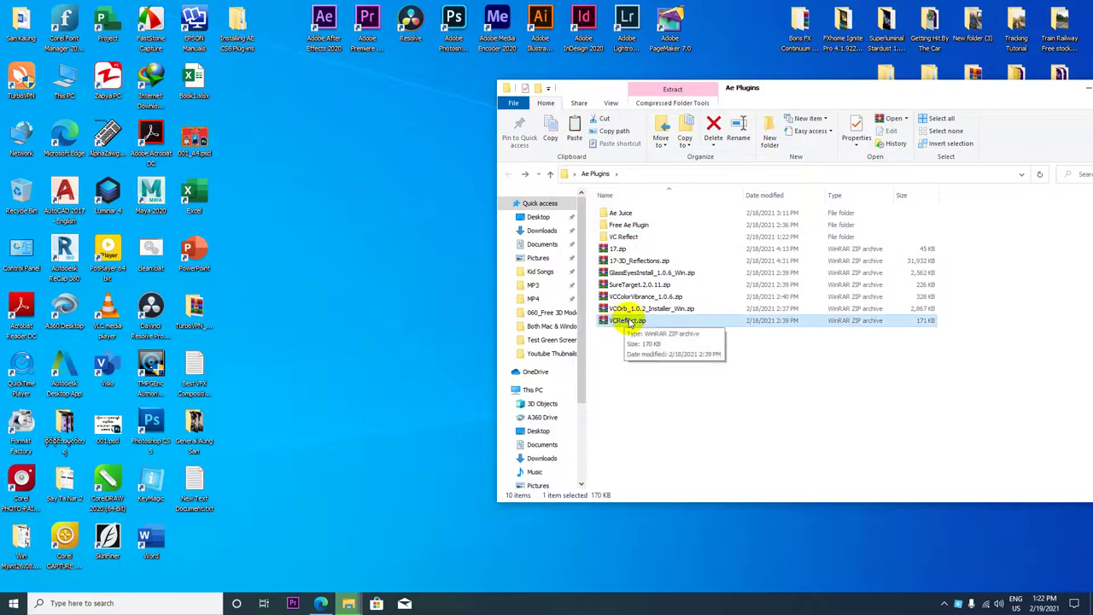
{"action": "double_click", "coordinate": [616, 237]}
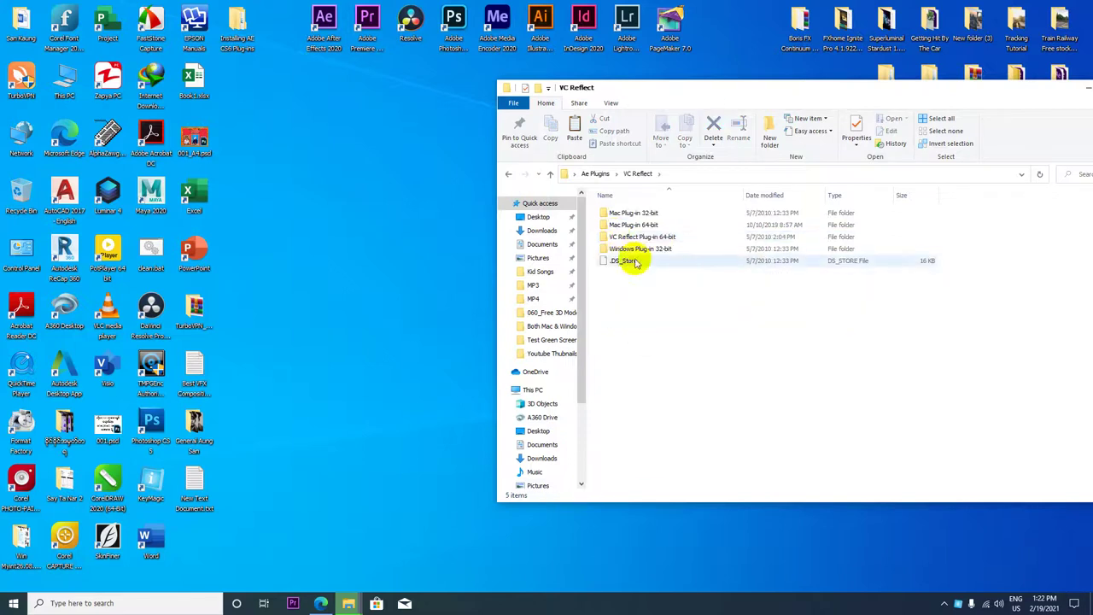
{"action": "right_click", "coordinate": [626, 239]}
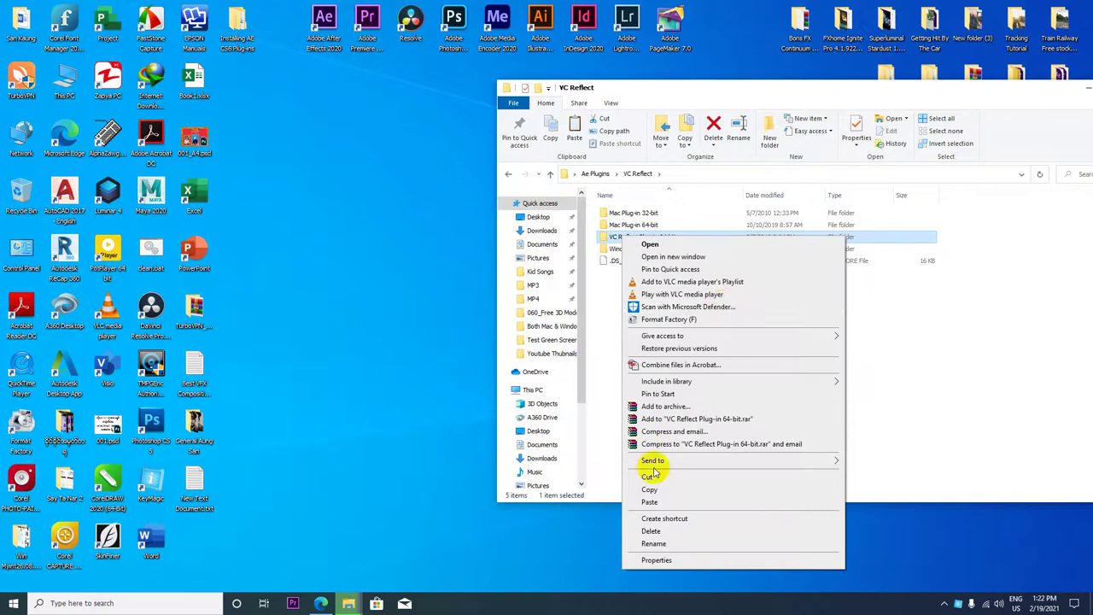
{"action": "left_click", "coordinate": [648, 487]}
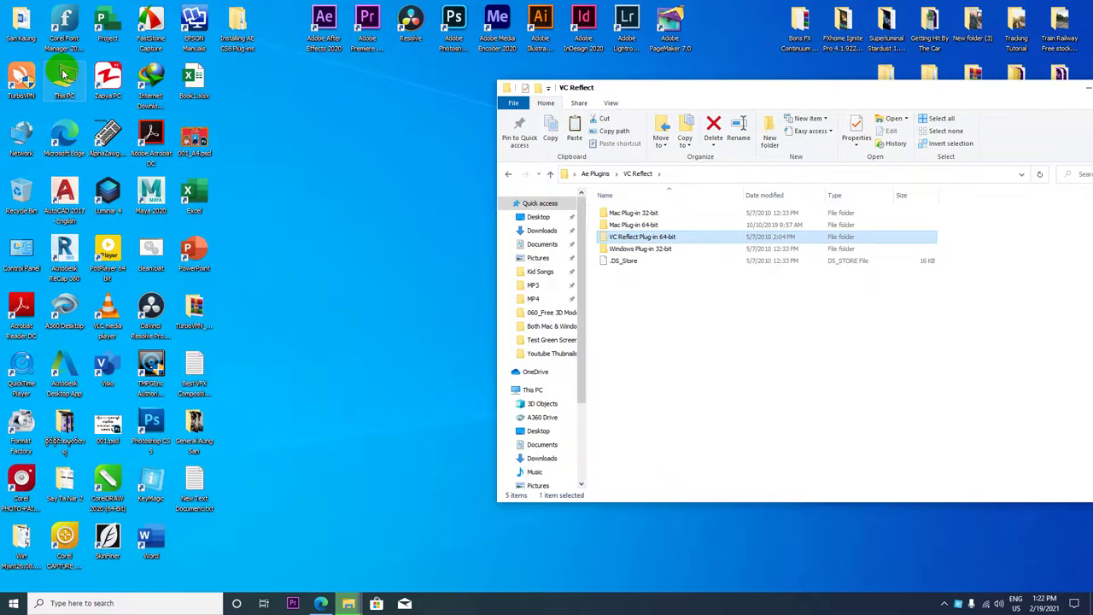
Browse from This PC to C:\Program Files\Adobe\Adobe After Effects 2020\Support Files.
{"action": "double_click", "coordinate": [64, 79]}
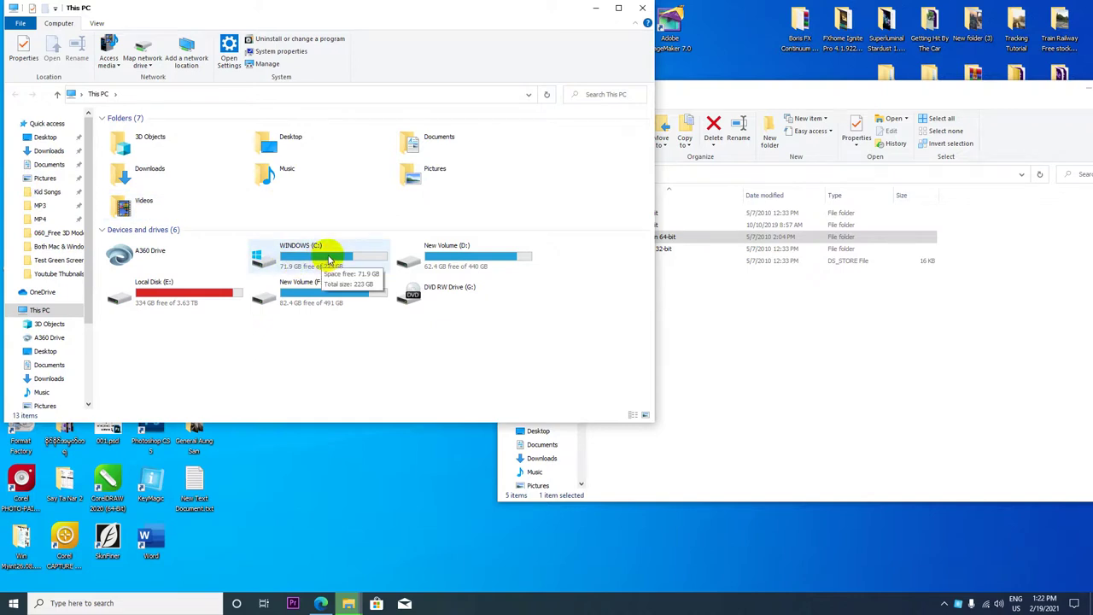
{"action": "double_click", "coordinate": [329, 259]}
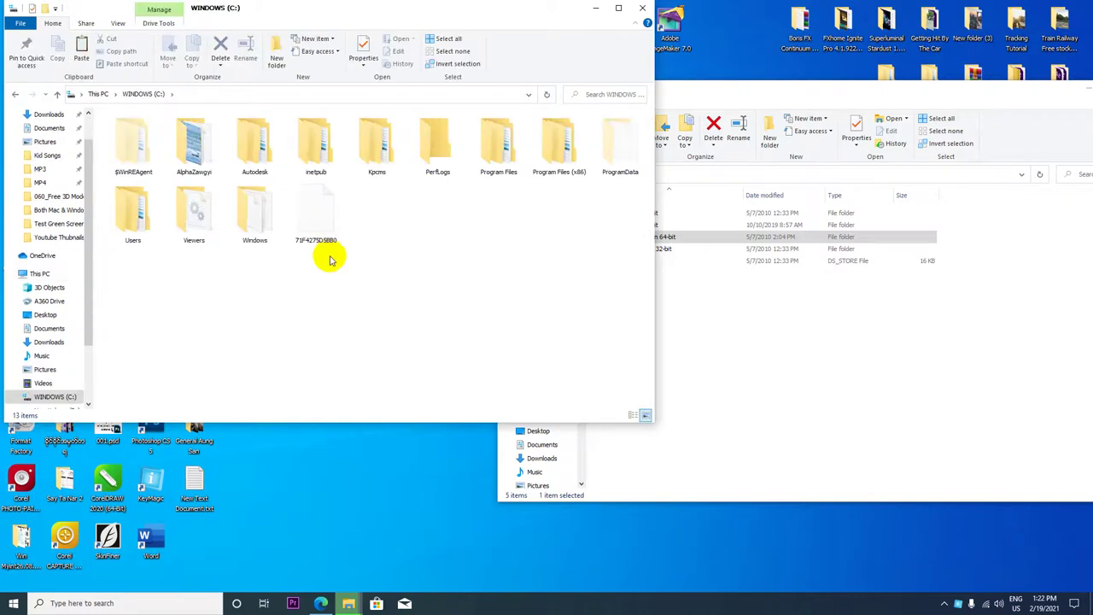
{"action": "double_click", "coordinate": [504, 155]}
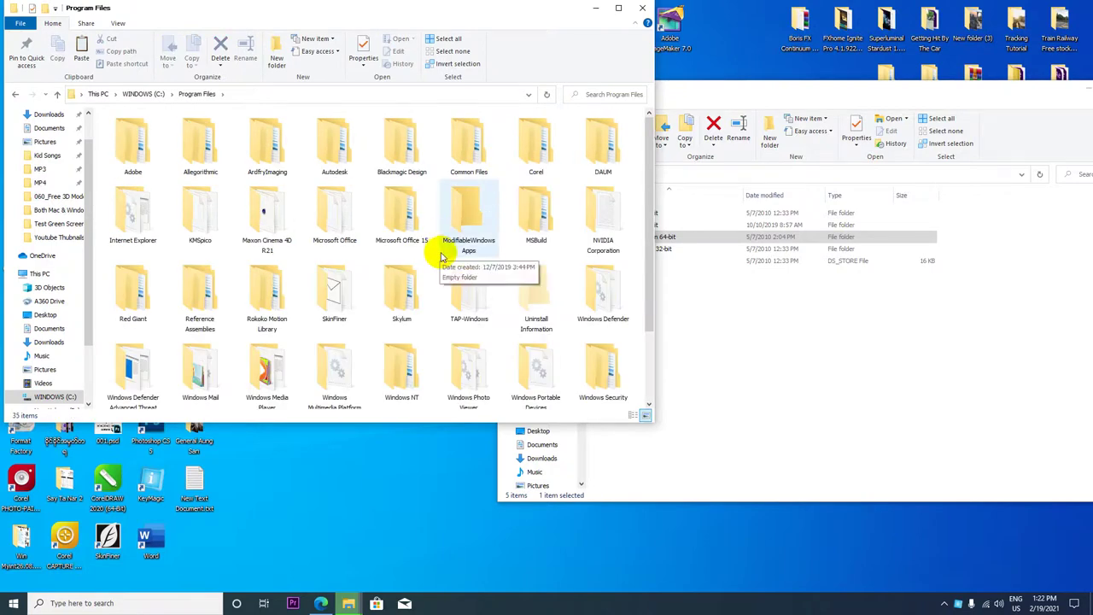
{"action": "double_click", "coordinate": [130, 142]}
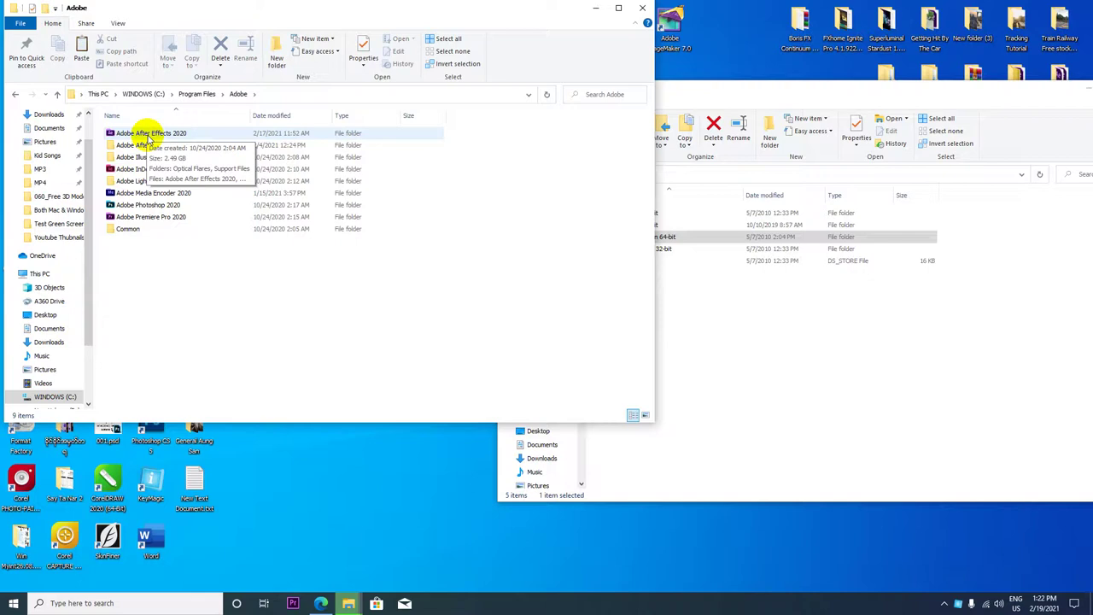
{"action": "double_click", "coordinate": [163, 136]}
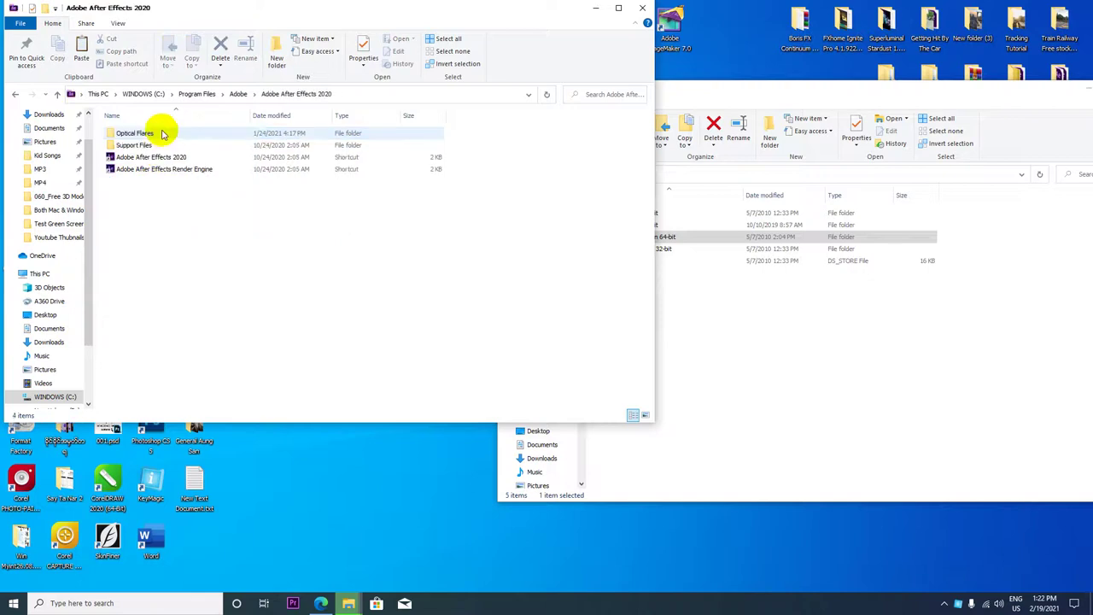
{"action": "left_click", "coordinate": [142, 147]}
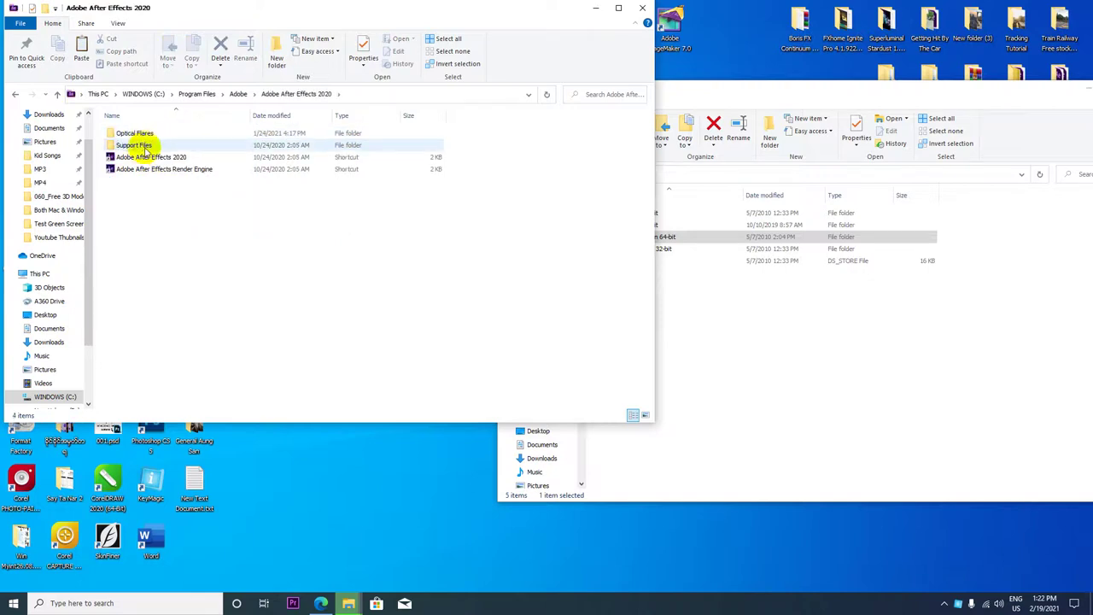
{"action": "double_click", "coordinate": [144, 145]}
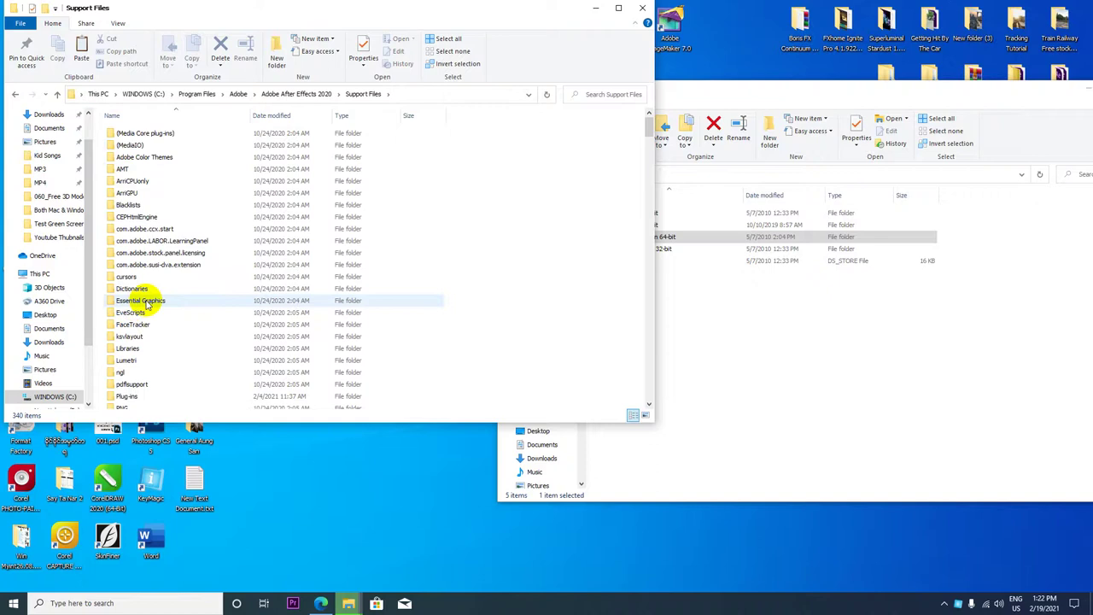
Check that VC Reflect Plug-in 64-bit contains VCReflect.aex, then return to VC Reflect.
{"action": "left_click_drag", "start_coordinate": [723, 82], "coordinate": [787, 84]}
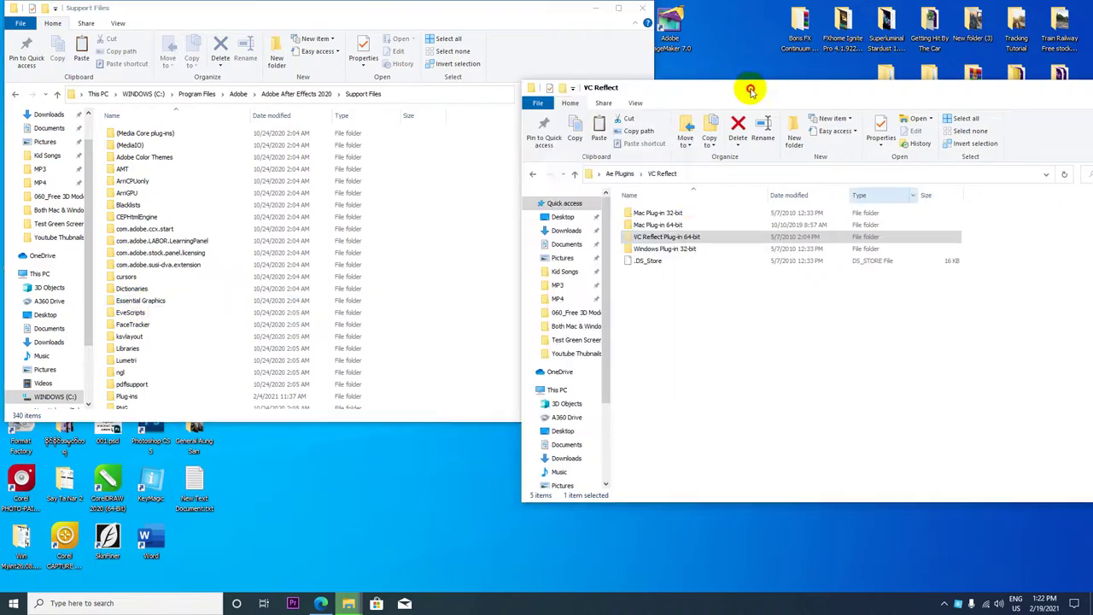
{"action": "double_click", "coordinate": [727, 237]}
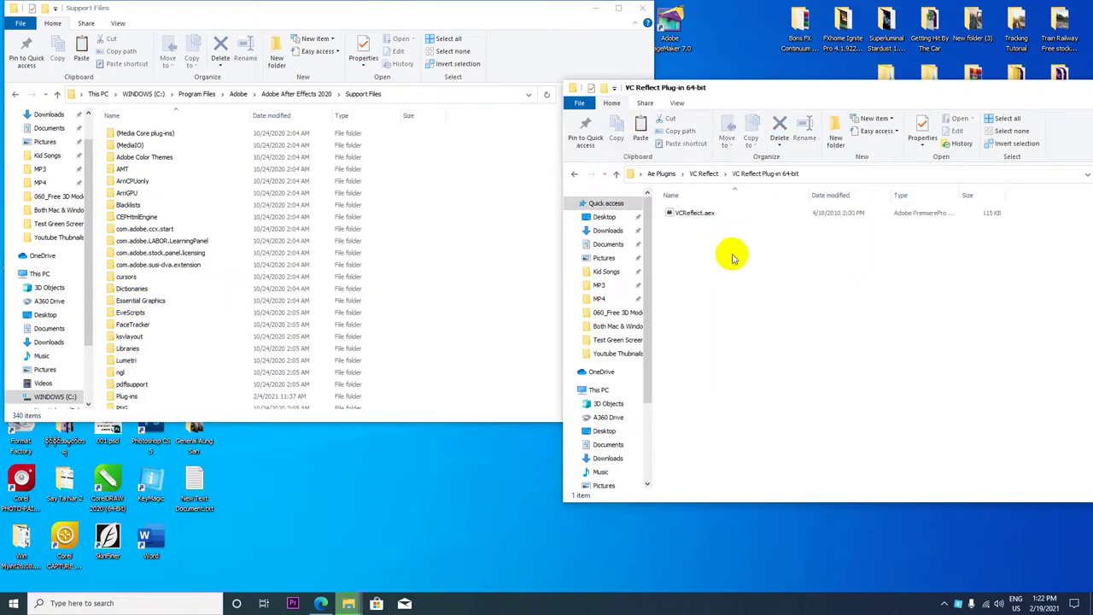
{"action": "left_click", "coordinate": [709, 220]}
{"action": "left_click", "coordinate": [707, 217]}
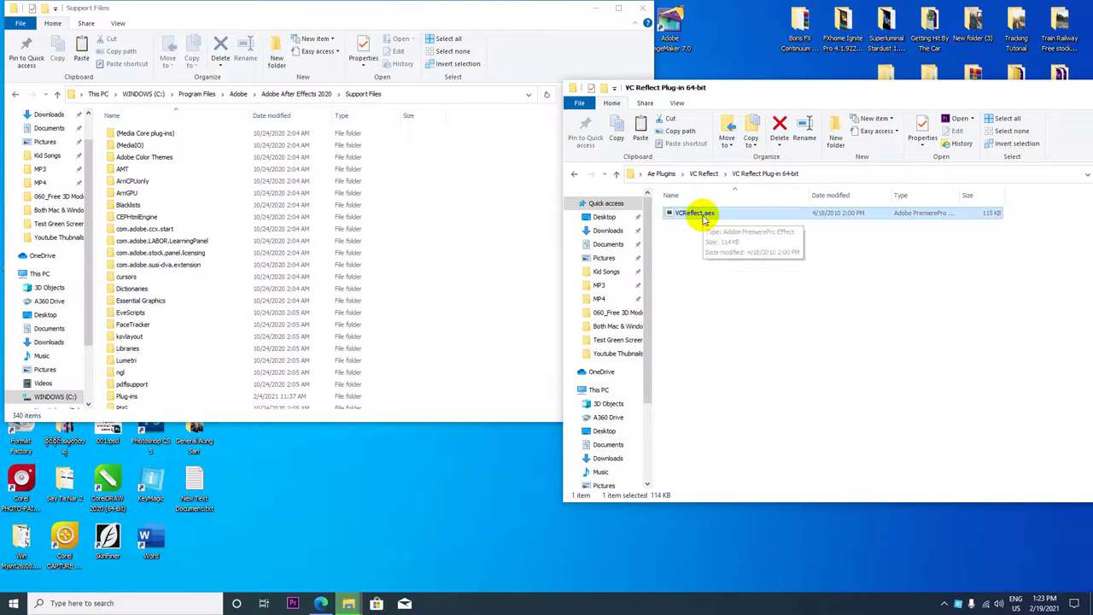
{"action": "left_click", "coordinate": [571, 174]}
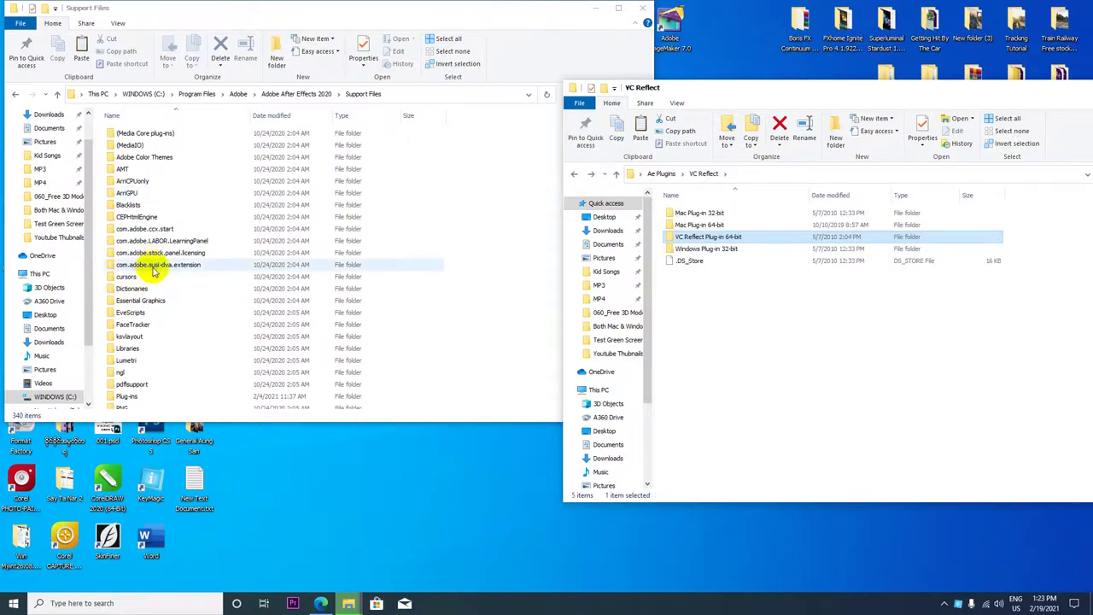
In Support Files, open Plug-ins and then the VideoCopilot folder.
{"action": "scroll", "coordinate": [158, 317], "scroll_direction": "down", "scroll_amount": 3}
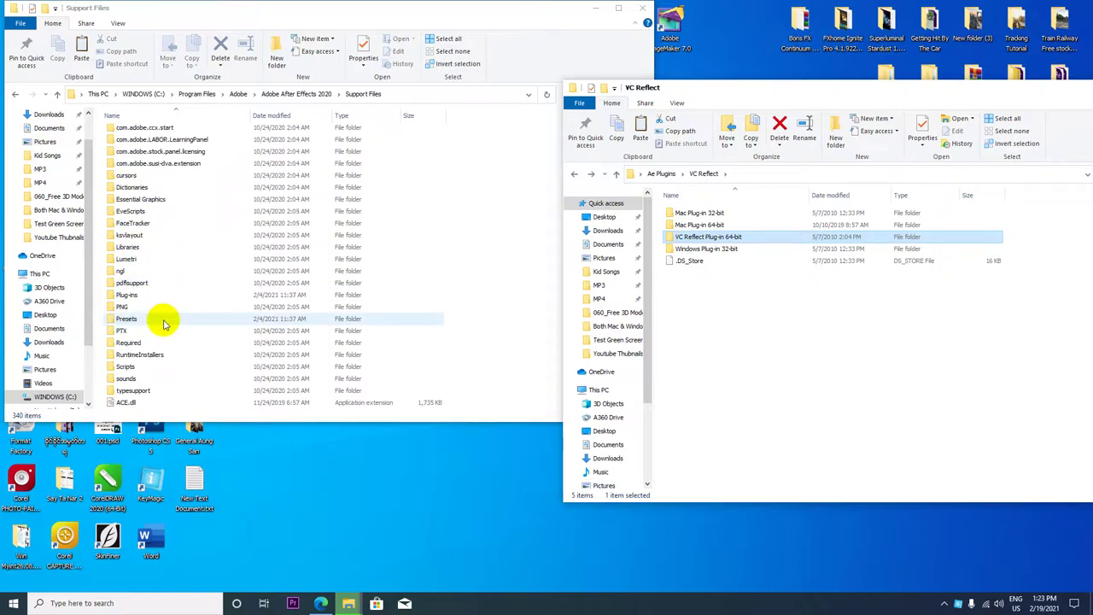
{"action": "double_click", "coordinate": [128, 295]}
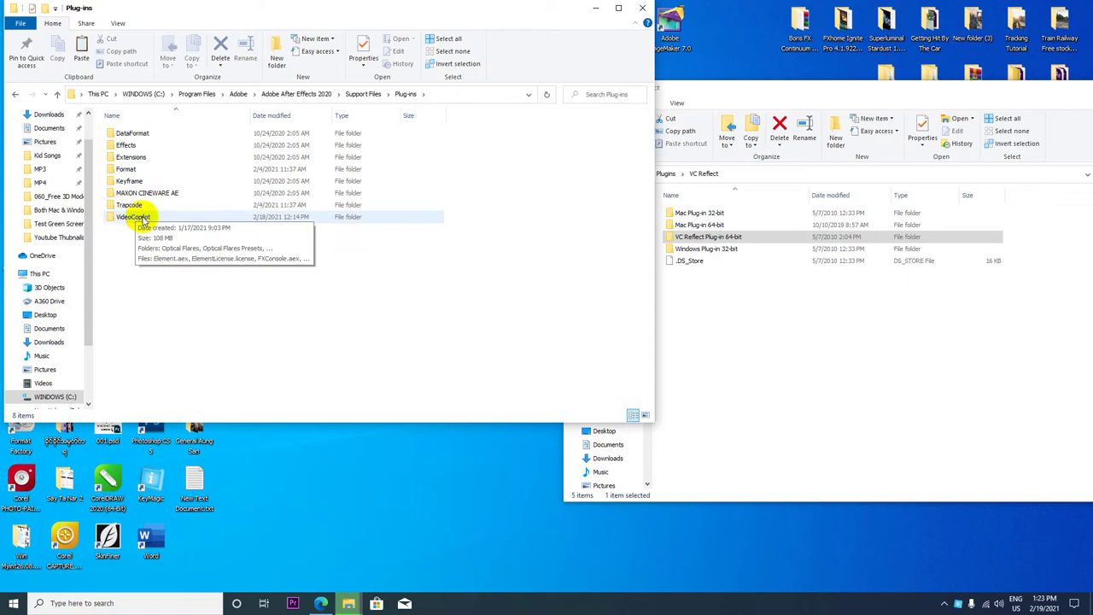
{"action": "double_click", "coordinate": [137, 216]}
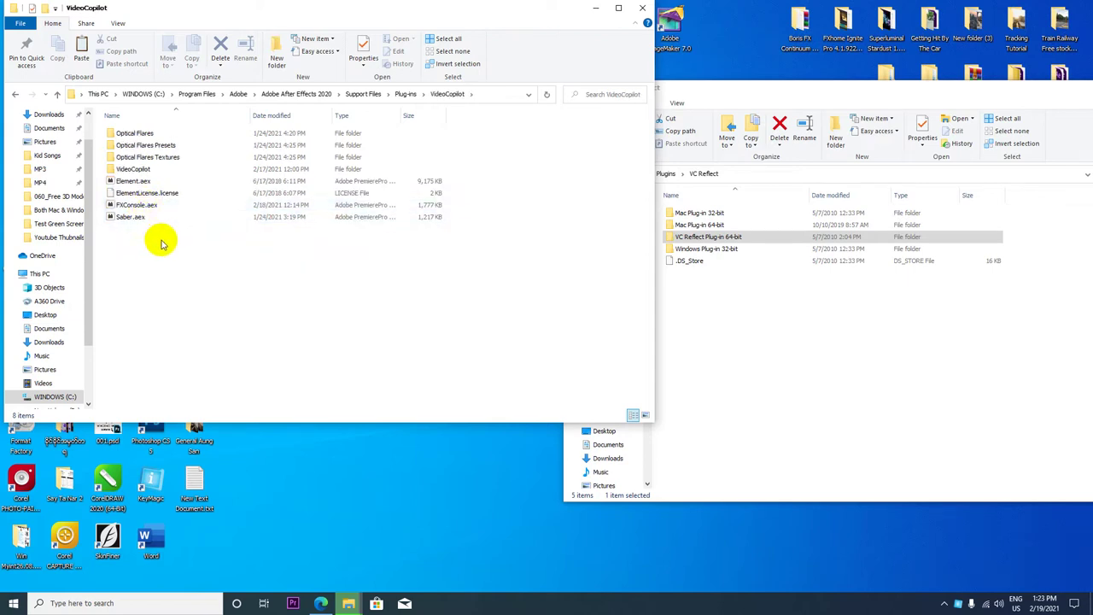
Paste and drag the VC Reflect 64-bit folder into VideoCopilot, then refresh.
{"action": "right_click", "coordinate": [164, 244]}
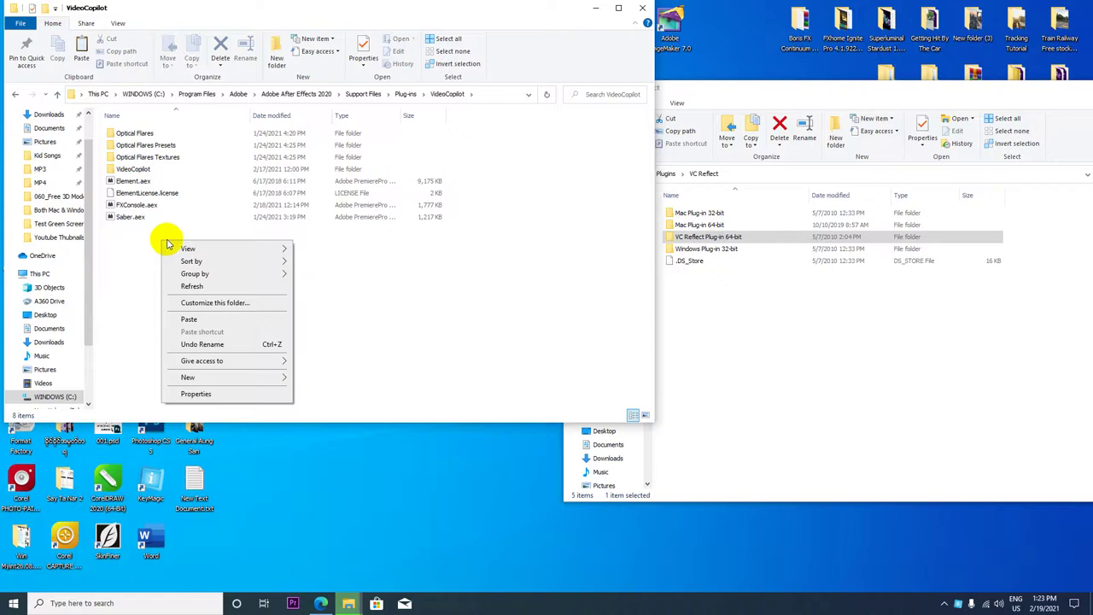
{"action": "left_click", "coordinate": [205, 319]}
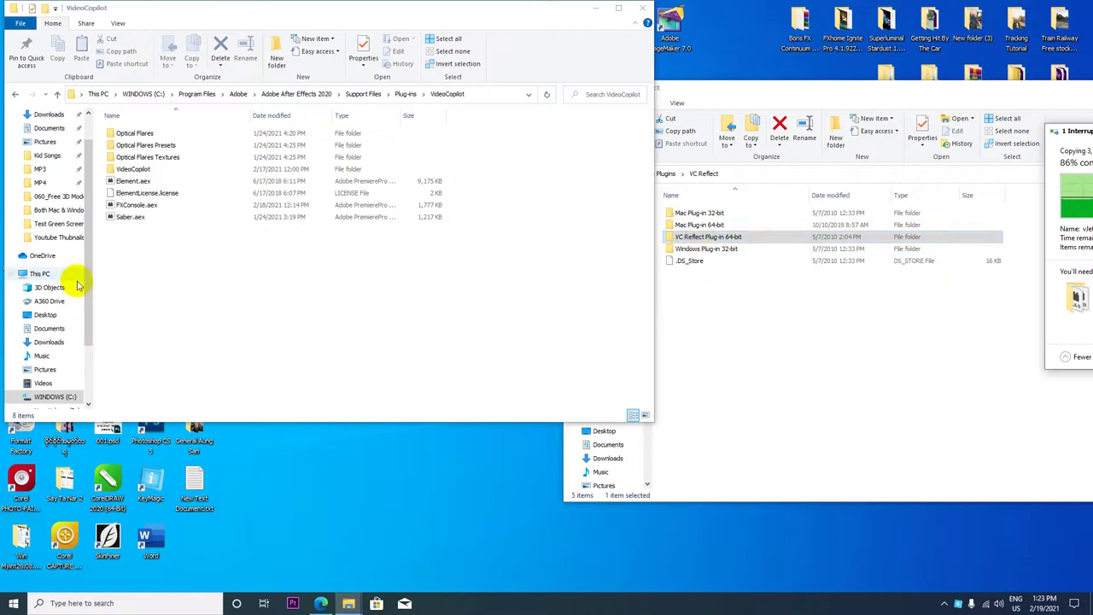
{"action": "left_click_drag", "start_coordinate": [702, 237], "coordinate": [196, 312]}
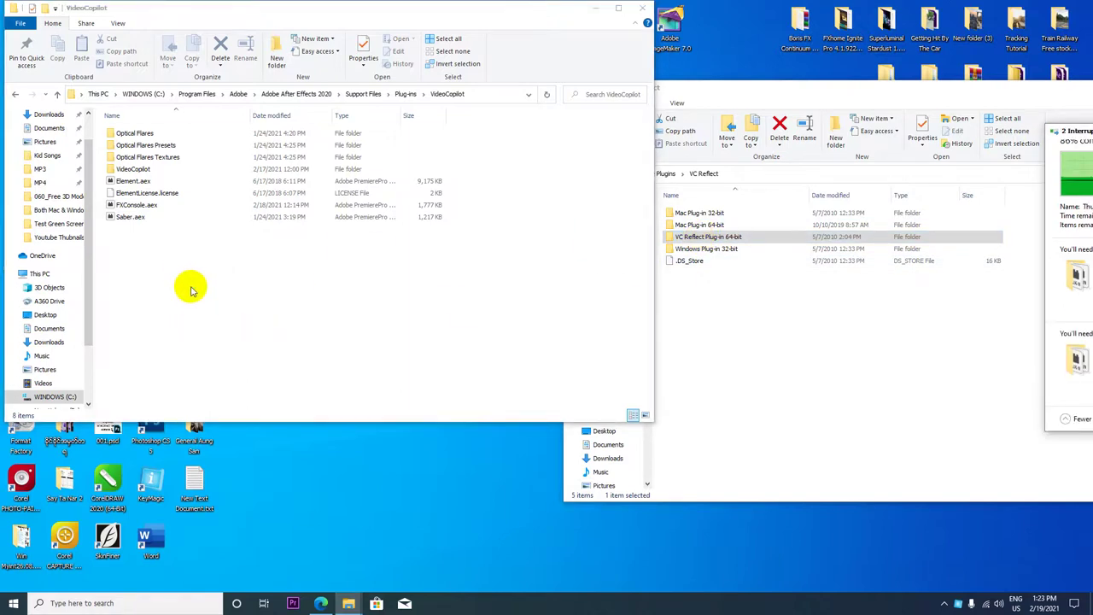
{"action": "right_click", "coordinate": [192, 273]}
{"action": "left_click", "coordinate": [213, 305]}
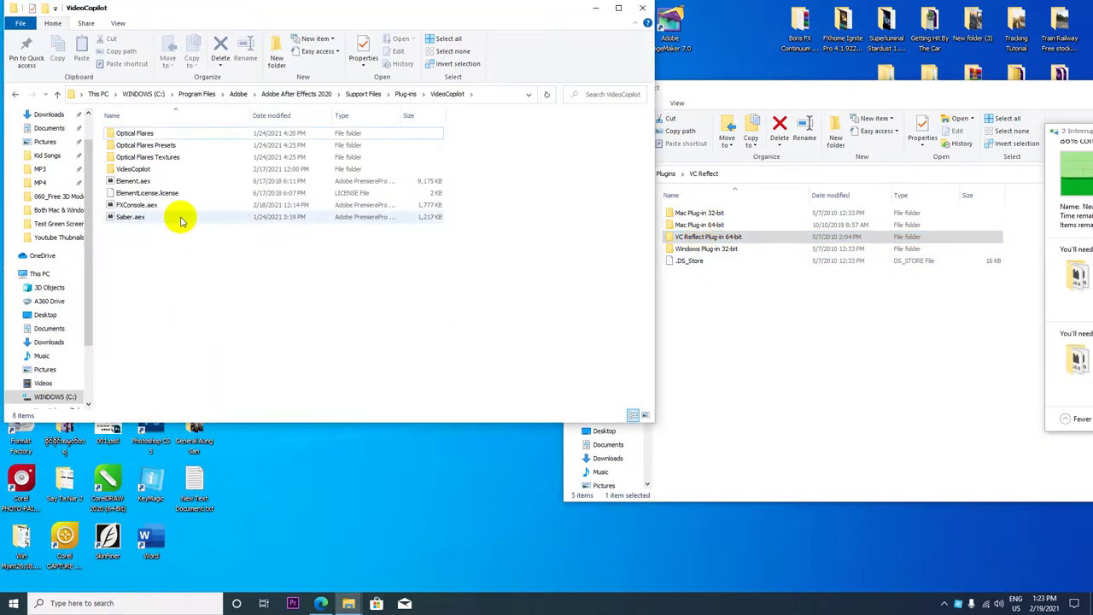
Copy the VC Reflect Plug-in 64-bit folder and paste it into VideoCopilot.
{"action": "left_click", "coordinate": [709, 269]}
{"action": "right_click", "coordinate": [719, 237]}
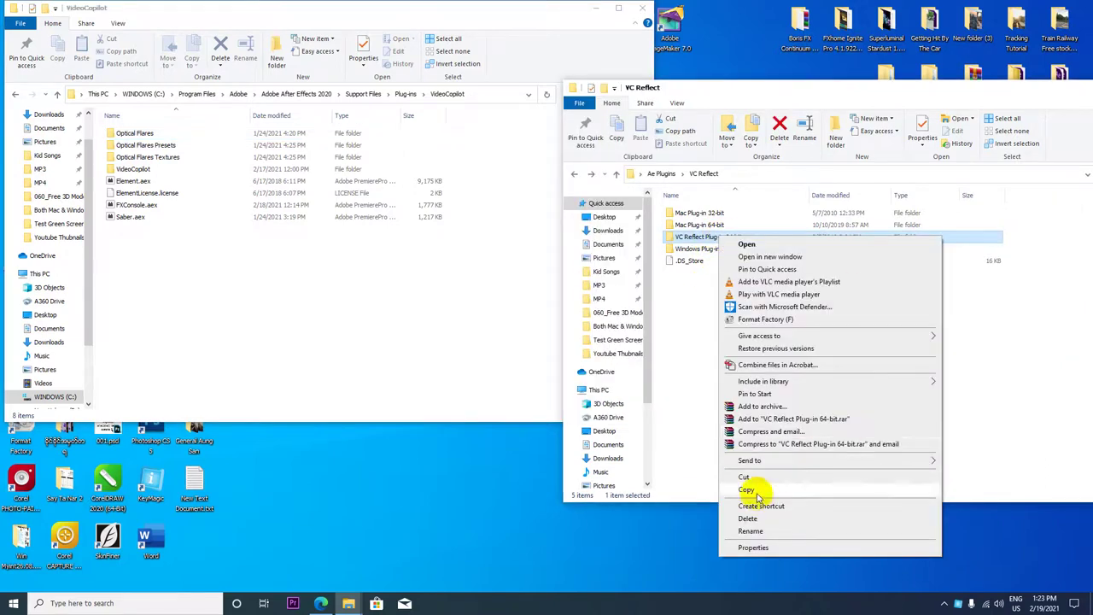
{"action": "left_click", "coordinate": [745, 489]}
{"action": "right_click", "coordinate": [219, 327]}
{"action": "left_click", "coordinate": [249, 405]}
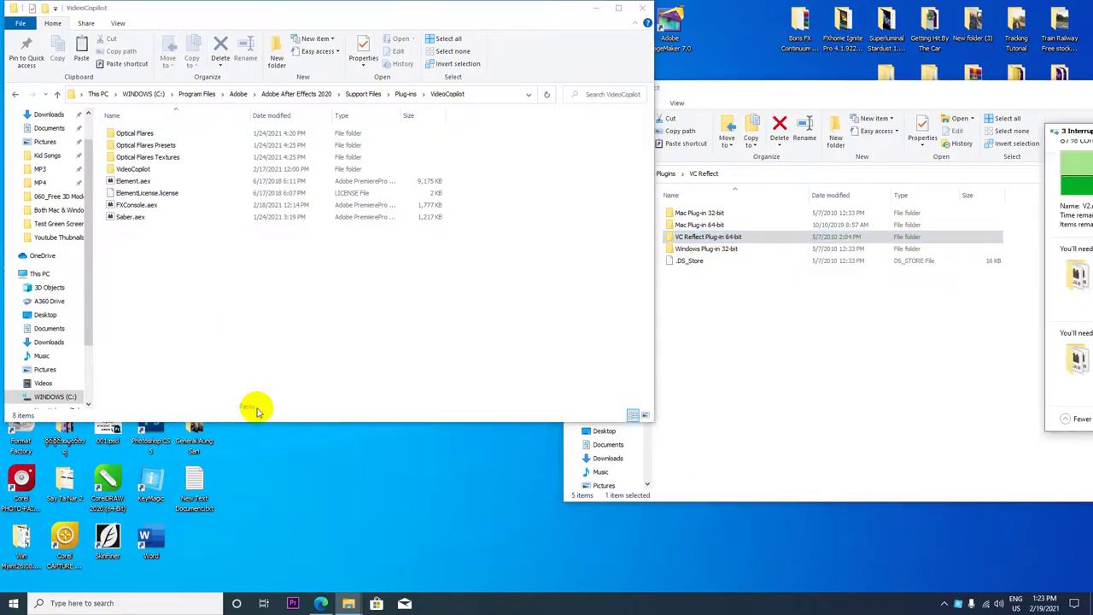
{"action": "mouse_move", "coordinate": [275, 8]}
{"action": "left_mouse_down"}
{"action": "mouse_move", "coordinate": [503, 76]}
{"action": "mouse_move", "coordinate": [309, 32]}
{"action": "left_mouse_up"}
Paste the folder into VideoCopilot again, refresh, and inspect the inner VideoCopilot subfolder.
{"action": "right_click", "coordinate": [283, 305]}
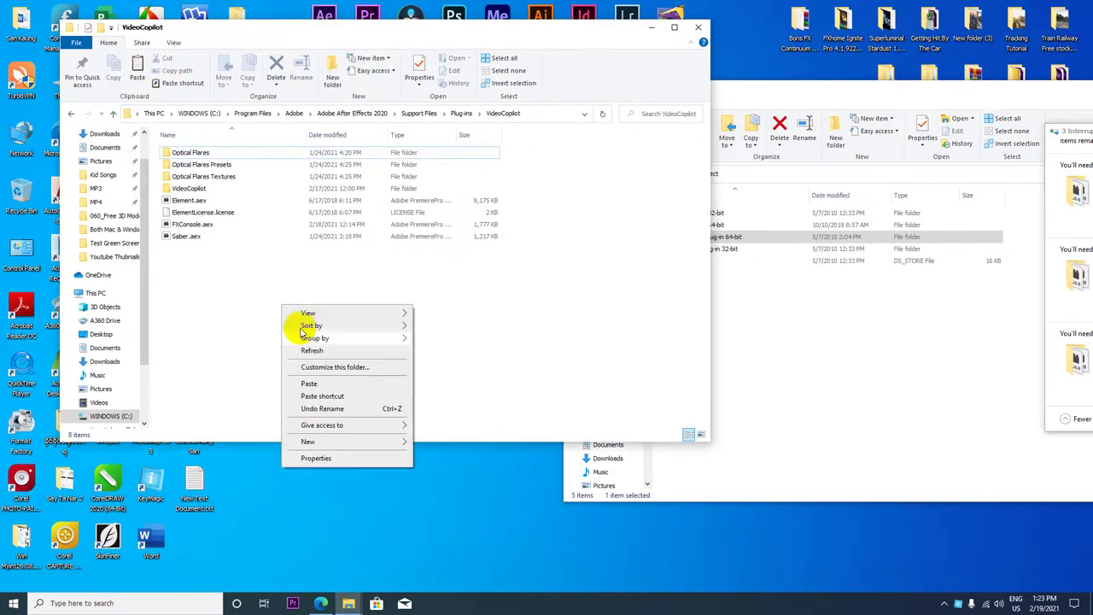
{"action": "left_click", "coordinate": [320, 386]}
{"action": "right_click", "coordinate": [314, 298]}
{"action": "left_click", "coordinate": [345, 344]}
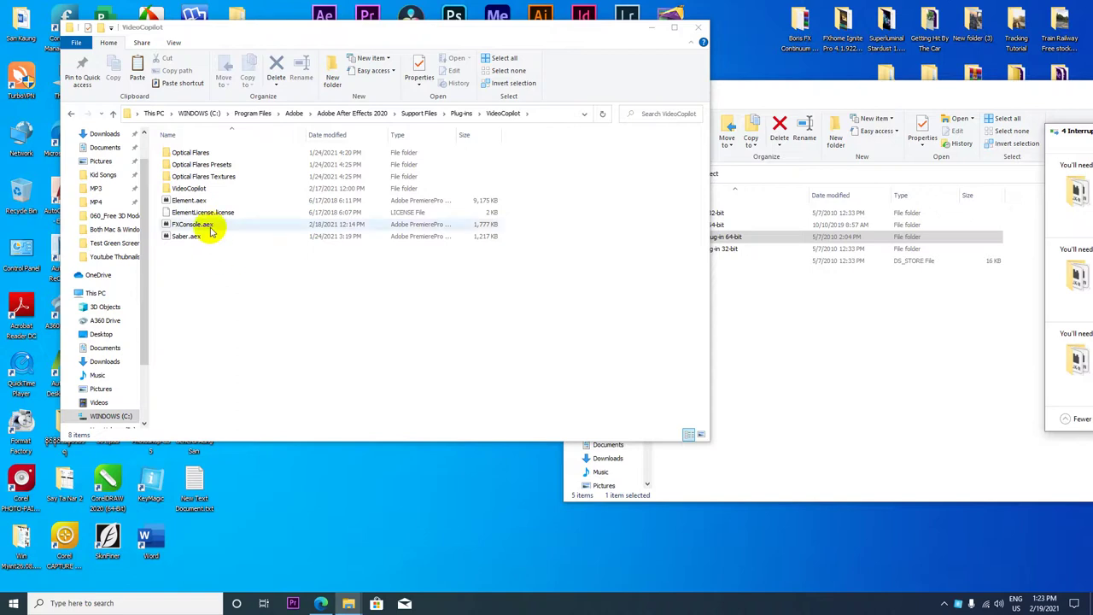
{"action": "double_click", "coordinate": [205, 188]}
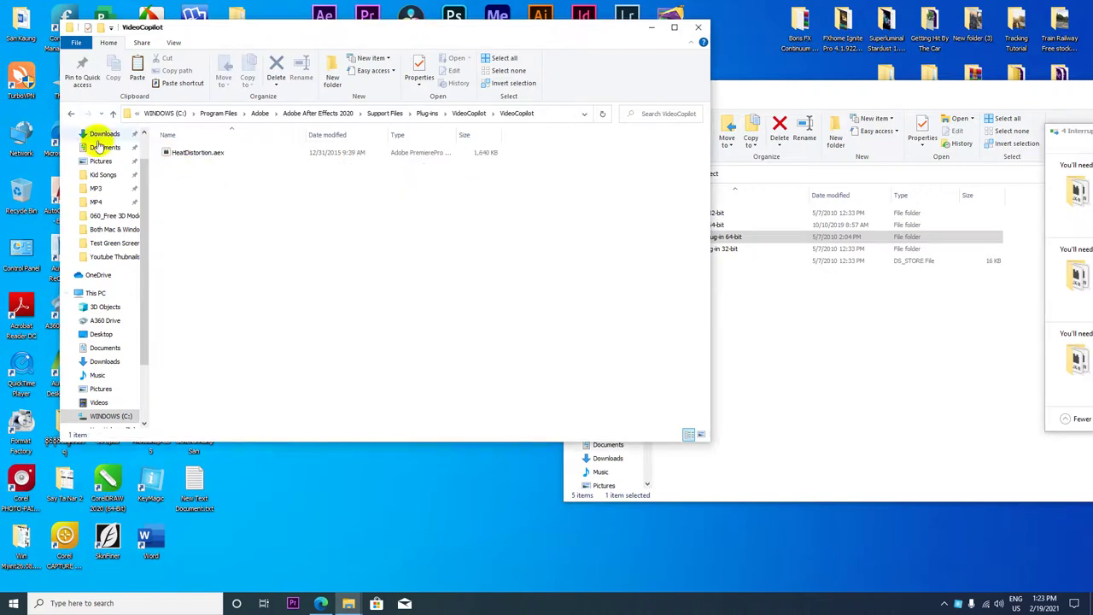
{"action": "left_click", "coordinate": [72, 114]}
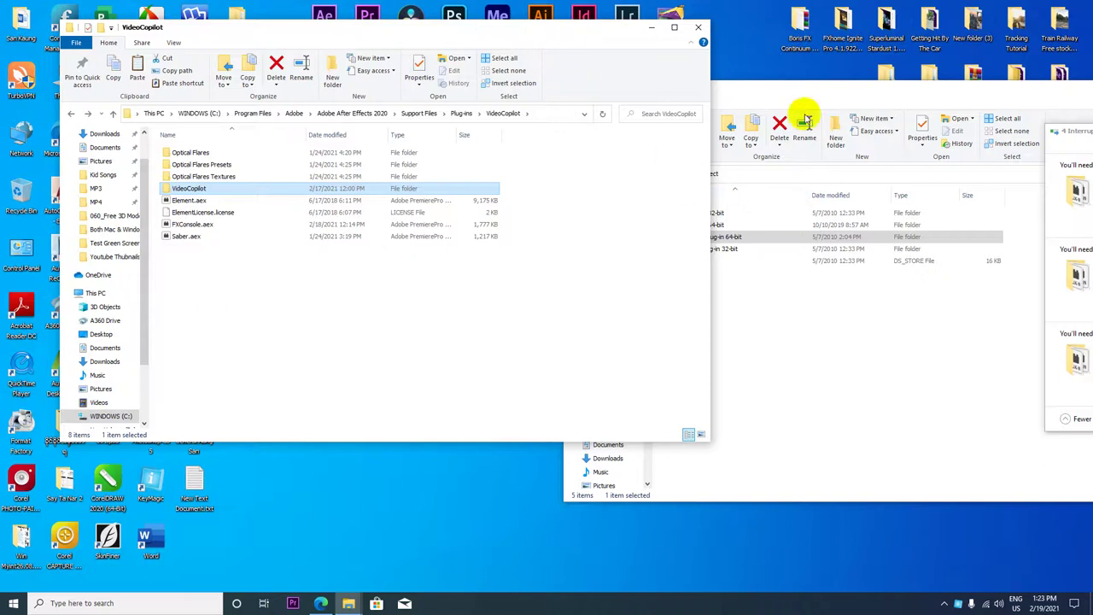
Open VC Reflect Plug-in 64-bit and cut the VCReflect.aex file.
{"action": "left_click", "coordinate": [823, 91]}
{"action": "left_click", "coordinate": [703, 317]}
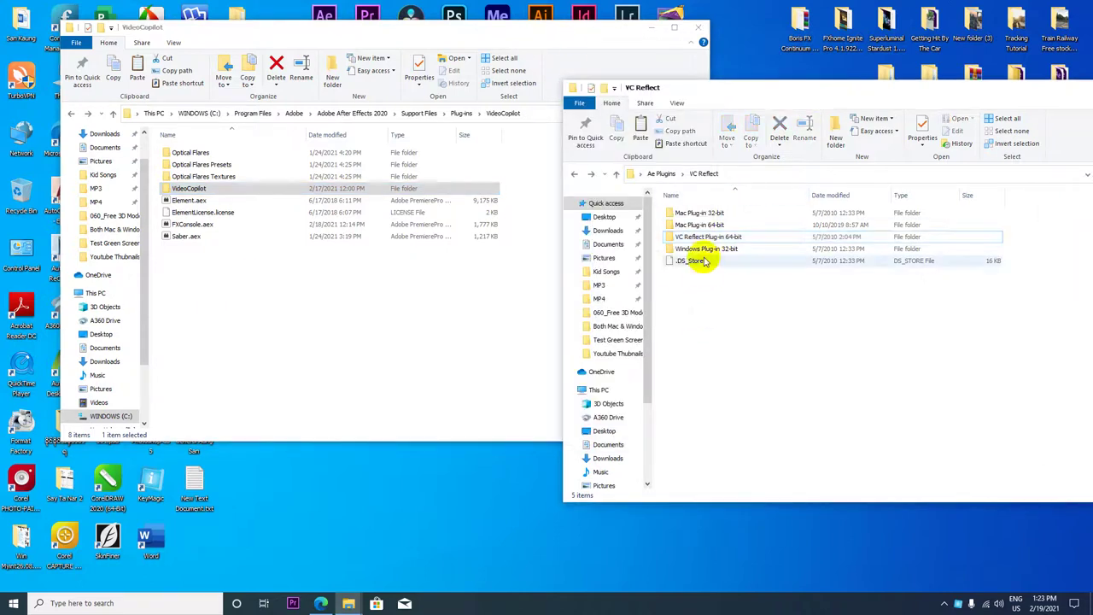
{"action": "left_click", "coordinate": [703, 239]}
{"action": "right_click", "coordinate": [705, 239]}
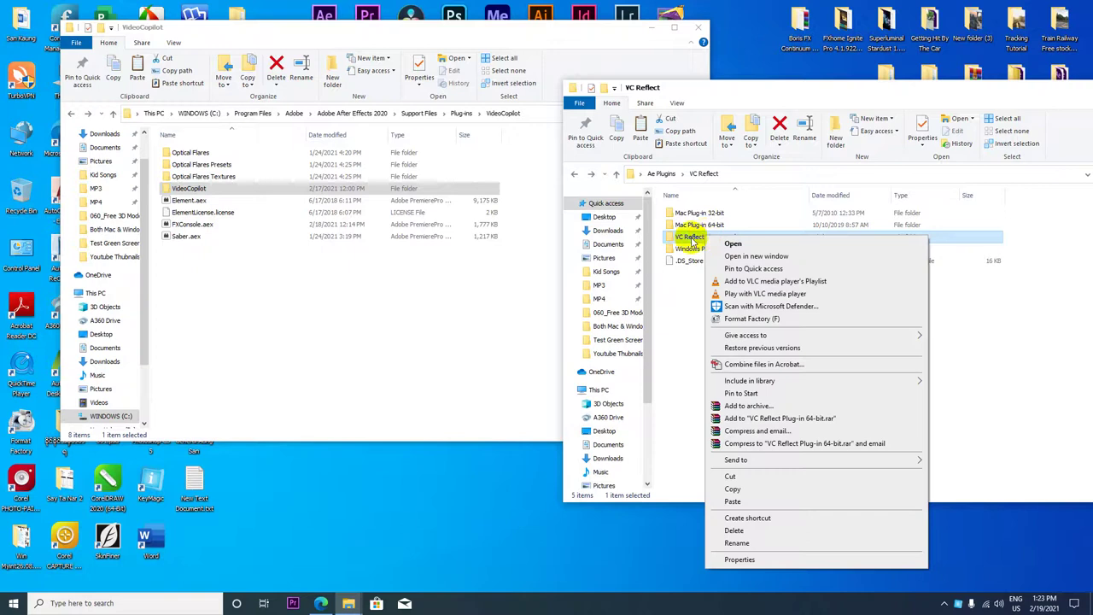
{"action": "left_click", "coordinate": [717, 239]}
{"action": "right_click", "coordinate": [693, 215]}
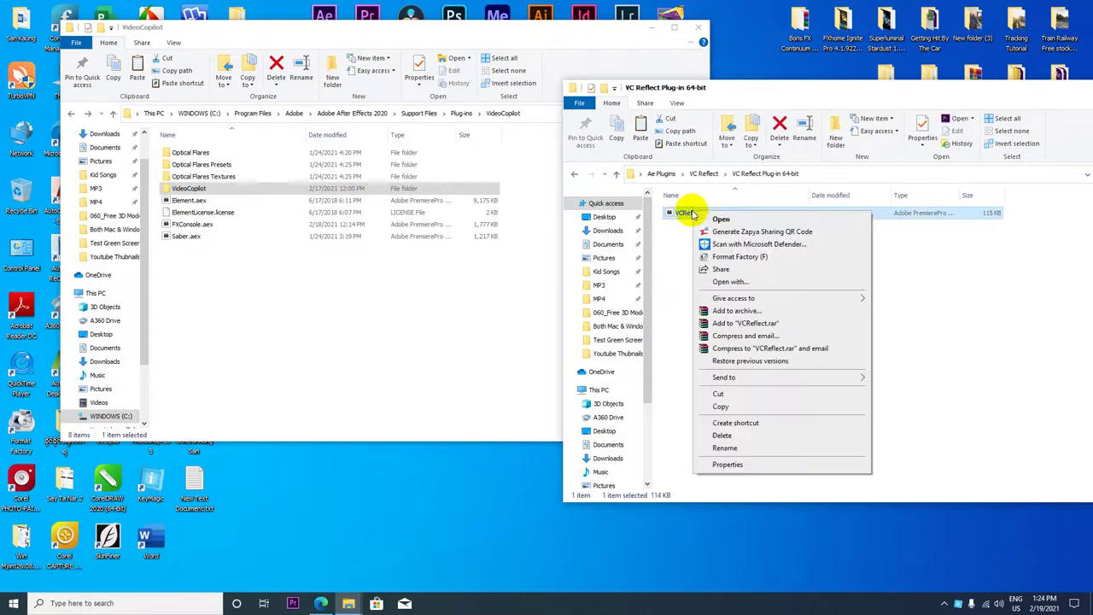
{"action": "left_click", "coordinate": [718, 393]}
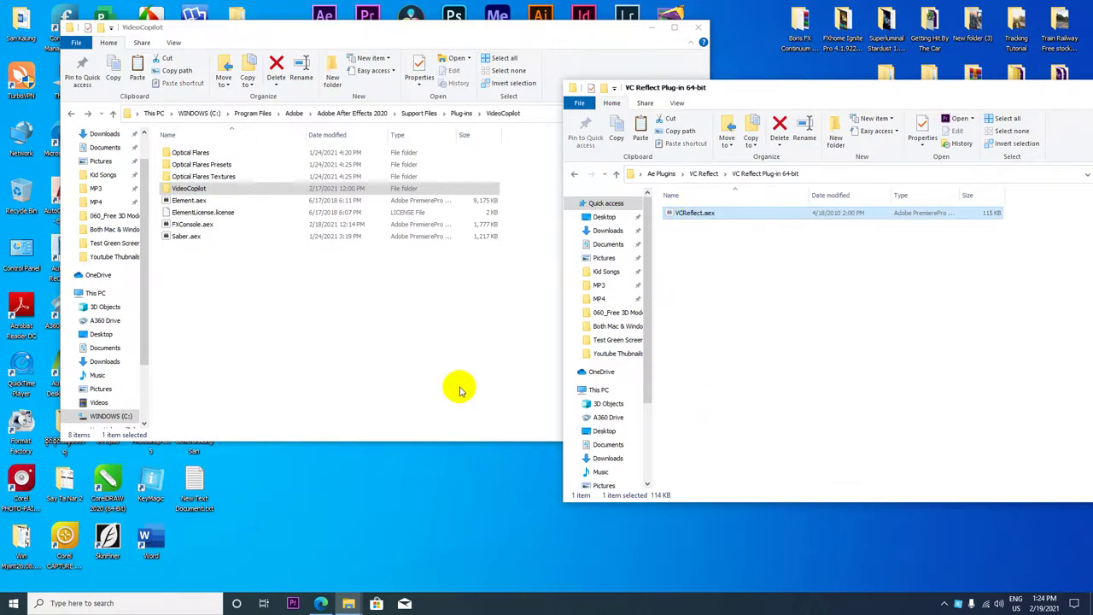
Paste VCReflect.aex into the VideoCopilot folder and refresh the listing.
{"action": "right_click", "coordinate": [354, 376]}
{"action": "left_click", "coordinate": [372, 449]}
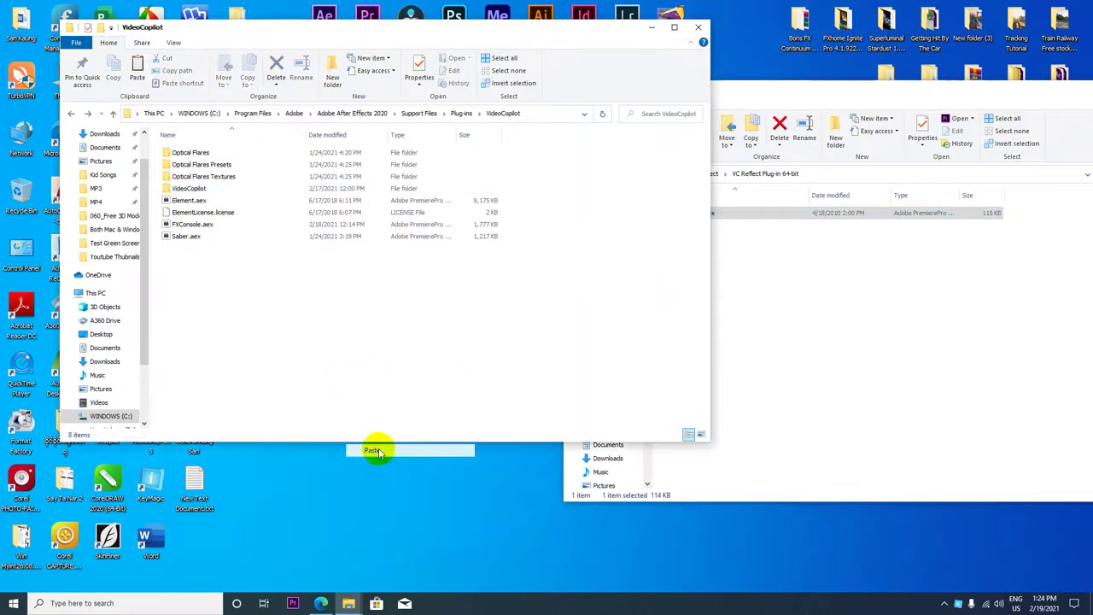
{"action": "right_click", "coordinate": [354, 318]}
{"action": "left_click", "coordinate": [384, 363]}
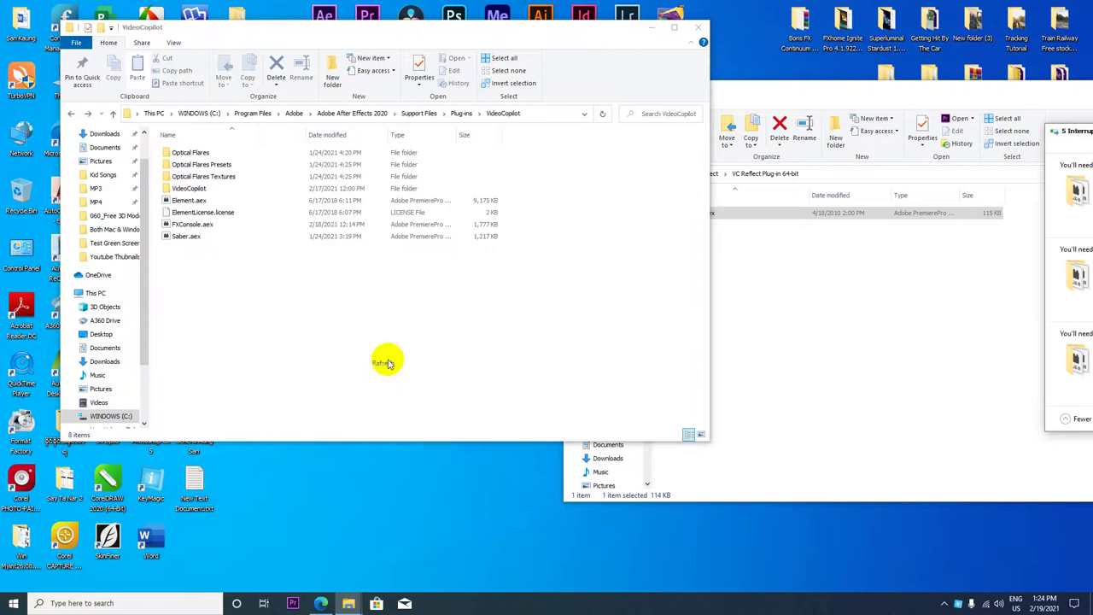
{"action": "right_click", "coordinate": [352, 316]}
{"action": "left_click", "coordinate": [369, 334]}
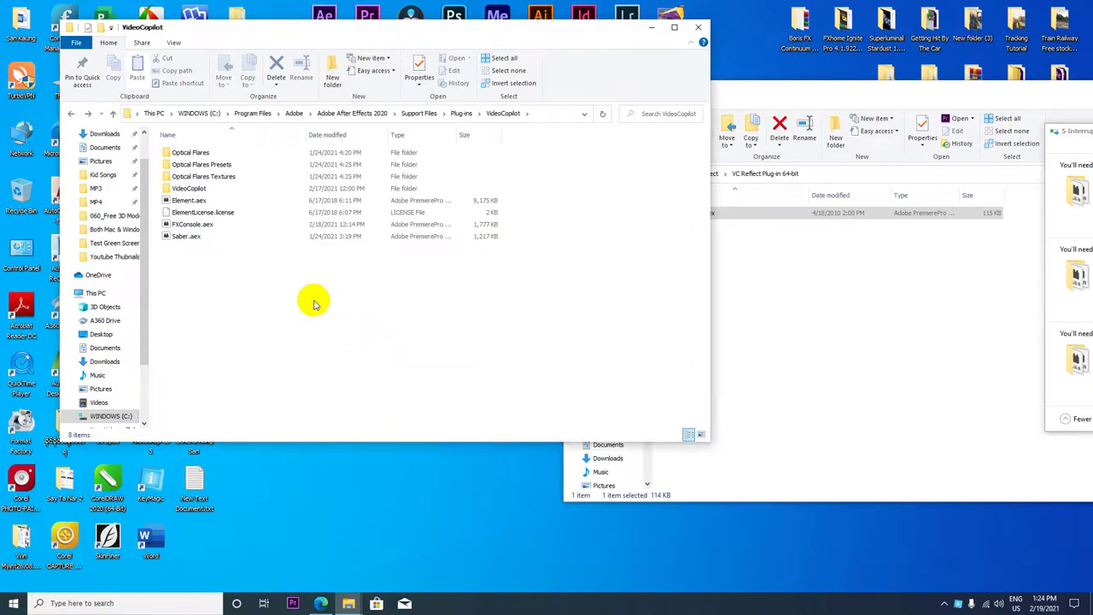
Go up to Plug-ins, reopen VideoCopilot, and refresh its listing.
{"action": "left_click", "coordinate": [71, 112]}
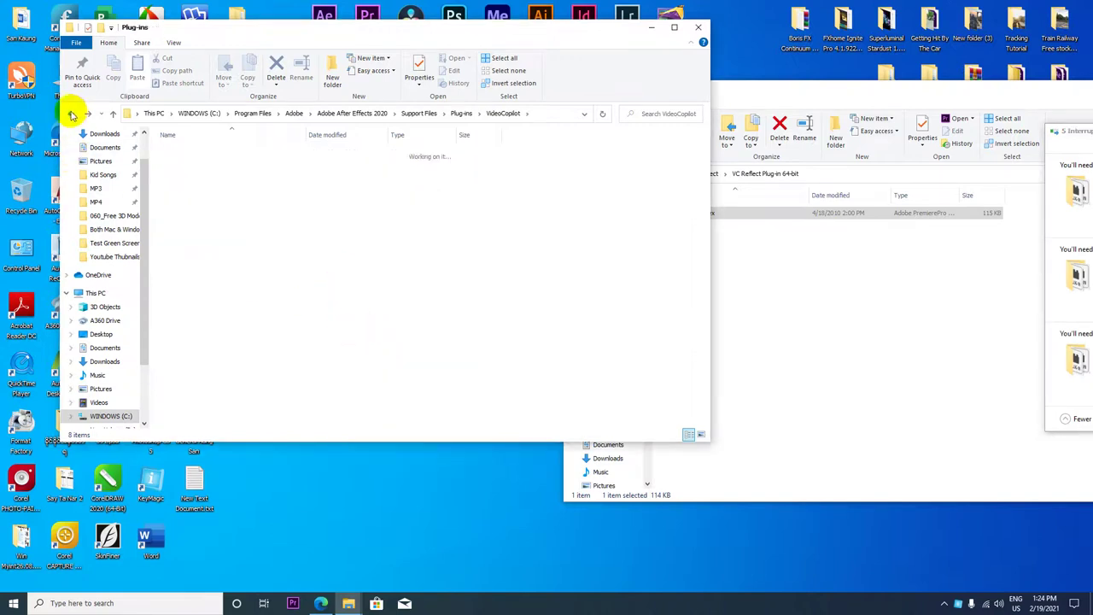
{"action": "double_click", "coordinate": [193, 236]}
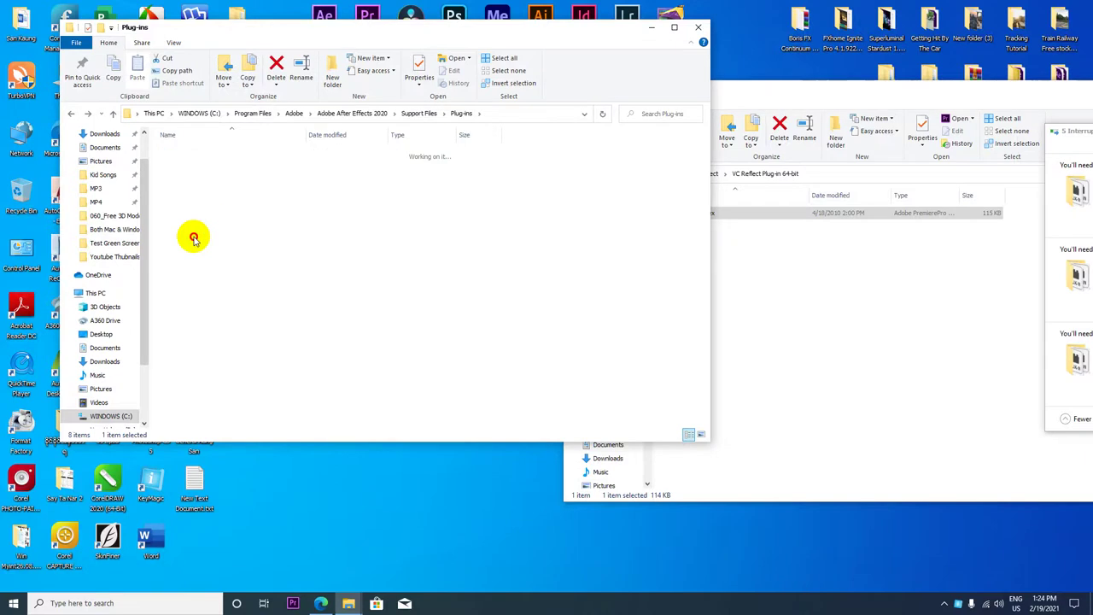
{"action": "right_click", "coordinate": [243, 272]}
{"action": "left_click", "coordinate": [273, 317]}
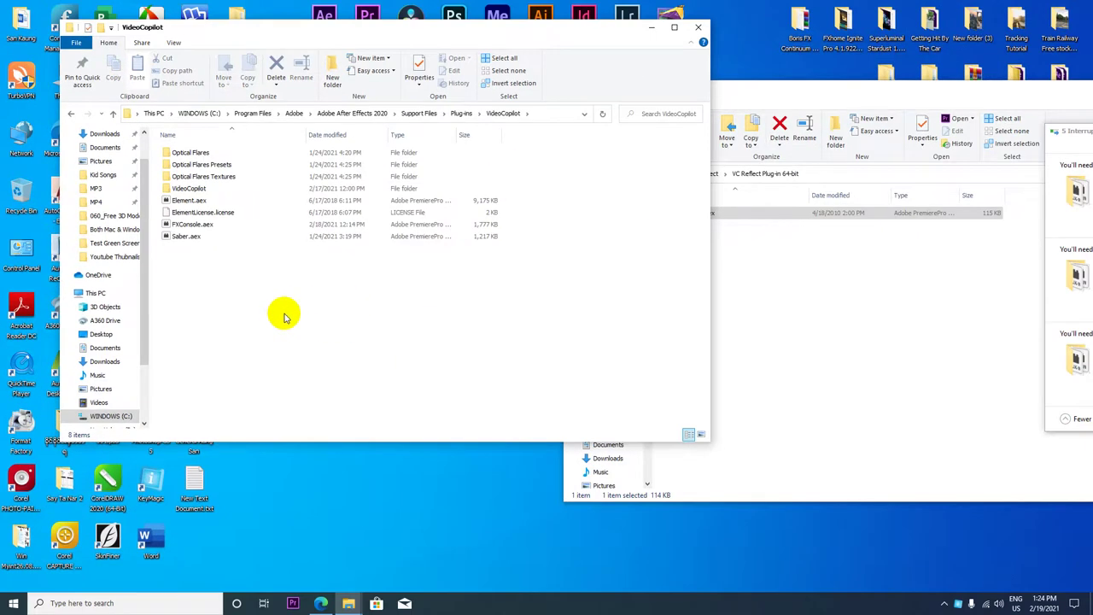
{"action": "right_click", "coordinate": [288, 313]}
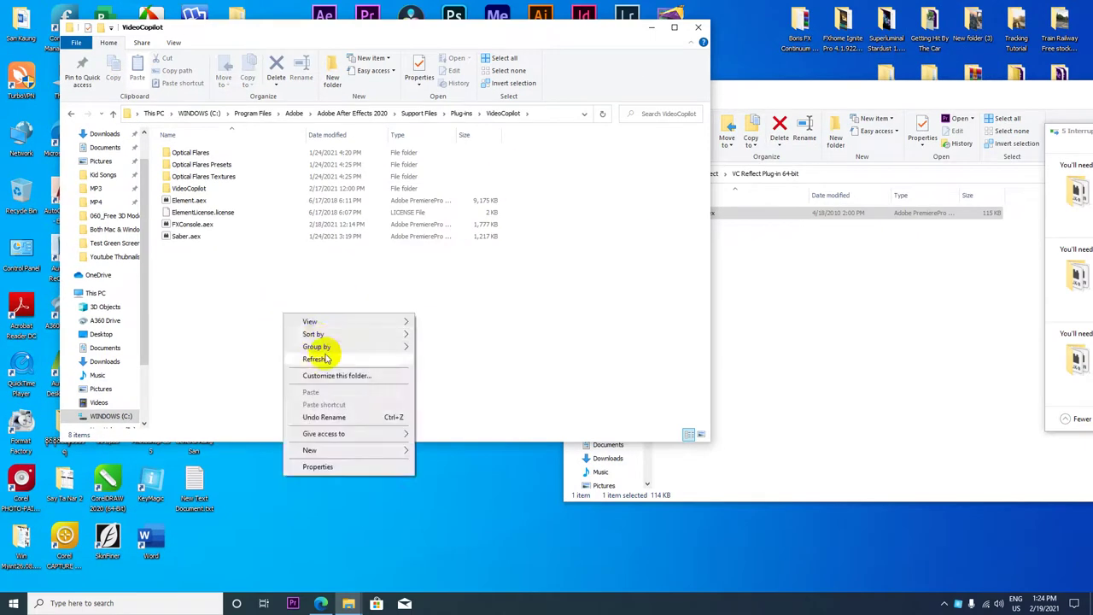
{"action": "left_click", "coordinate": [327, 359]}
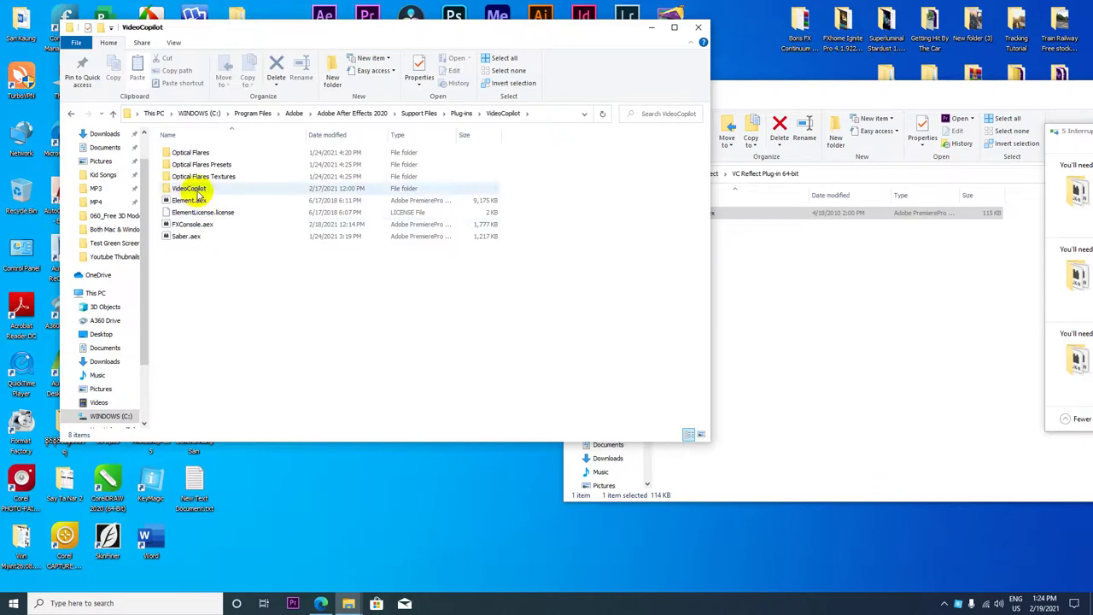
Drag VCReflect.aex into VideoCopilot, then check the Optical Flares and inner VideoCopilot subfolders.
{"action": "left_click", "coordinate": [888, 90]}
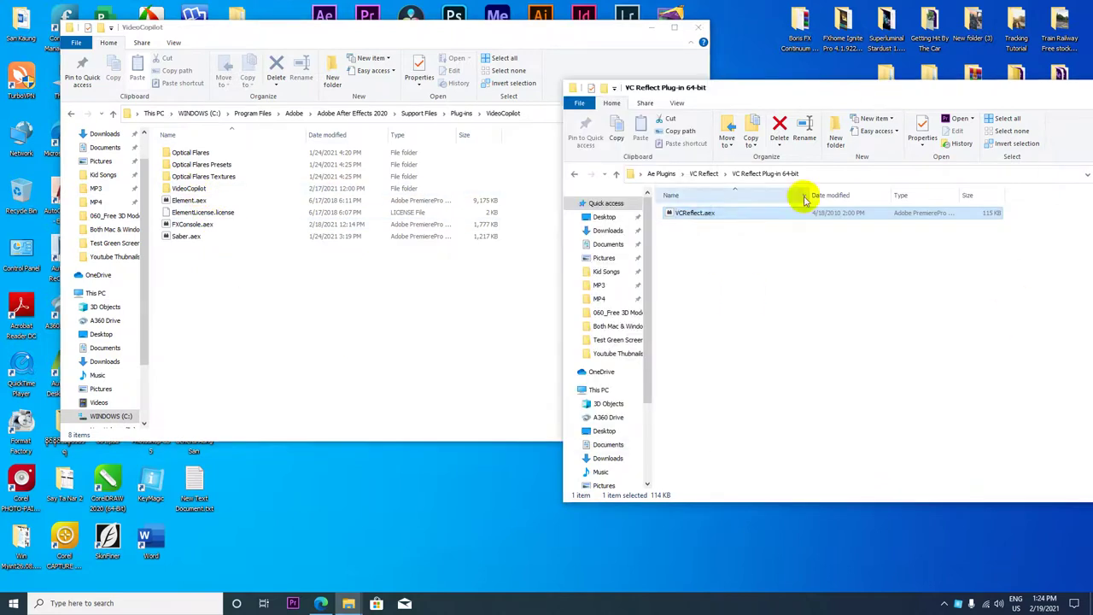
{"action": "mouse_move", "coordinate": [722, 214]}
{"action": "left_mouse_down"}
{"action": "mouse_move", "coordinate": [632, 231]}
{"action": "mouse_move", "coordinate": [363, 323]}
{"action": "left_mouse_up"}
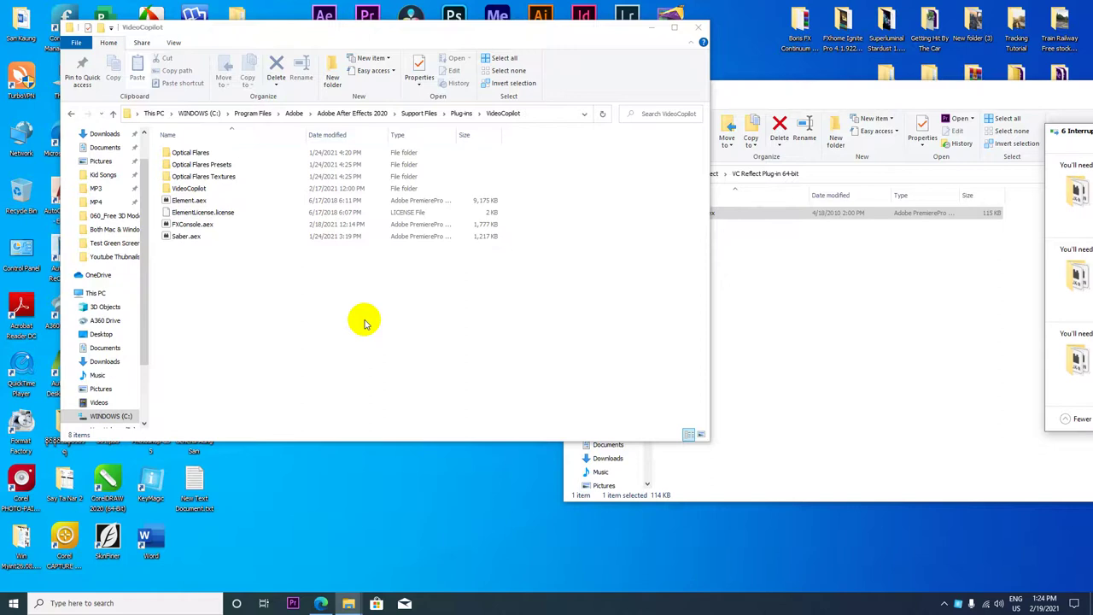
{"action": "double_click", "coordinate": [205, 153]}
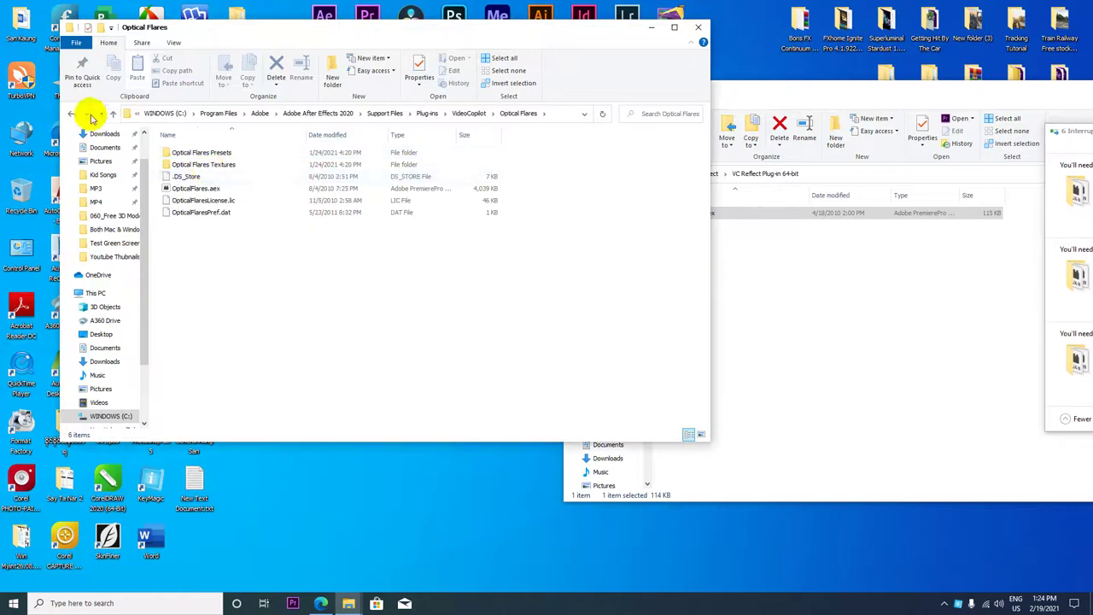
{"action": "left_click", "coordinate": [72, 114]}
{"action": "double_click", "coordinate": [198, 162]}
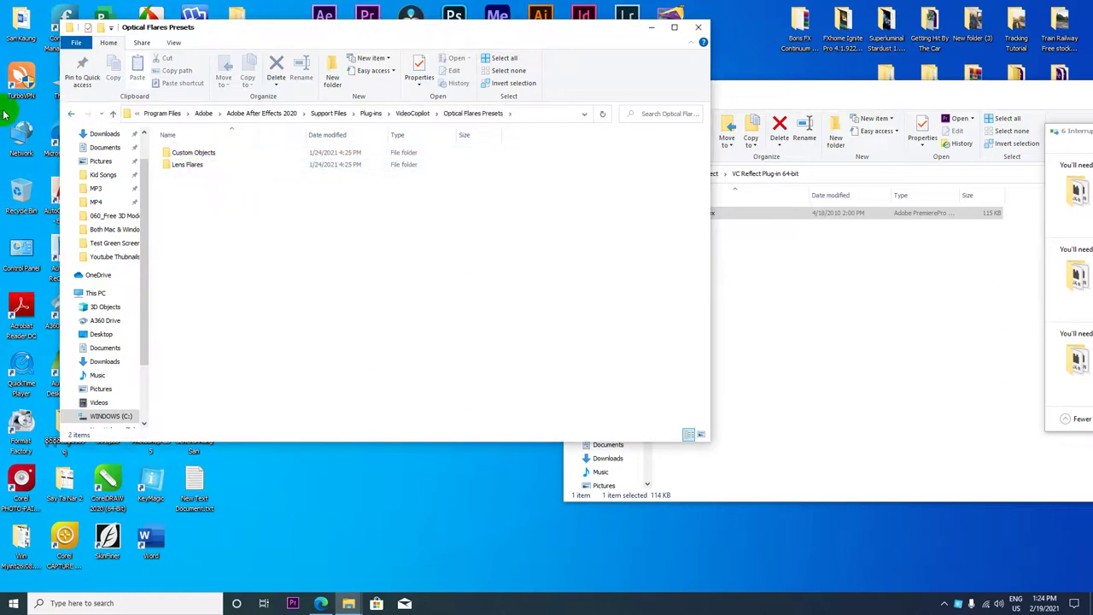
{"action": "left_click", "coordinate": [72, 113]}
{"action": "left_click", "coordinate": [212, 177]}
{"action": "double_click", "coordinate": [212, 177]}
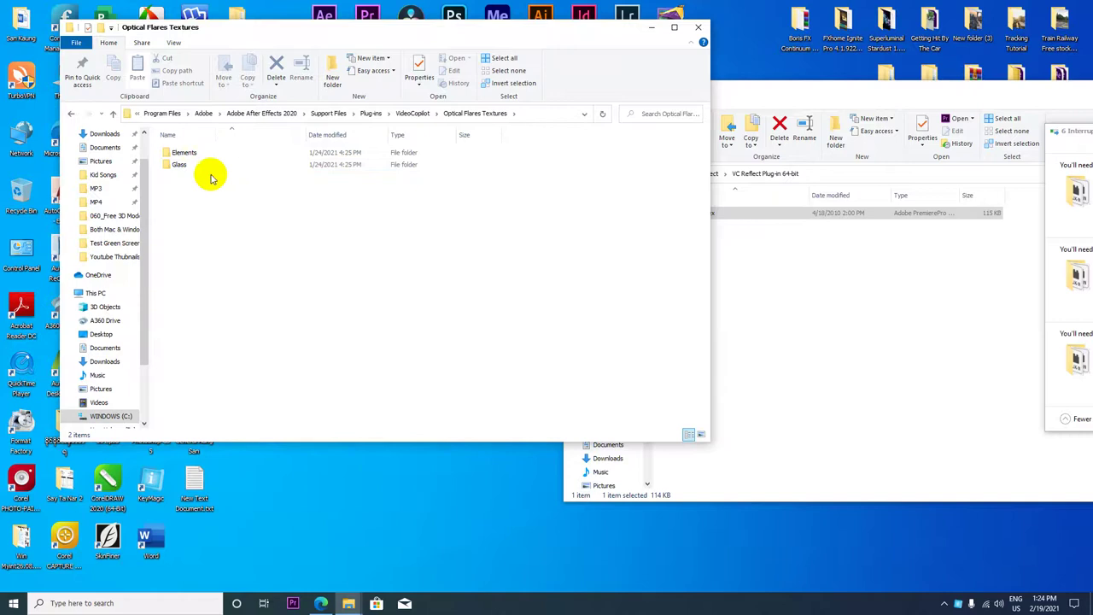
{"action": "left_click", "coordinate": [72, 114]}
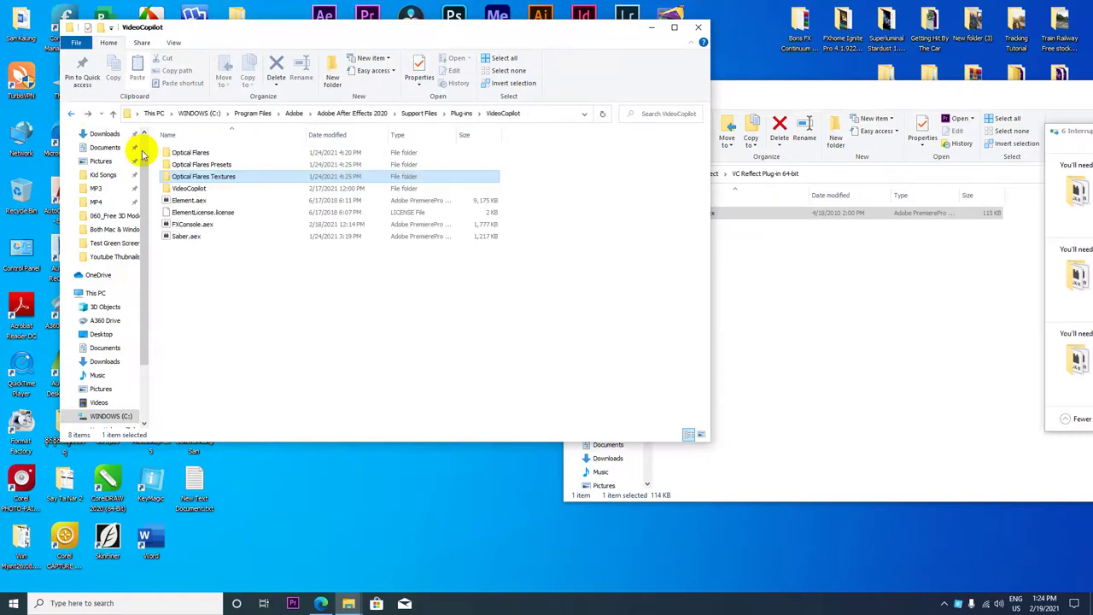
{"action": "double_click", "coordinate": [192, 187]}
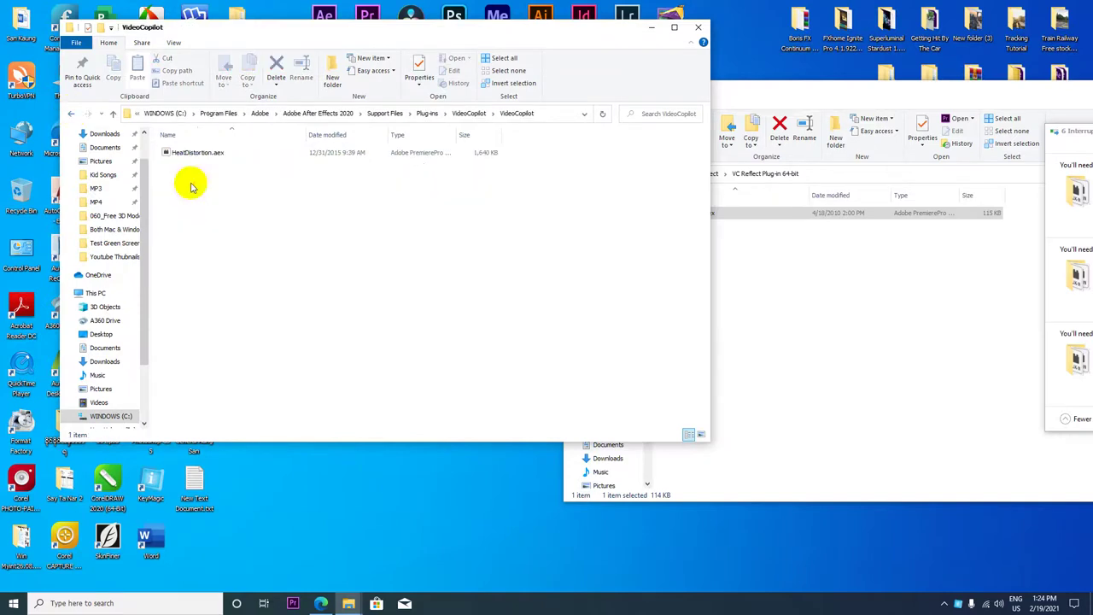
{"action": "left_click", "coordinate": [72, 114]}
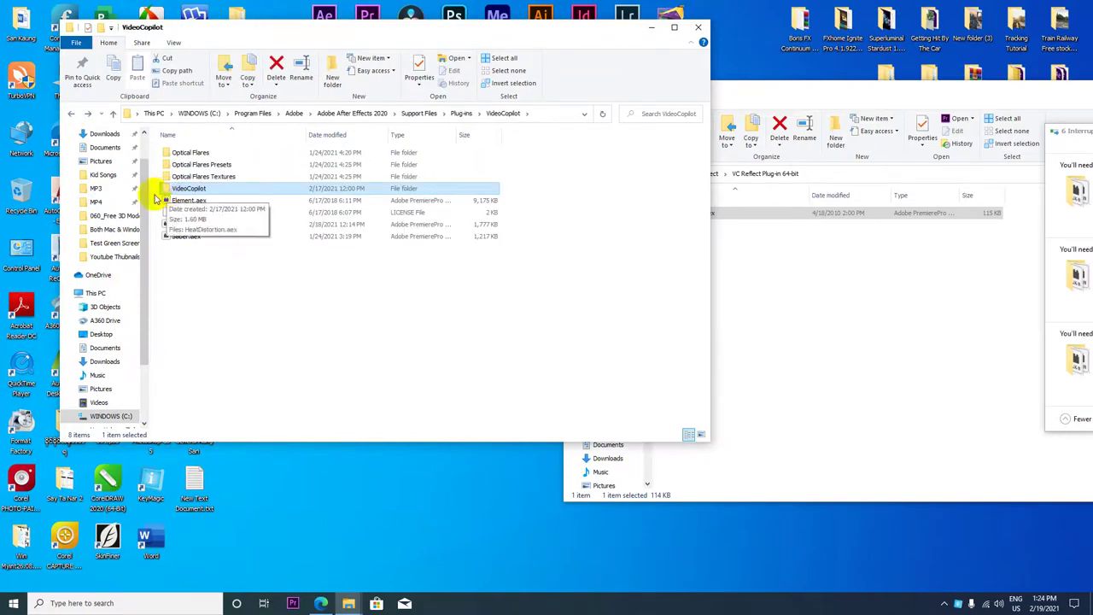
Drag VCReflect.aex into VideoCopilot again, then into the parent Plug-ins folder.
{"action": "right_click", "coordinate": [222, 273]}
{"action": "left_click", "coordinate": [267, 321]}
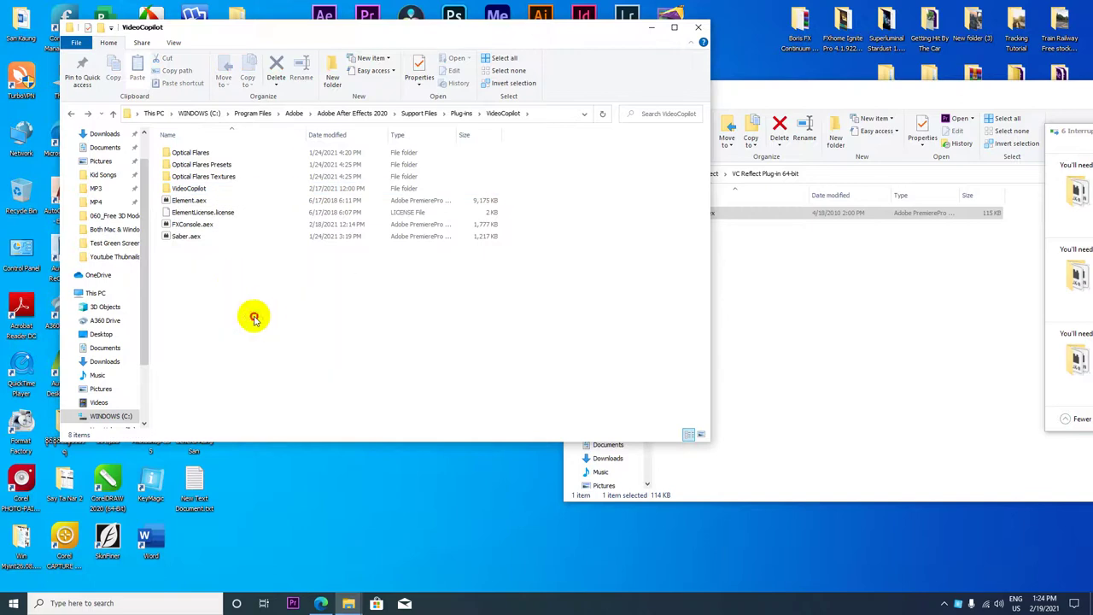
{"action": "left_click", "coordinate": [785, 239]}
{"action": "left_click", "coordinate": [697, 218]}
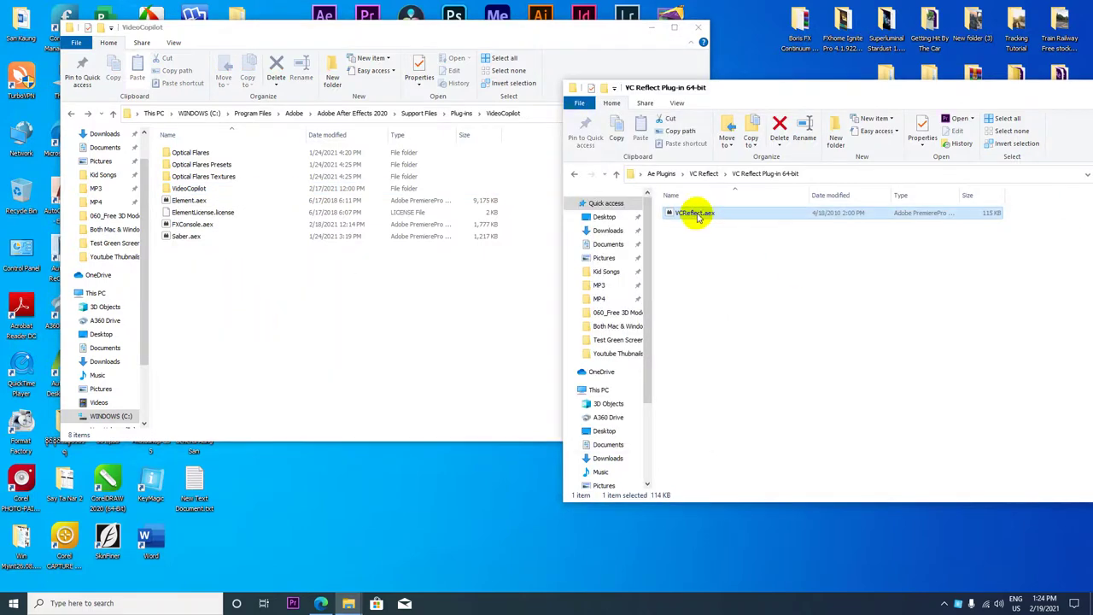
{"action": "left_click_drag", "start_coordinate": [696, 214], "coordinate": [363, 324]}
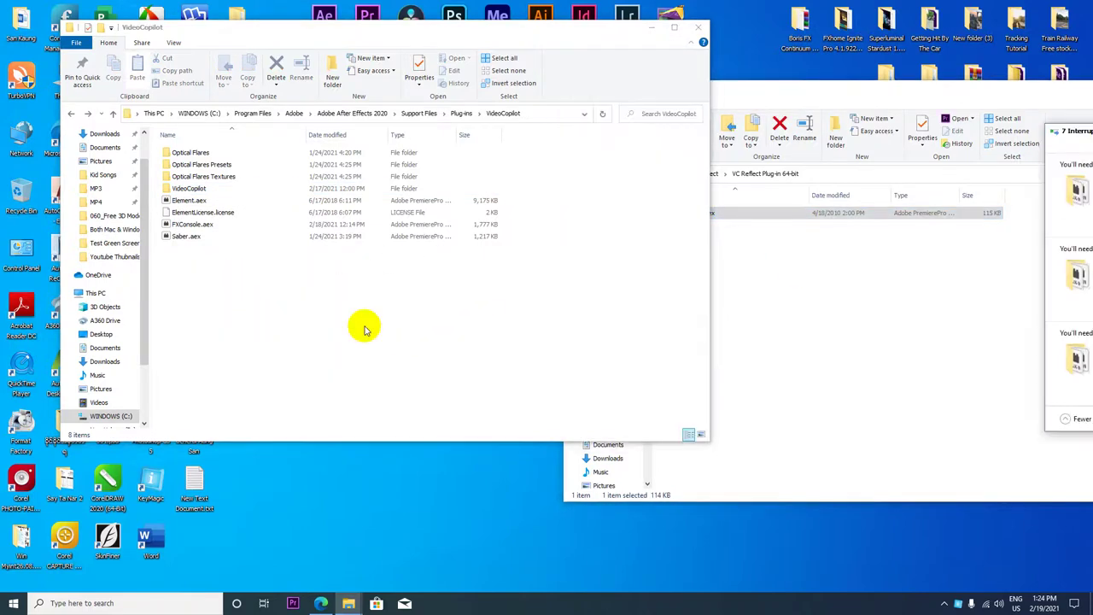
{"action": "right_click", "coordinate": [363, 328]}
{"action": "left_click", "coordinate": [378, 338]}
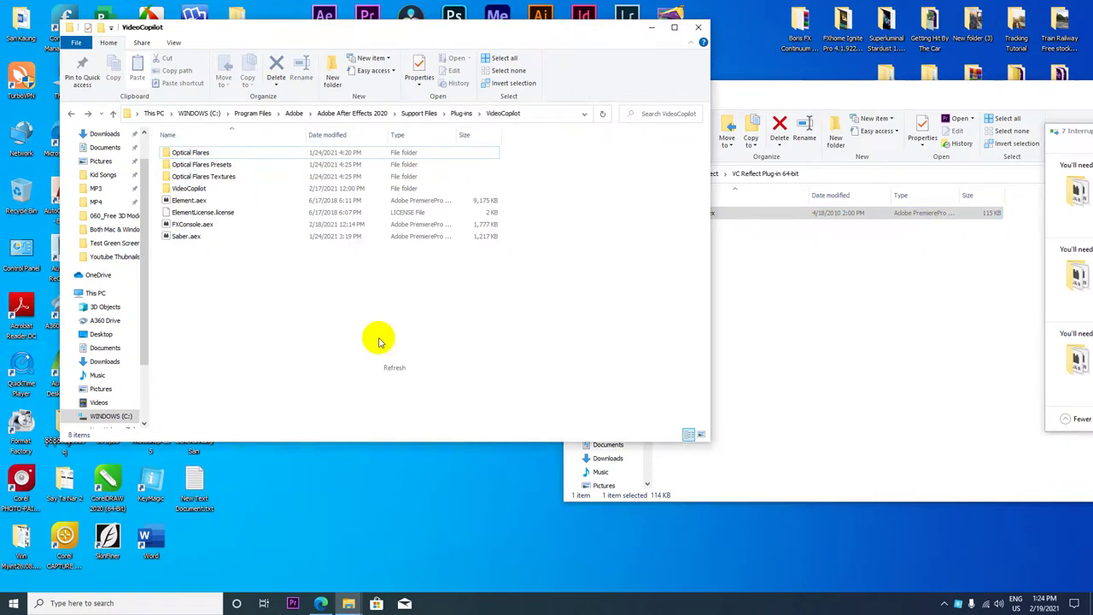
{"action": "left_click", "coordinate": [72, 115]}
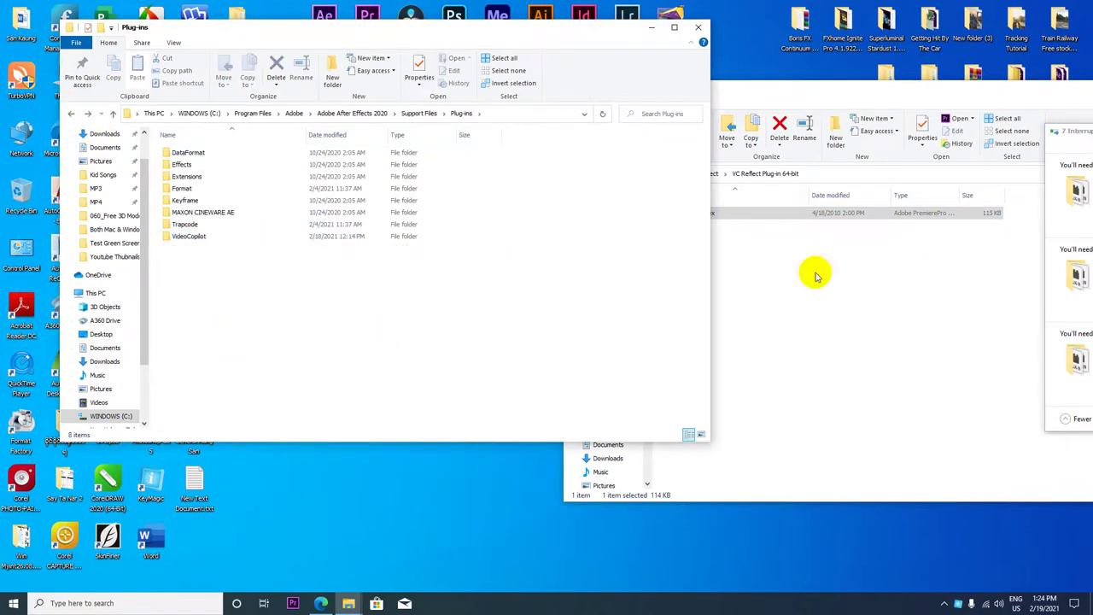
{"action": "left_click_drag", "start_coordinate": [818, 229], "coordinate": [345, 335]}
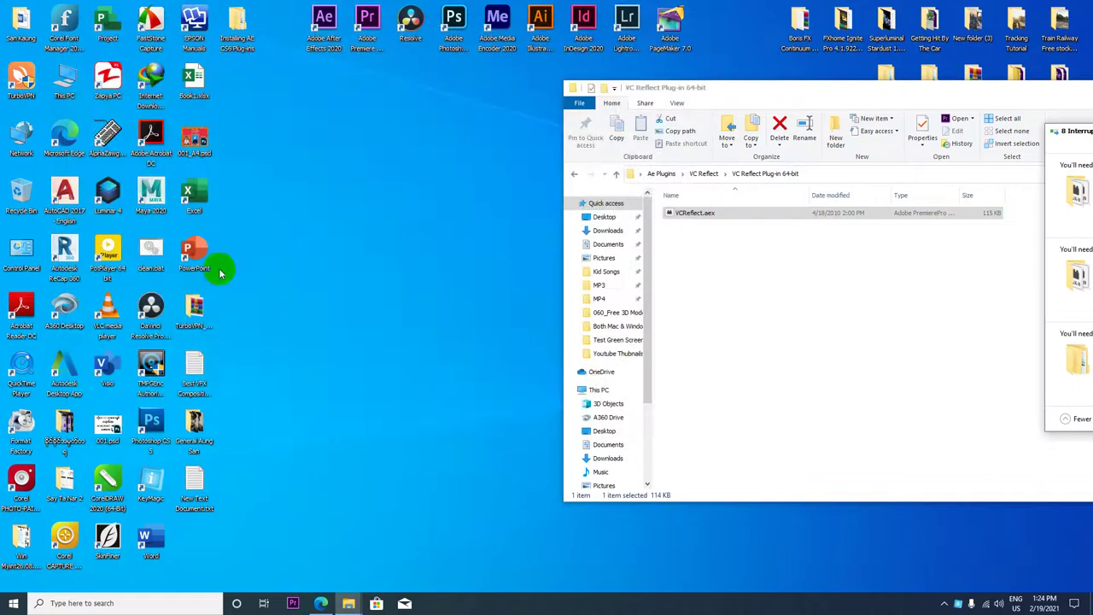
Refresh the desktop, then cut the VC Reflect Plug-in 64-bit folder from the VC Reflect folder.
{"action": "right_click", "coordinate": [287, 183]}
{"action": "left_click", "coordinate": [309, 218]}
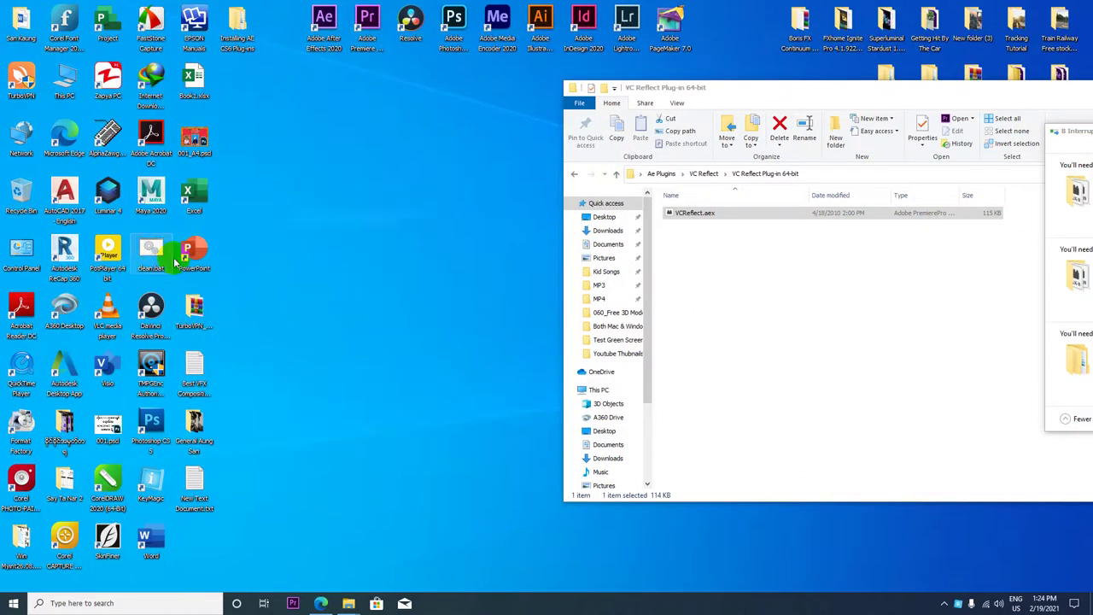
{"action": "left_click", "coordinate": [574, 172]}
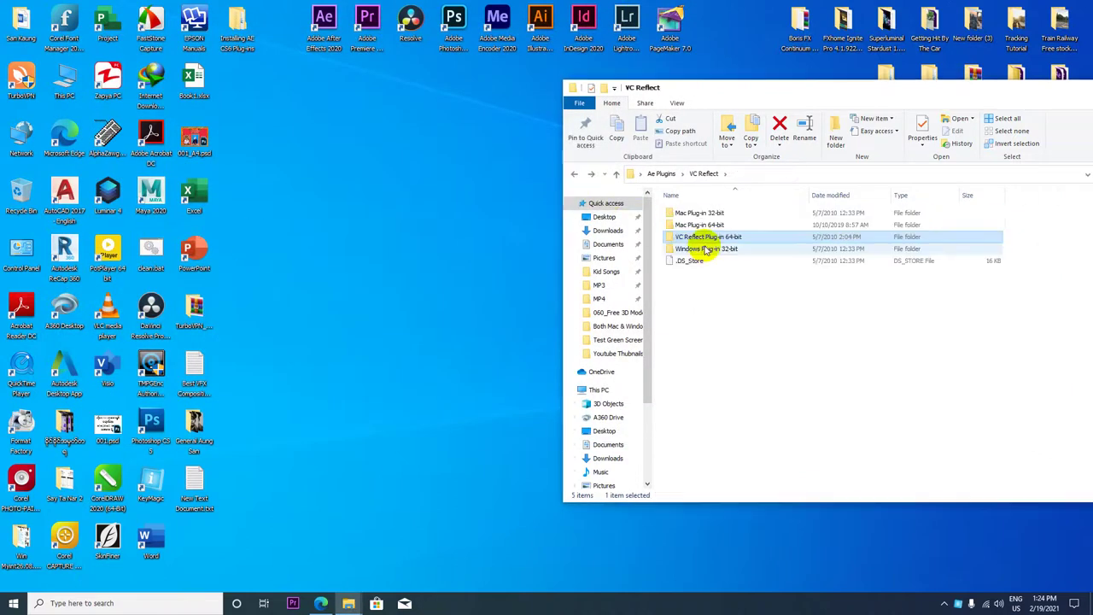
{"action": "right_click", "coordinate": [707, 243]}
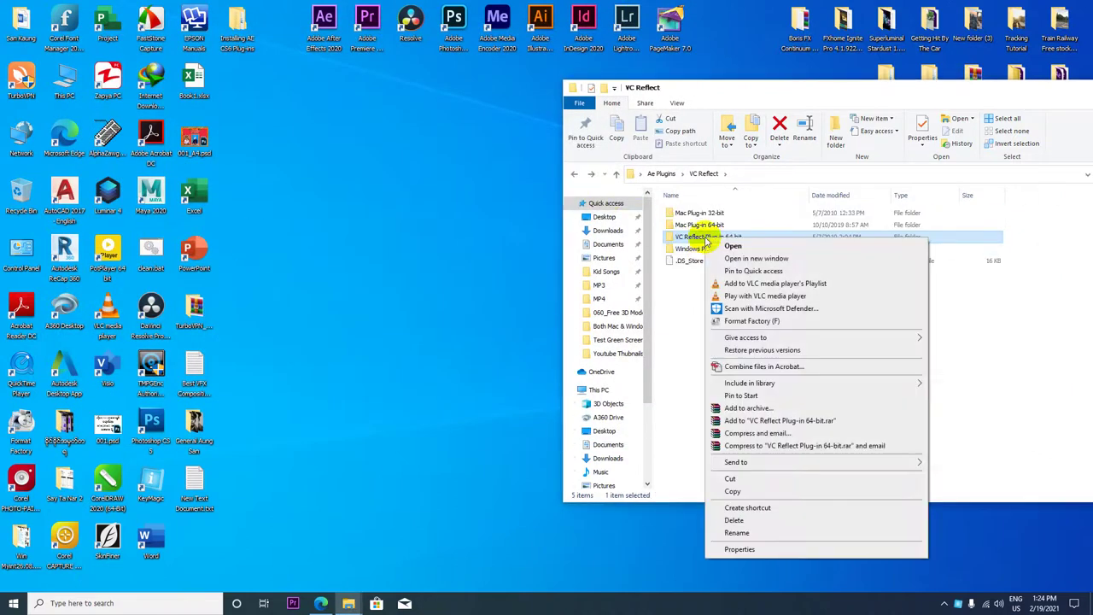
{"action": "left_click", "coordinate": [734, 478]}
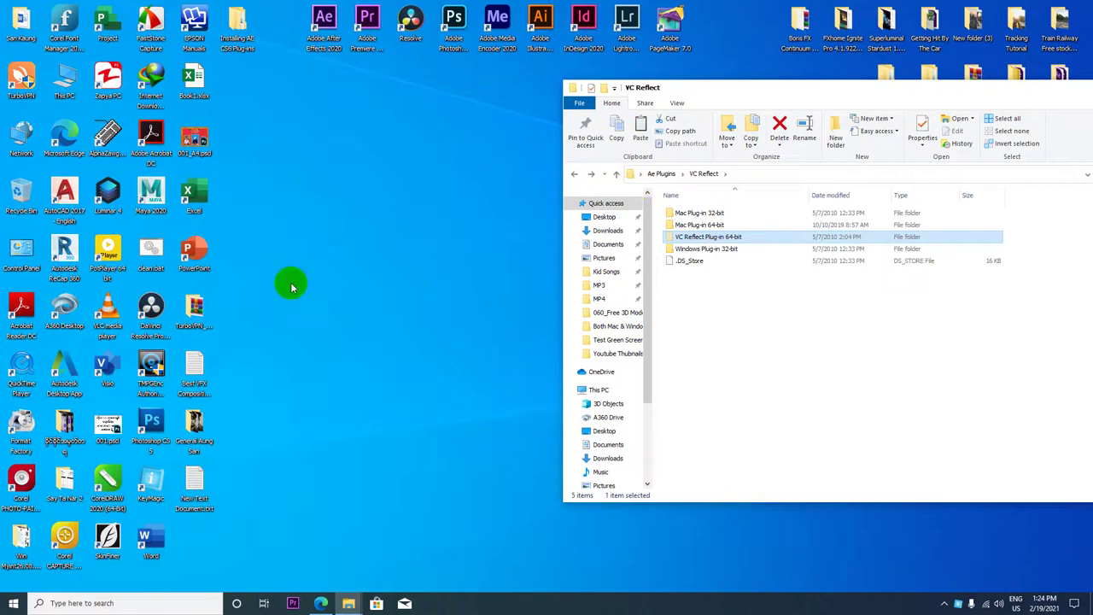
Browse to C:\Program Files\Adobe\Adobe After Effects 2020\Support Files\Plug-ins\VideoCopilot.
{"action": "left_click", "coordinate": [65, 90]}
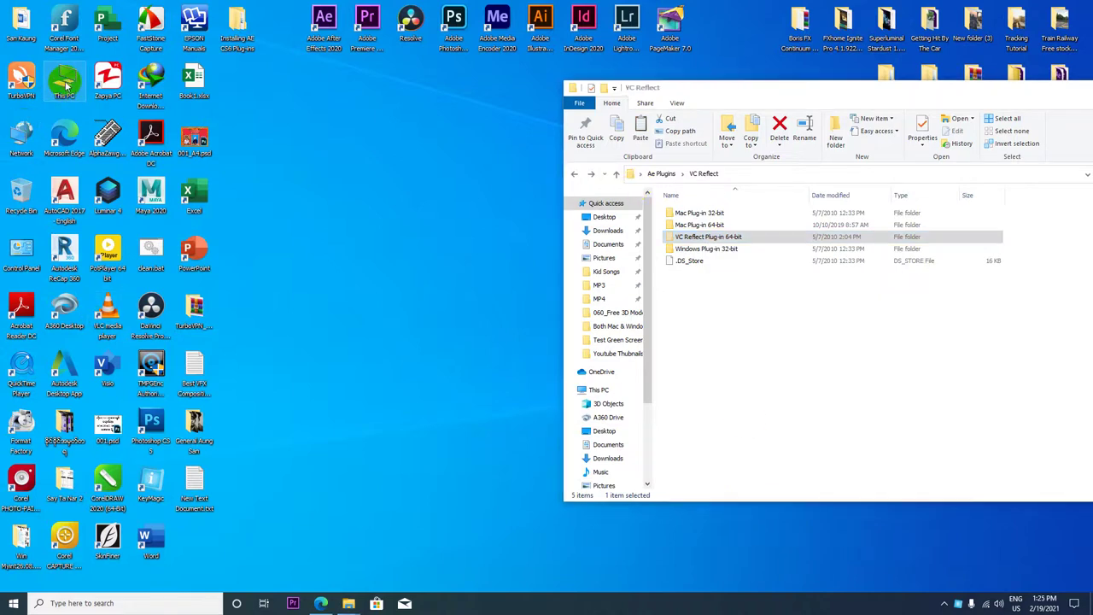
{"action": "double_click", "coordinate": [66, 85]}
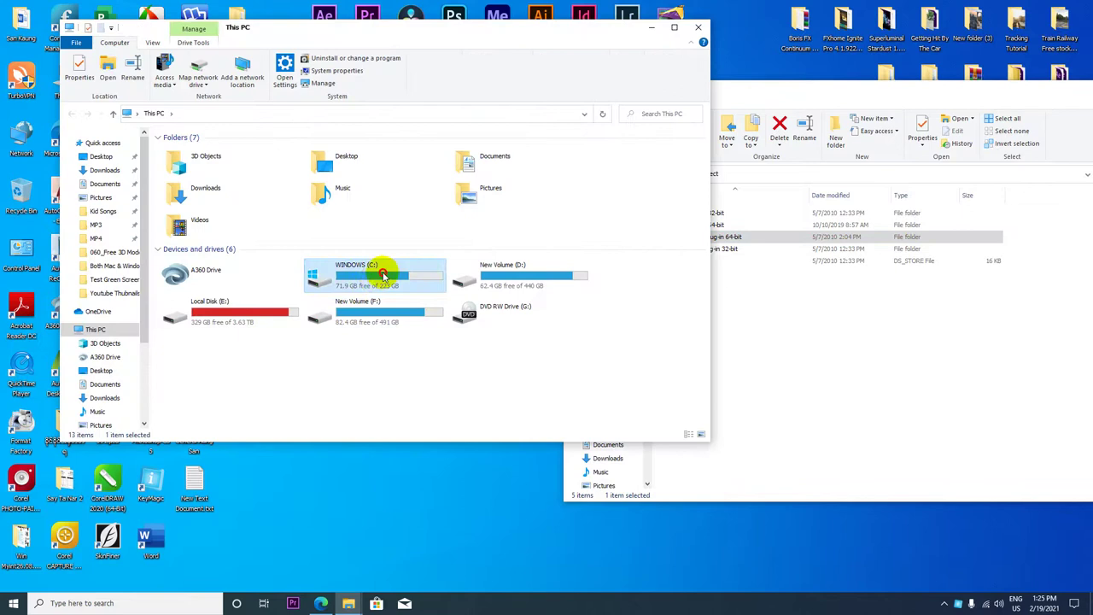
{"action": "double_click", "coordinate": [382, 285]}
{"action": "double_click", "coordinate": [556, 169]}
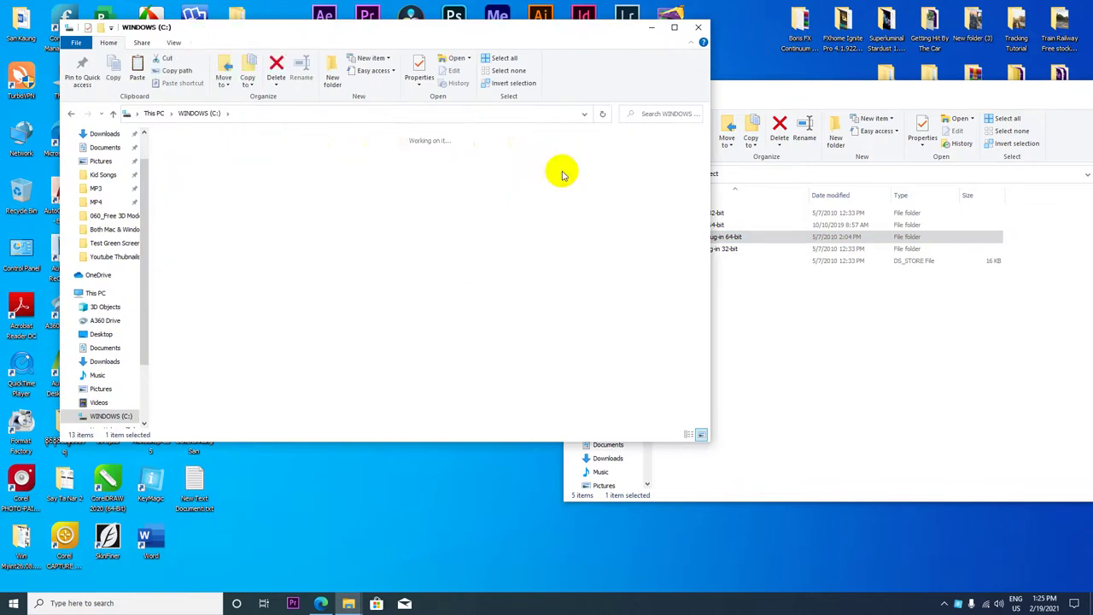
{"action": "double_click", "coordinate": [190, 164]}
{"action": "double_click", "coordinate": [203, 153]}
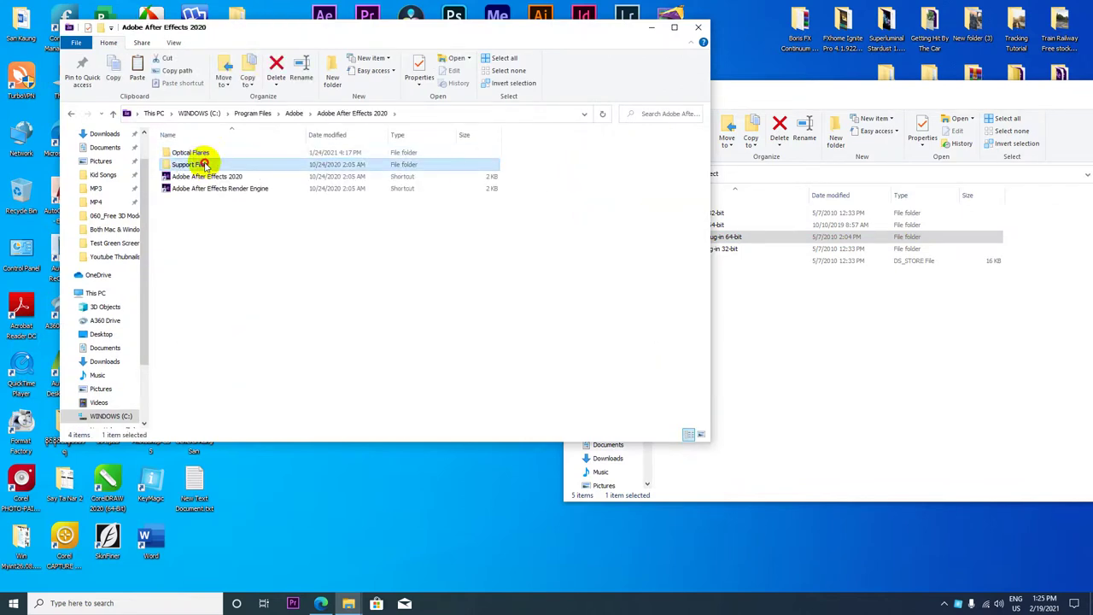
{"action": "double_click", "coordinate": [203, 164]}
{"action": "scroll", "coordinate": [210, 384], "scroll_direction": "down", "scroll_amount": 1}
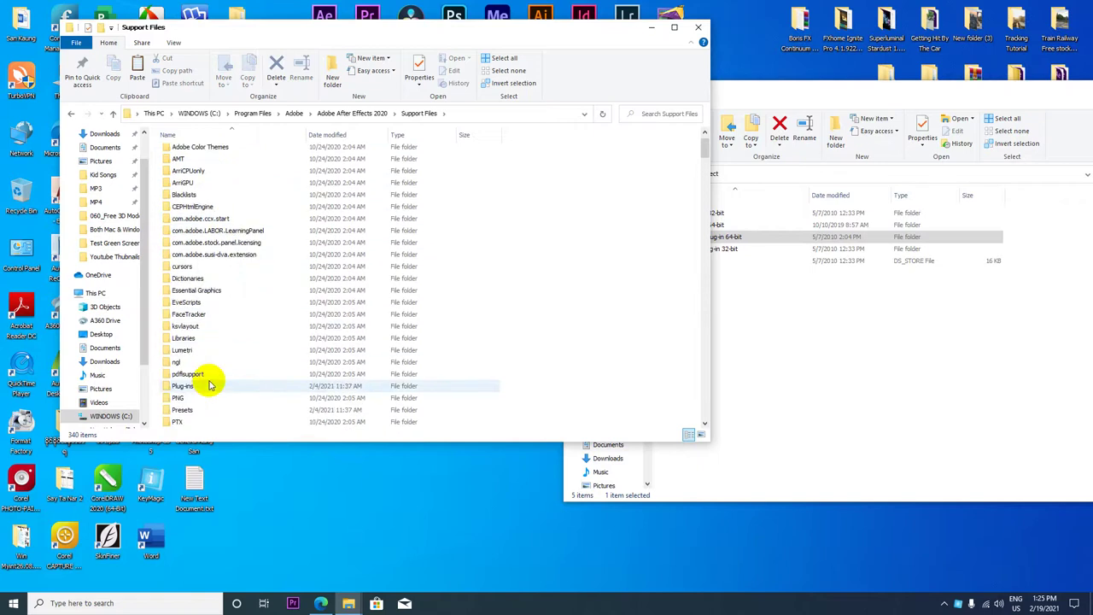
{"action": "double_click", "coordinate": [205, 386]}
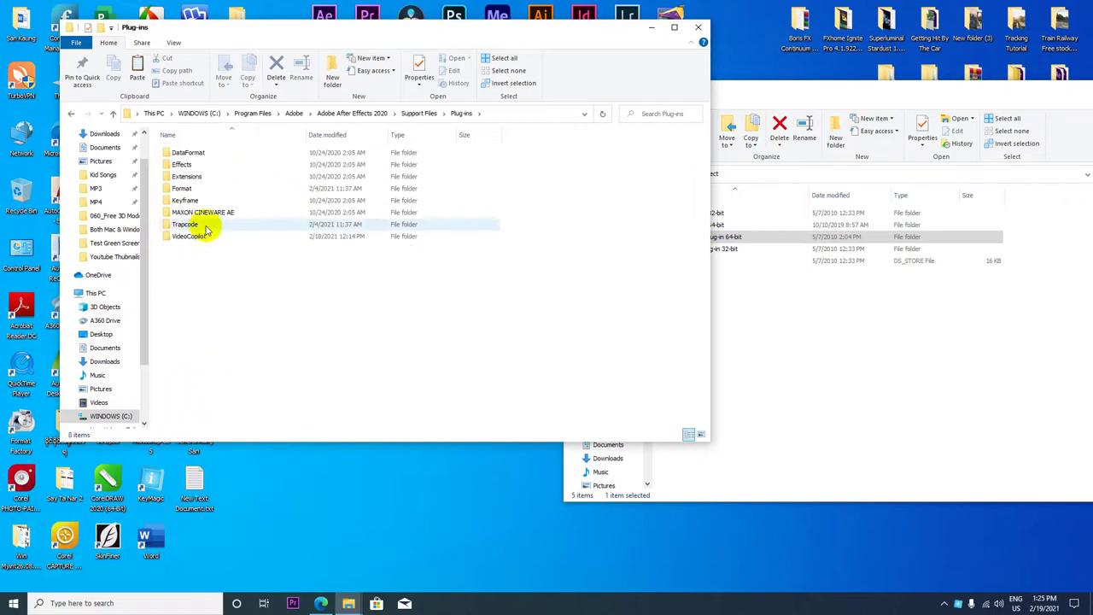
{"action": "double_click", "coordinate": [203, 237]}
Paste the VC Reflect folder into VideoCopilot, check its inner subfolder, and close the window.
{"action": "right_click", "coordinate": [216, 304]}
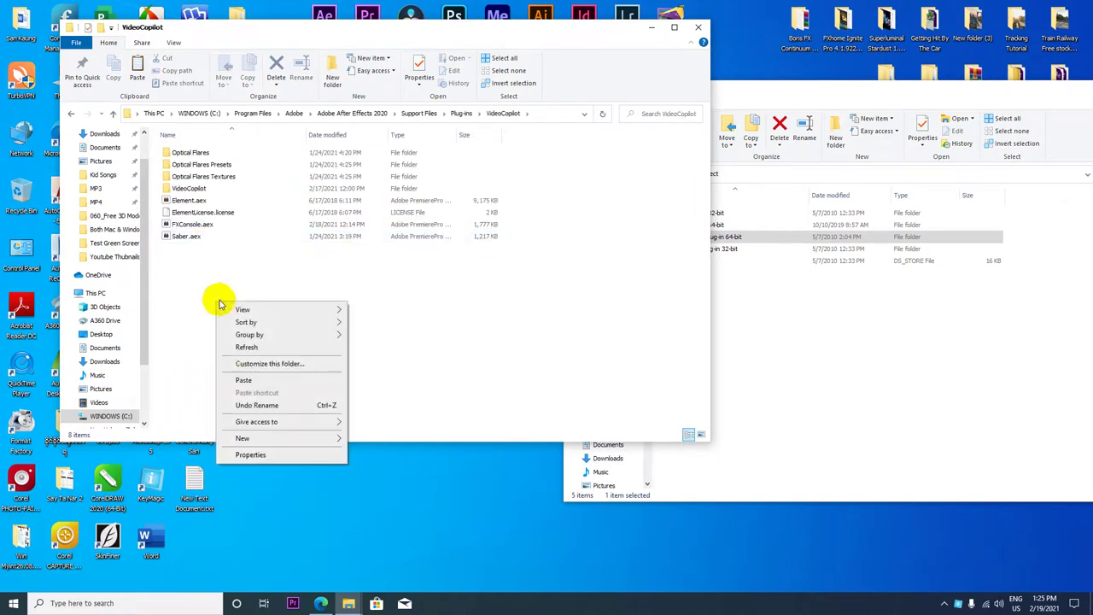
{"action": "left_click", "coordinate": [241, 380]}
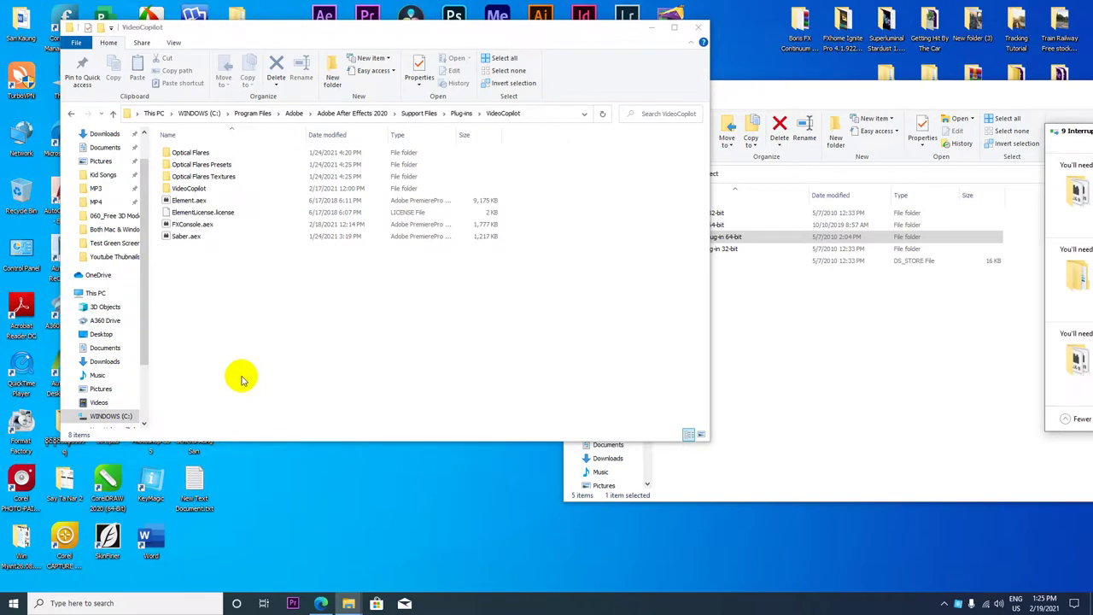
{"action": "left_click", "coordinate": [237, 325]}
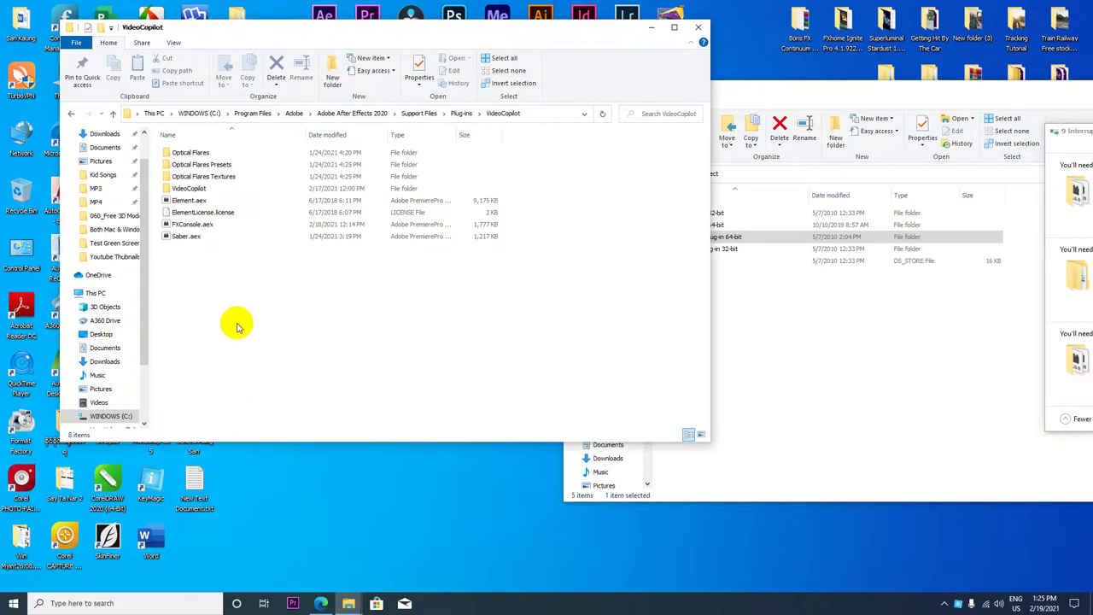
{"action": "double_click", "coordinate": [194, 188]}
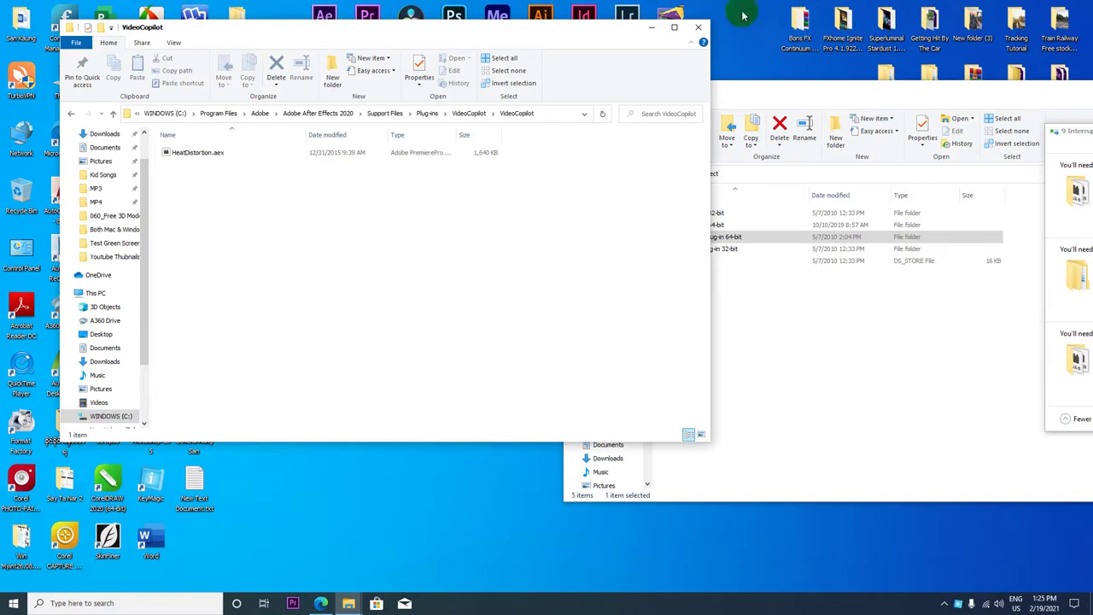
{"action": "left_click", "coordinate": [696, 29]}
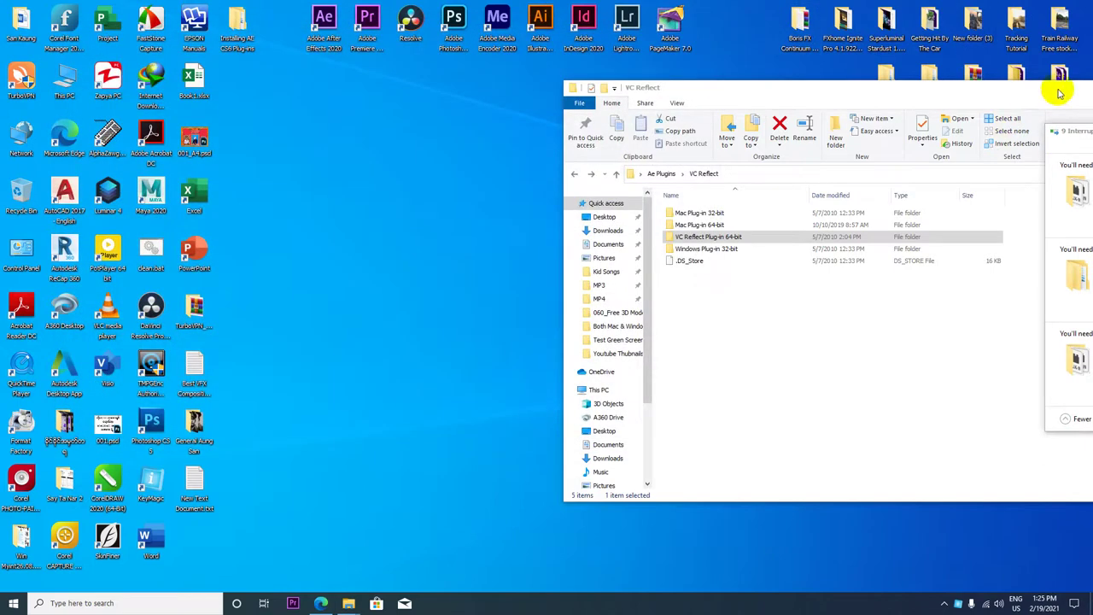
Center the Interrupted Action dialog and grant administrator permission for the first two VideoCopilot moves.
{"action": "left_click_drag", "start_coordinate": [1091, 135], "coordinate": [426, 84]}
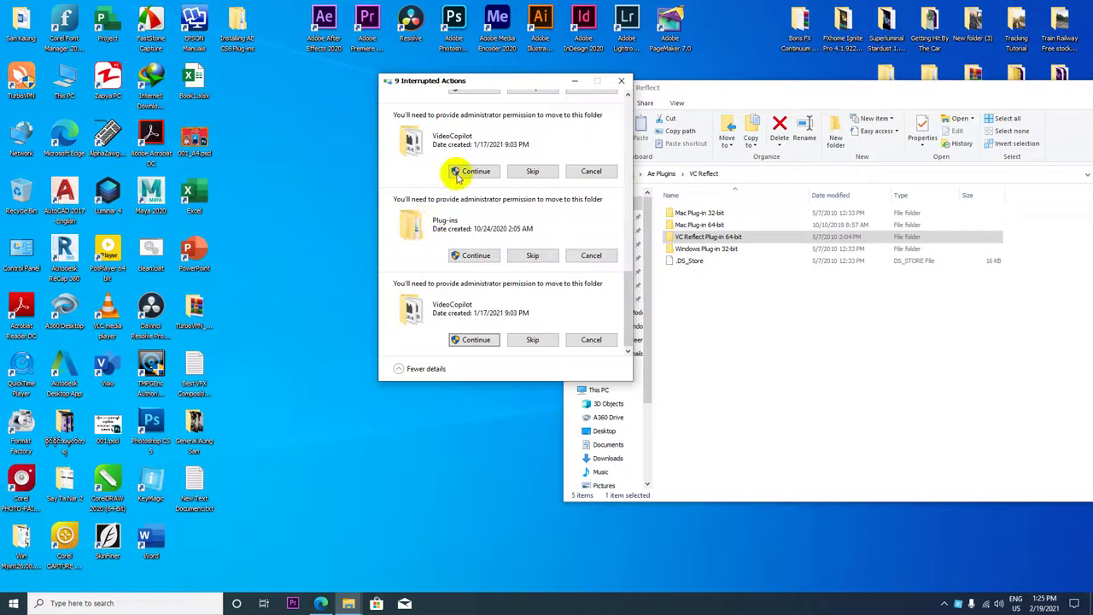
{"action": "scroll", "coordinate": [452, 173], "scroll_direction": "up", "scroll_amount": 3}
{"action": "scroll", "coordinate": [464, 176], "scroll_direction": "up", "scroll_amount": 2}
{"action": "scroll", "coordinate": [461, 214], "scroll_direction": "up", "scroll_amount": 3}
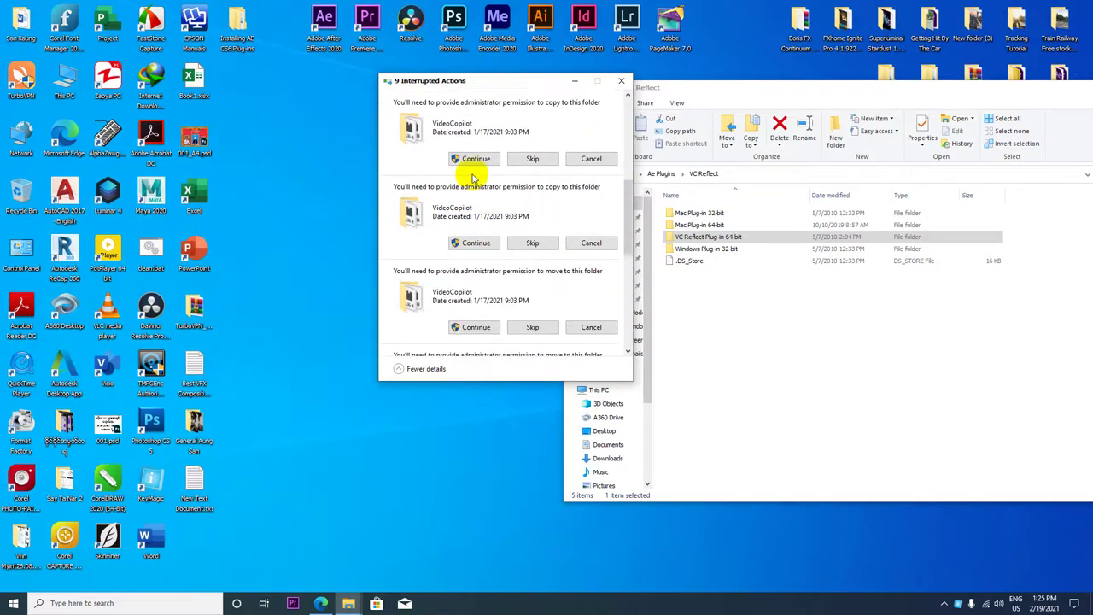
{"action": "scroll", "coordinate": [472, 176], "scroll_direction": "up", "scroll_amount": 3}
{"action": "scroll", "coordinate": [475, 174], "scroll_direction": "down", "scroll_amount": 1}
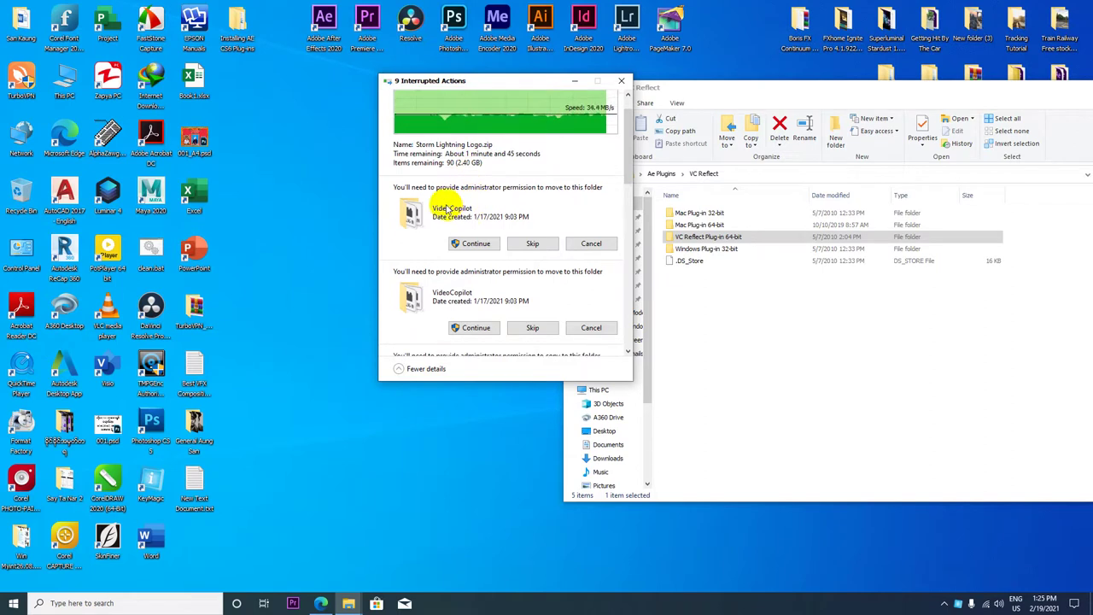
{"action": "left_click", "coordinate": [477, 244]}
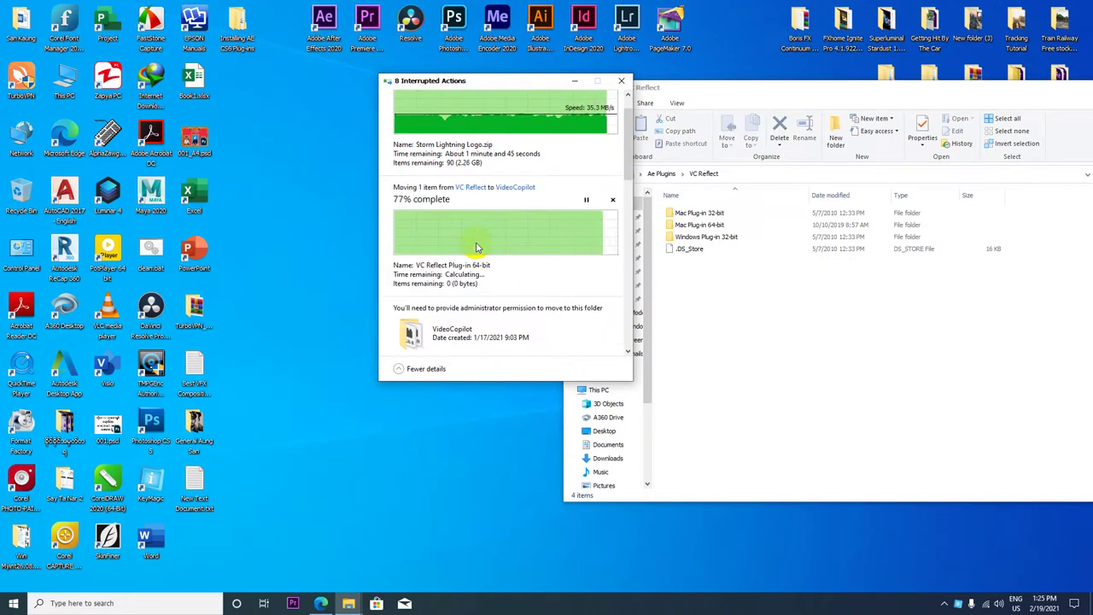
{"action": "left_click", "coordinate": [470, 244]}
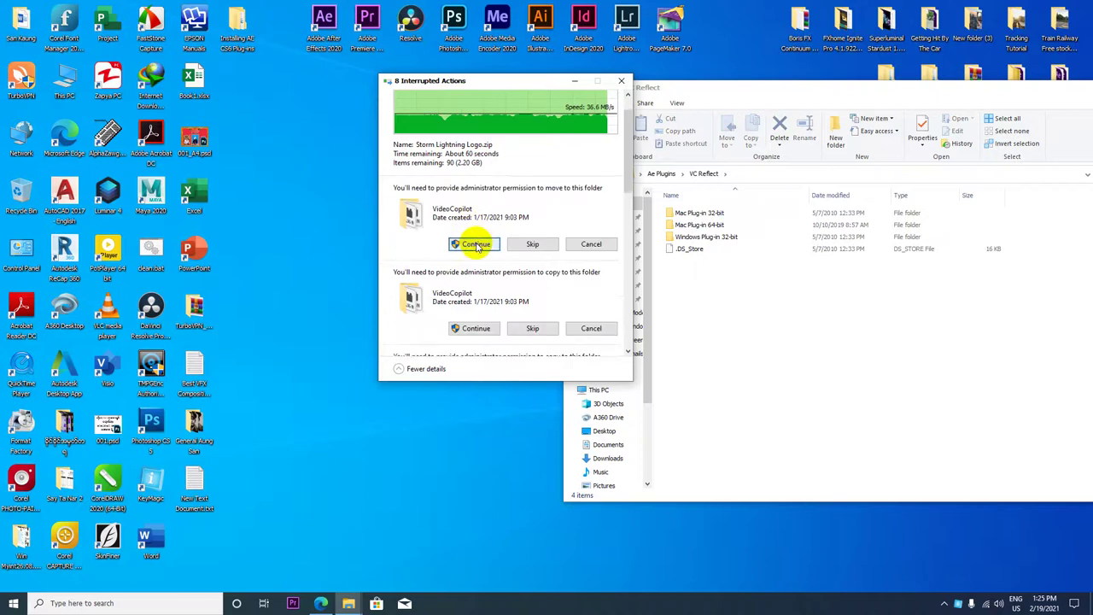
Skip each remaining permission-blocked copy, including the Plug-ins item.
{"action": "left_click", "coordinate": [537, 244]}
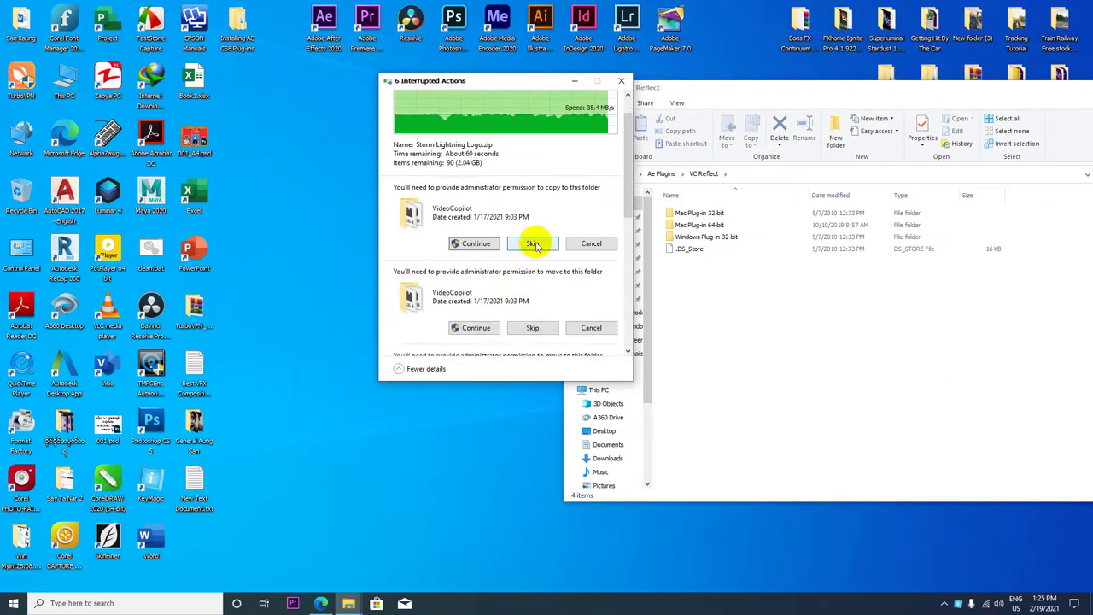
{"action": "left_click", "coordinate": [535, 243]}
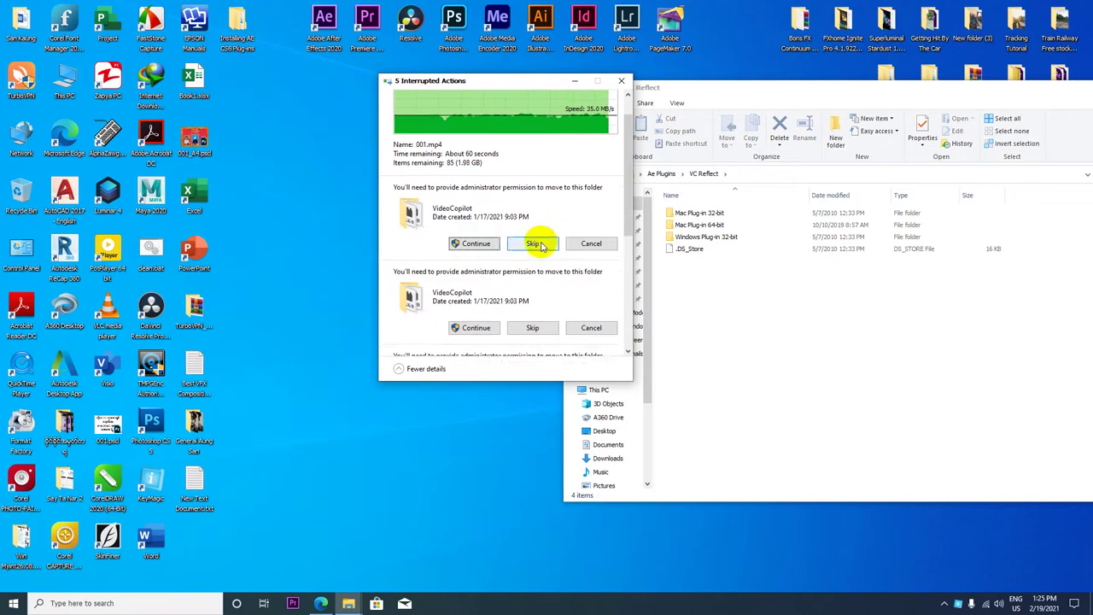
{"action": "left_click", "coordinate": [538, 245]}
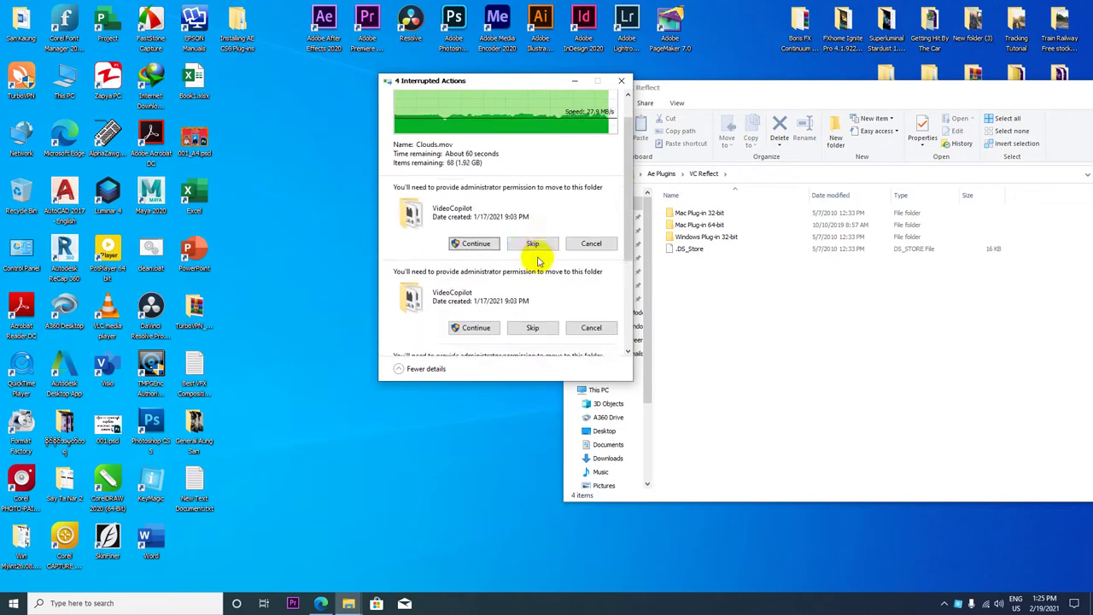
{"action": "left_click", "coordinate": [538, 245]}
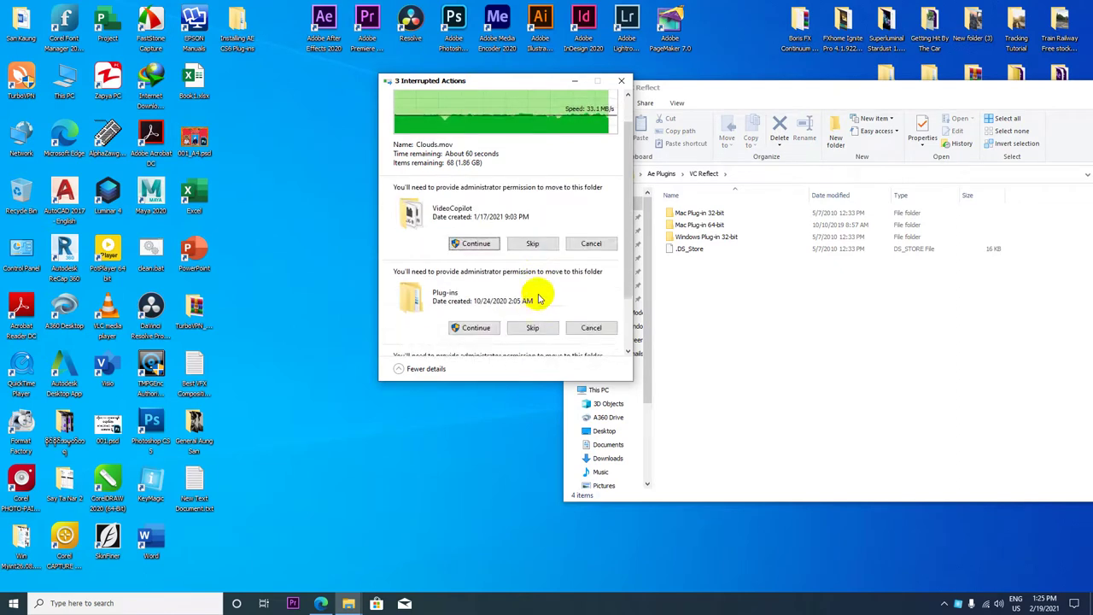
{"action": "left_click", "coordinate": [535, 241]}
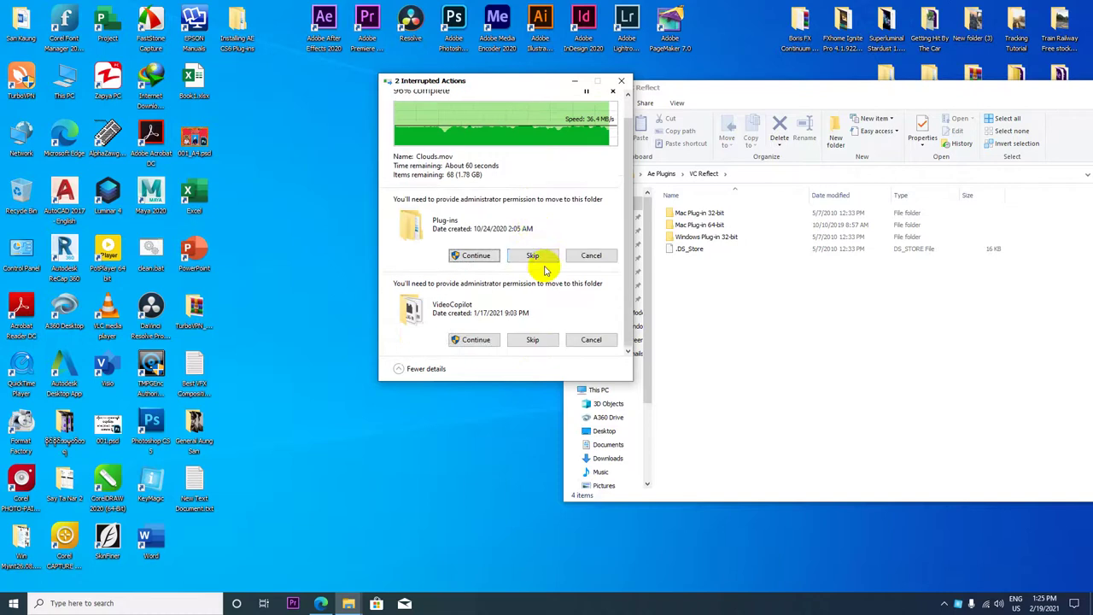
{"action": "left_click", "coordinate": [533, 249]}
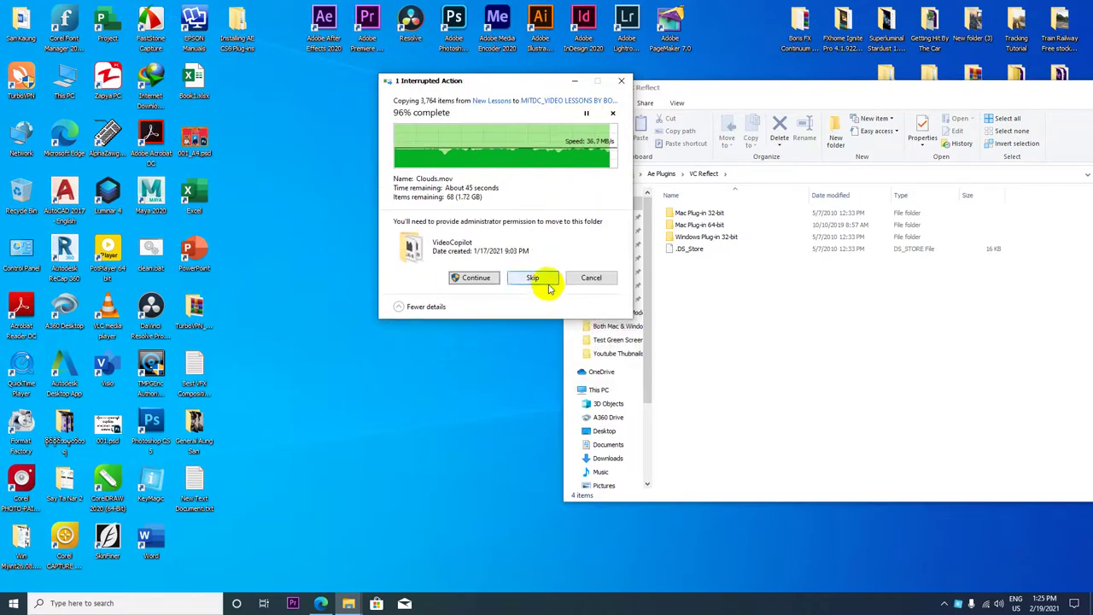
{"action": "left_click", "coordinate": [546, 275]}
Move windows aside, delete the VC Reflect folder from Ae Plugins, and bring up Video Copilot's downloads page.
{"action": "left_click_drag", "start_coordinate": [398, 80], "coordinate": [1010, 265]}
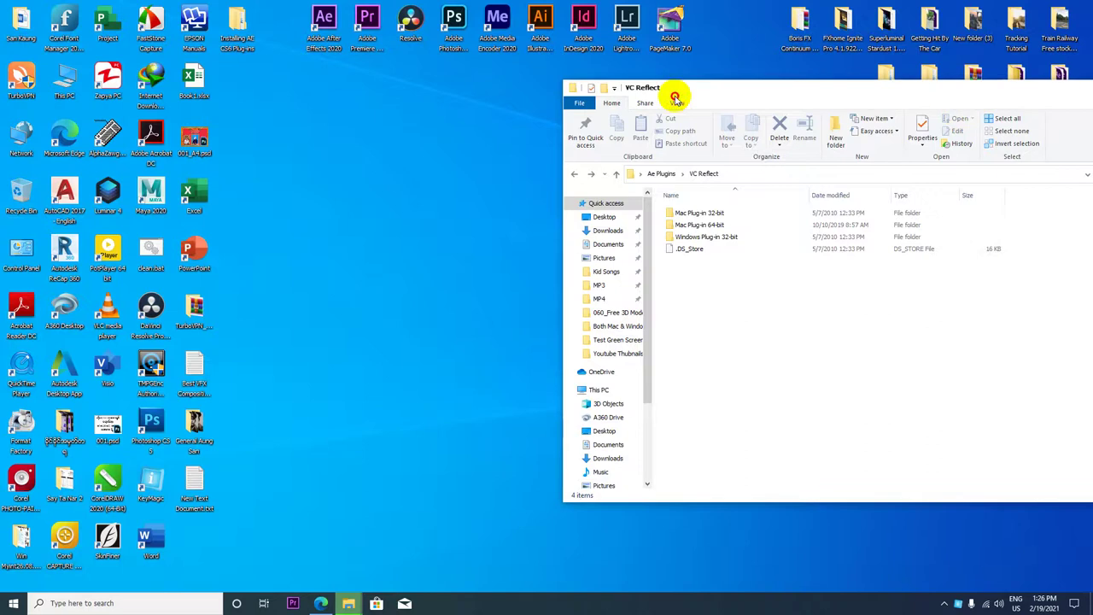
{"action": "left_click_drag", "start_coordinate": [1024, 88], "coordinate": [586, 65]}
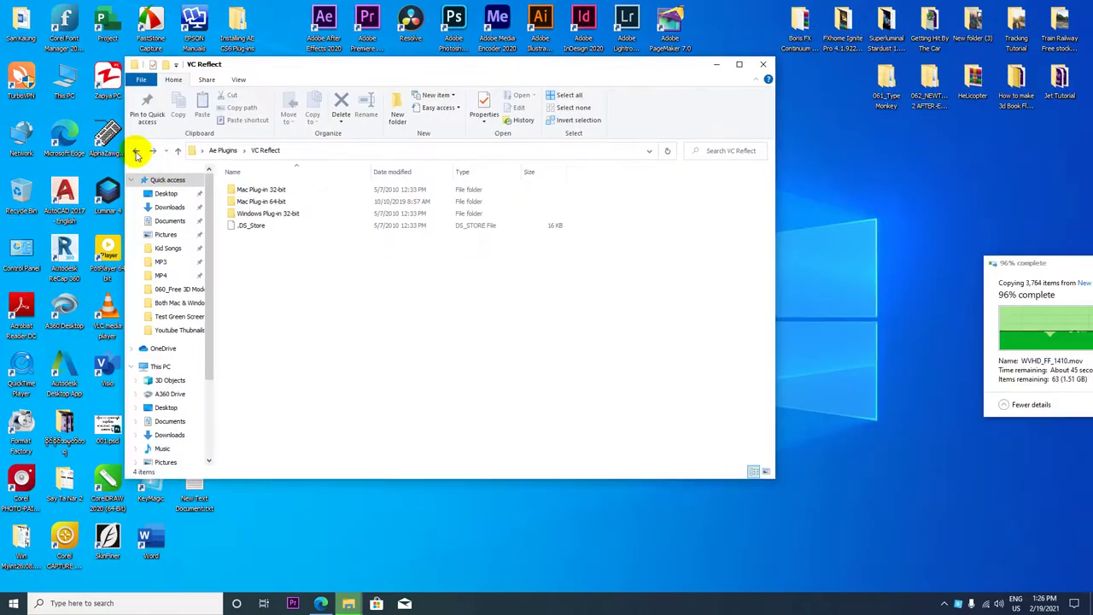
{"action": "left_click", "coordinate": [137, 151]}
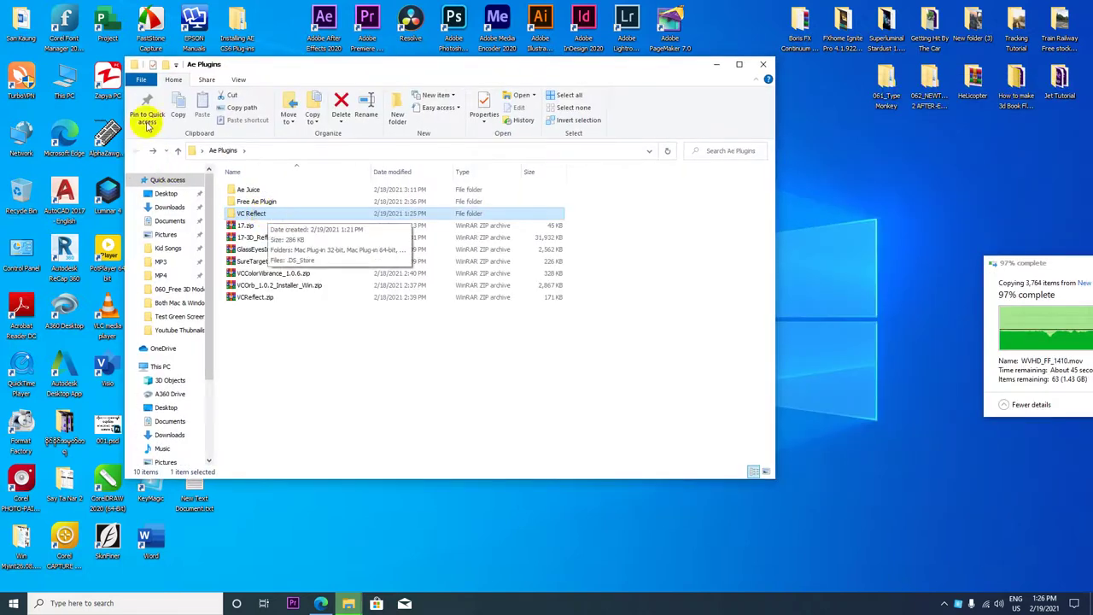
{"action": "left_click", "coordinate": [264, 381]}
{"action": "left_click", "coordinate": [270, 214]}
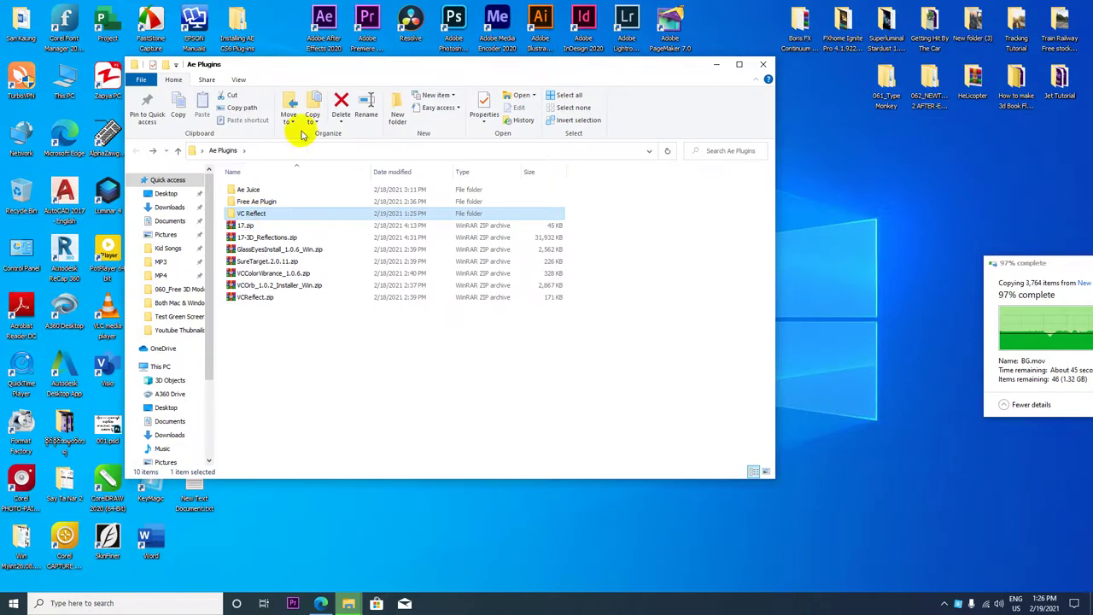
{"action": "left_click", "coordinate": [340, 101]}
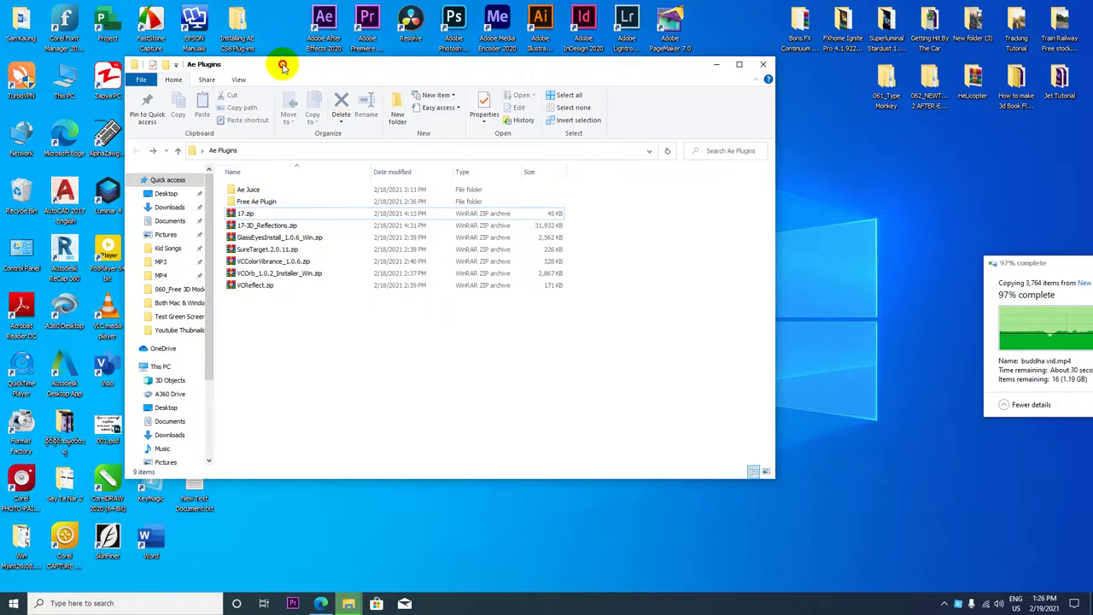
{"action": "left_click_drag", "start_coordinate": [282, 65], "coordinate": [425, 76]}
{"action": "left_click", "coordinate": [320, 604]}
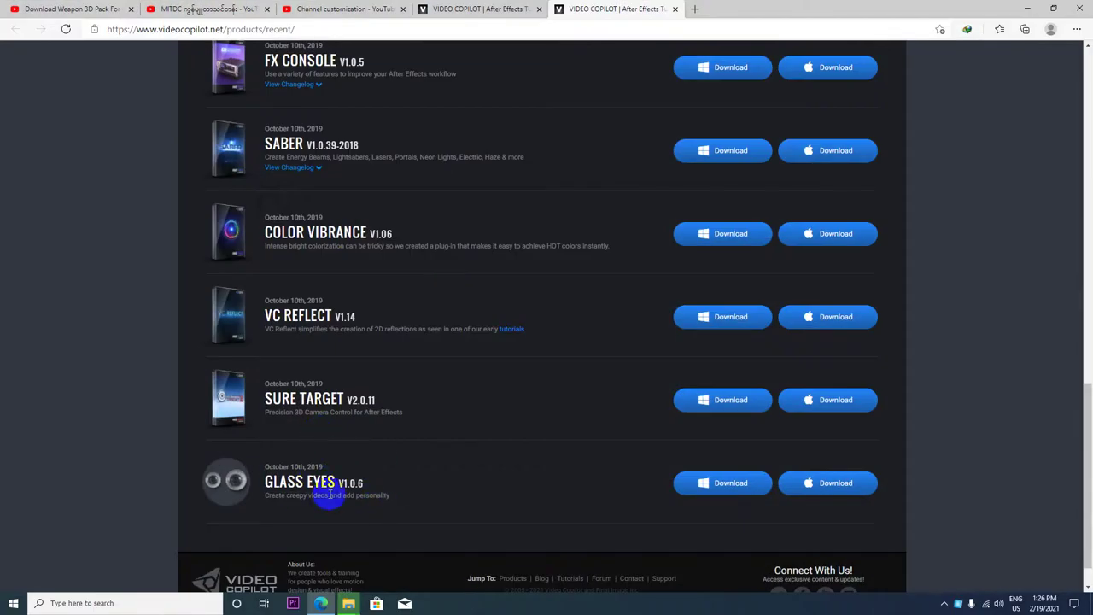
Extract GlassEyesInstall_1.0.6_Win.zip into the Ae Plugins folder.
{"action": "left_click", "coordinate": [1029, 9]}
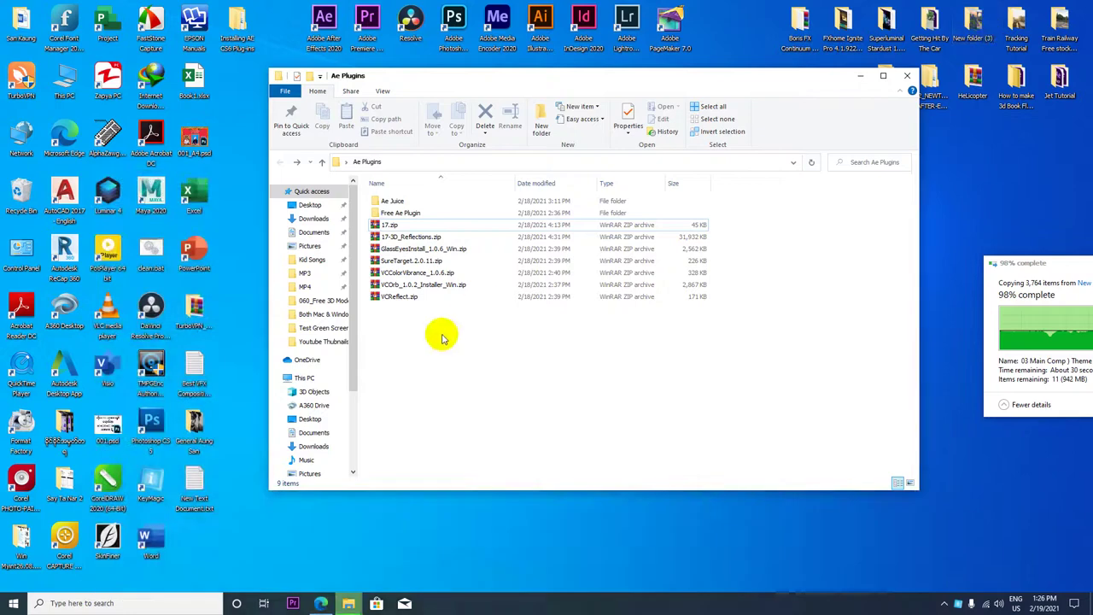
{"action": "left_click", "coordinate": [415, 248]}
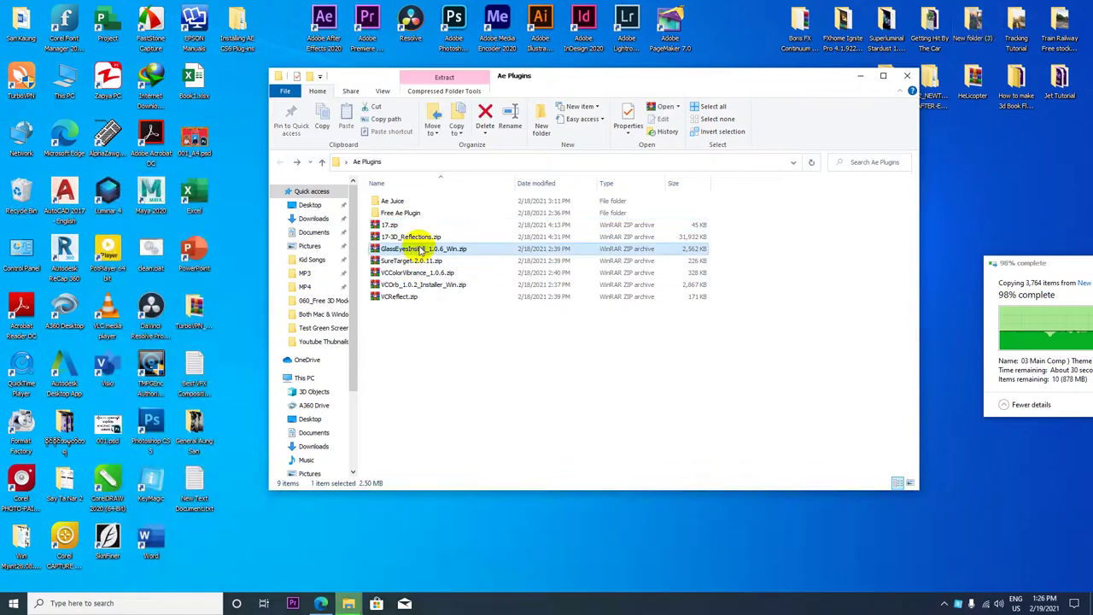
{"action": "right_click", "coordinate": [418, 249]}
{"action": "left_click", "coordinate": [478, 305]}
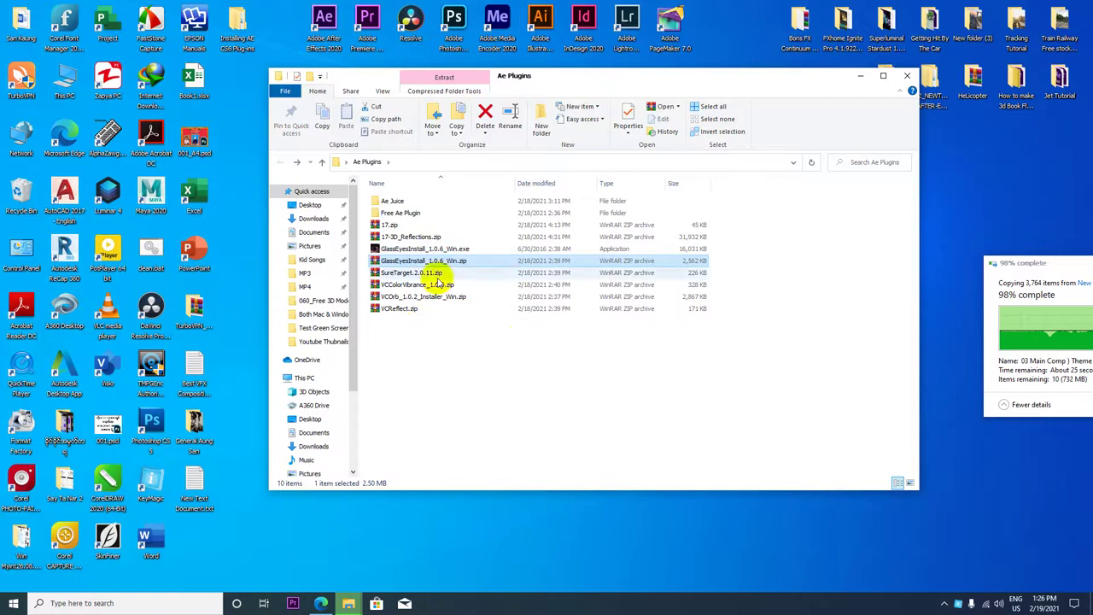
Run GlassEyesInstall_1.0.6_Win.exe as administrator.
{"action": "left_click_drag", "start_coordinate": [561, 77], "coordinate": [847, 77]}
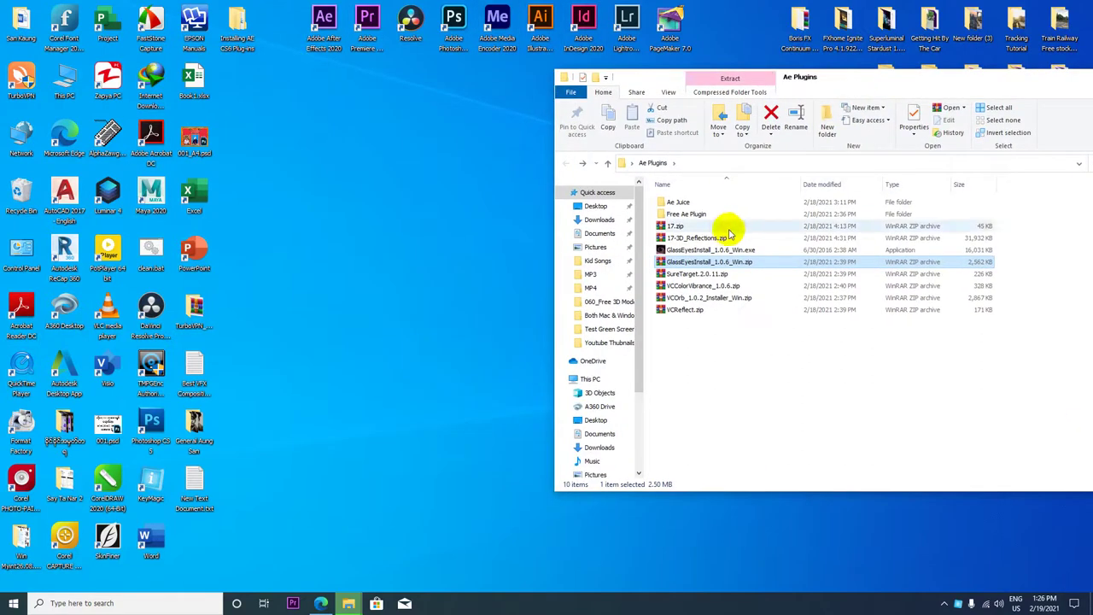
{"action": "left_click", "coordinate": [724, 250]}
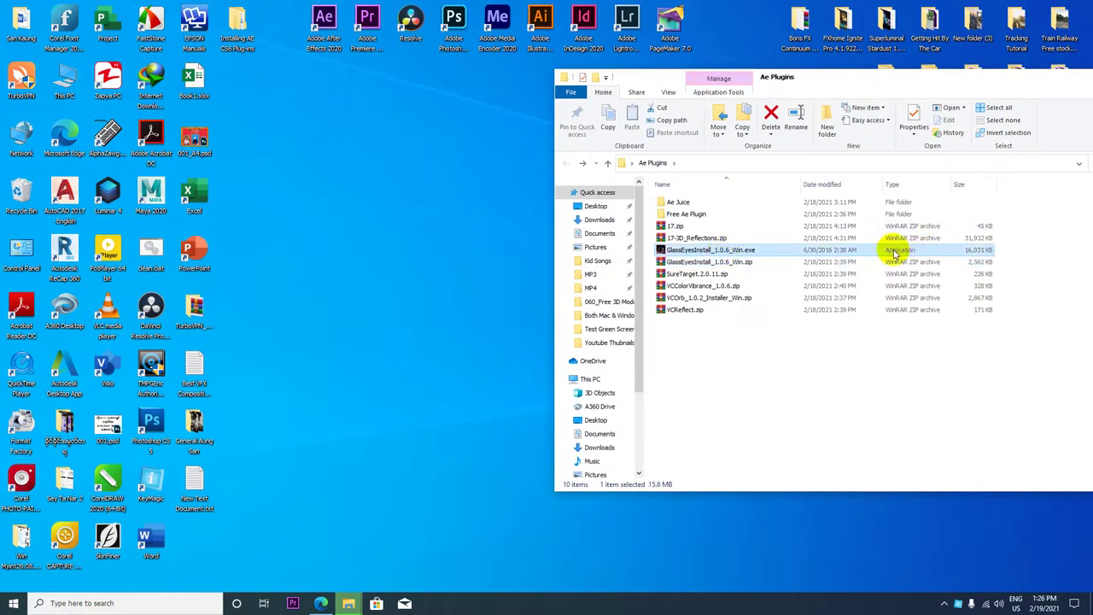
{"action": "right_click", "coordinate": [690, 250]}
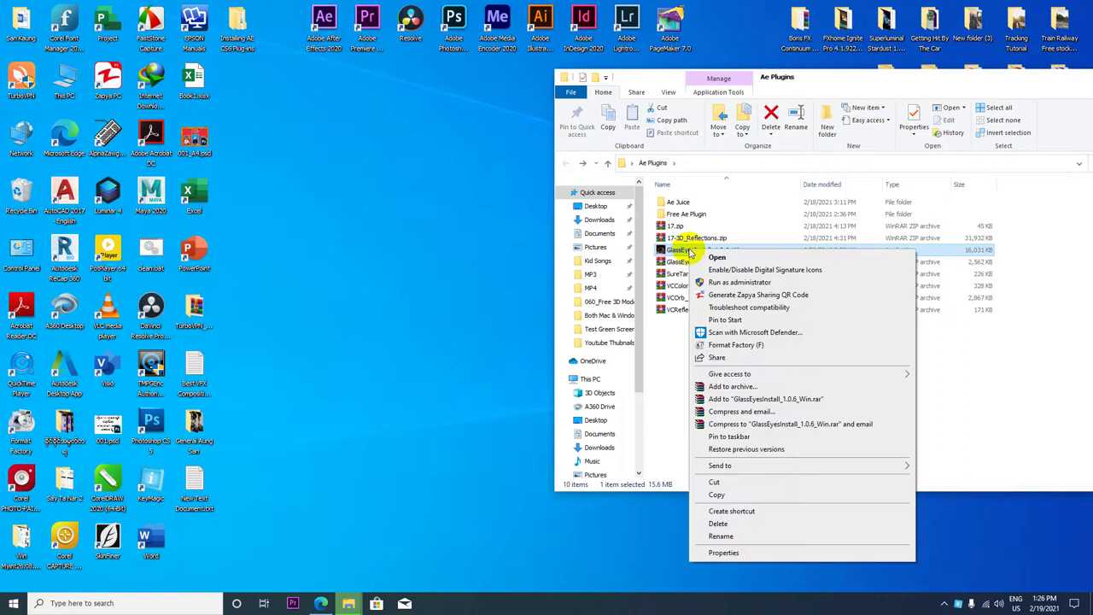
{"action": "left_click", "coordinate": [747, 284]}
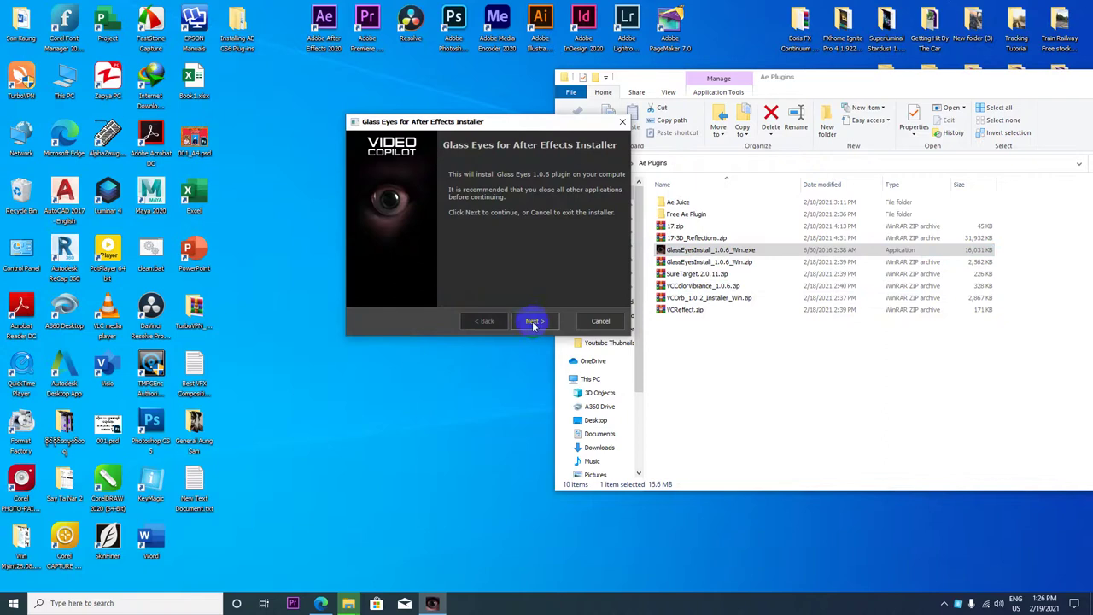
Pass the welcome page, enable Custom location, and browse into Documents > Adobe > After Effects 2020.
{"action": "left_click", "coordinate": [534, 321]}
{"action": "left_click", "coordinate": [460, 197]}
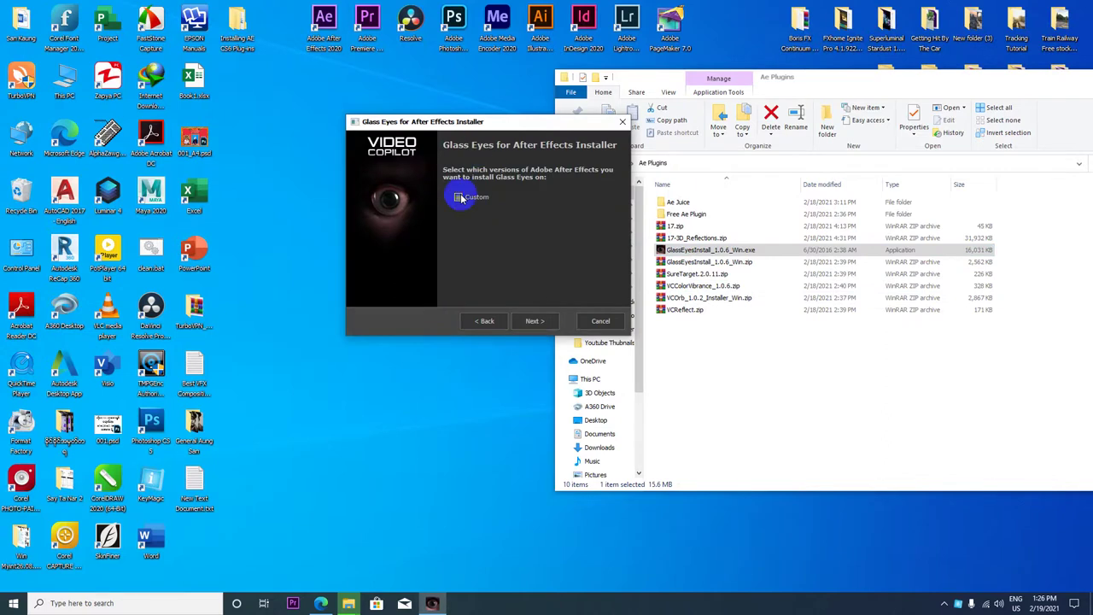
{"action": "left_click", "coordinate": [467, 211]}
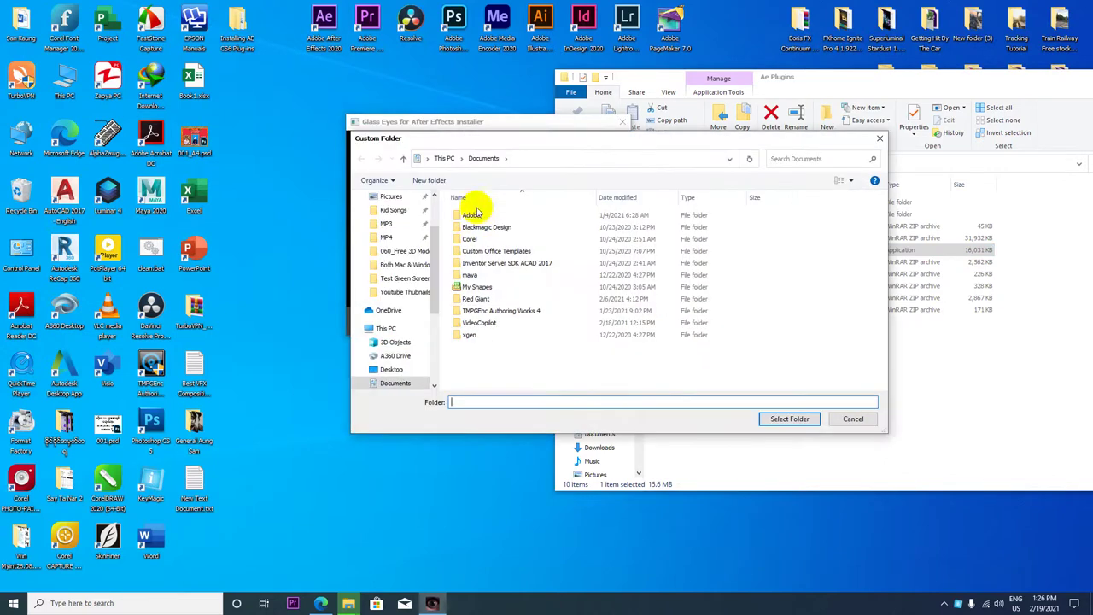
{"action": "left_click_drag", "start_coordinate": [589, 144], "coordinate": [261, 84]}
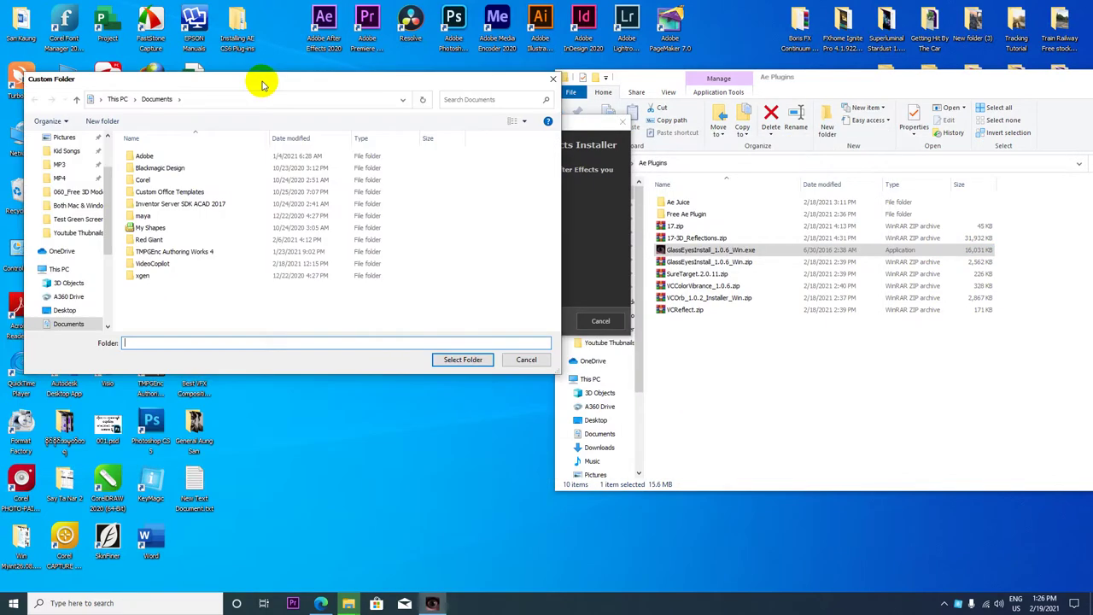
{"action": "double_click", "coordinate": [141, 155]}
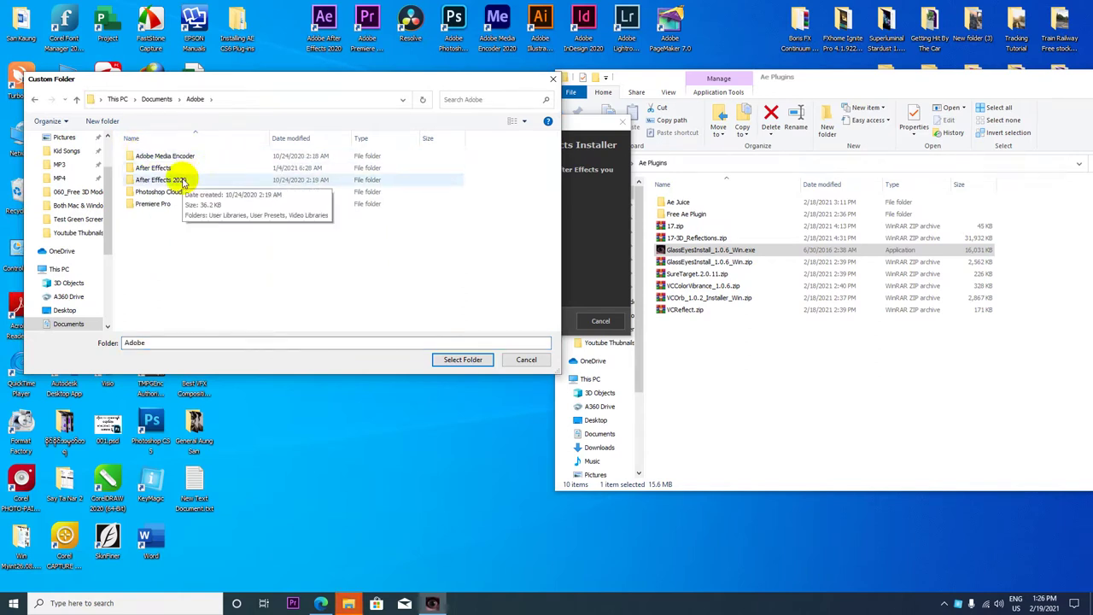
{"action": "double_click", "coordinate": [182, 182]}
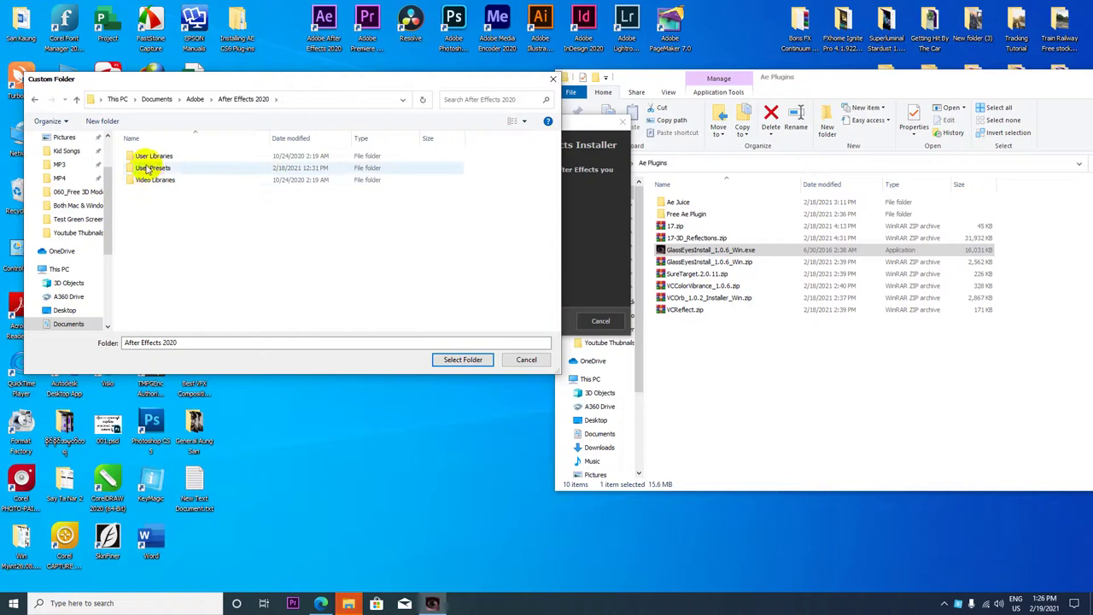
Explore the Documents VideoCopilot folder, viewing Models, Materials and FXConsole.
{"action": "left_click", "coordinate": [76, 99]}
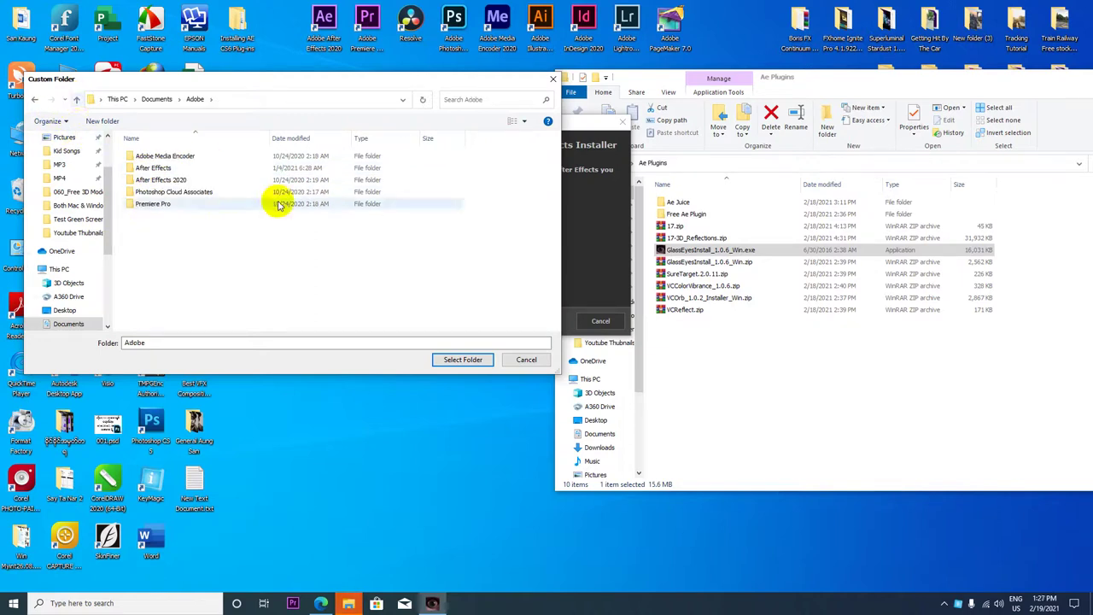
{"action": "left_click", "coordinate": [77, 101]}
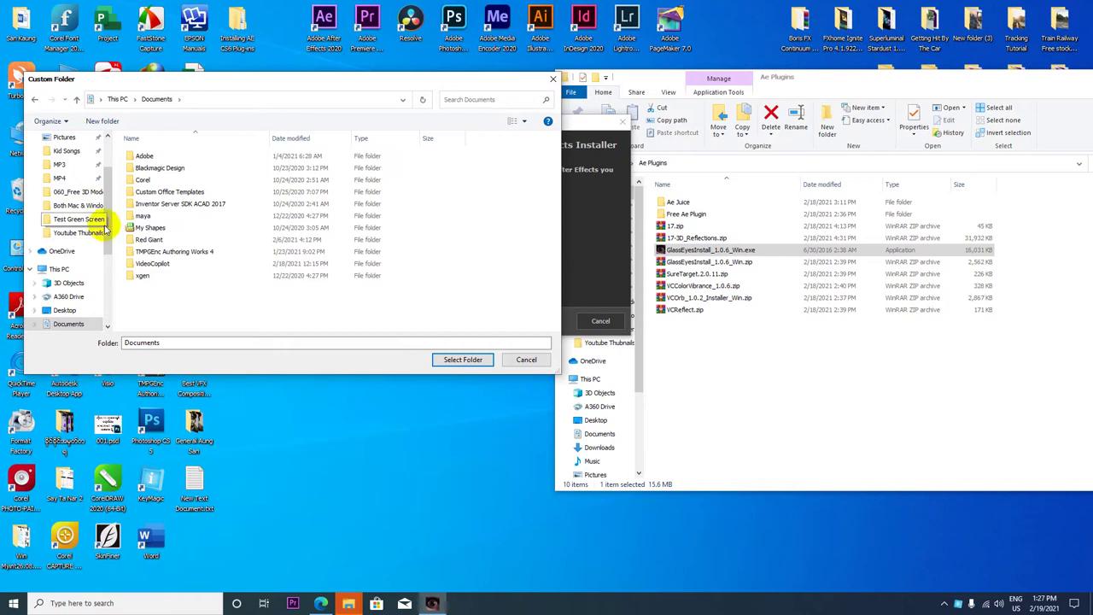
{"action": "left_click", "coordinate": [154, 266]}
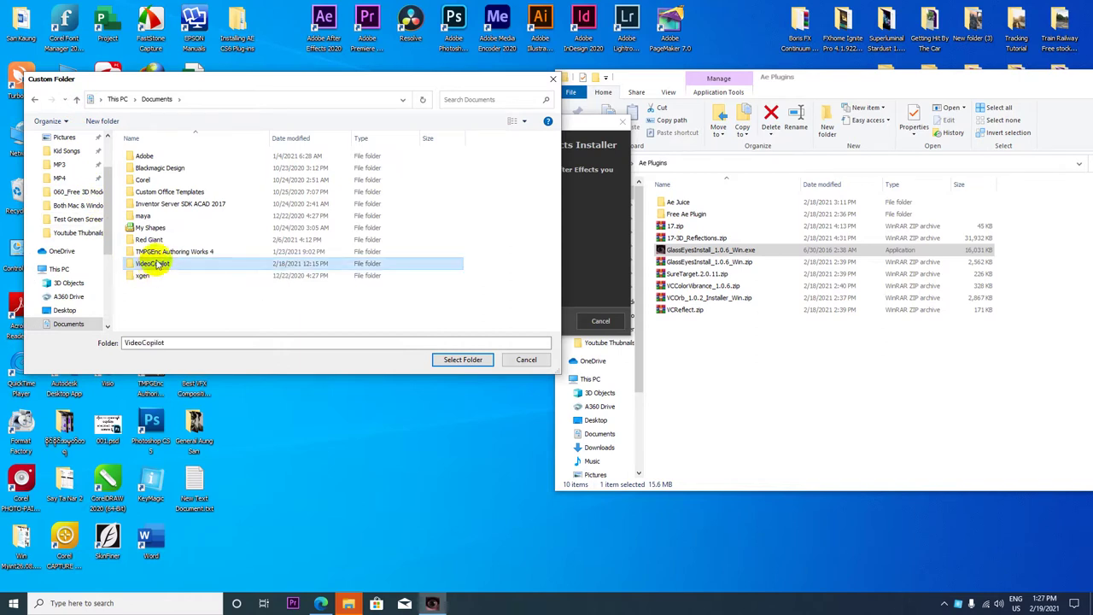
{"action": "double_click", "coordinate": [154, 263]}
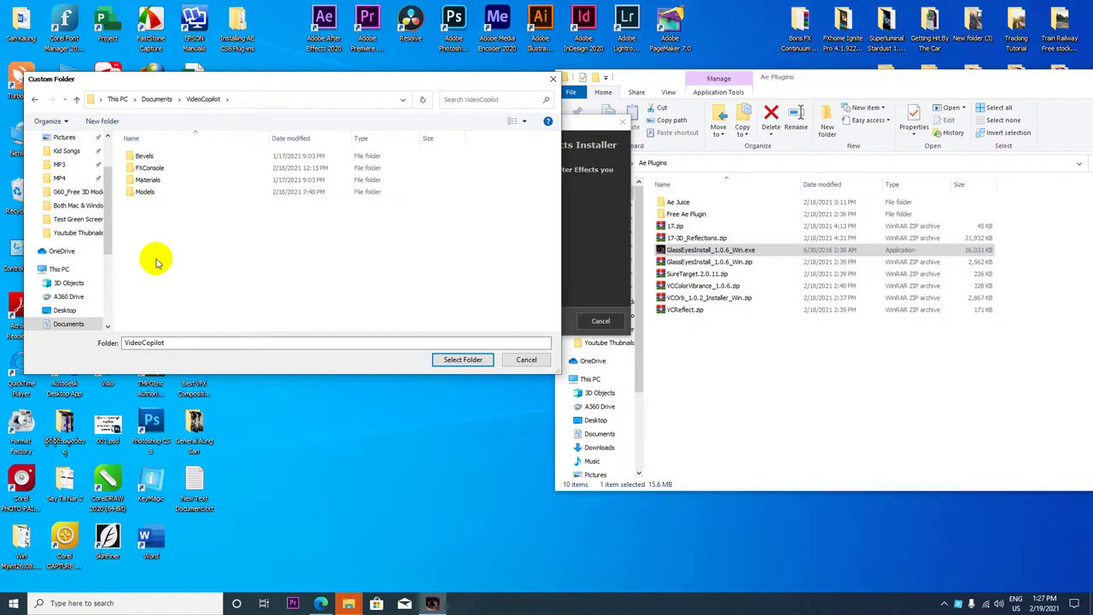
{"action": "double_click", "coordinate": [146, 199]}
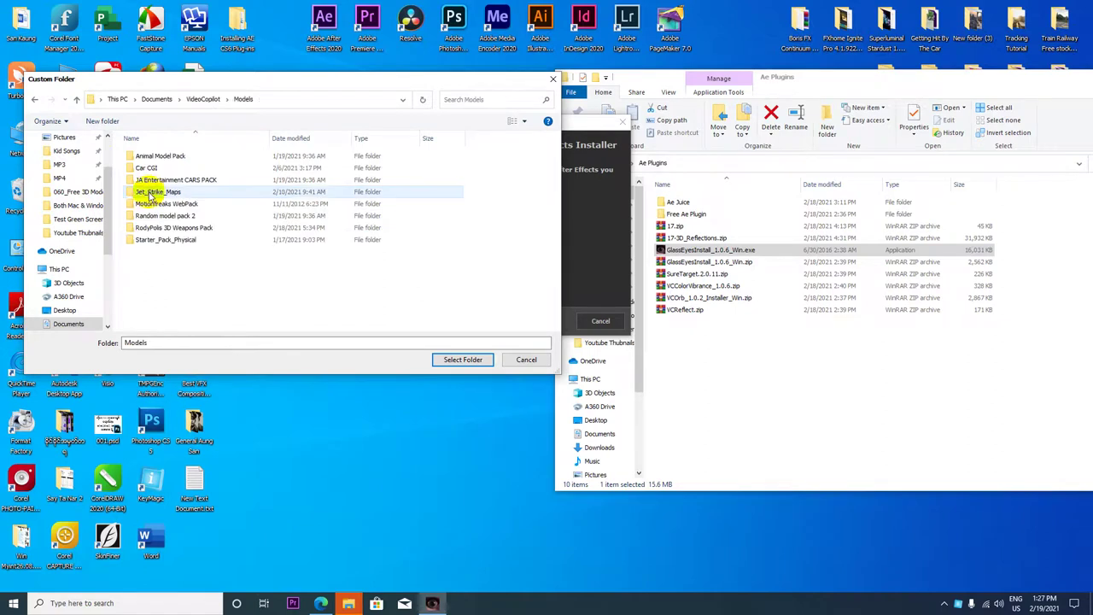
{"action": "left_click", "coordinate": [34, 99]}
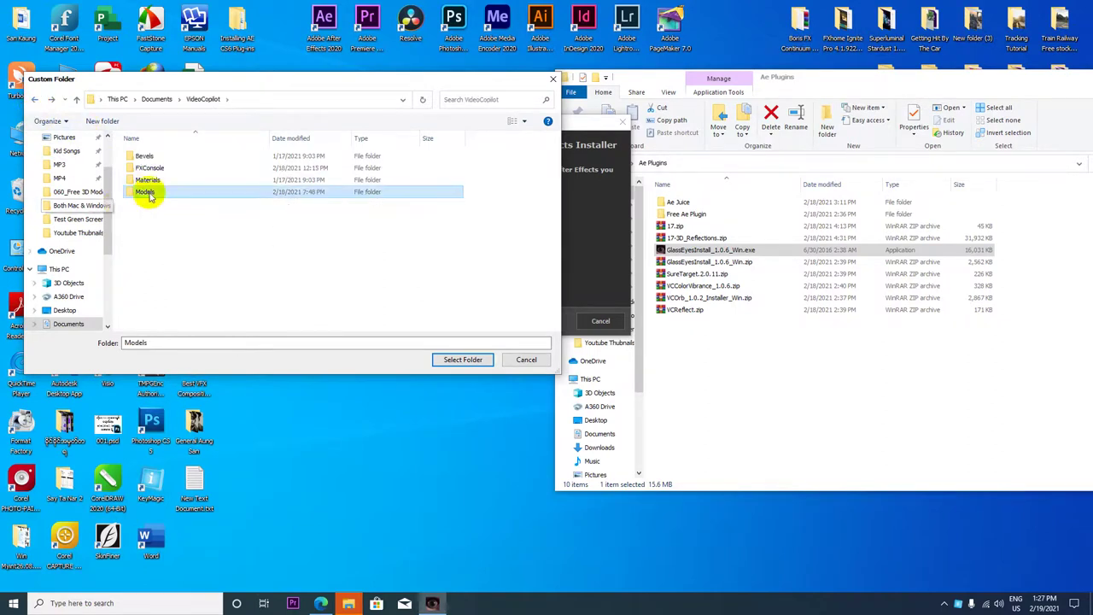
{"action": "left_click", "coordinate": [154, 180]}
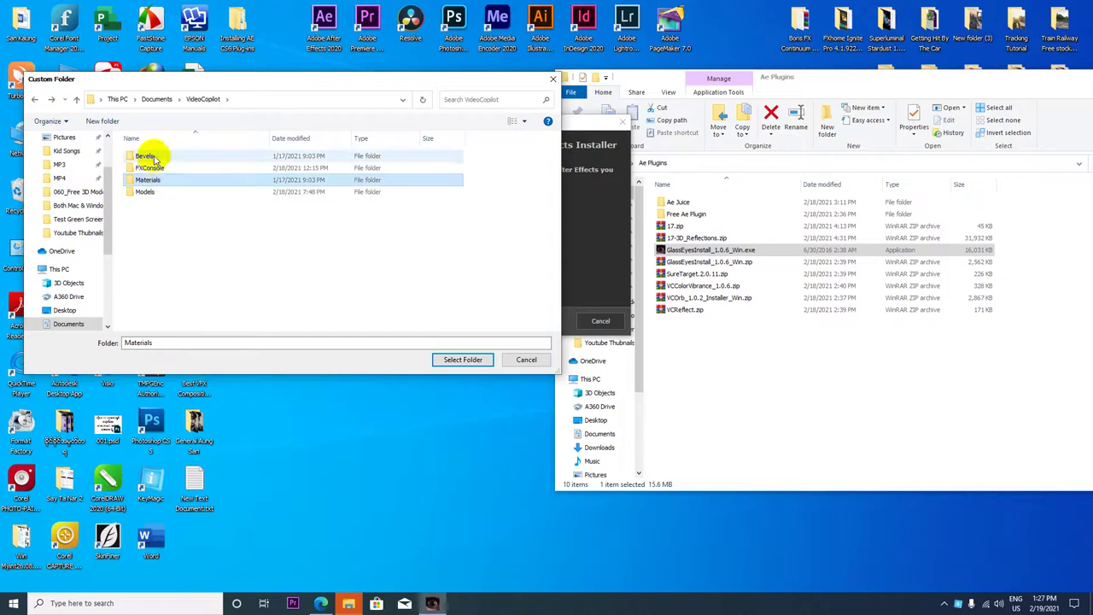
{"action": "left_click", "coordinate": [154, 169]}
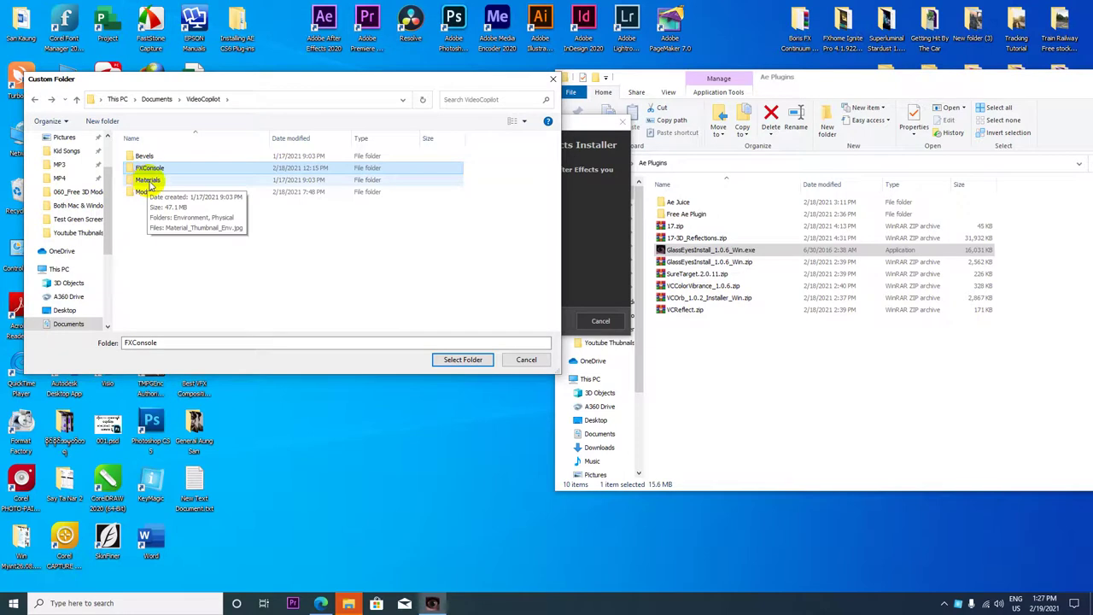
Step back to Documents and close the Custom Folder picker without choosing a folder.
{"action": "left_click", "coordinate": [34, 100]}
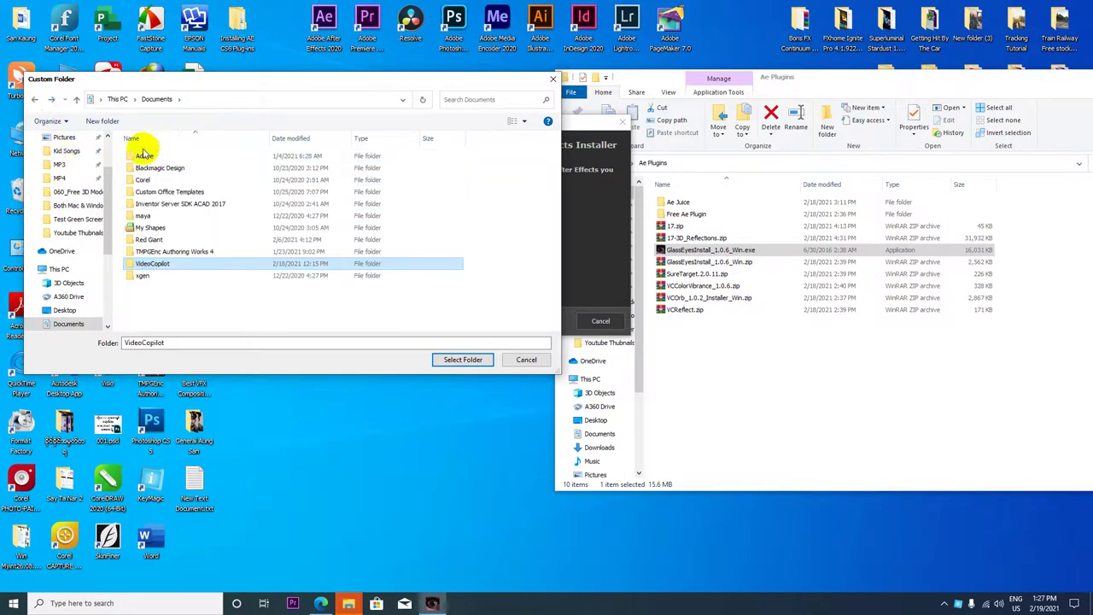
{"action": "left_click", "coordinate": [35, 100]}
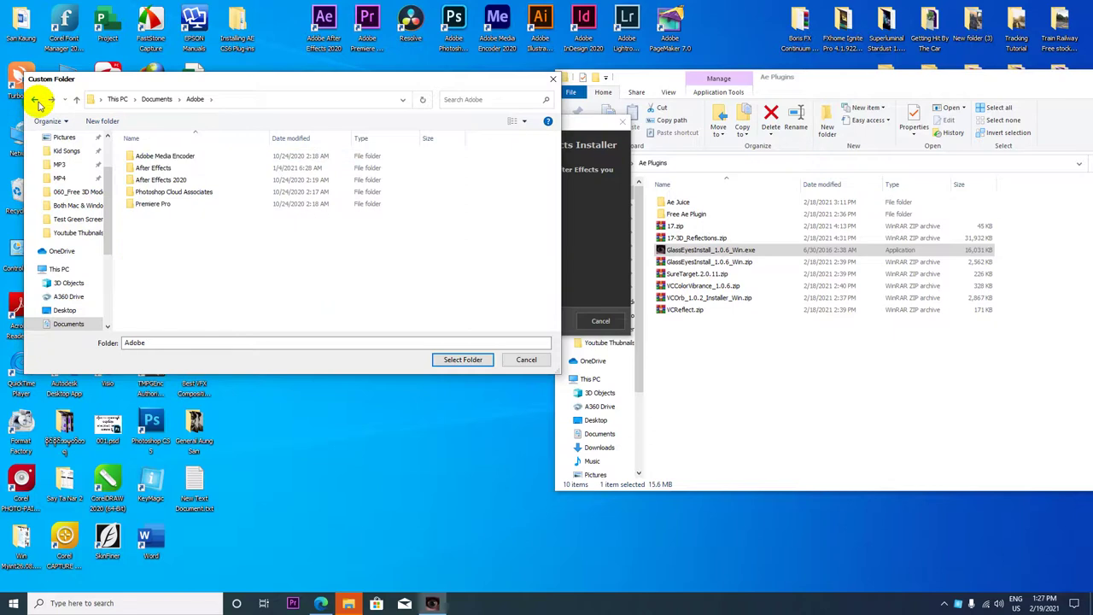
{"action": "left_click", "coordinate": [36, 101]}
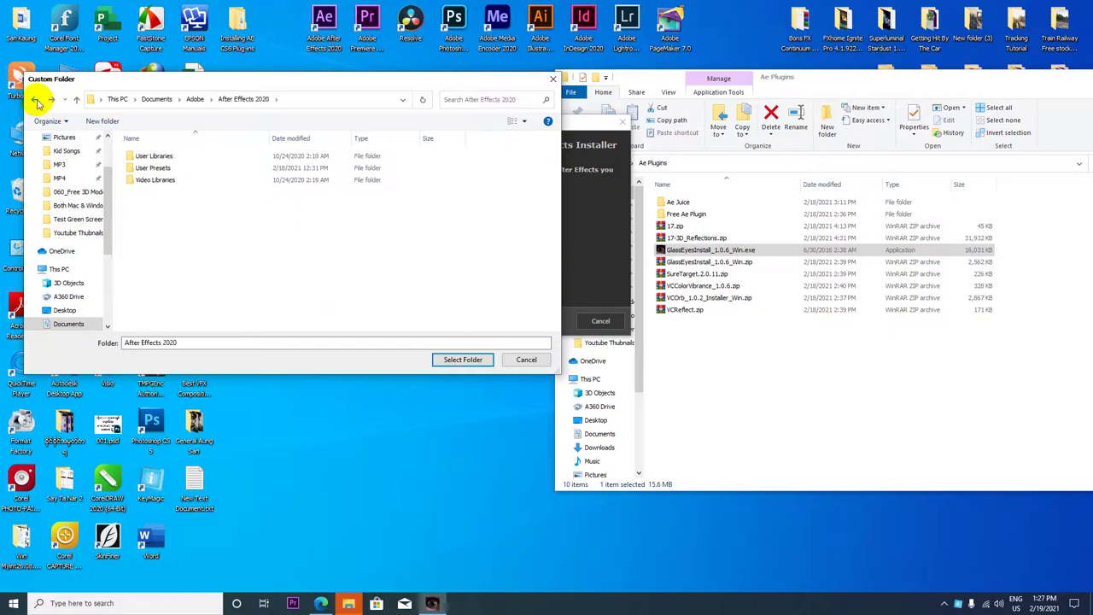
{"action": "left_click", "coordinate": [36, 101]}
{"action": "left_click", "coordinate": [35, 101]}
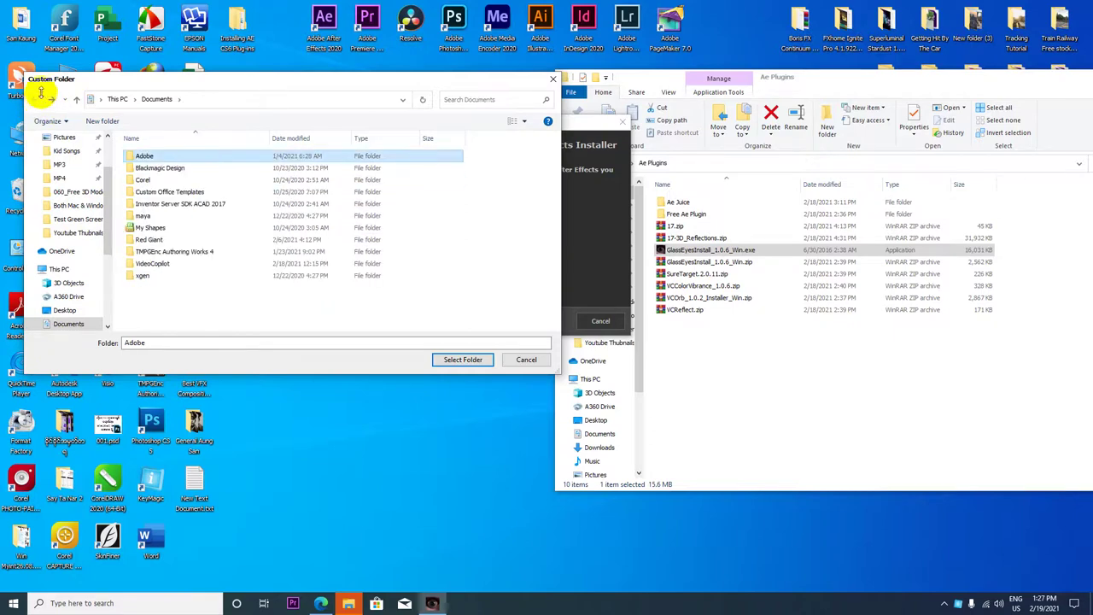
{"action": "left_click", "coordinate": [552, 78]}
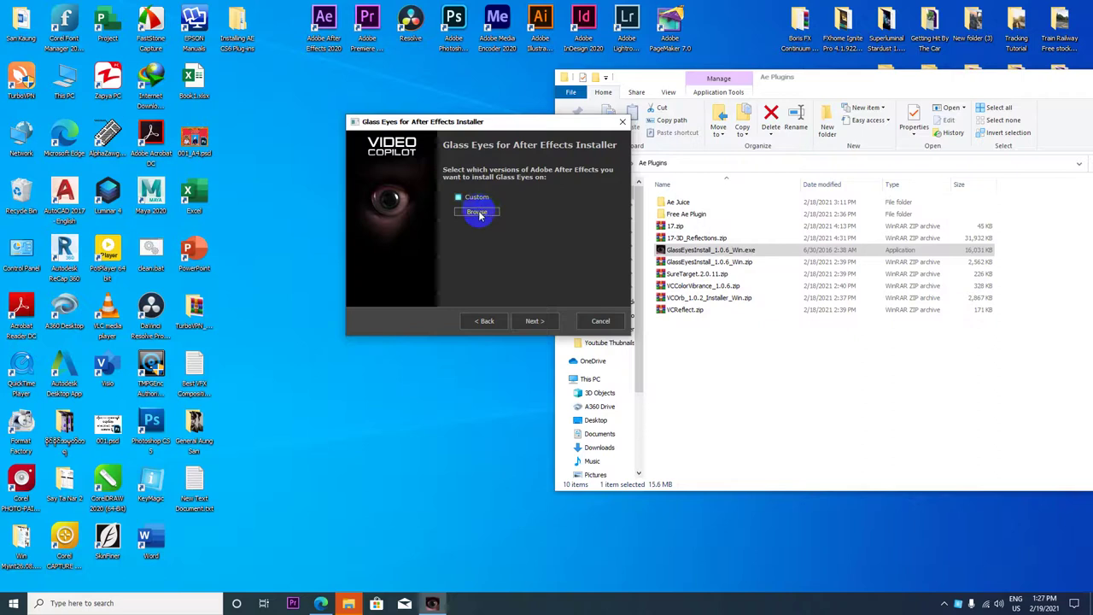
Leave Custom location off, accept the After Effects version choice, install Glass Eyes, and finish.
{"action": "left_click", "coordinate": [459, 198]}
{"action": "left_click", "coordinate": [458, 198]}
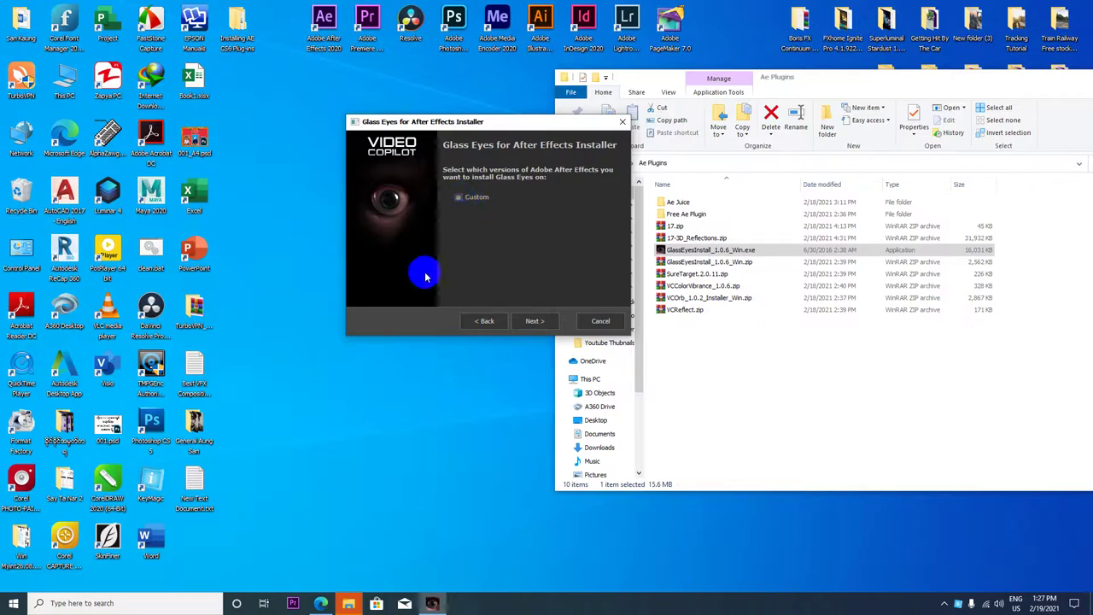
{"action": "left_click", "coordinate": [535, 322]}
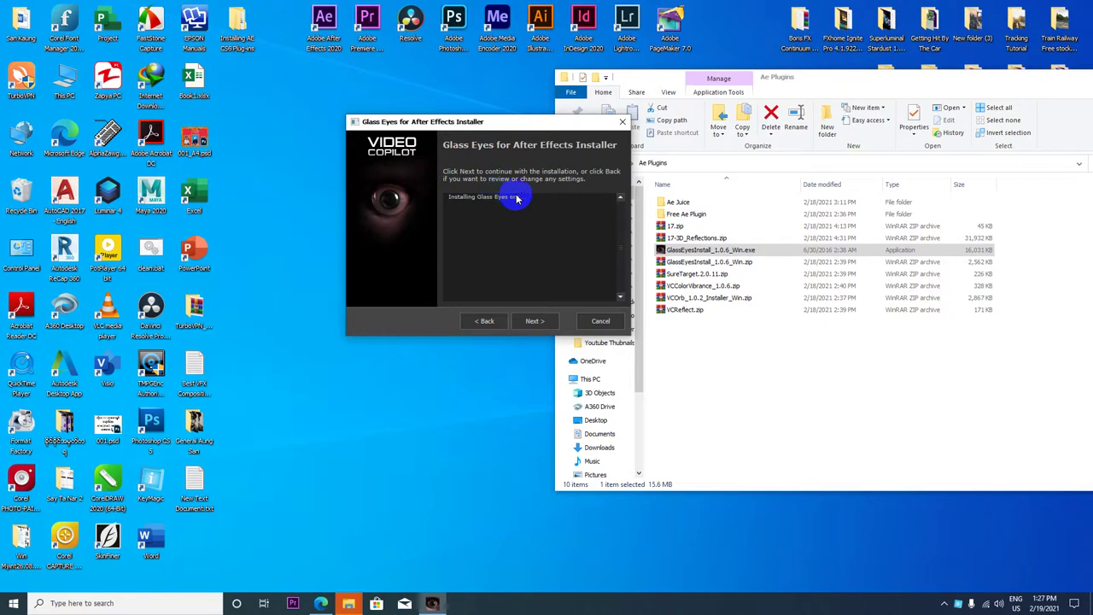
{"action": "left_click", "coordinate": [536, 321]}
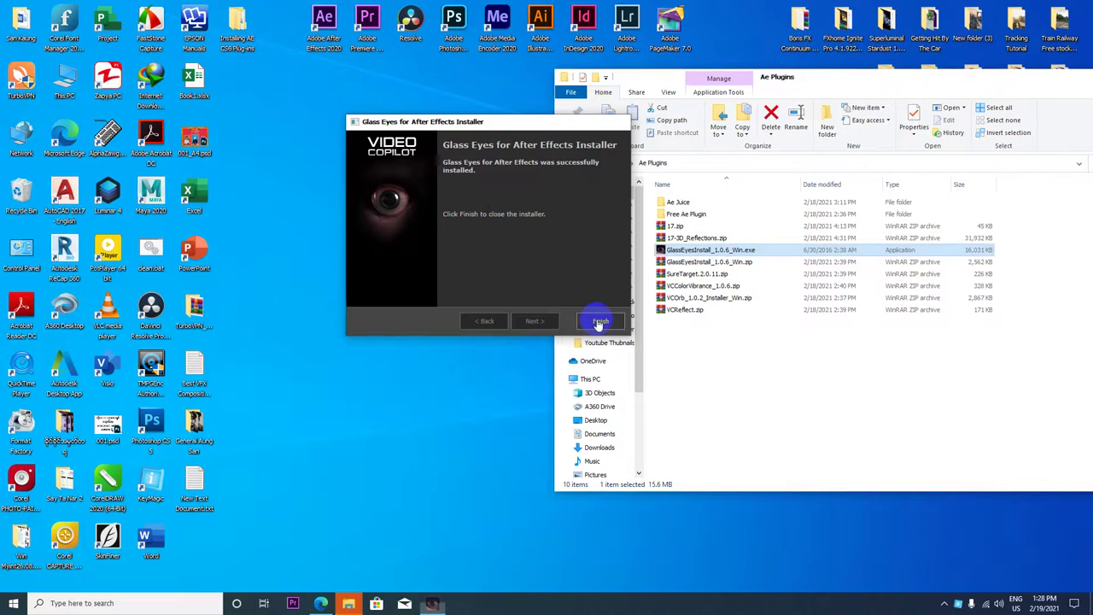
{"action": "left_click", "coordinate": [599, 319]}
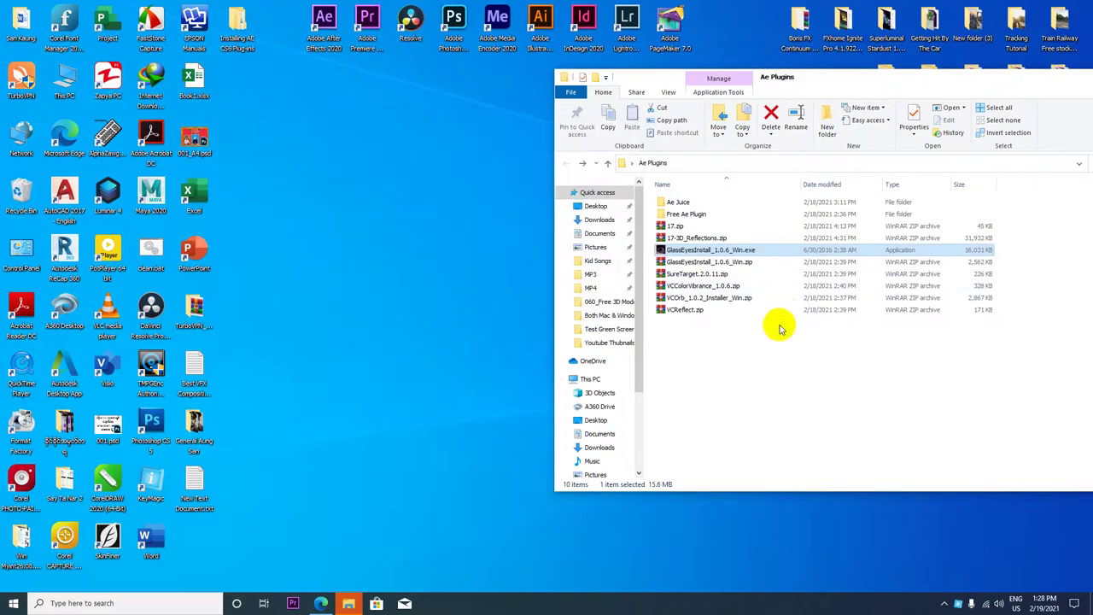
Skip the files in the Destination Path Too Long warning, then switch to Edge's products page.
{"action": "mouse_move", "coordinate": [348, 605]}
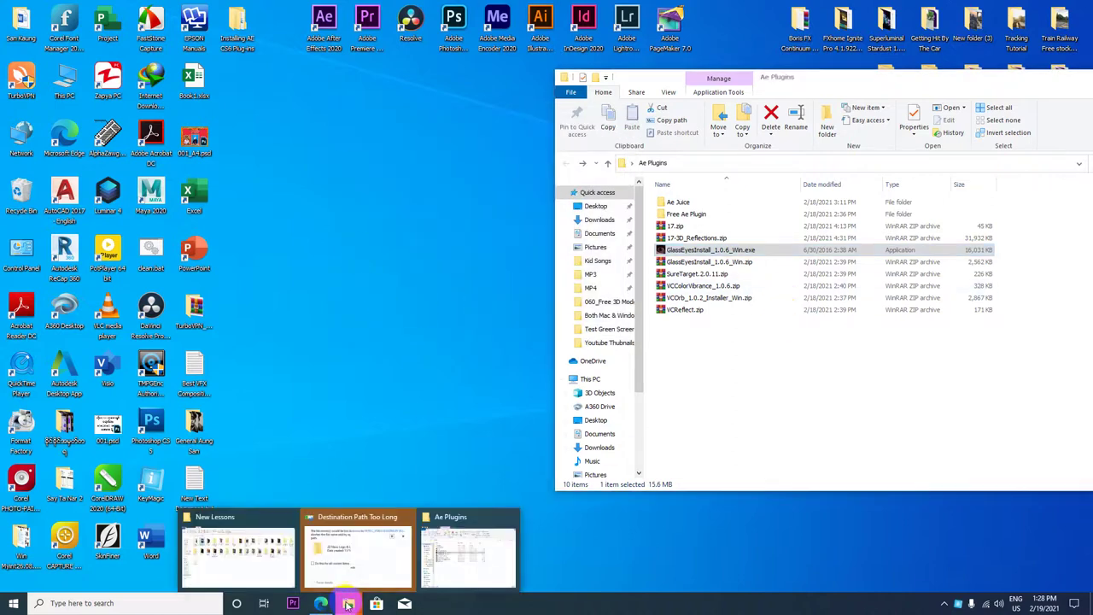
{"action": "left_click", "coordinate": [357, 550]}
{"action": "left_click_drag", "start_coordinate": [1056, 269], "coordinate": [748, 212]}
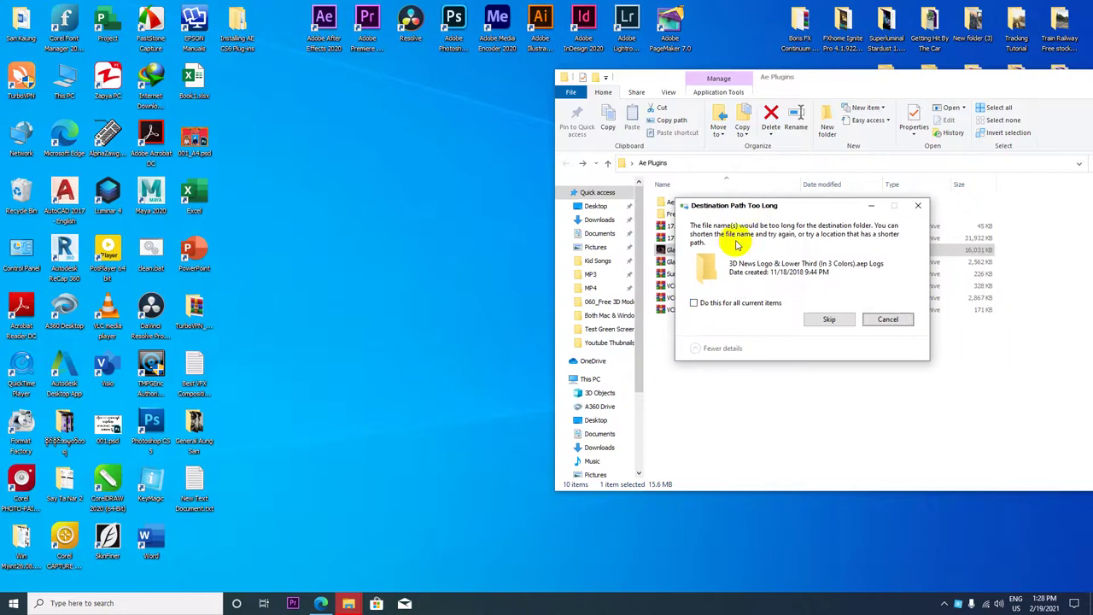
{"action": "left_click", "coordinate": [828, 319]}
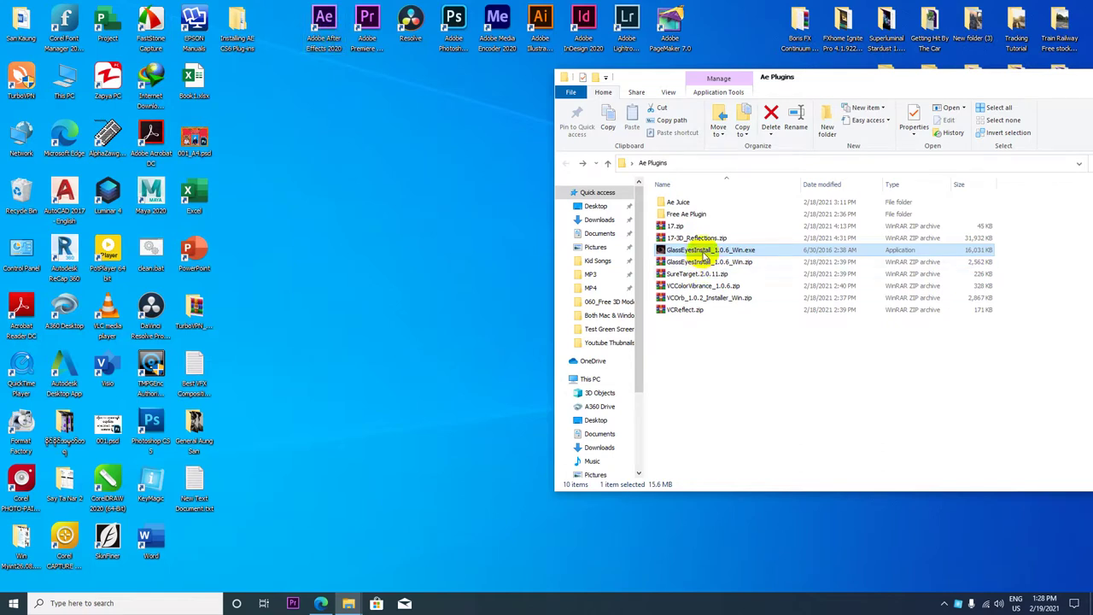
{"action": "left_click", "coordinate": [321, 603]}
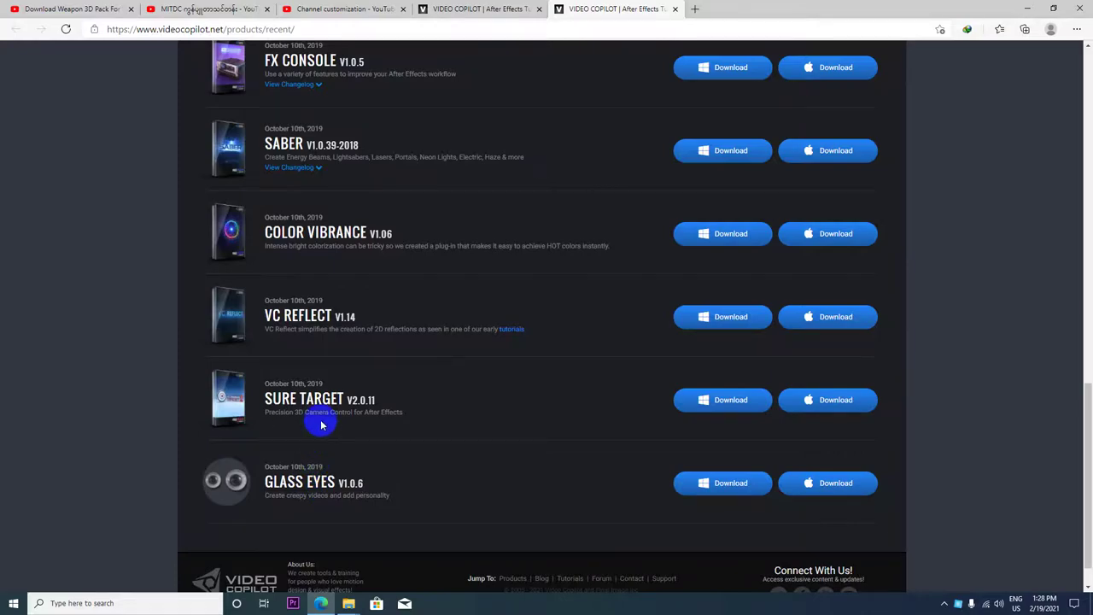
Extract SureTarget.2.0.11.zip here and open the extracted SureTarget.2.0.11 folder.
{"action": "left_click", "coordinate": [1025, 9]}
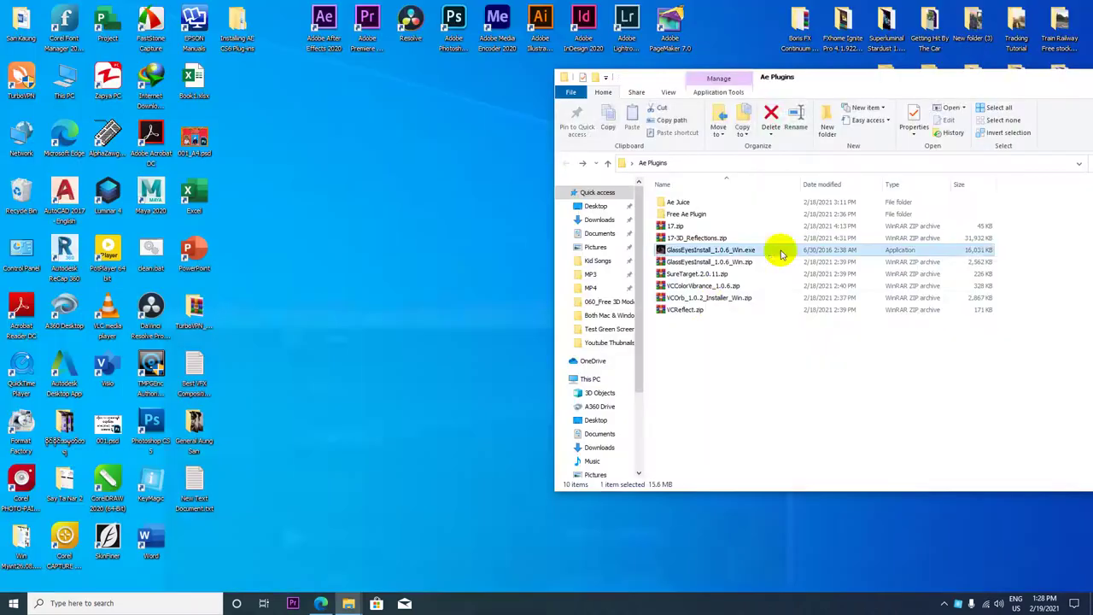
{"action": "left_click", "coordinate": [695, 273]}
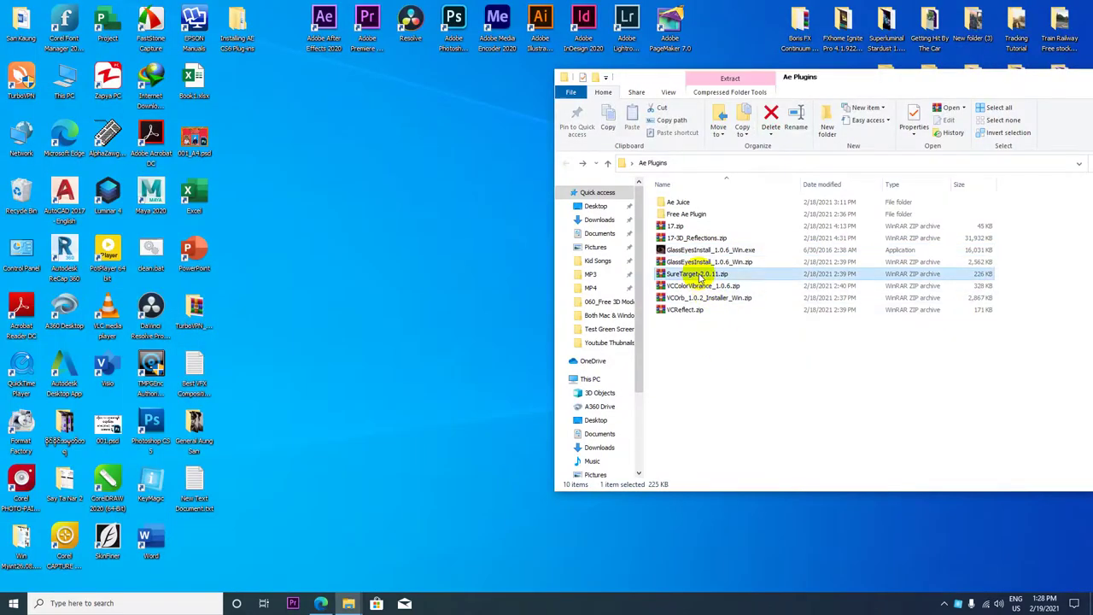
{"action": "right_click", "coordinate": [696, 274]}
{"action": "left_click", "coordinate": [759, 332]}
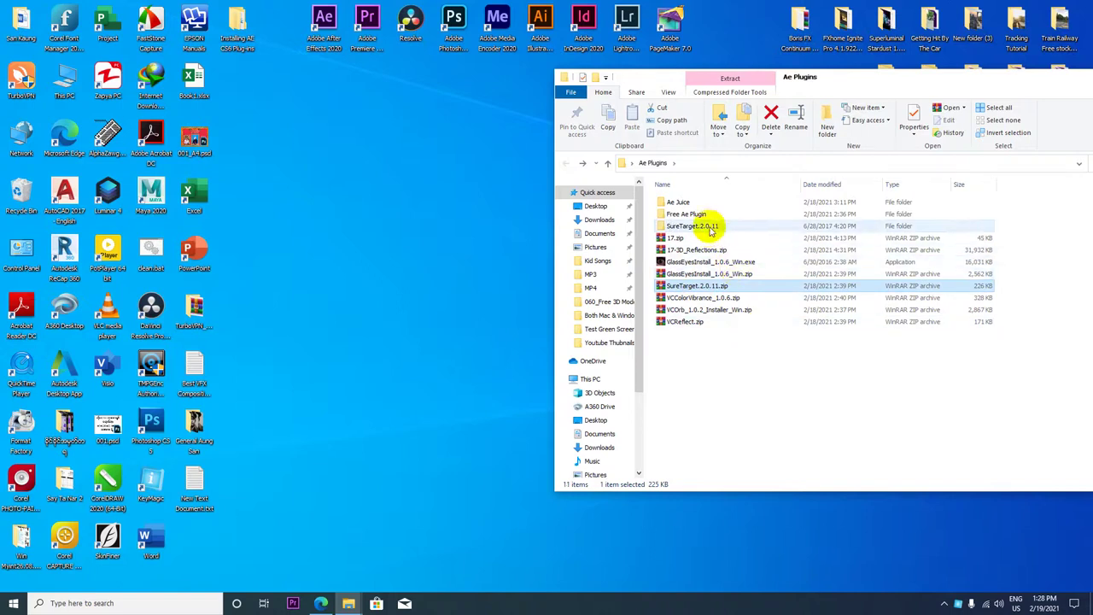
{"action": "double_click", "coordinate": [709, 226]}
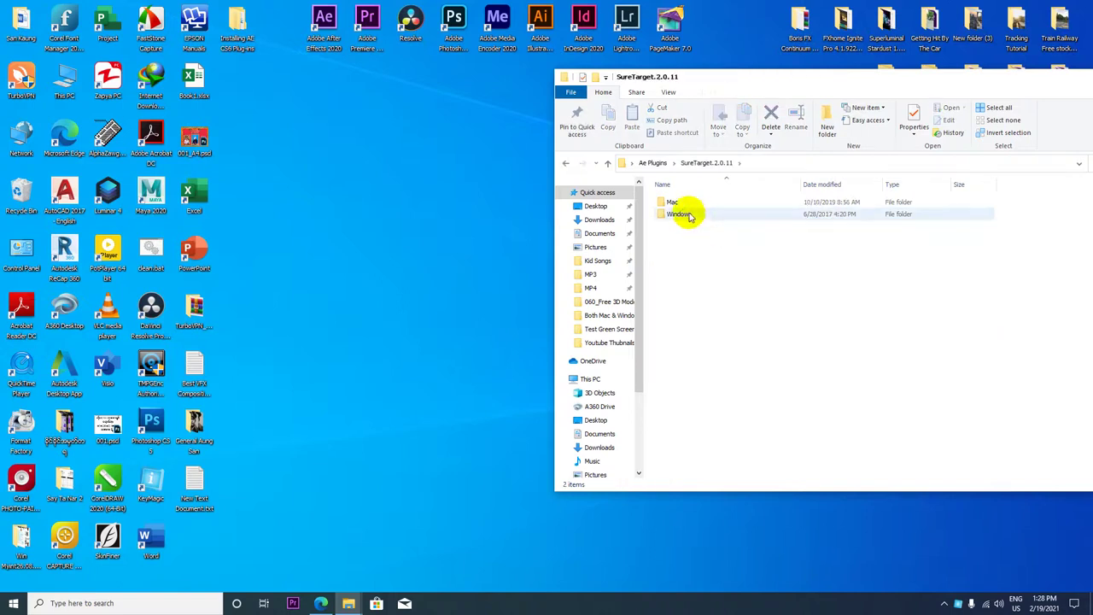
Rename the Windows subfolder to 'Sure Target for Windows 64 Bit'.
{"action": "left_click", "coordinate": [676, 202]}
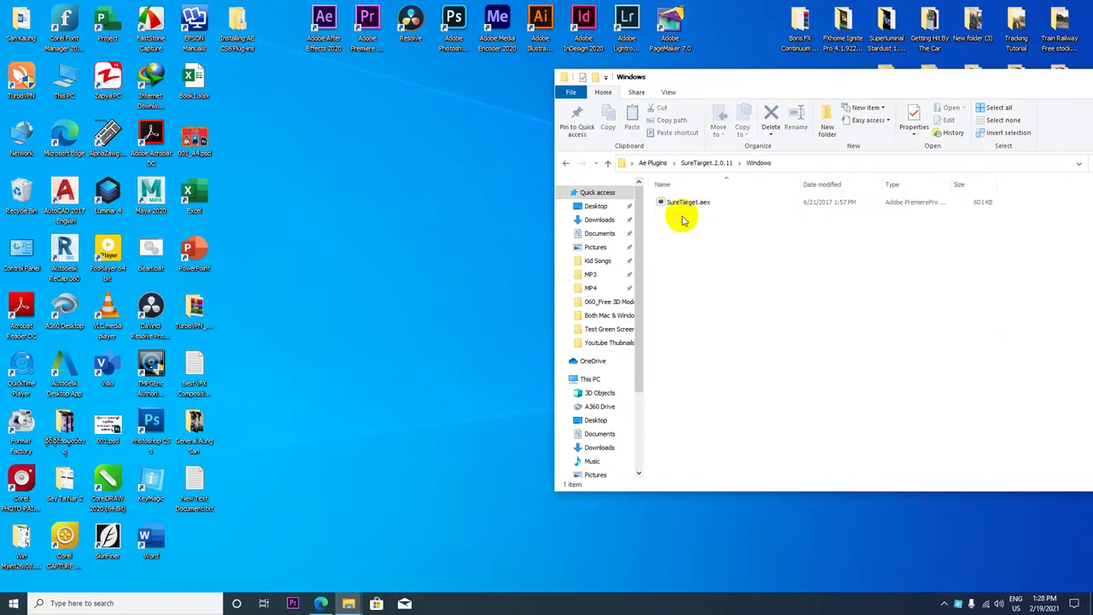
{"action": "left_click", "coordinate": [565, 162]}
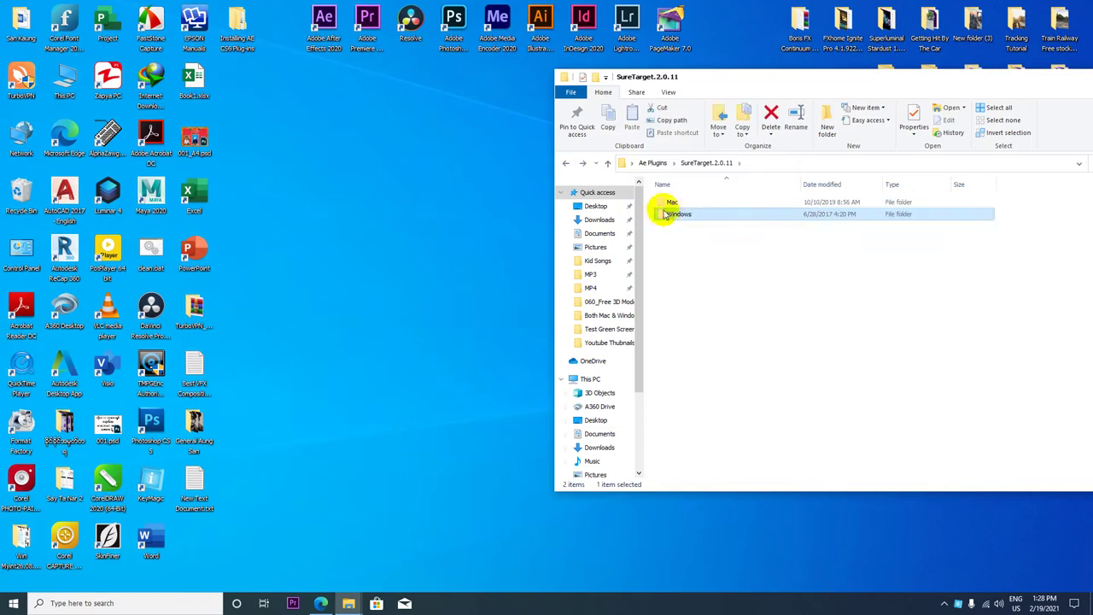
{"action": "left_click", "coordinate": [678, 214]}
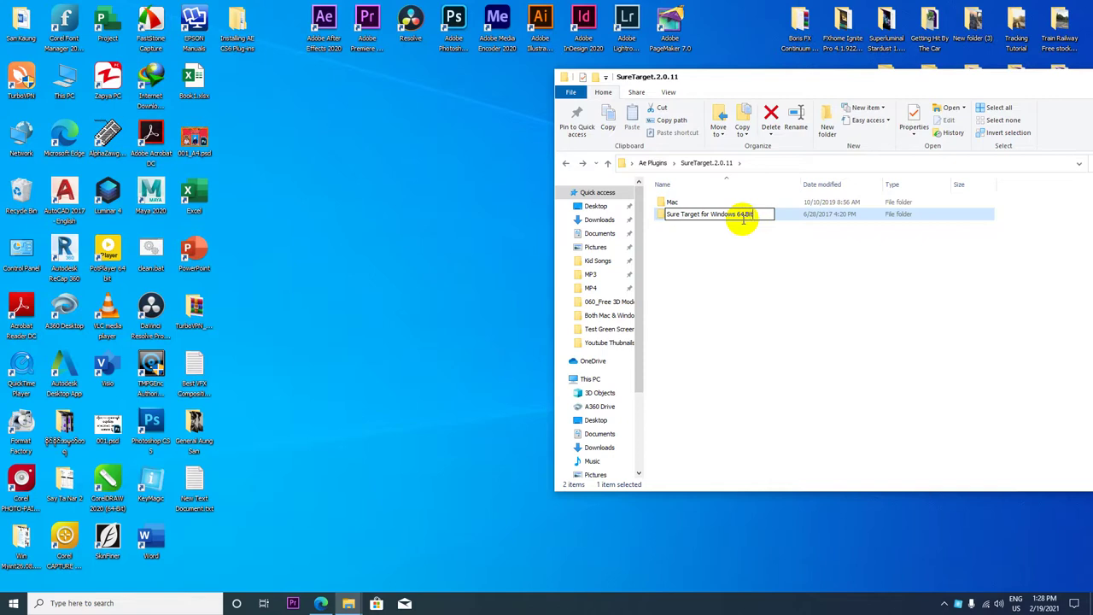
{"action": "key", "text": "Return"}
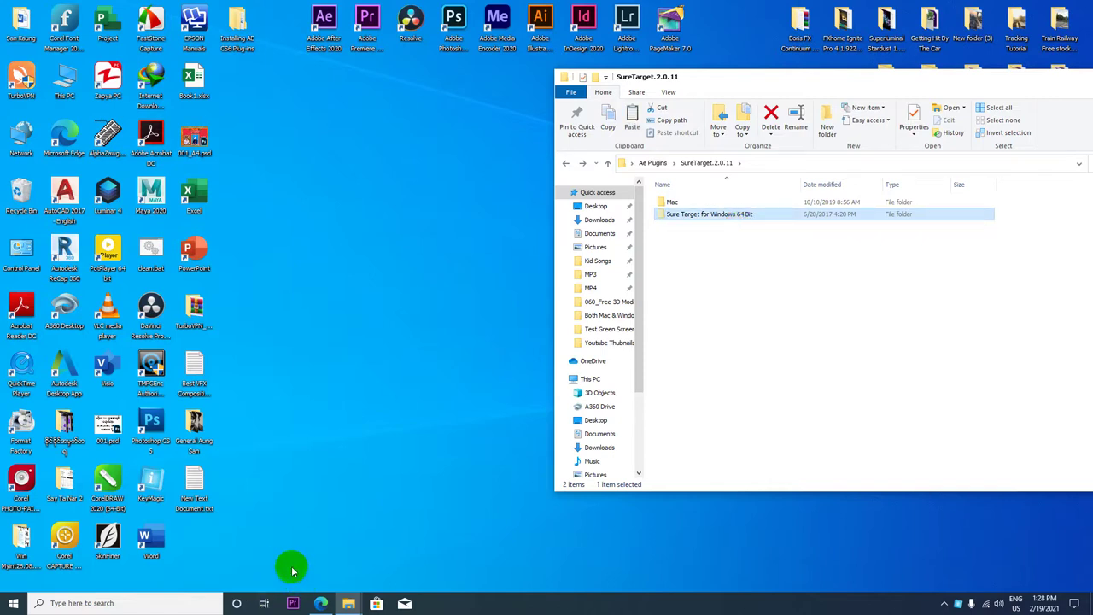
Paste Sure Target for Windows 64 Bit into After Effects 2020's Plug-ins\VideoCopilot folder with administrator permission.
{"action": "double_click", "coordinate": [74, 77]}
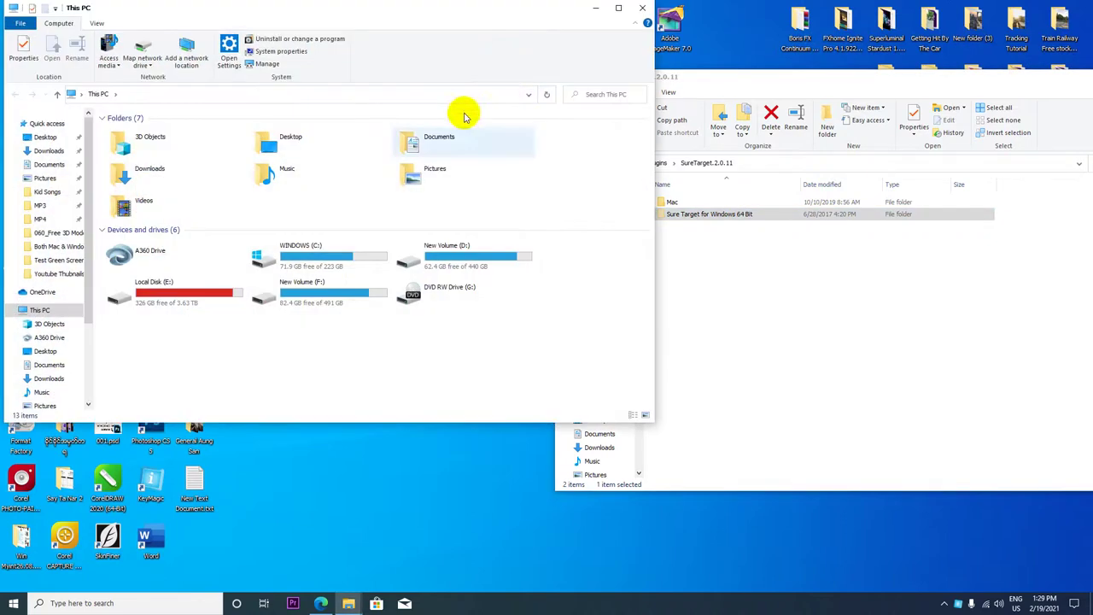
{"action": "double_click", "coordinate": [331, 263]}
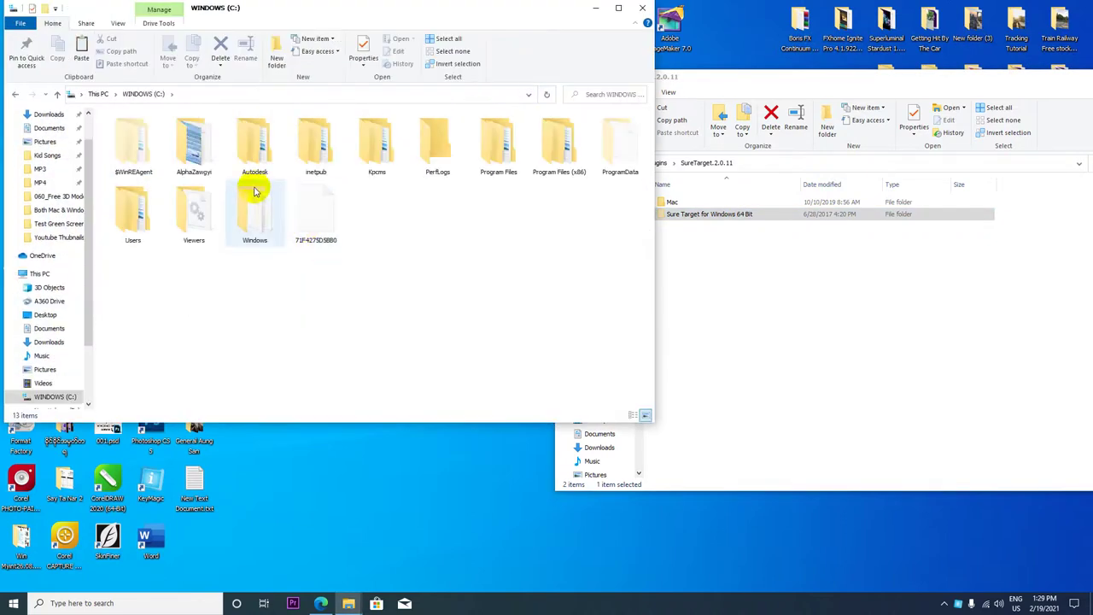
{"action": "double_click", "coordinate": [492, 175]}
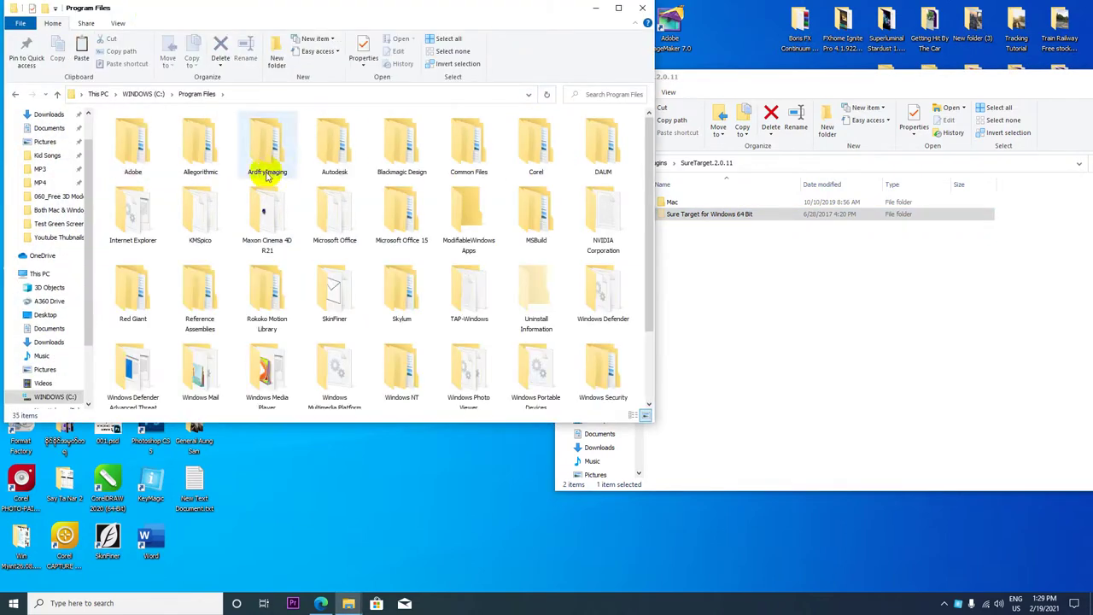
{"action": "double_click", "coordinate": [142, 142]}
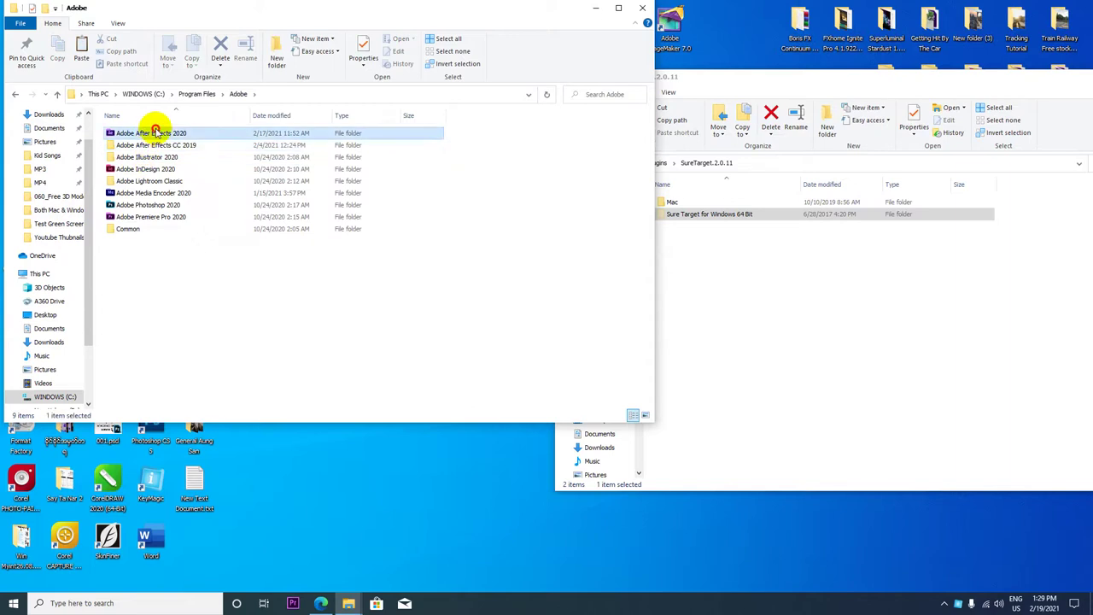
{"action": "double_click", "coordinate": [152, 133]}
{"action": "double_click", "coordinate": [146, 145]}
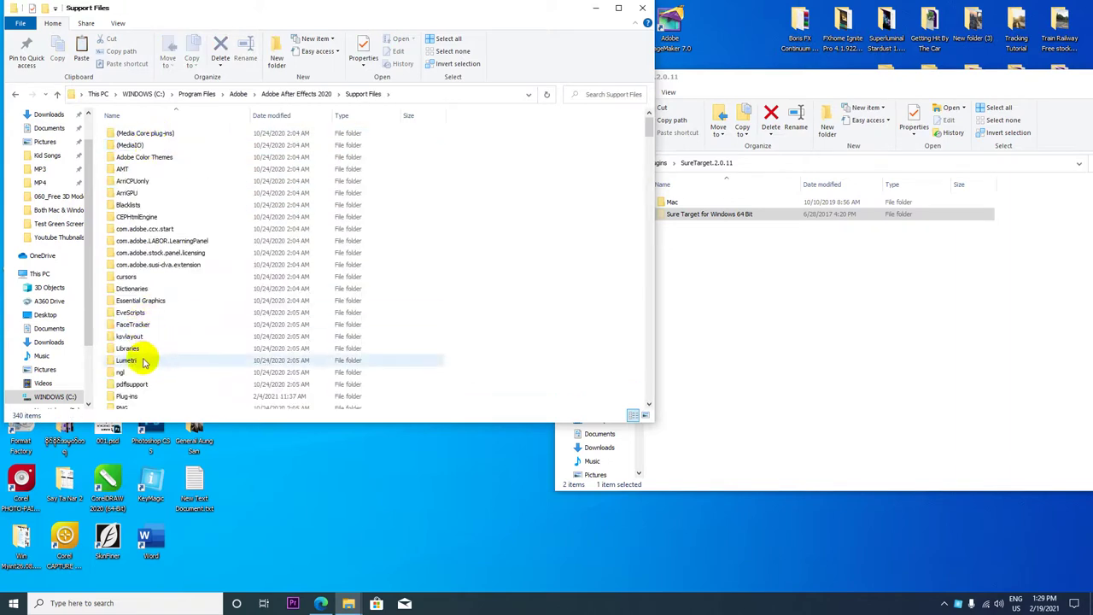
{"action": "double_click", "coordinate": [146, 396]}
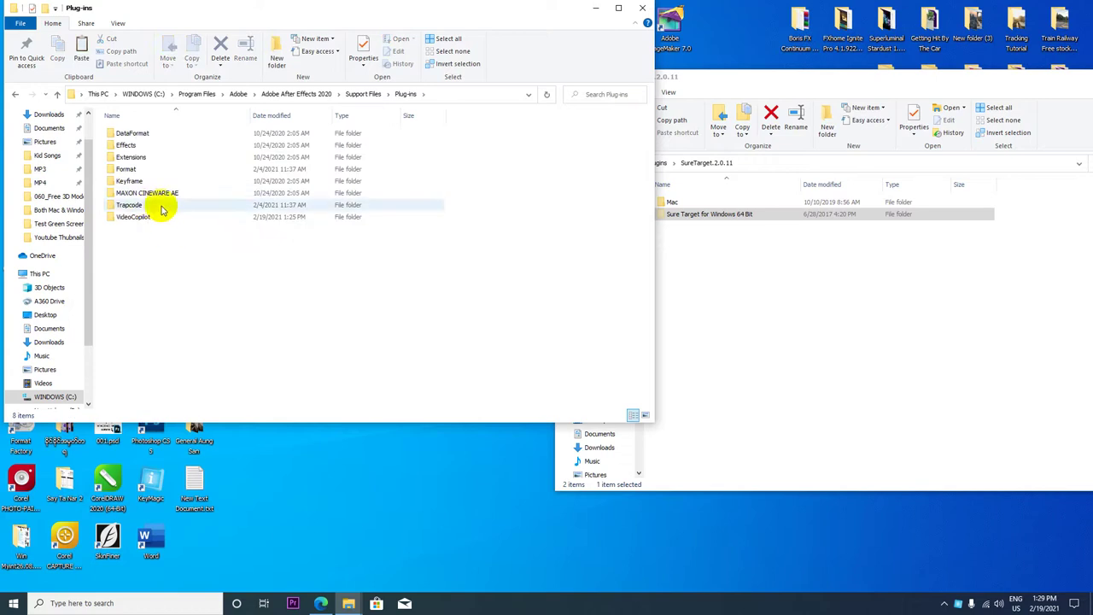
{"action": "double_click", "coordinate": [147, 217]}
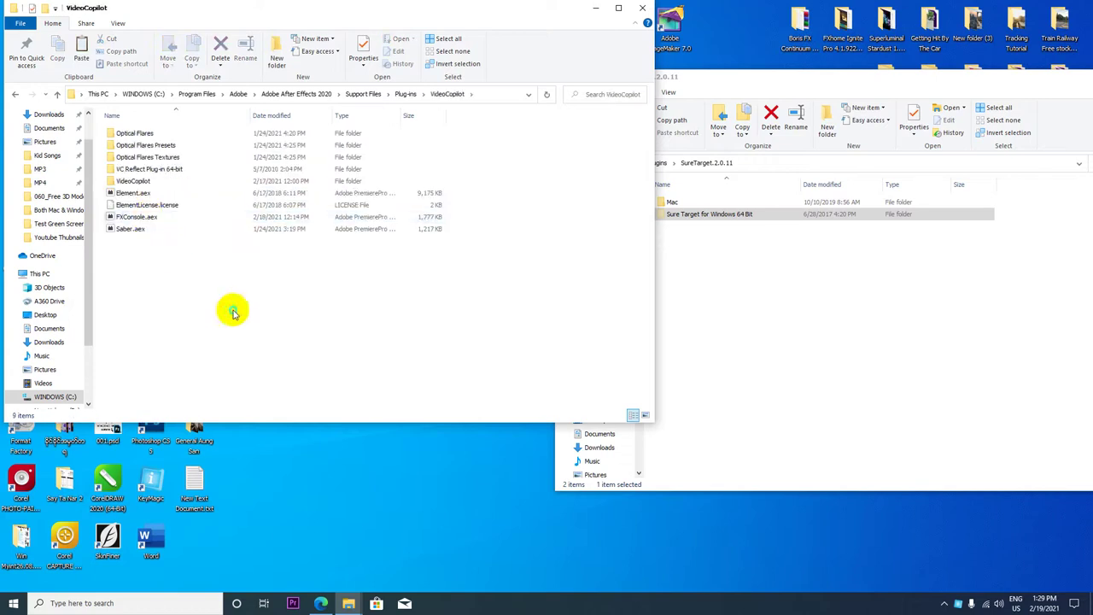
{"action": "right_click", "coordinate": [231, 310]}
{"action": "left_click", "coordinate": [260, 388]}
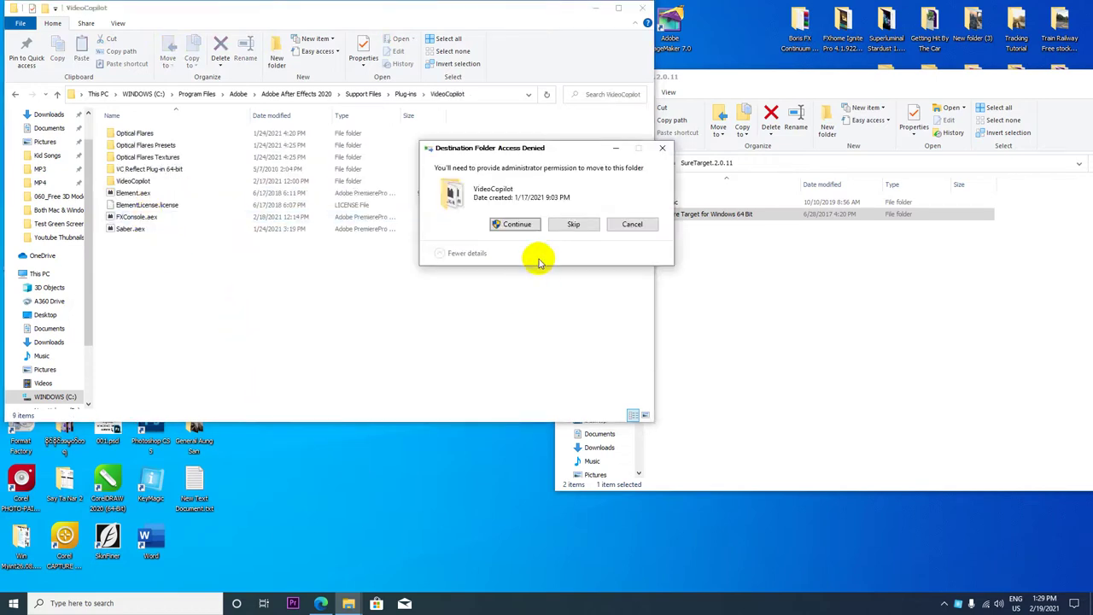
{"action": "left_click", "coordinate": [518, 224]}
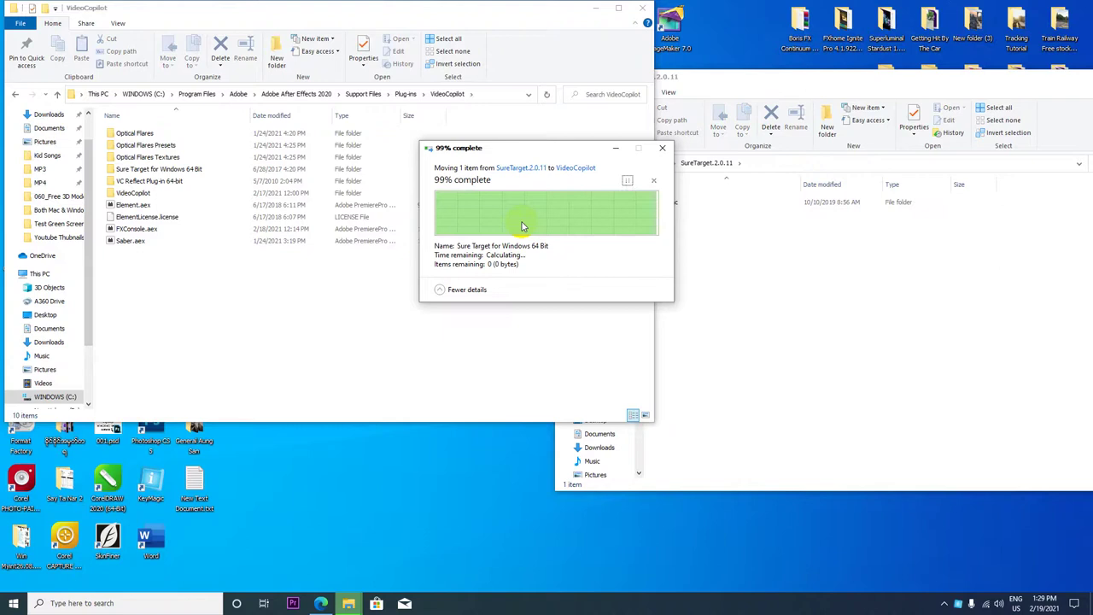
Delete the extracted SureTarget.2.0.11 folder from Ae Plugins and switch to Edge's products page.
{"action": "left_click", "coordinate": [743, 78]}
{"action": "left_click", "coordinate": [567, 163]}
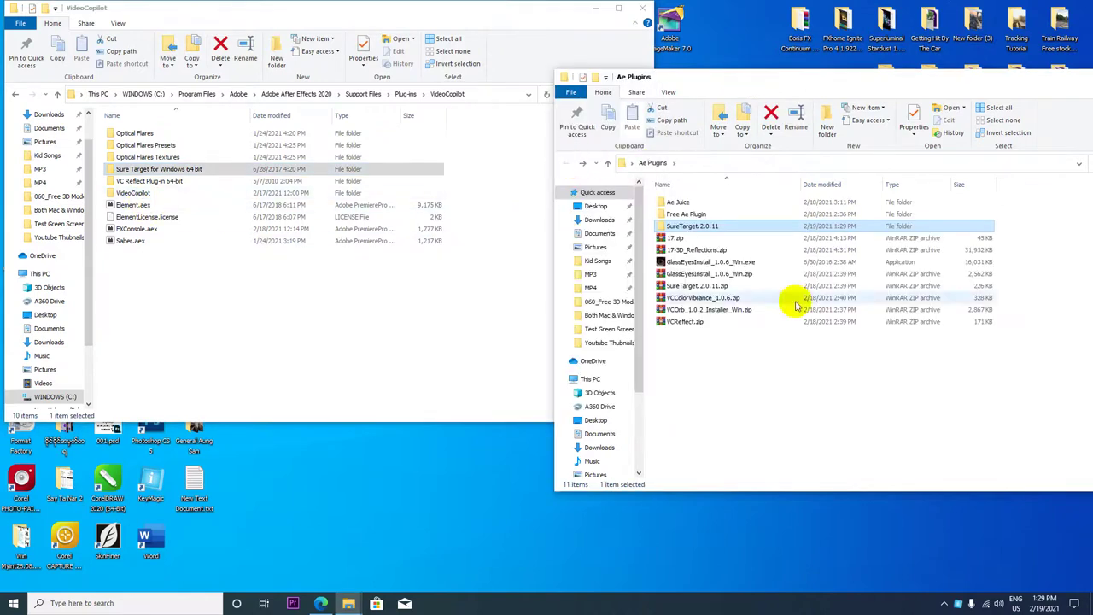
{"action": "key", "text": "Delete"}
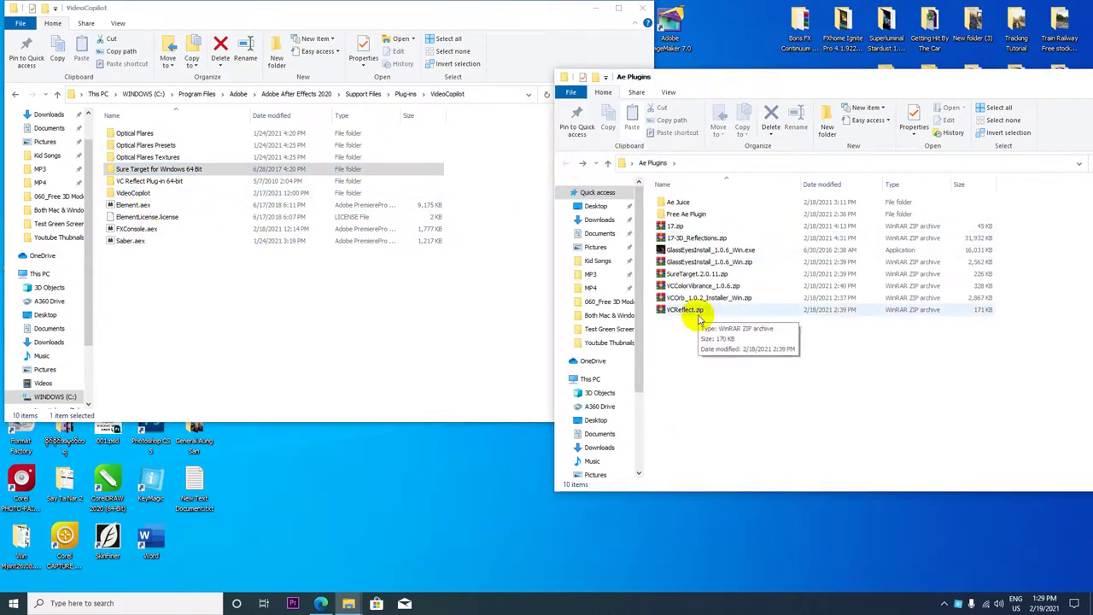
{"action": "left_click", "coordinate": [320, 603]}
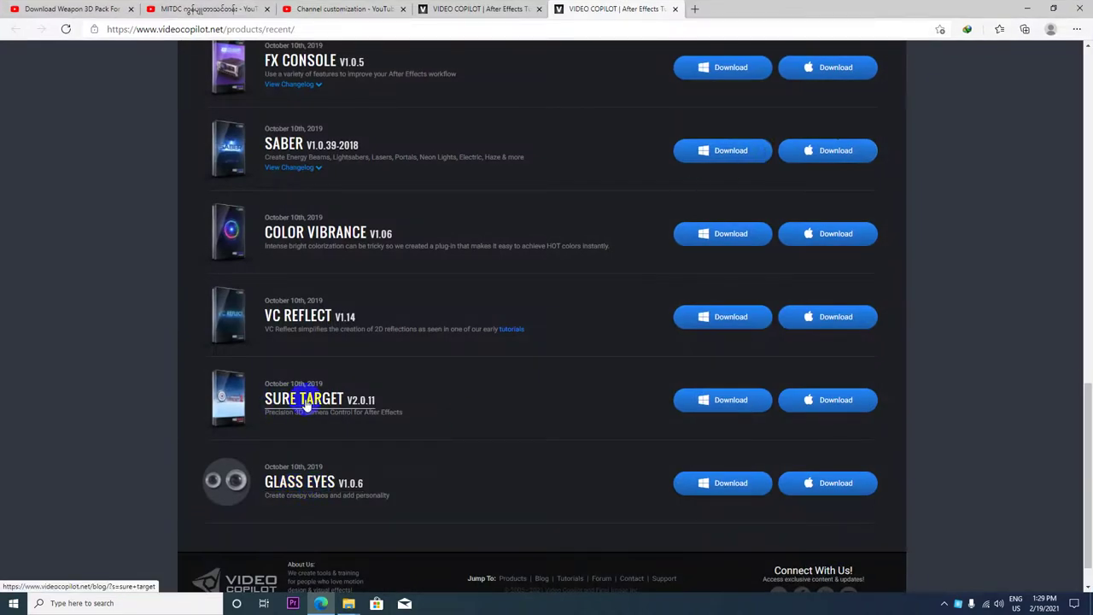
Scroll the Video Copilot products page up to ORB, then minimize Edge.
{"action": "scroll", "coordinate": [311, 346], "scroll_direction": "up", "scroll_amount": 1}
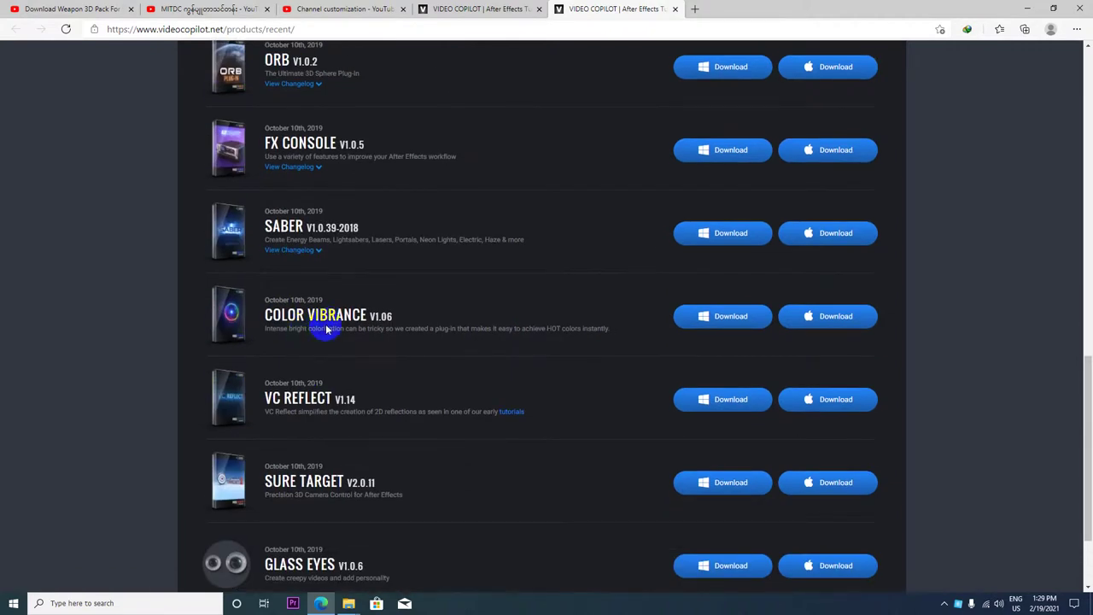
{"action": "left_click", "coordinate": [1026, 9]}
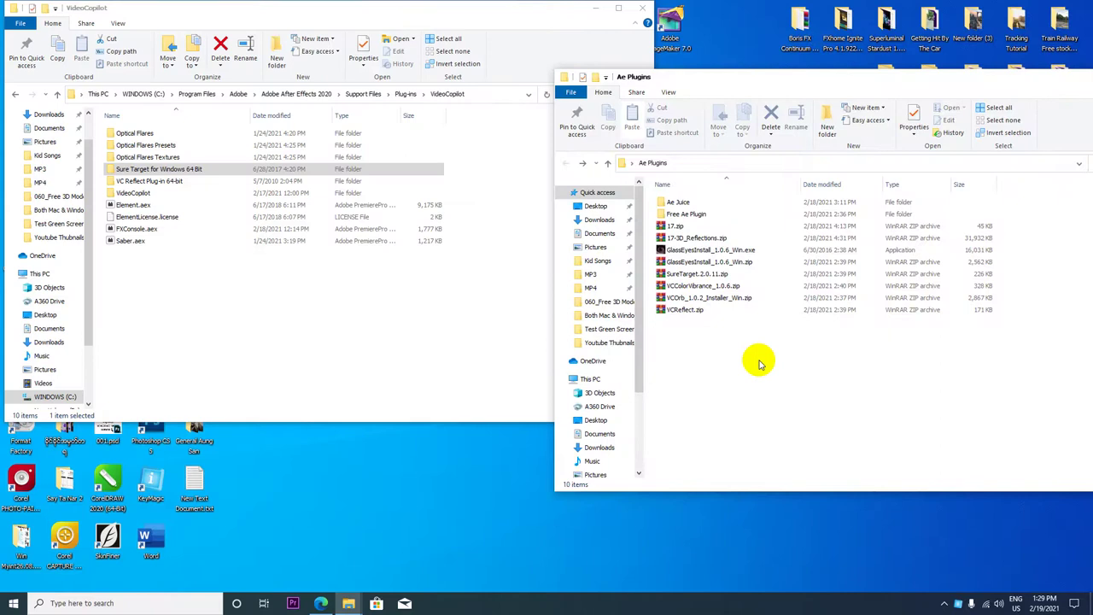
Extract VCColorVibrance_1.0.6.zip into the Ae Plugins folder.
{"action": "left_click", "coordinate": [697, 286]}
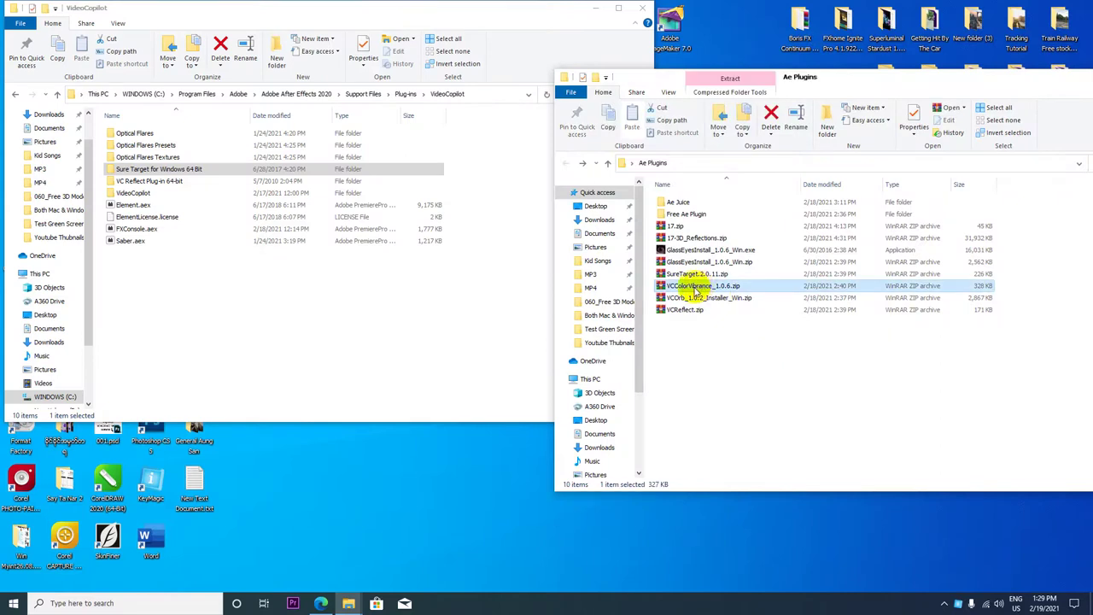
{"action": "right_click", "coordinate": [704, 286]}
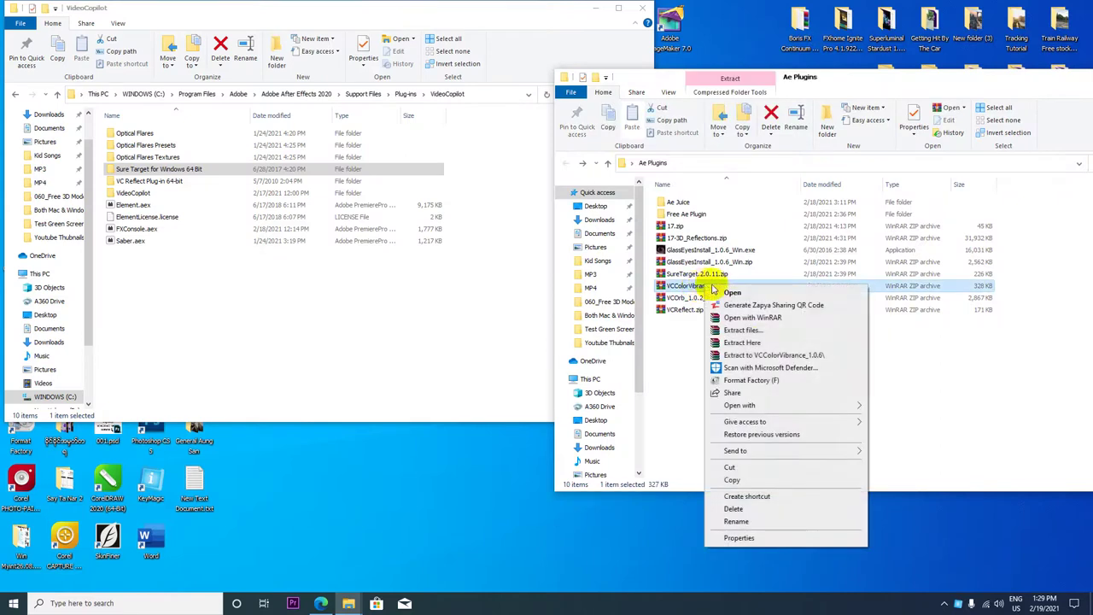
{"action": "left_click", "coordinate": [777, 343]}
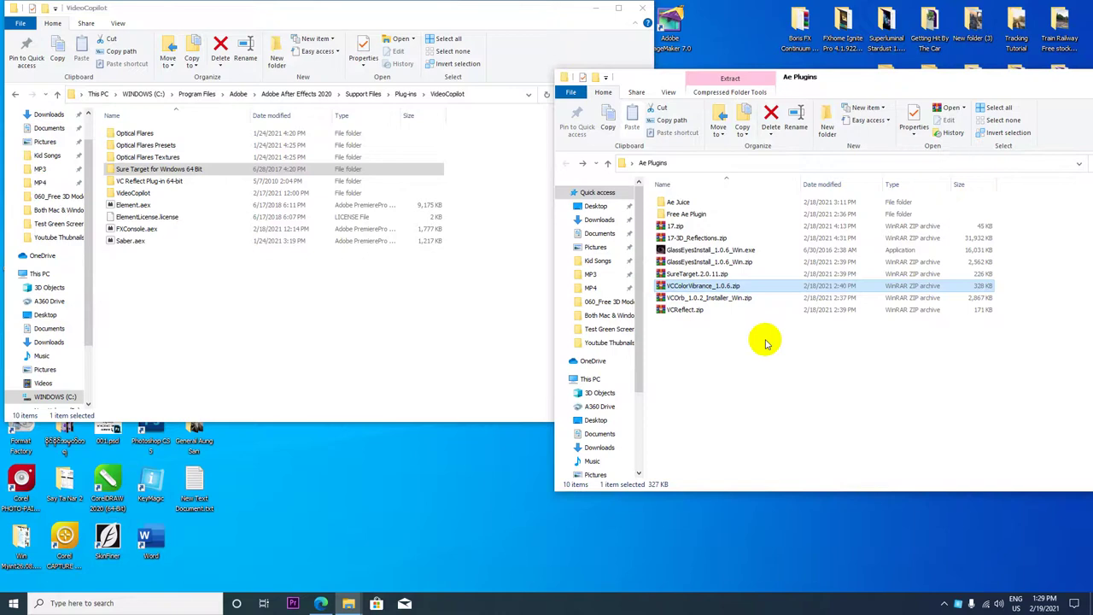
Inspect the extracted VCColorVibrance_1.0.6 folder's Vibrance64.plugin contents and Vibrance.aex file.
{"action": "left_click", "coordinate": [715, 227]}
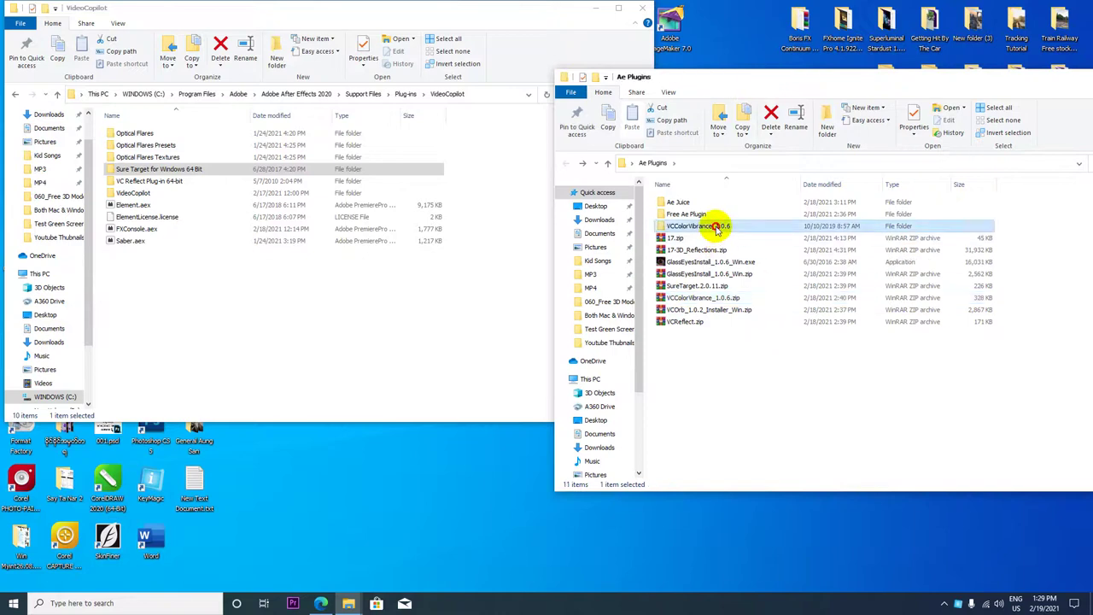
{"action": "double_click", "coordinate": [715, 227]}
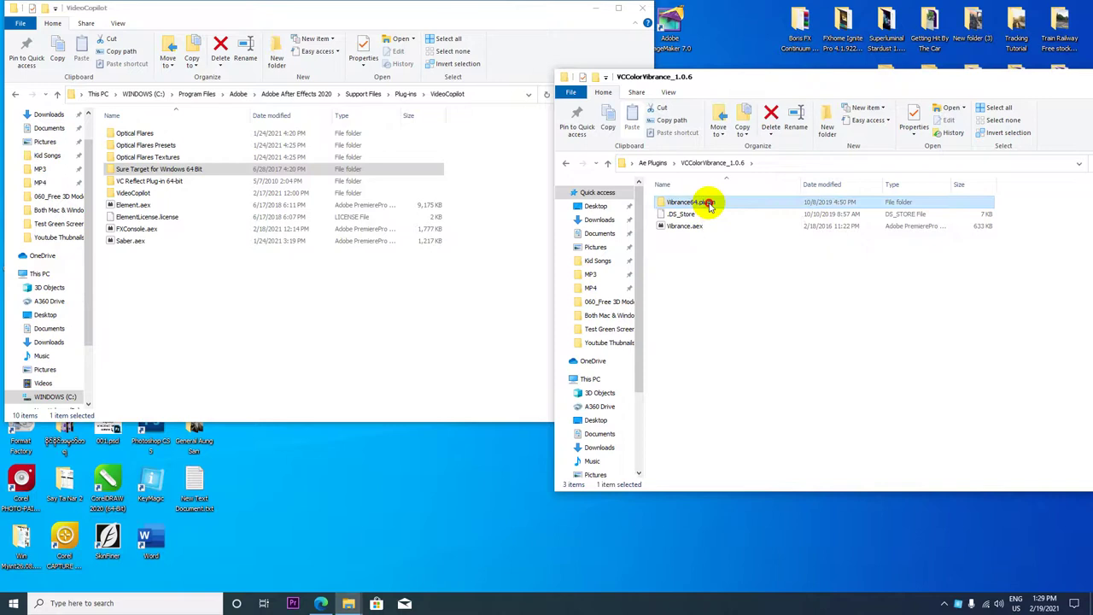
{"action": "double_click", "coordinate": [708, 205]}
{"action": "double_click", "coordinate": [709, 205]}
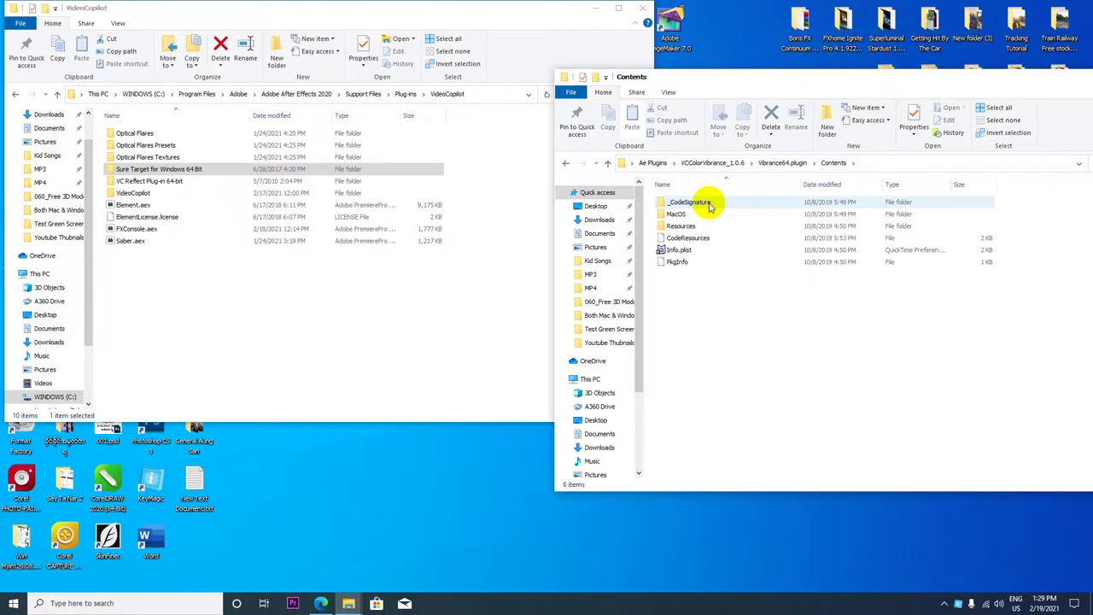
{"action": "left_click", "coordinate": [567, 163]}
{"action": "left_click", "coordinate": [567, 163]}
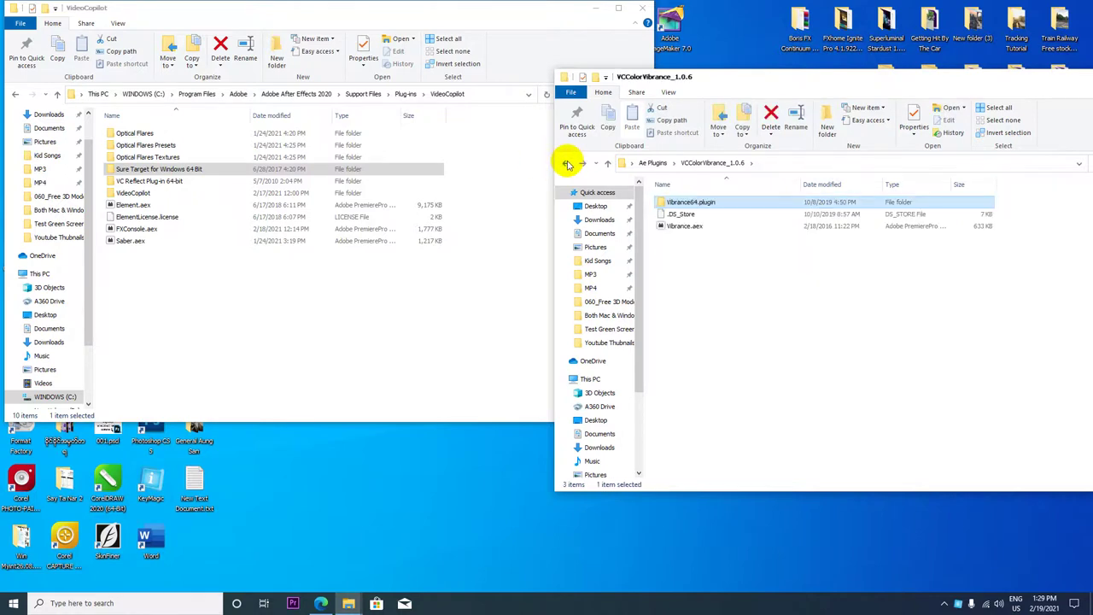
{"action": "left_click", "coordinate": [679, 226]}
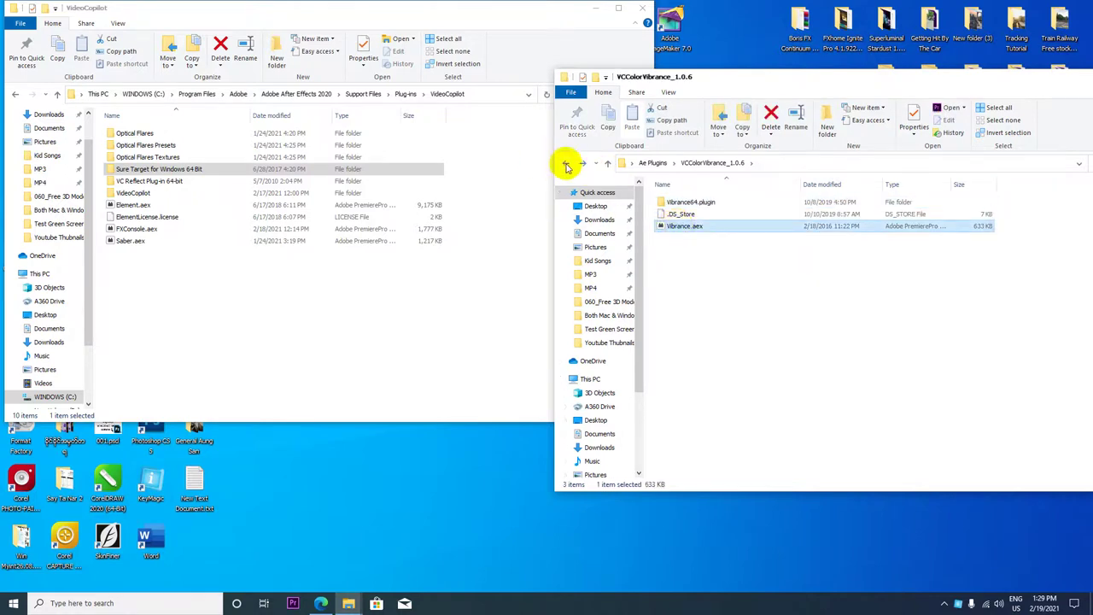
{"action": "left_click", "coordinate": [565, 163]}
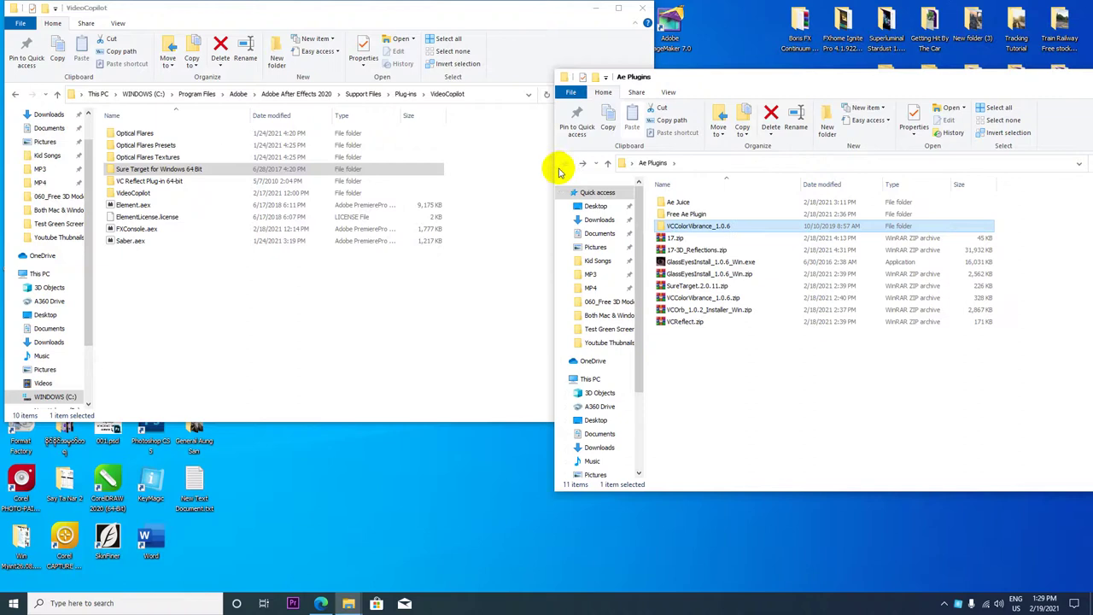
Copy VCColorVibrance_1.0.6 into the After Effects VideoCopilot plug-ins folder, granting administrator permission.
{"action": "right_click", "coordinate": [688, 226]}
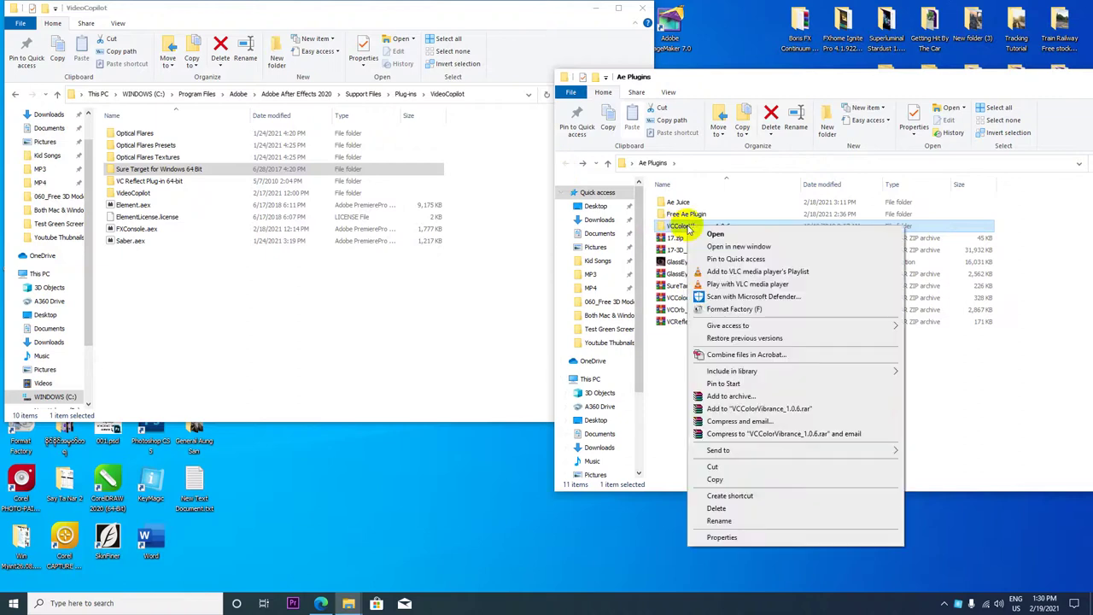
{"action": "left_click", "coordinate": [731, 479]}
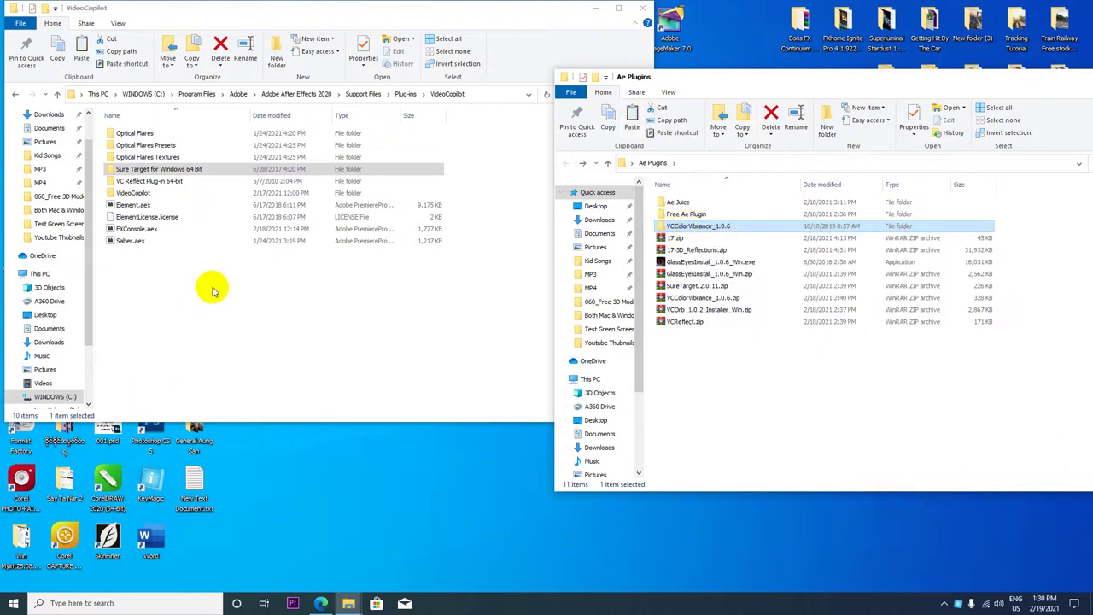
{"action": "mouse_move", "coordinate": [125, 271]}
{"action": "left_mouse_down"}
{"action": "mouse_move", "coordinate": [205, 305]}
{"action": "mouse_move", "coordinate": [217, 293]}
{"action": "left_mouse_up"}
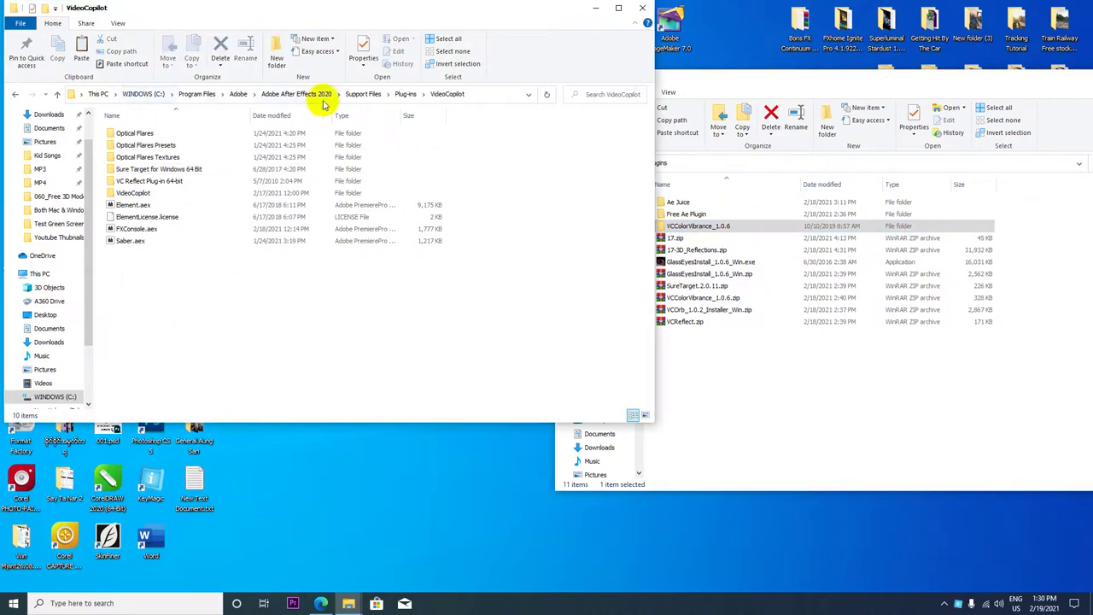
{"action": "right_click", "coordinate": [129, 295]}
{"action": "left_click", "coordinate": [179, 373]}
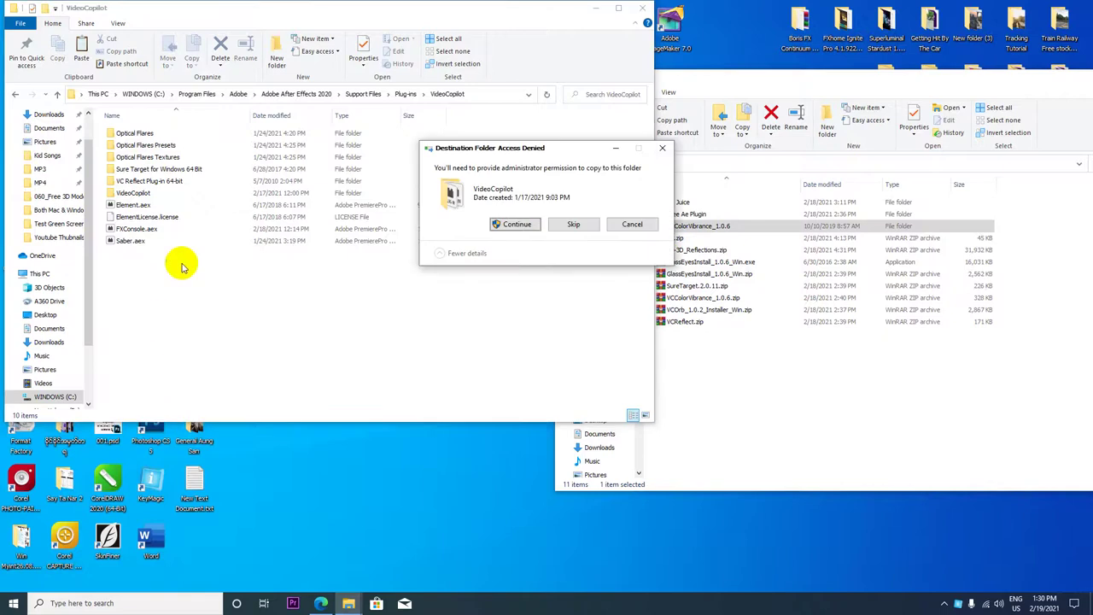
{"action": "left_click", "coordinate": [512, 224]}
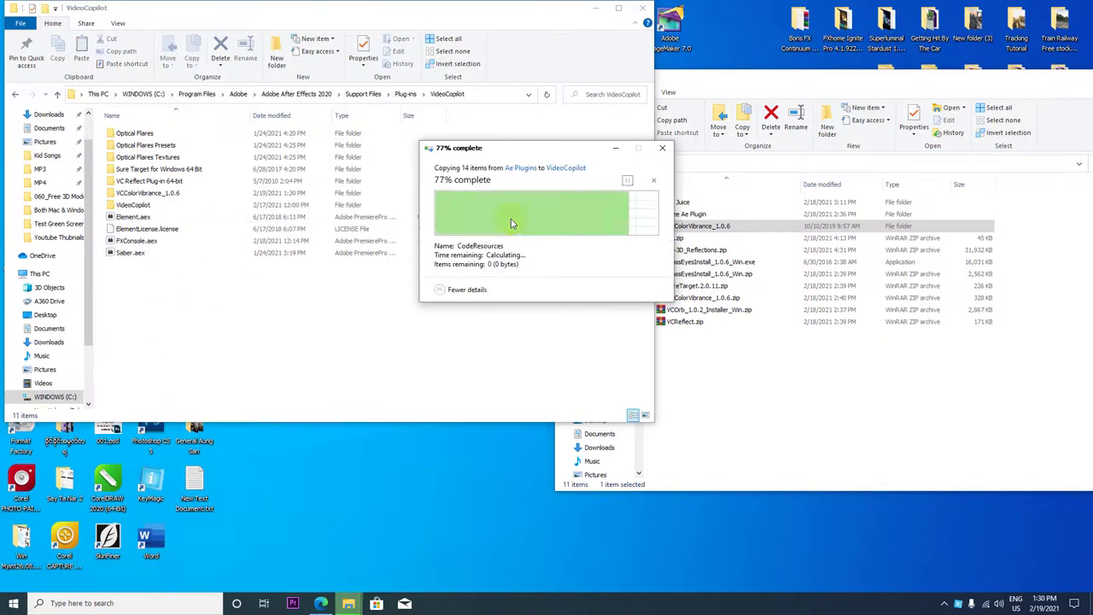
{"action": "left_click", "coordinate": [323, 601]}
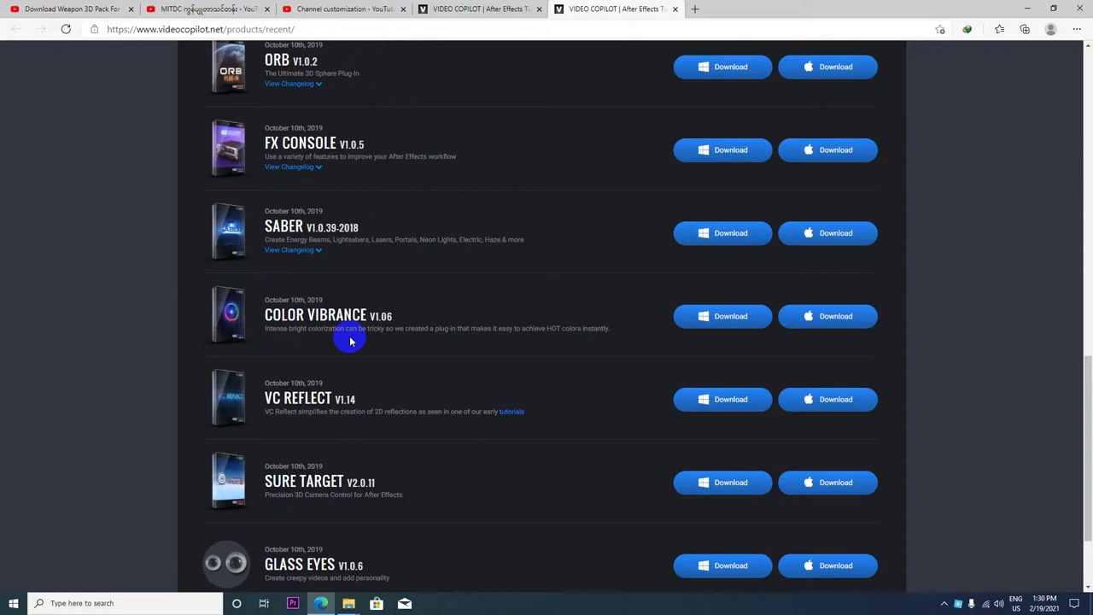
Scroll the Video Copilot products page to the free plug-ins, then minimize Edge.
{"action": "scroll", "coordinate": [342, 316], "scroll_direction": "up", "scroll_amount": 1}
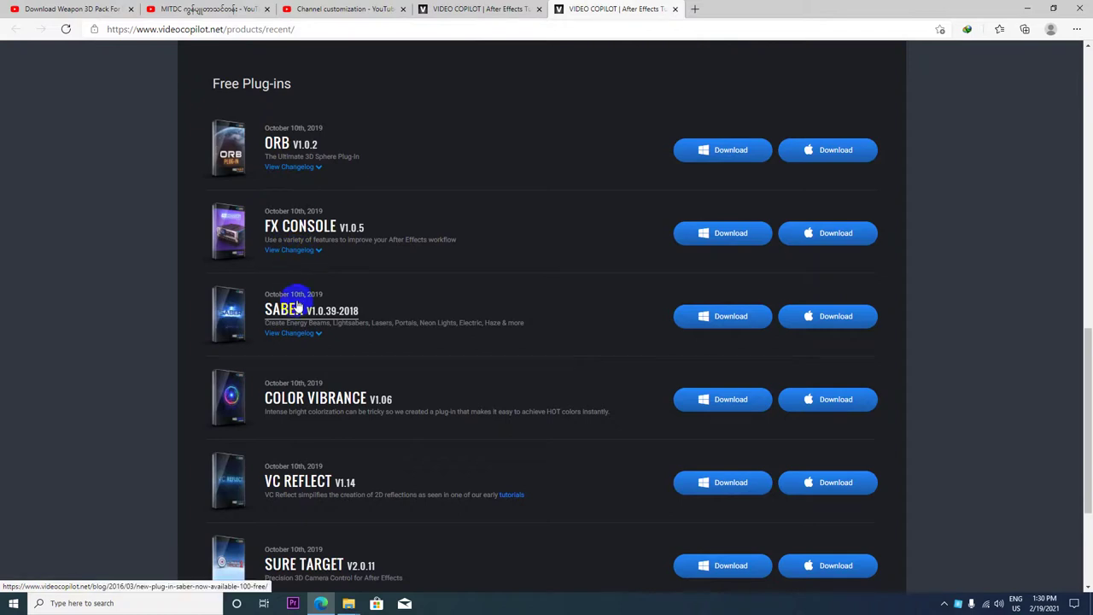
{"action": "left_click", "coordinate": [1027, 8]}
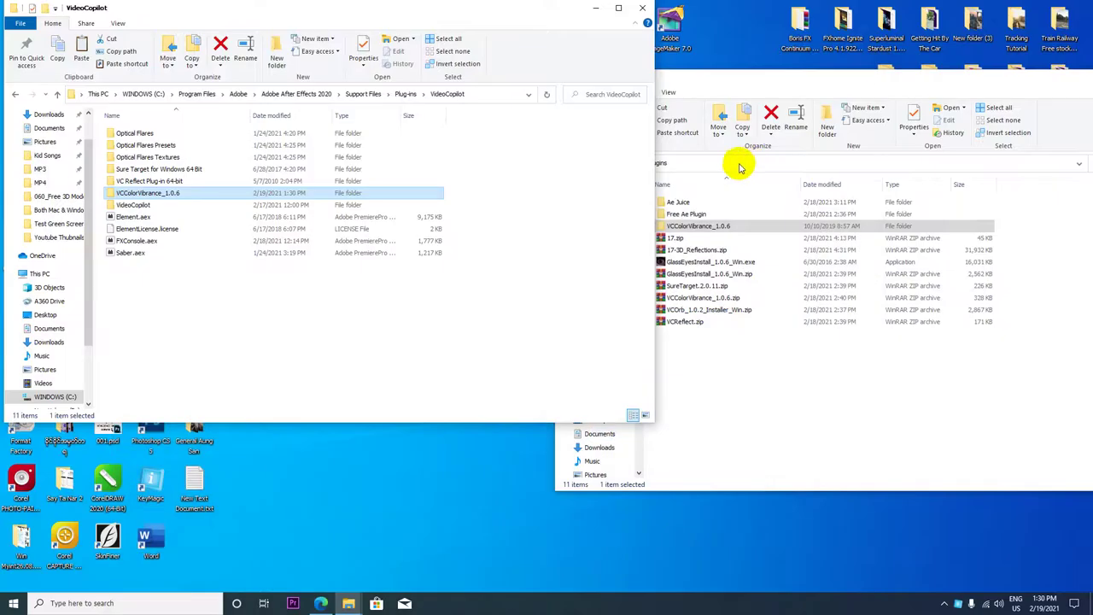
Extract VCOrb_1.0.2_Installer_Win.zip into the Ae Plugins folder.
{"action": "left_click", "coordinate": [730, 375]}
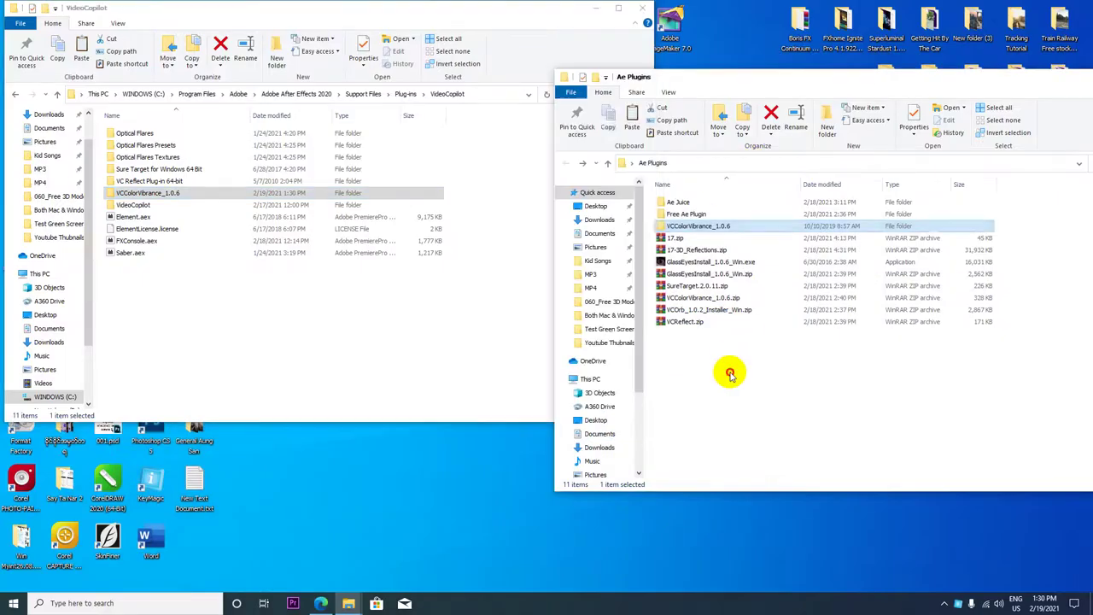
{"action": "left_click", "coordinate": [698, 311]}
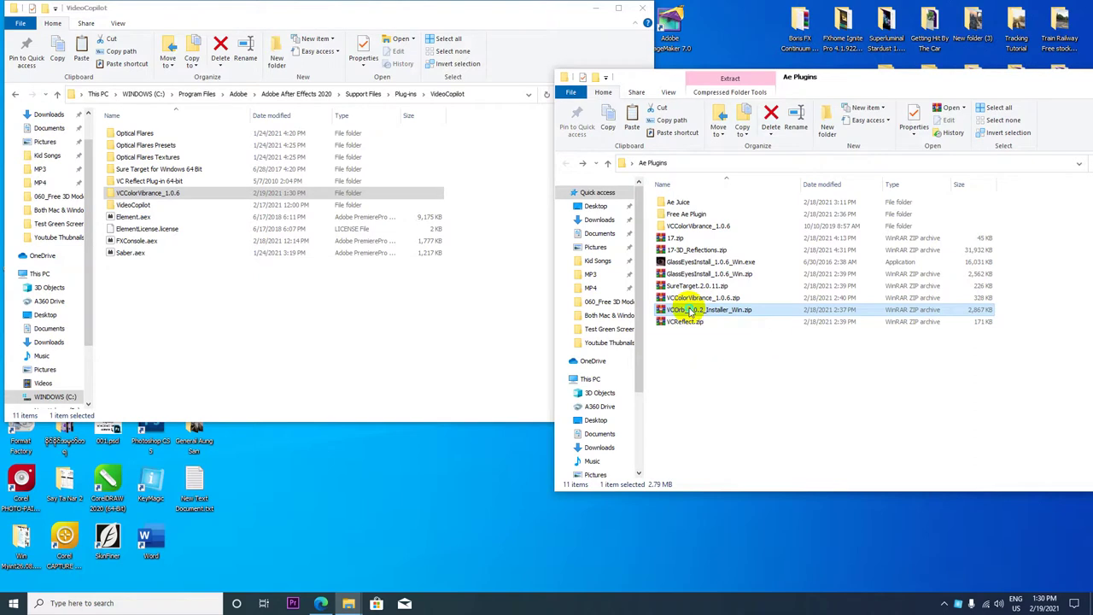
{"action": "right_click", "coordinate": [690, 313]}
{"action": "left_click", "coordinate": [732, 367]}
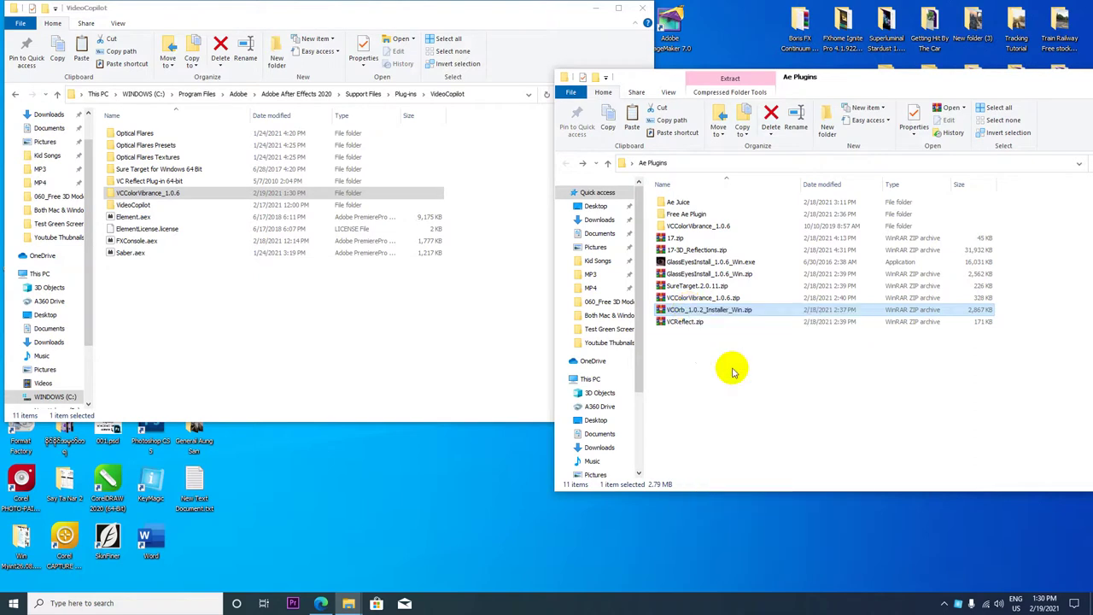
Launch VCOrb_1.0.2_Installer_x64.exe and move its window up and left.
{"action": "left_click", "coordinate": [711, 322]}
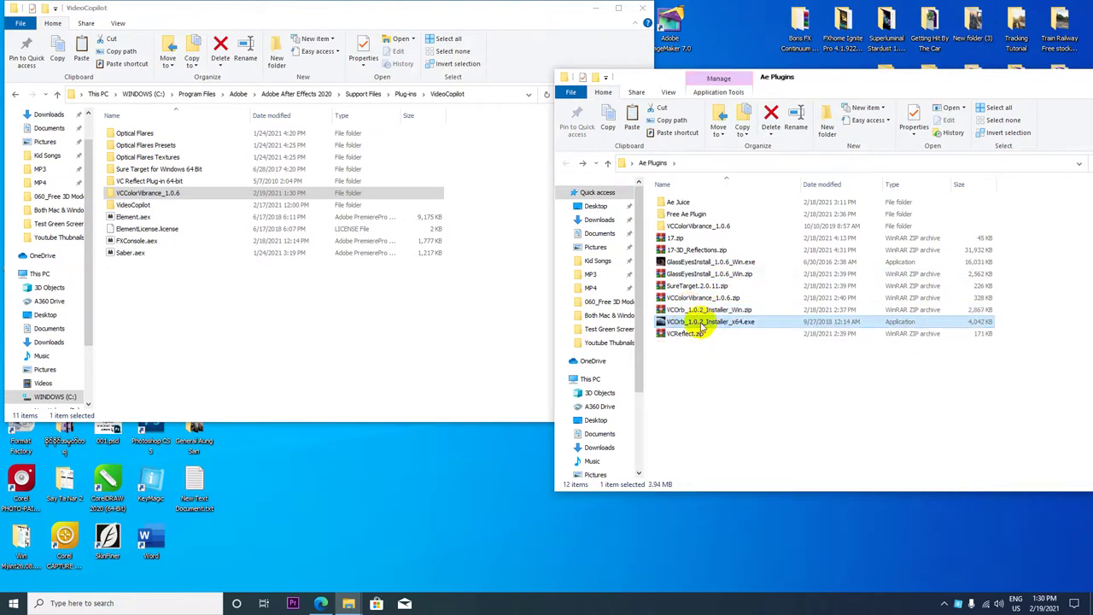
{"action": "double_click", "coordinate": [711, 322]}
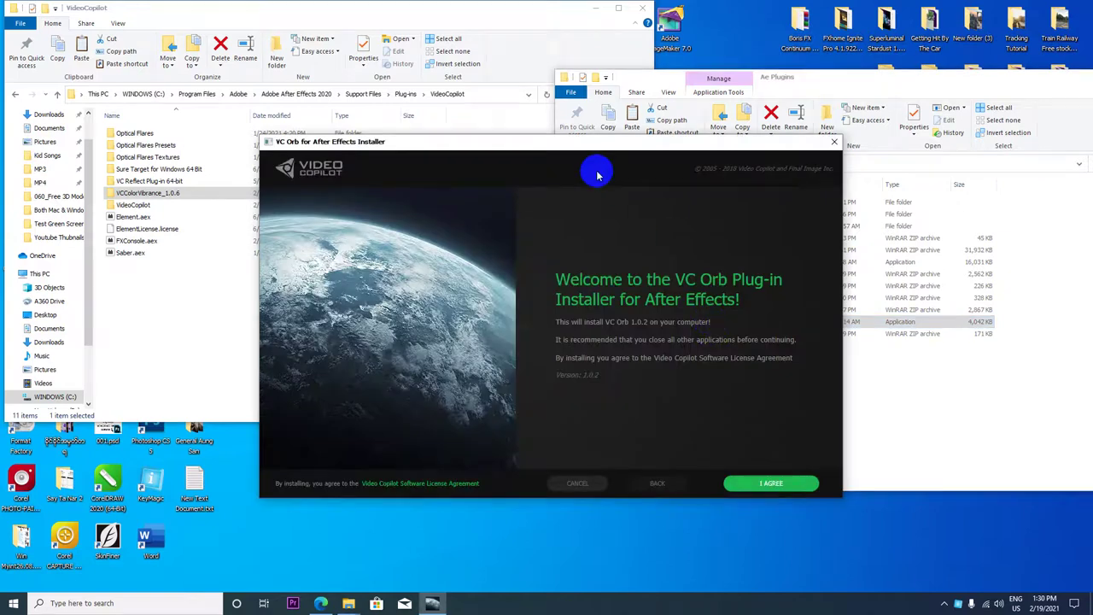
{"action": "left_click_drag", "start_coordinate": [596, 143], "coordinate": [510, 62]}
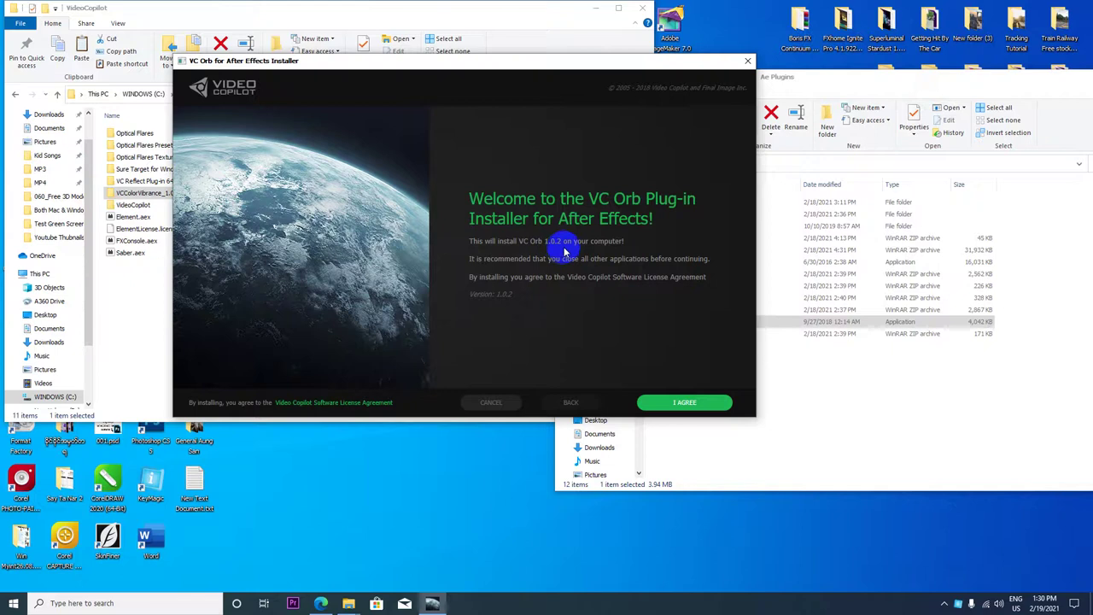
Accept the licence and install VC Orb to the custom Documents\VideoCopilot folder.
{"action": "left_click", "coordinate": [676, 408]}
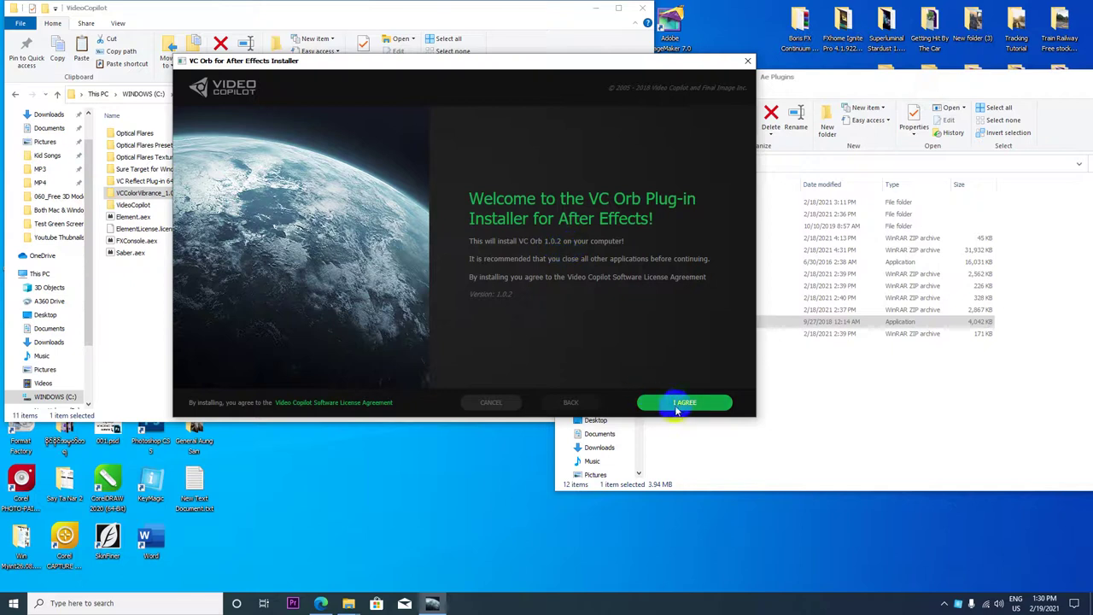
{"action": "left_click", "coordinate": [681, 405]}
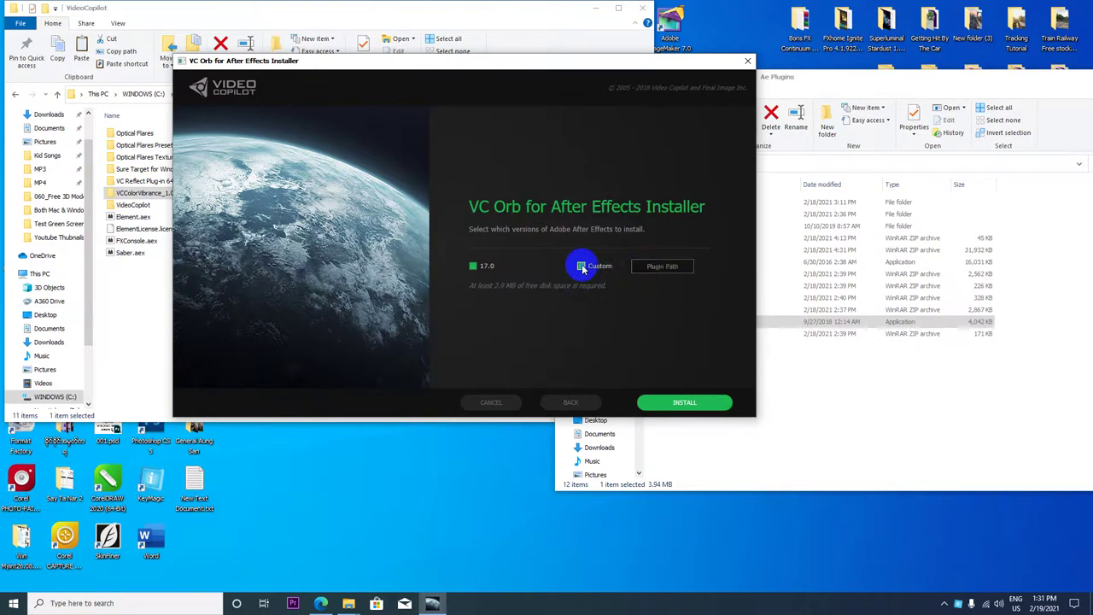
{"action": "left_click", "coordinate": [670, 267]}
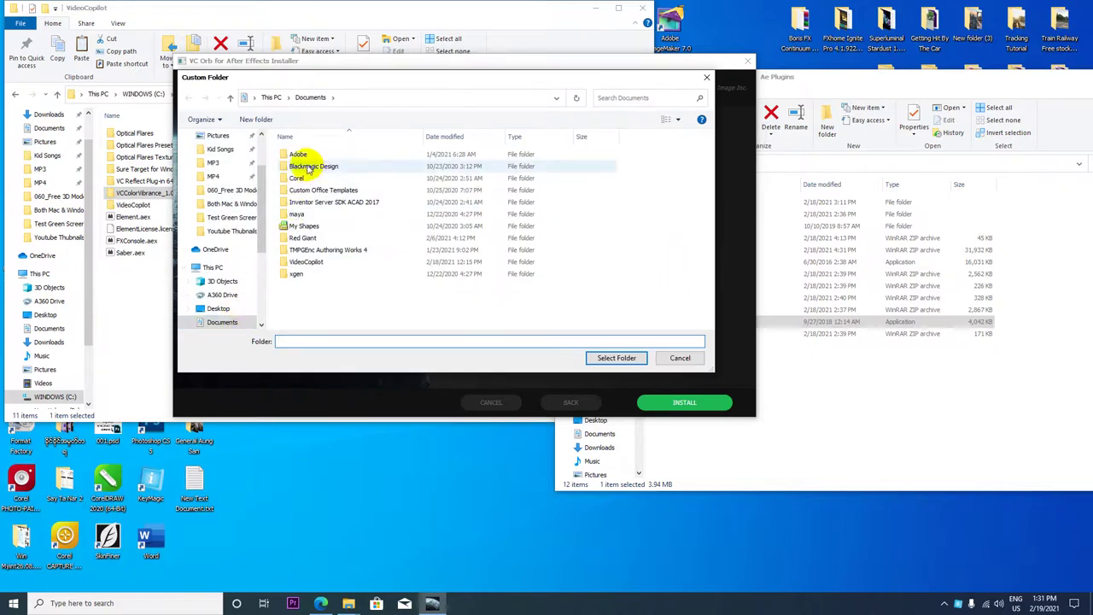
{"action": "left_click", "coordinate": [302, 343]}
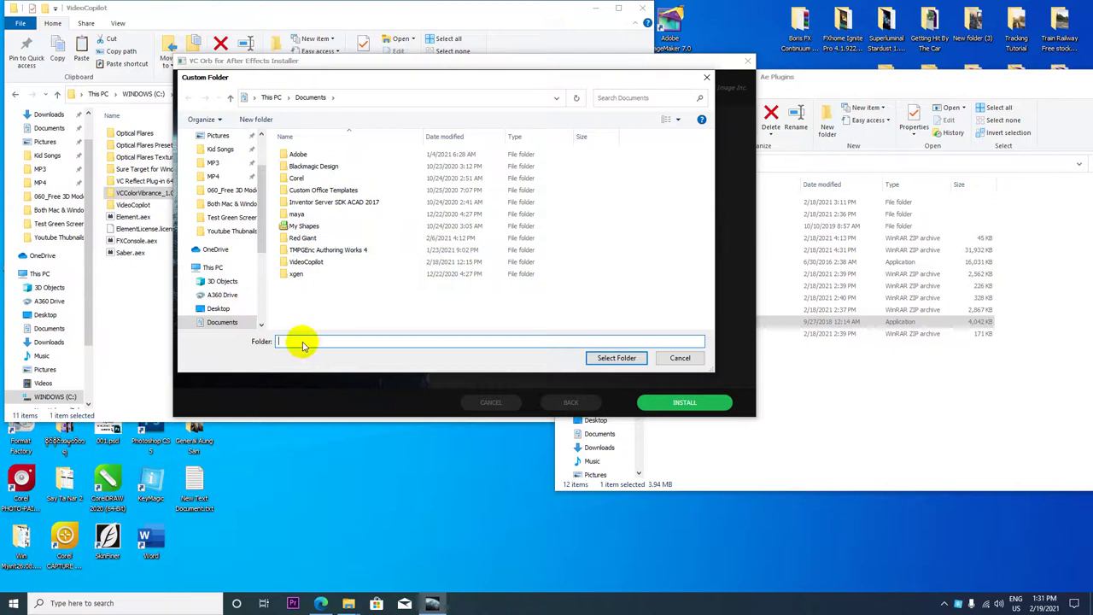
{"action": "double_click", "coordinate": [323, 262]}
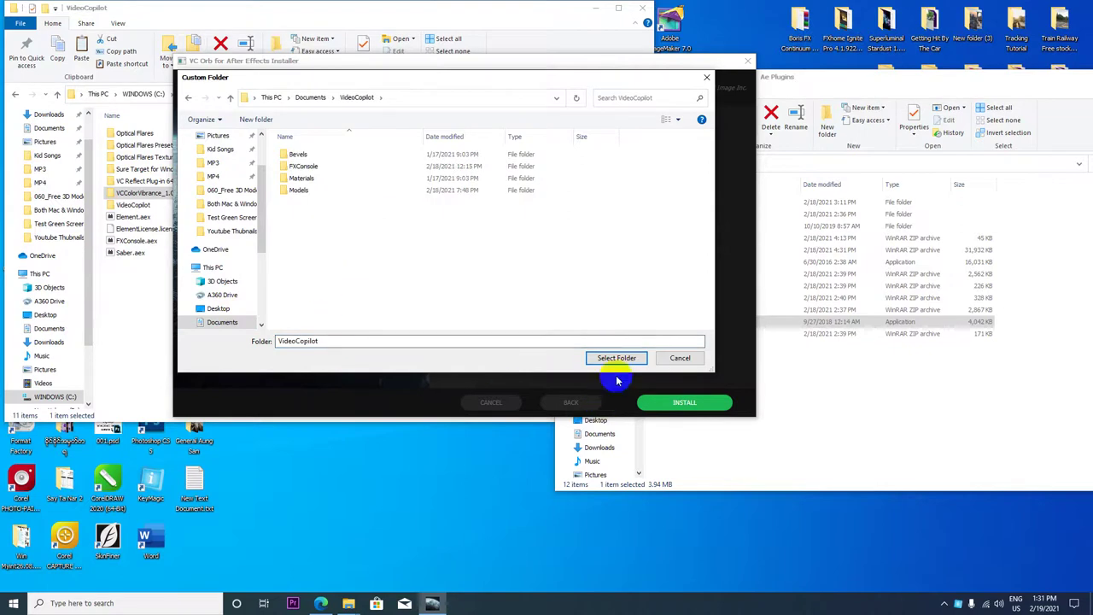
{"action": "left_click", "coordinate": [615, 357]}
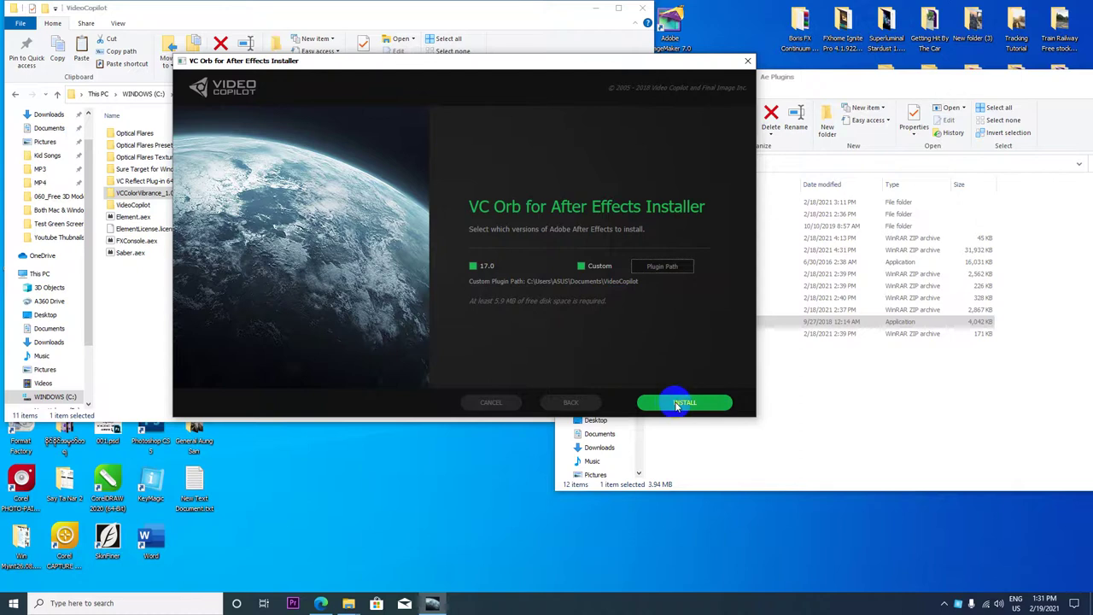
{"action": "left_click", "coordinate": [675, 403]}
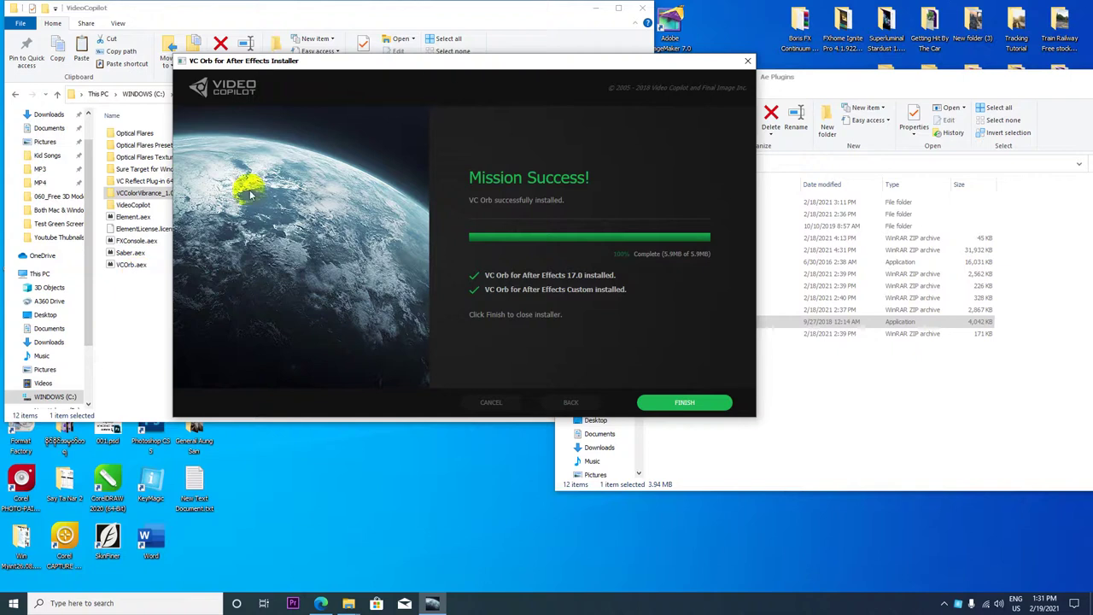
Reposition the installer window and finish the VC Orb installation.
{"action": "mouse_move", "coordinate": [444, 66]}
{"action": "left_mouse_down"}
{"action": "mouse_move", "coordinate": [507, 262]}
{"action": "mouse_move", "coordinate": [484, 338]}
{"action": "left_mouse_up"}
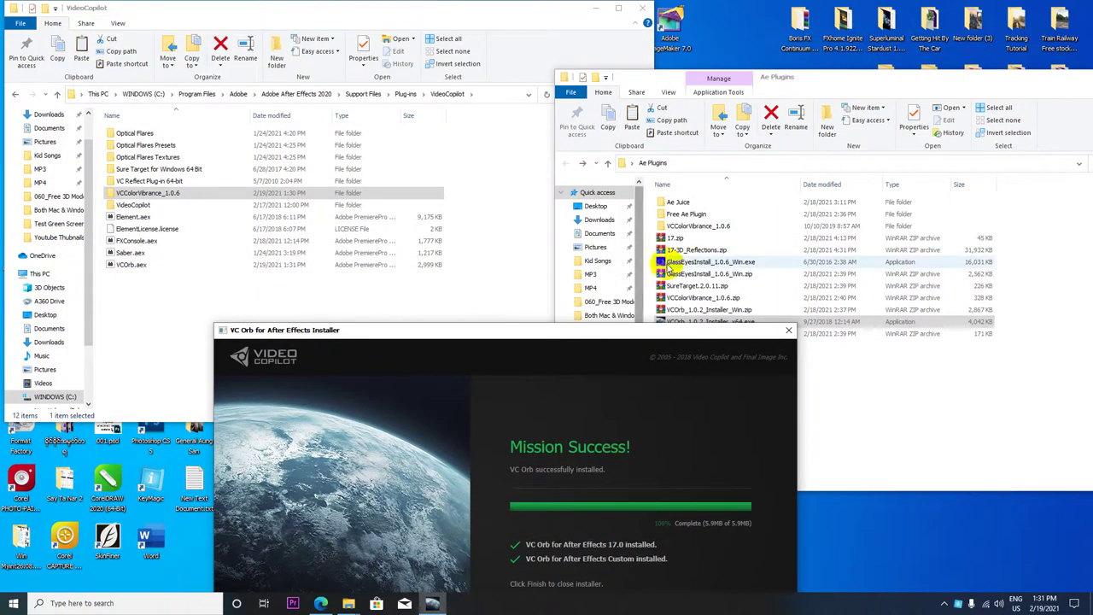
{"action": "left_click_drag", "start_coordinate": [578, 331], "coordinate": [565, 321]}
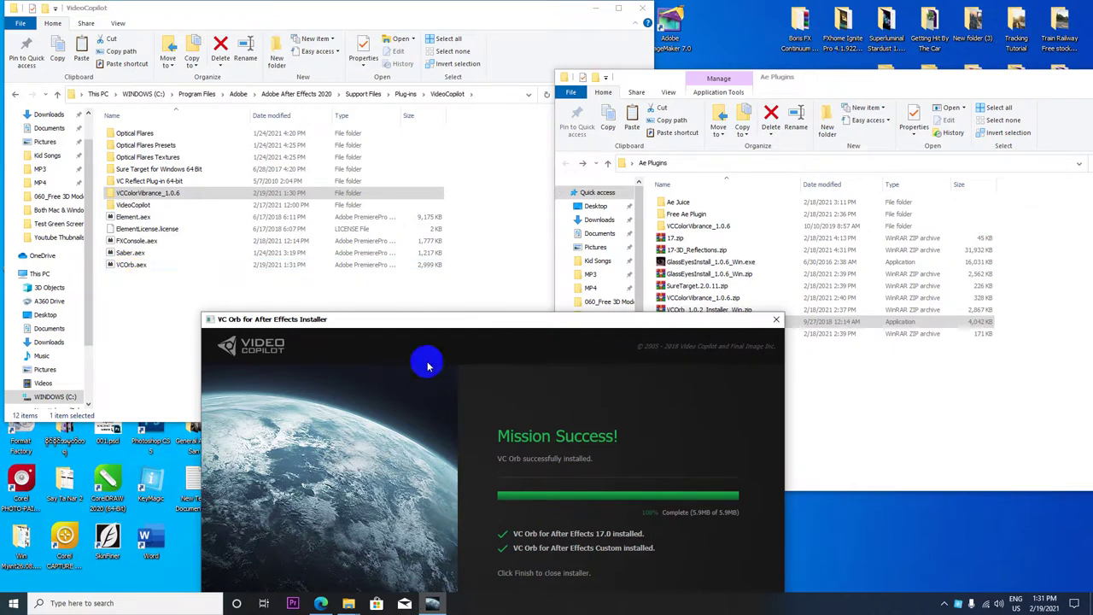
{"action": "left_click_drag", "start_coordinate": [464, 321], "coordinate": [282, 149]}
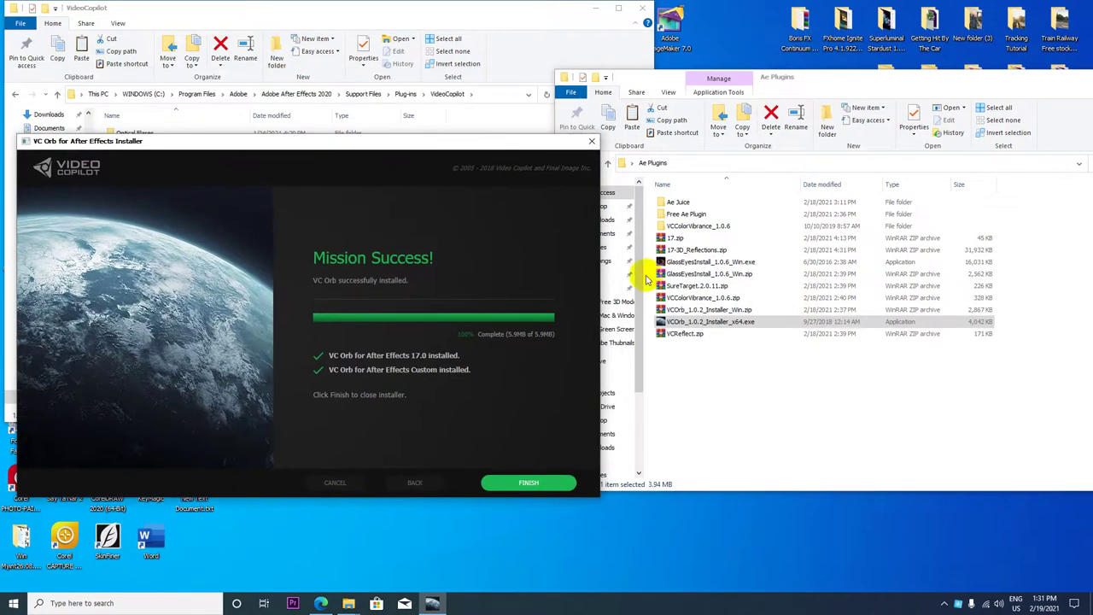
{"action": "left_click", "coordinate": [680, 261]}
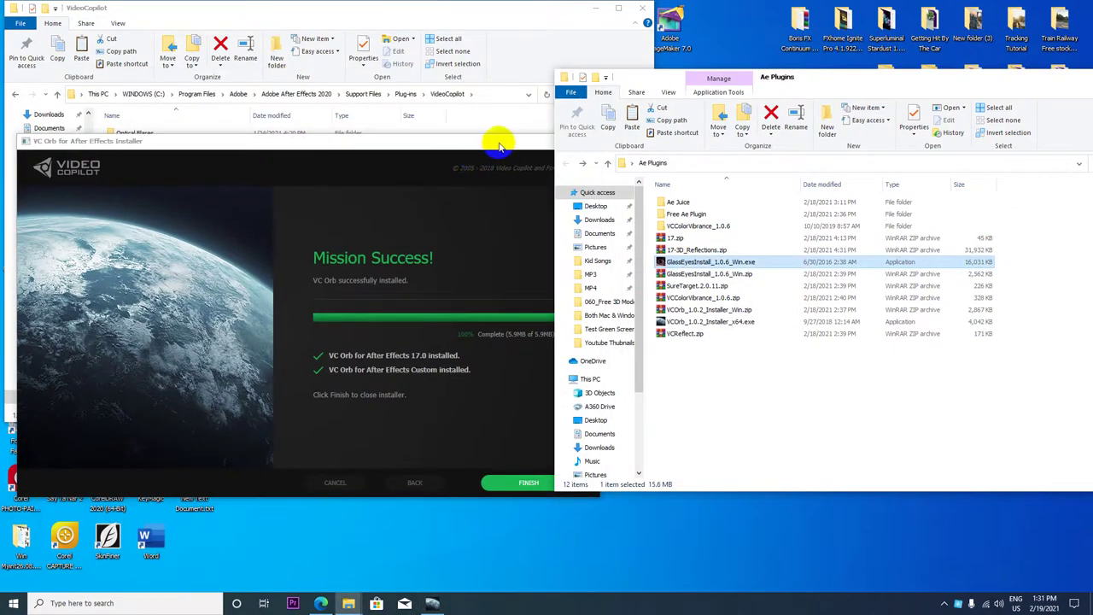
{"action": "left_click_drag", "start_coordinate": [500, 140], "coordinate": [432, 134]}
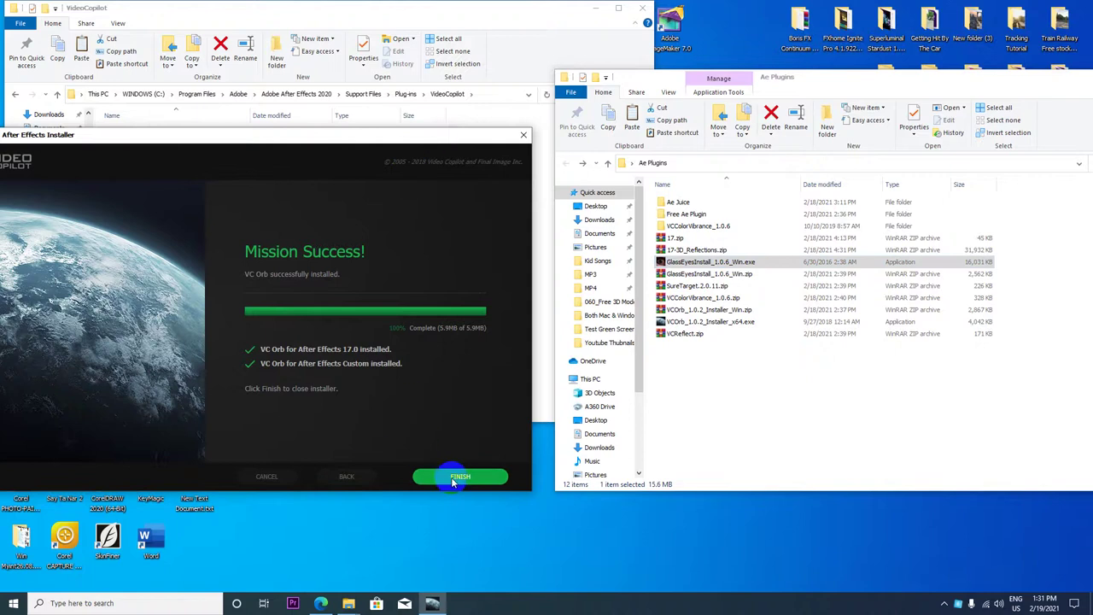
{"action": "left_click", "coordinate": [453, 480]}
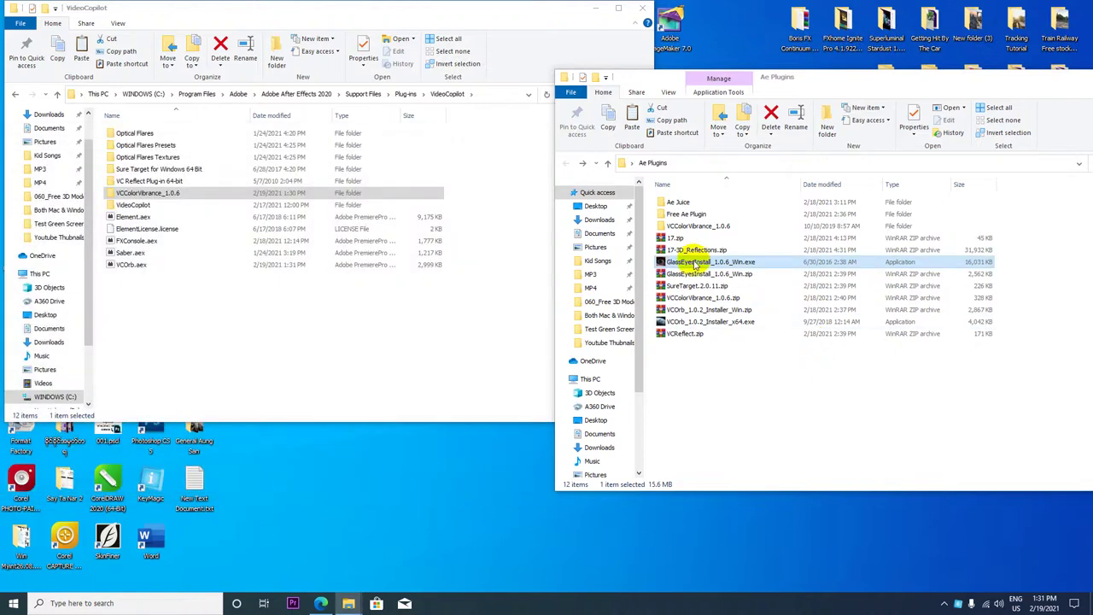
Run the Glass Eyes installer as administrator with Custom location Documents\VideoCopilot, install, and finish.
{"action": "right_click", "coordinate": [695, 265]}
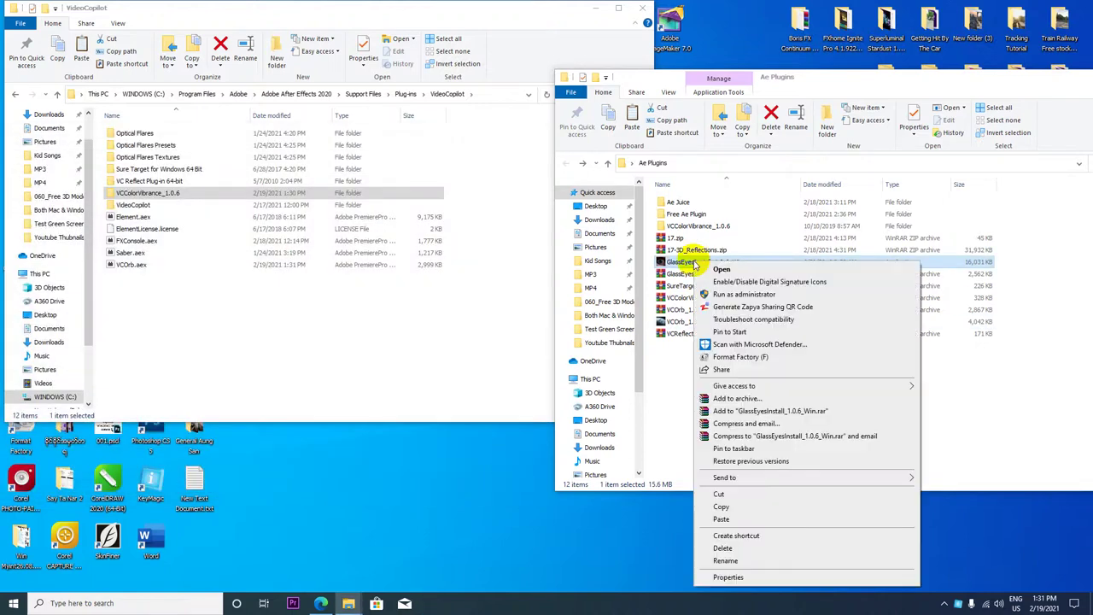
{"action": "left_click", "coordinate": [747, 295]}
{"action": "left_click", "coordinate": [534, 321]}
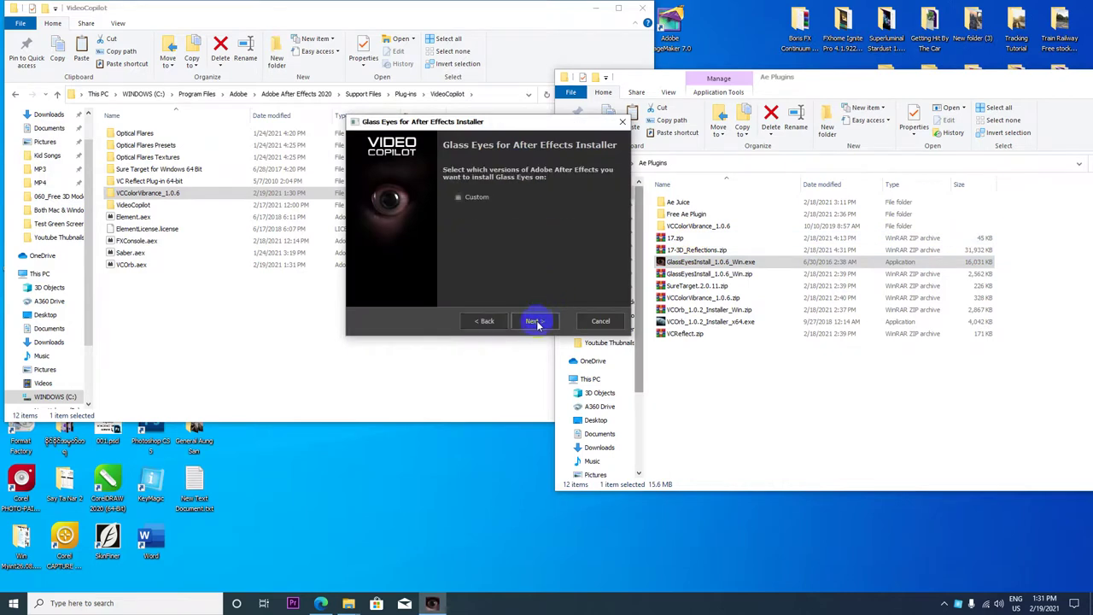
{"action": "left_click", "coordinate": [478, 199]}
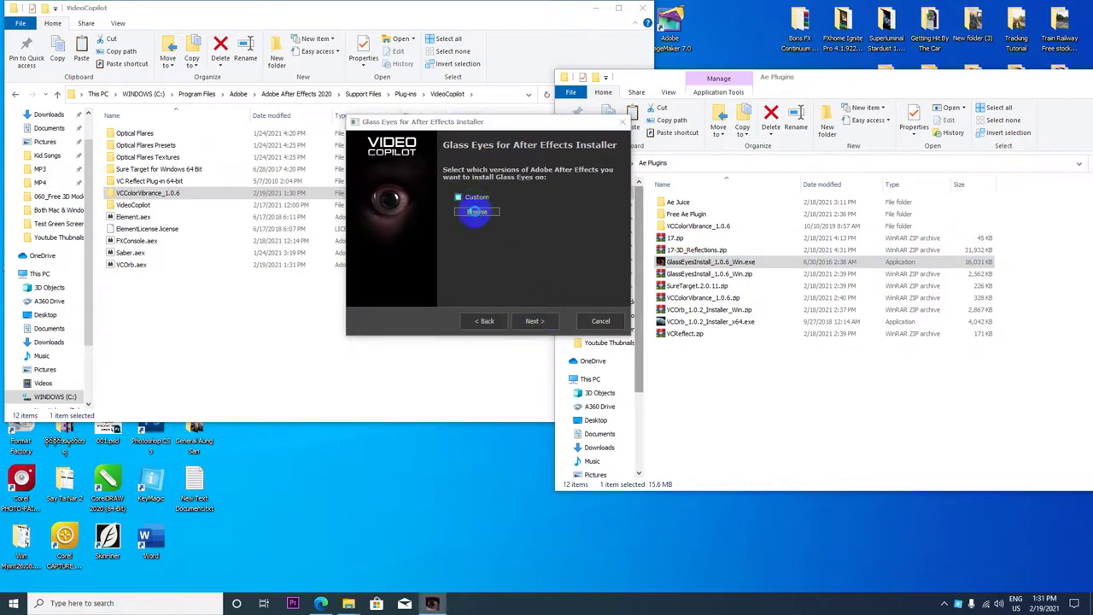
{"action": "left_click", "coordinate": [477, 211]}
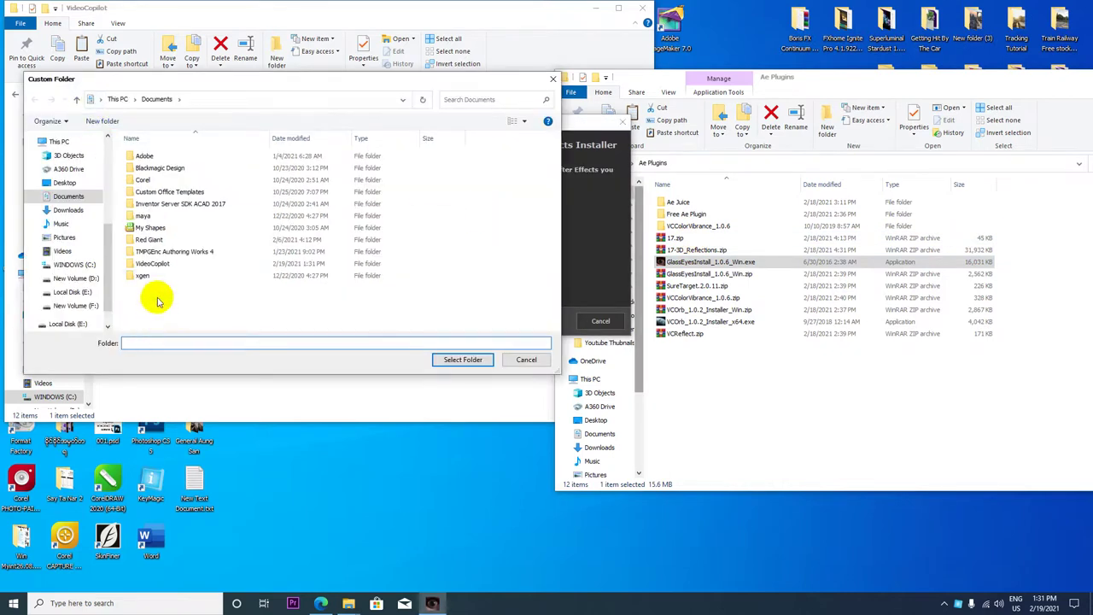
{"action": "left_click", "coordinate": [152, 263]}
{"action": "left_click", "coordinate": [462, 360]}
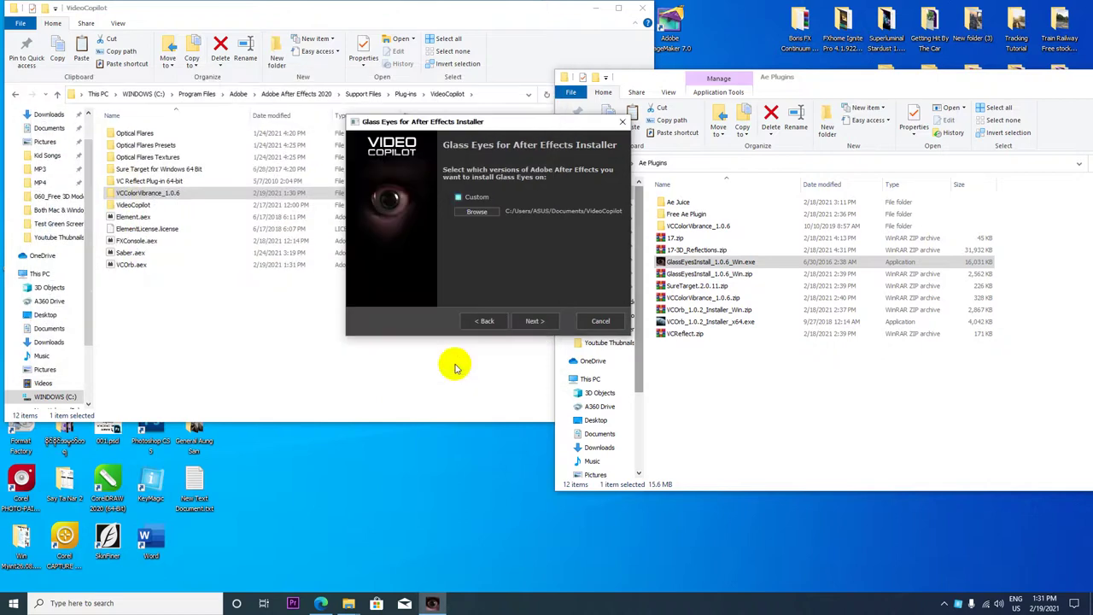
{"action": "left_click", "coordinate": [535, 321]}
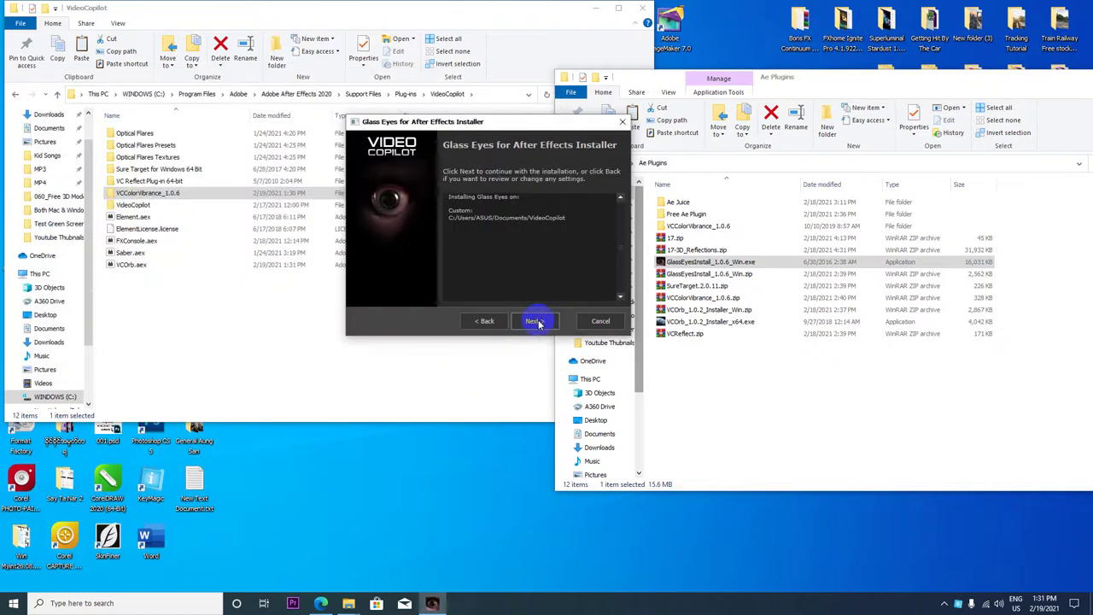
{"action": "left_click", "coordinate": [538, 322]}
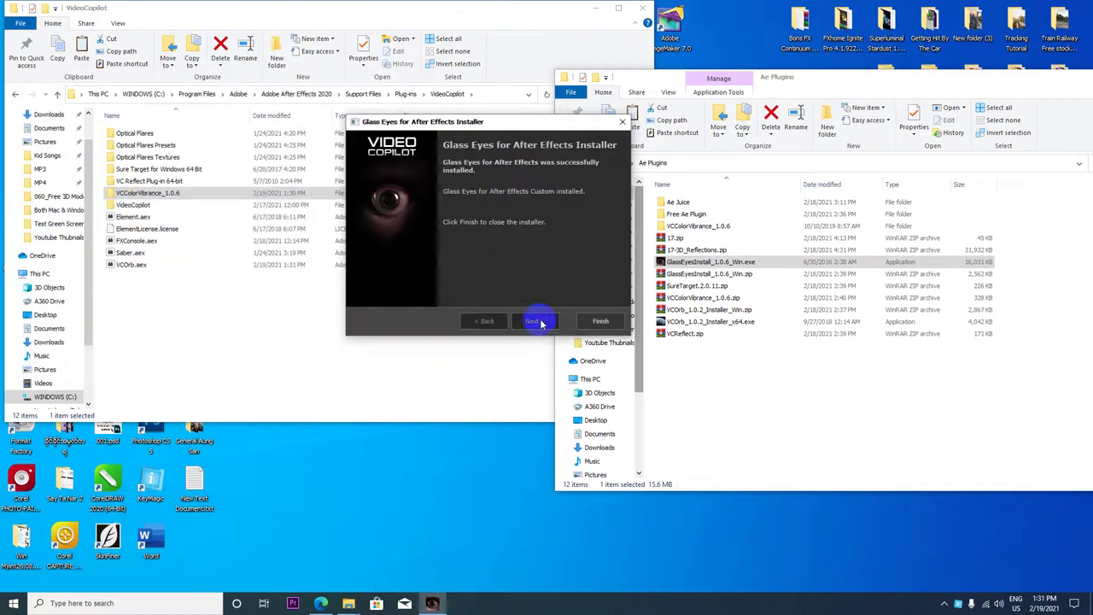
{"action": "left_click", "coordinate": [600, 321]}
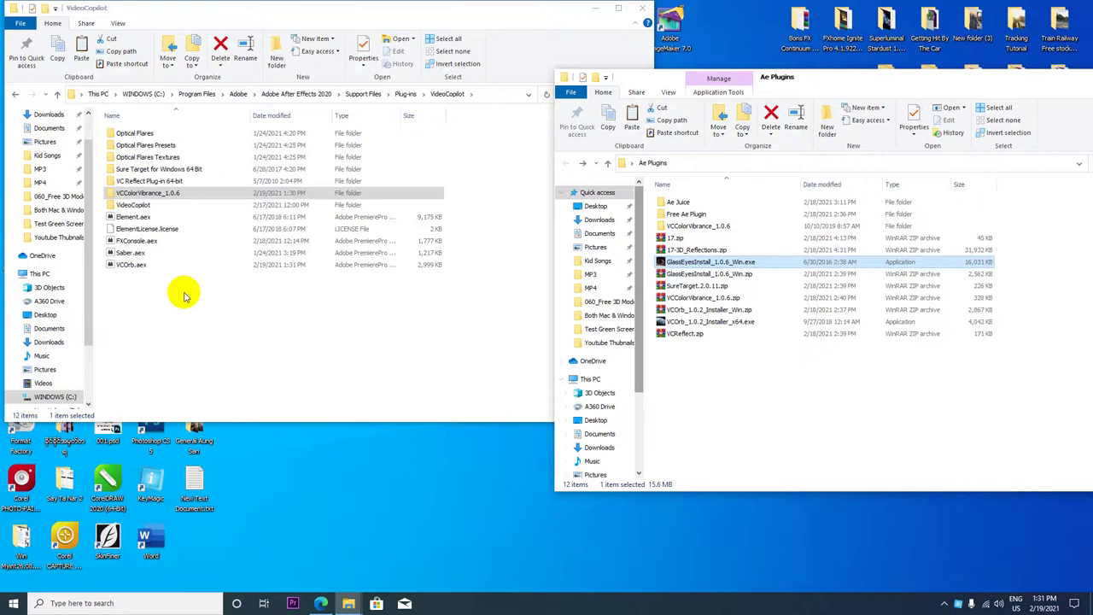
Refresh the VideoCopilot folder, then delete the VC Orb and Glass Eyes installer programs.
{"action": "double_click", "coordinate": [133, 205]}
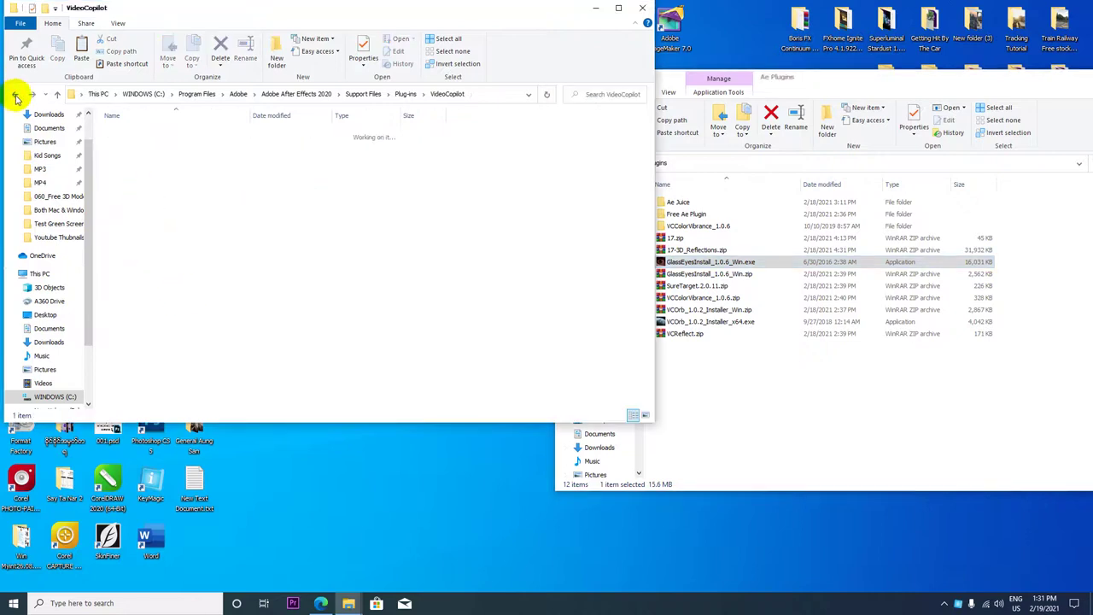
{"action": "right_click", "coordinate": [173, 311]}
{"action": "left_click", "coordinate": [203, 355]}
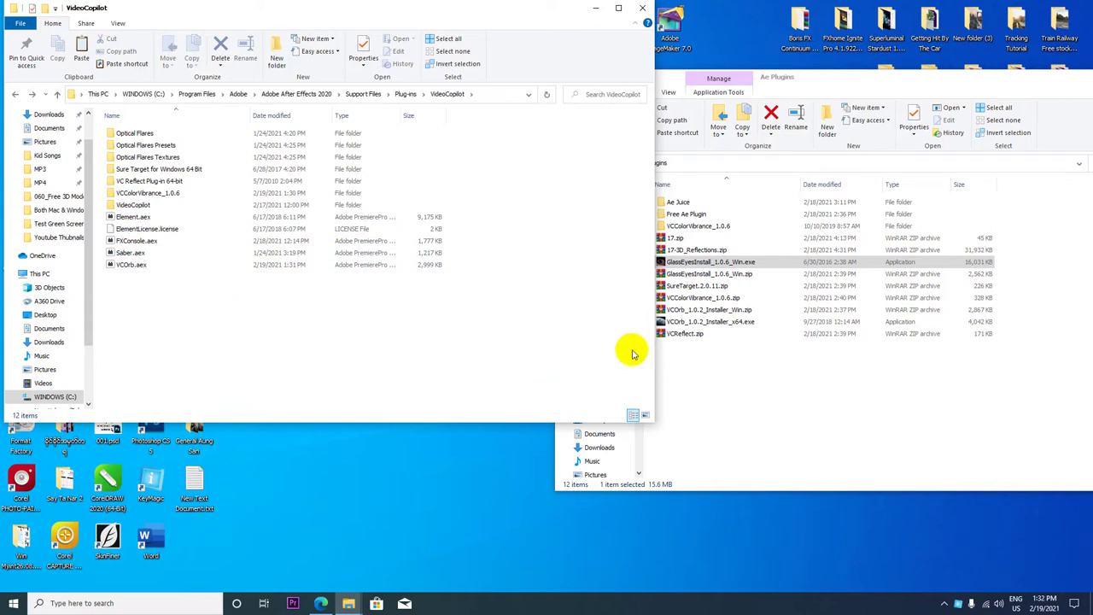
{"action": "left_click", "coordinate": [709, 323]}
{"action": "key", "text": "Delete"}
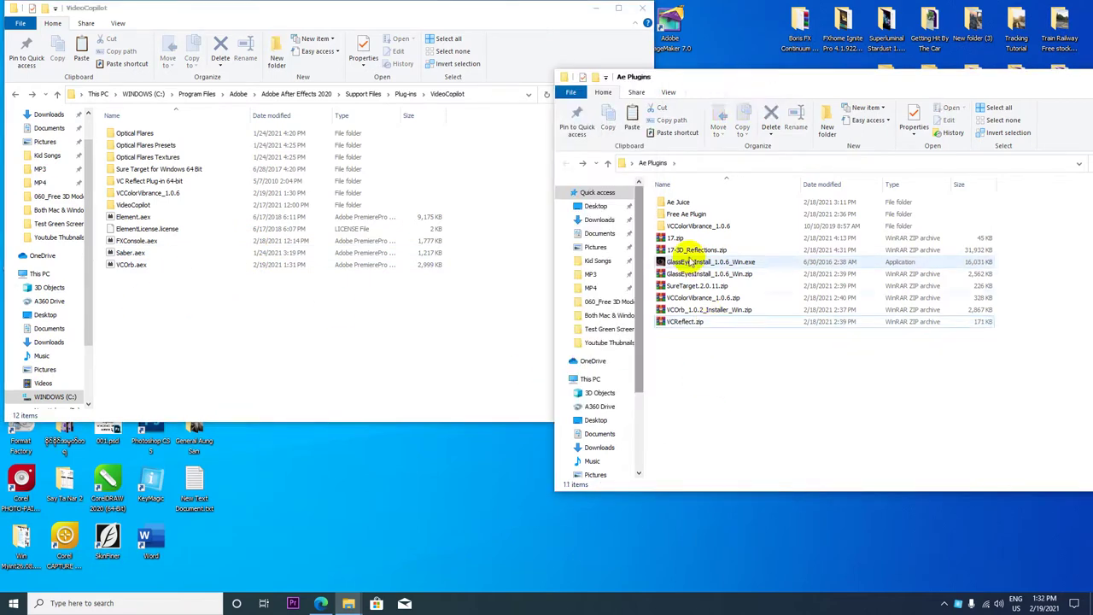
{"action": "left_click", "coordinate": [690, 262]}
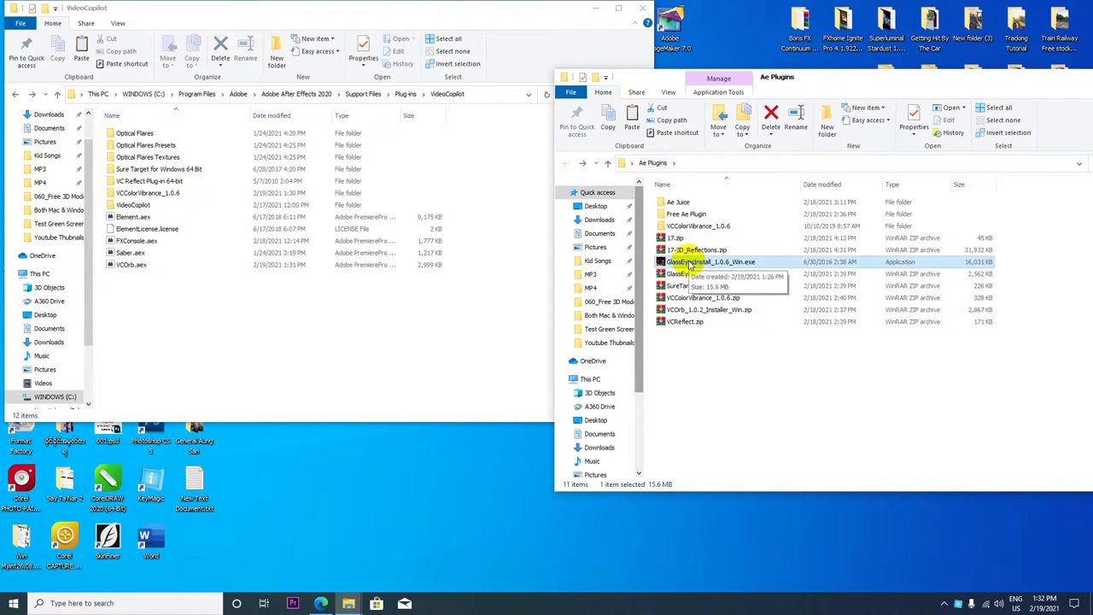
{"action": "key", "text": "Delete"}
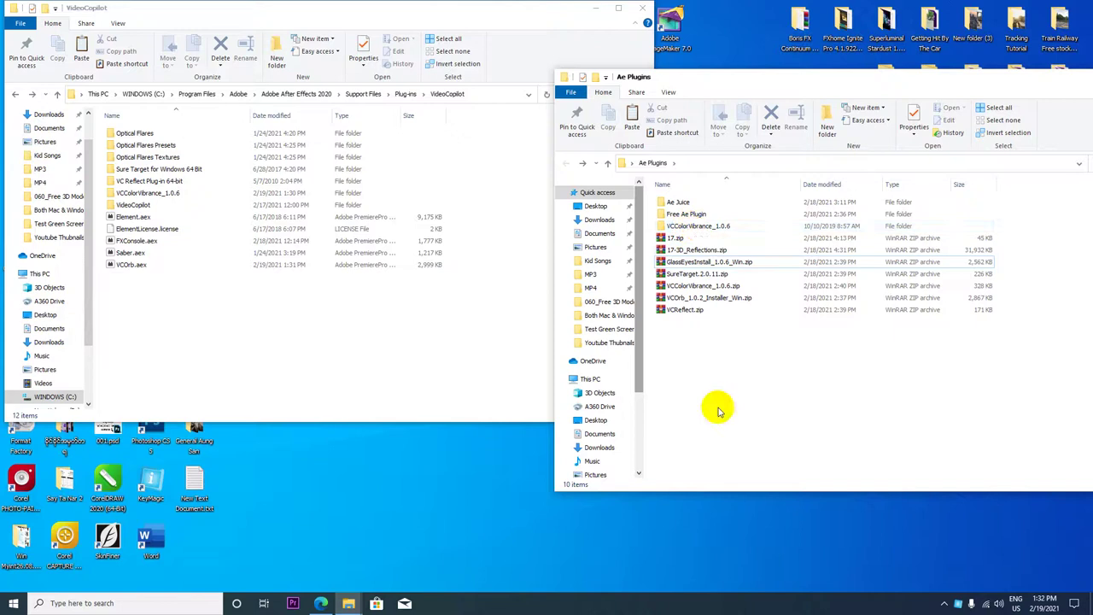
Check the VCColorVibrance_1.0.6, Free Ae Plugin and Ae Juice folders, then select the seven zips.
{"action": "double_click", "coordinate": [696, 226]}
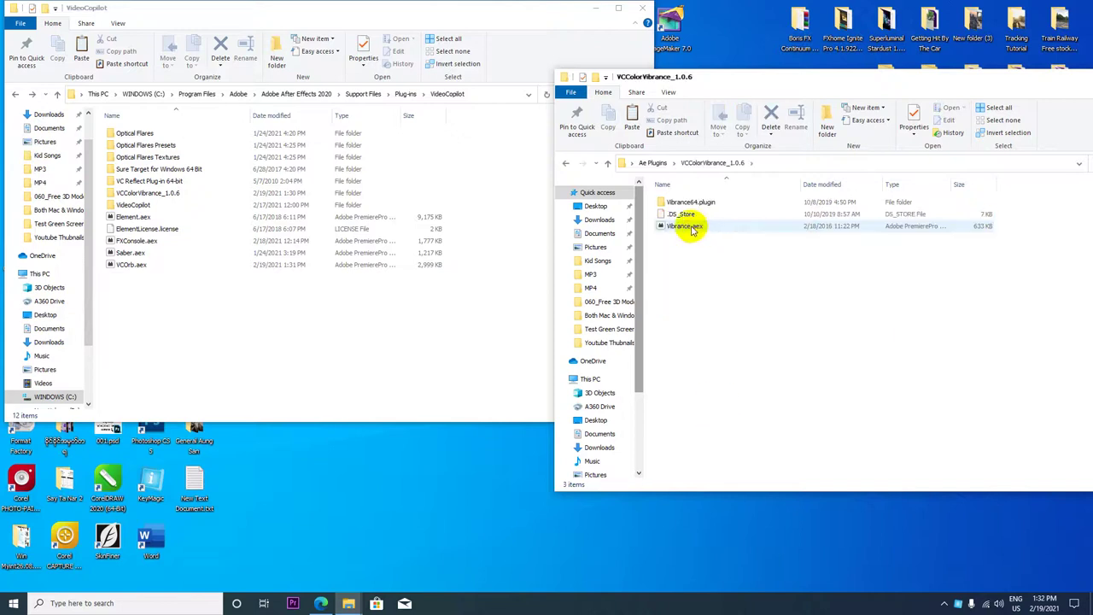
{"action": "left_click", "coordinate": [565, 162]}
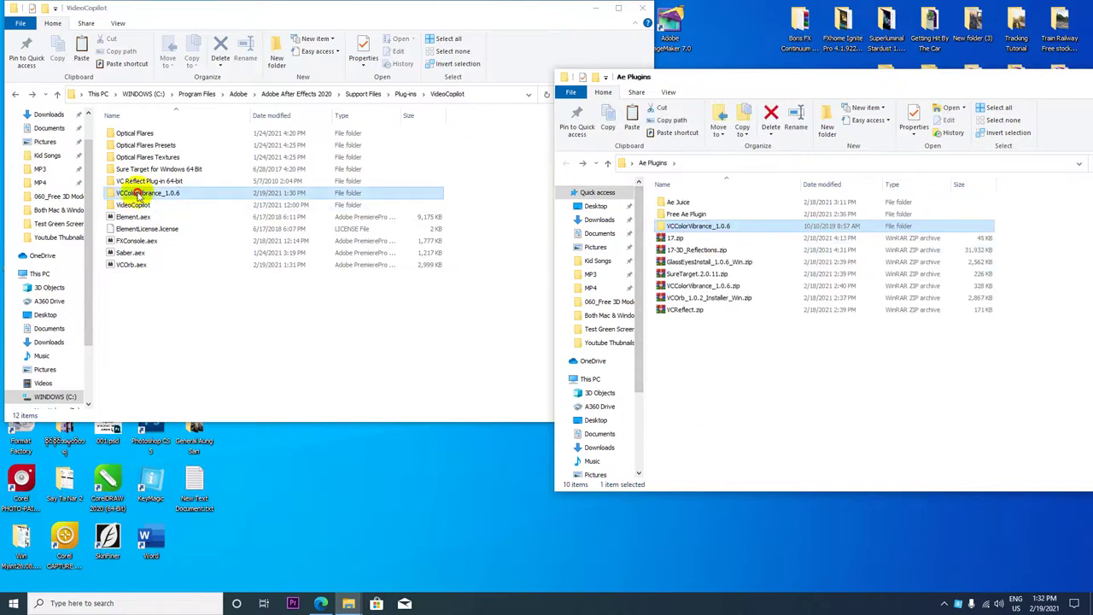
{"action": "left_click", "coordinate": [137, 196]}
{"action": "left_click", "coordinate": [719, 226]}
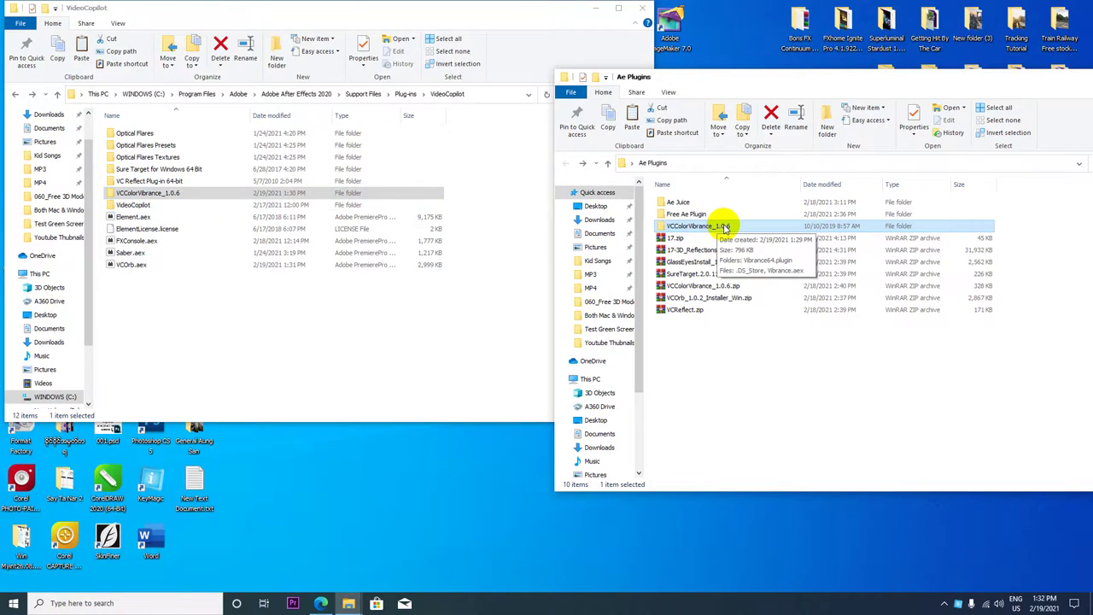
{"action": "double_click", "coordinate": [692, 214]}
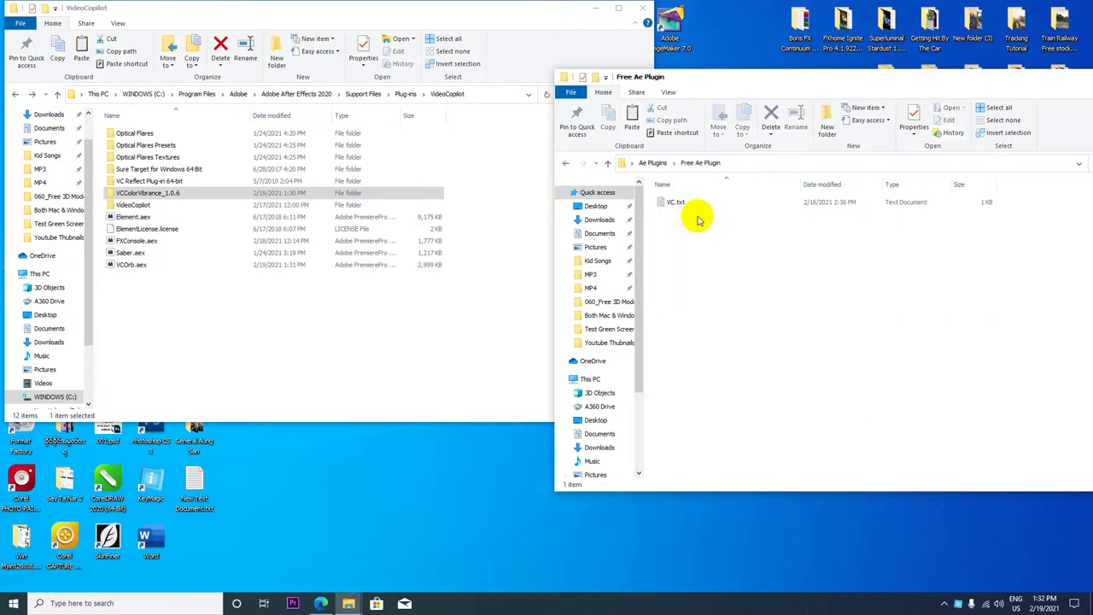
{"action": "left_click", "coordinate": [566, 163]}
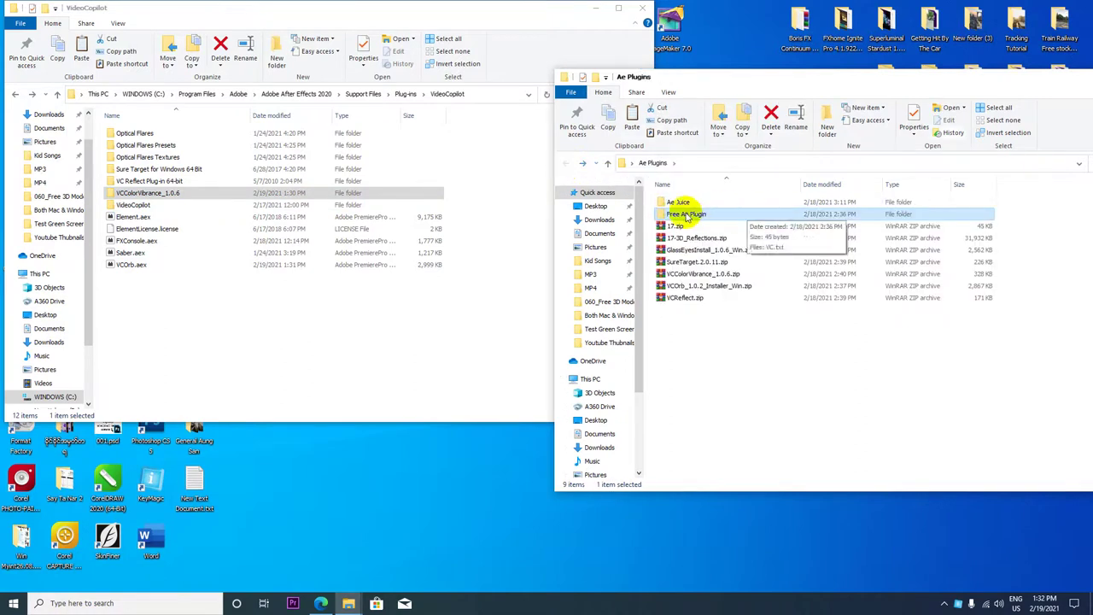
{"action": "double_click", "coordinate": [688, 203]}
{"action": "left_click", "coordinate": [564, 163]}
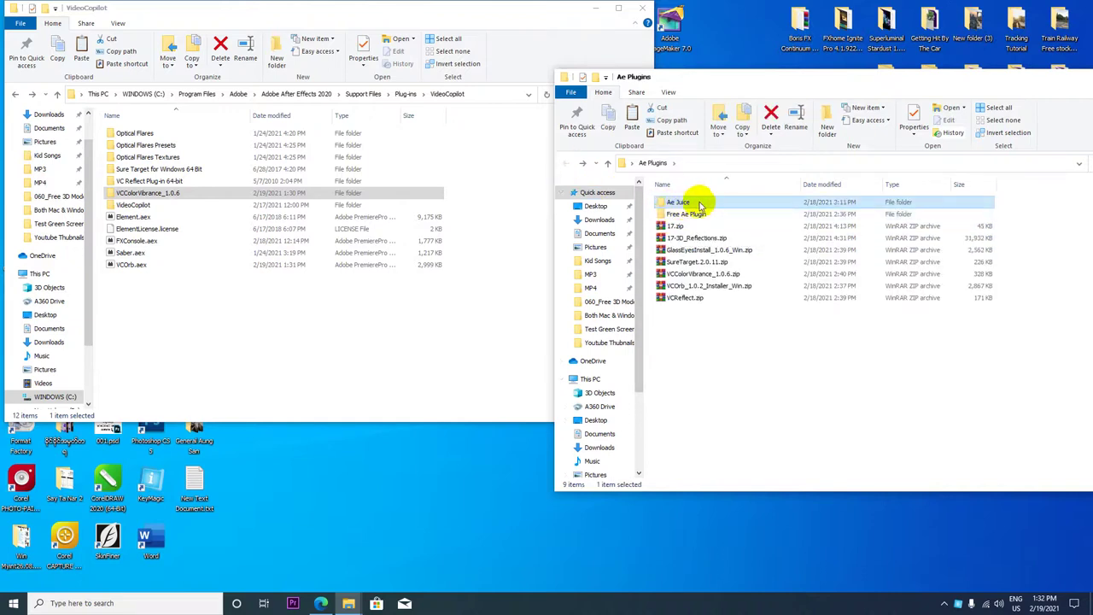
{"action": "mouse_move", "coordinate": [681, 330]}
{"action": "left_mouse_down"}
{"action": "mouse_move", "coordinate": [680, 224]}
{"action": "mouse_move", "coordinate": [693, 240]}
{"action": "mouse_move", "coordinate": [705, 226]}
{"action": "left_mouse_up"}
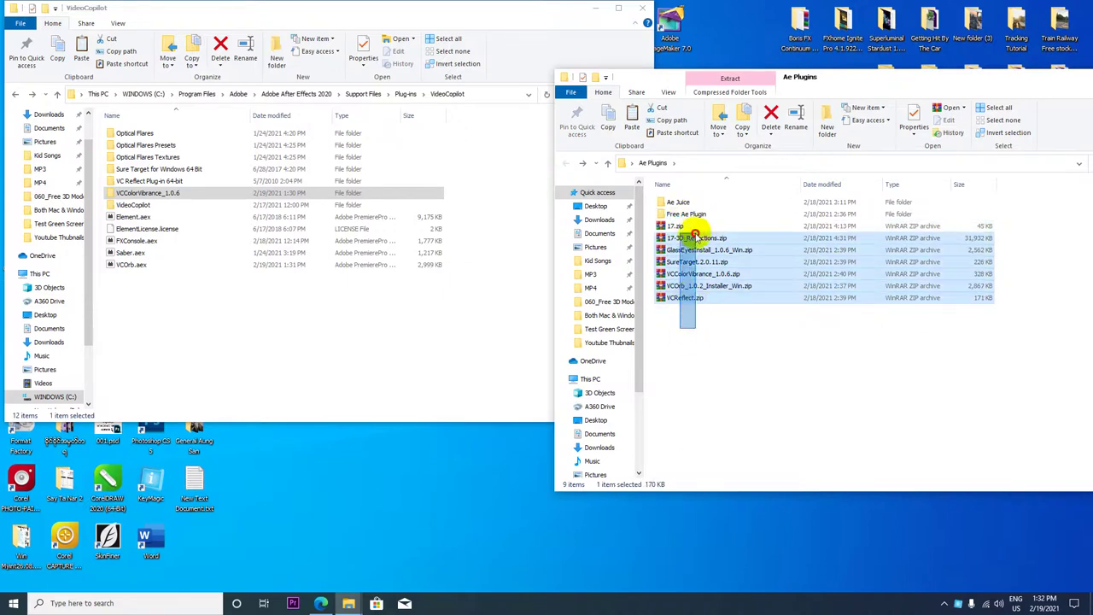
Close the VideoCopilot window, minimize Ae Plugins, and refresh the desktop.
{"action": "left_click", "coordinate": [640, 8]}
{"action": "left_click_drag", "start_coordinate": [884, 88], "coordinate": [621, 84]}
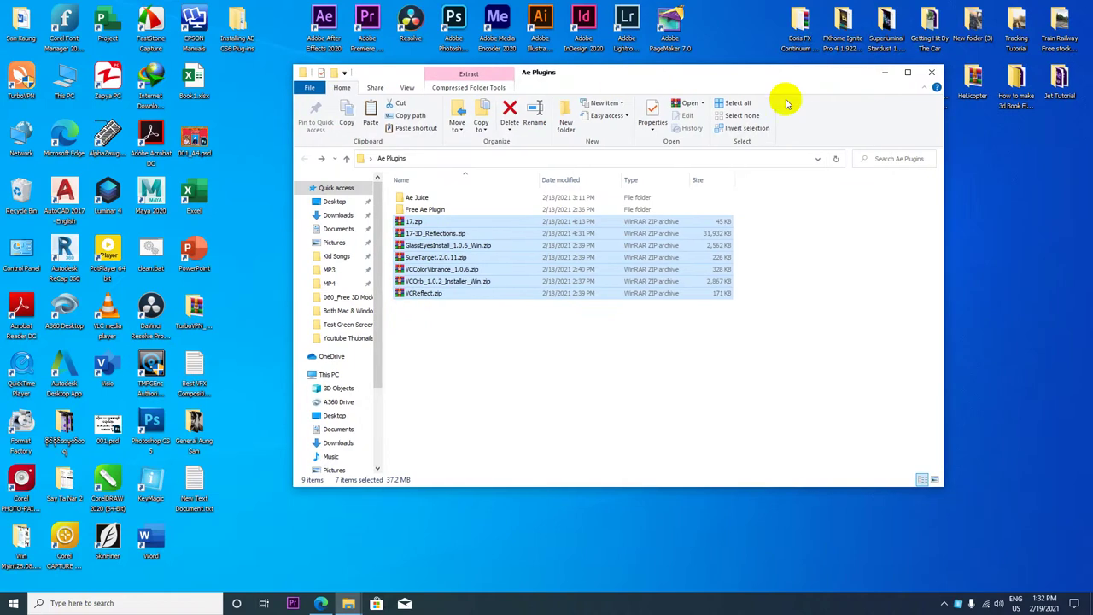
{"action": "left_click", "coordinate": [878, 75]}
{"action": "right_click", "coordinate": [416, 185]}
{"action": "left_click", "coordinate": [446, 221]}
{"action": "right_click", "coordinate": [437, 218]}
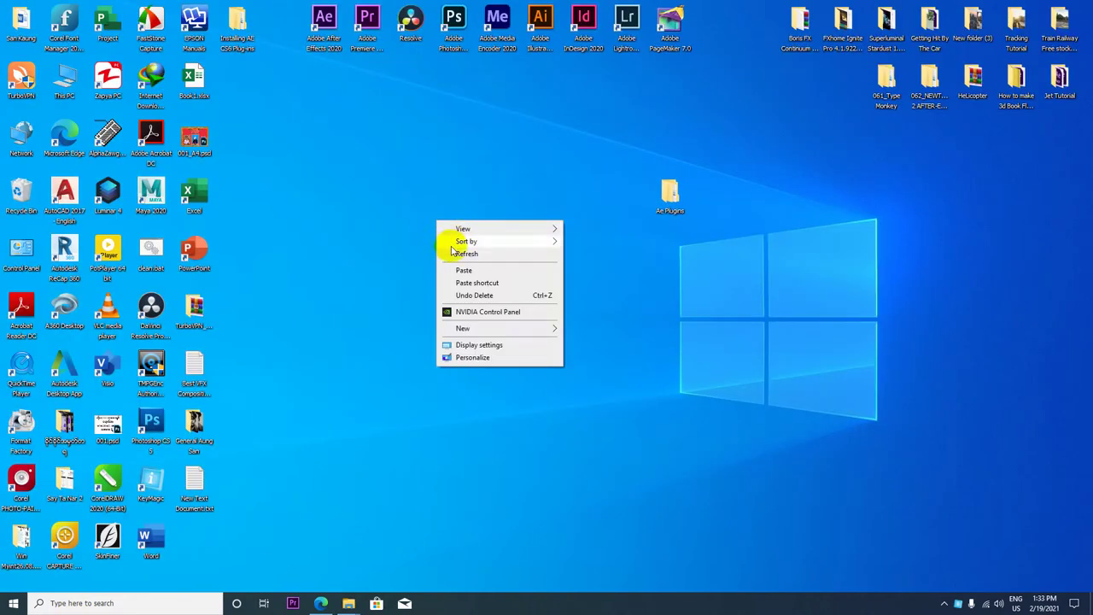
Close the remaining Ae Plugins and New Lessons folder windows and refresh the desktop.
{"action": "left_click", "coordinate": [345, 603]}
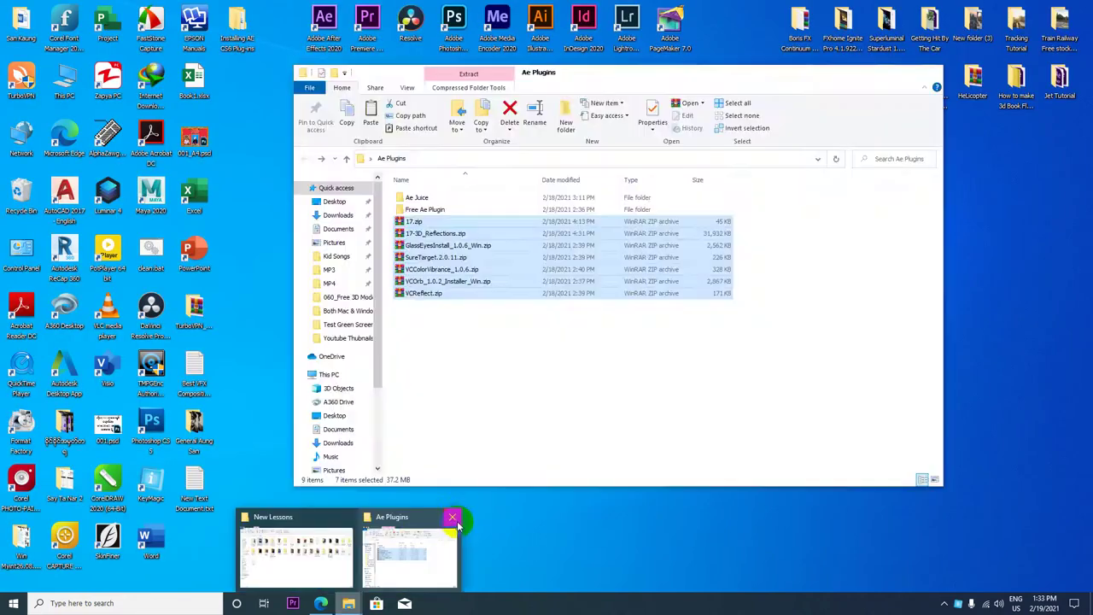
{"action": "left_click", "coordinate": [452, 517]}
{"action": "left_click", "coordinate": [401, 519]}
{"action": "right_click", "coordinate": [398, 229]}
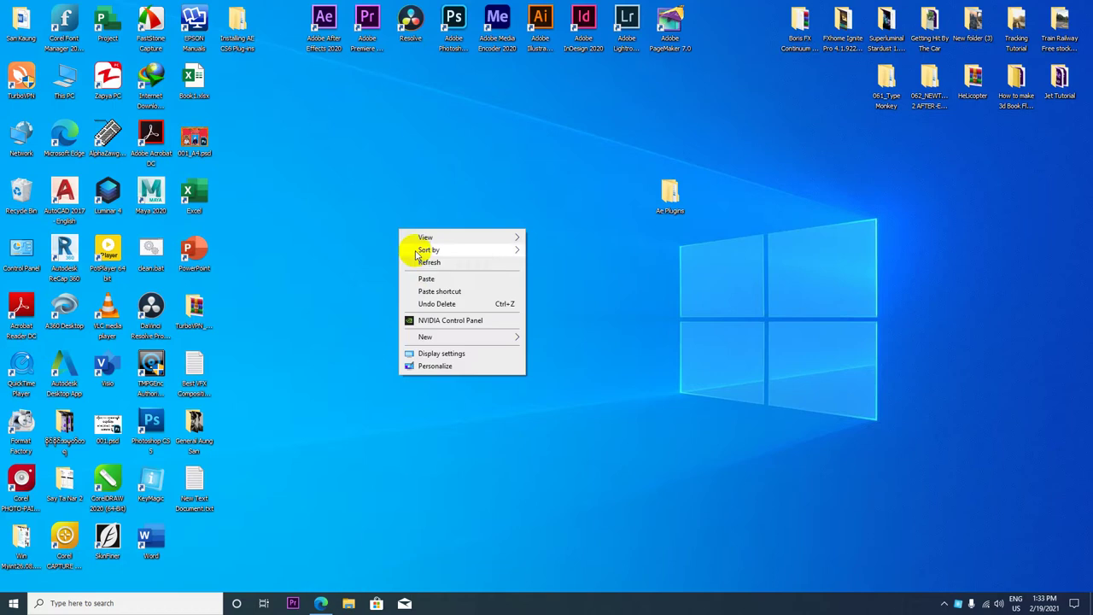
{"action": "left_click", "coordinate": [417, 261]}
{"action": "left_click", "coordinate": [329, 26]}
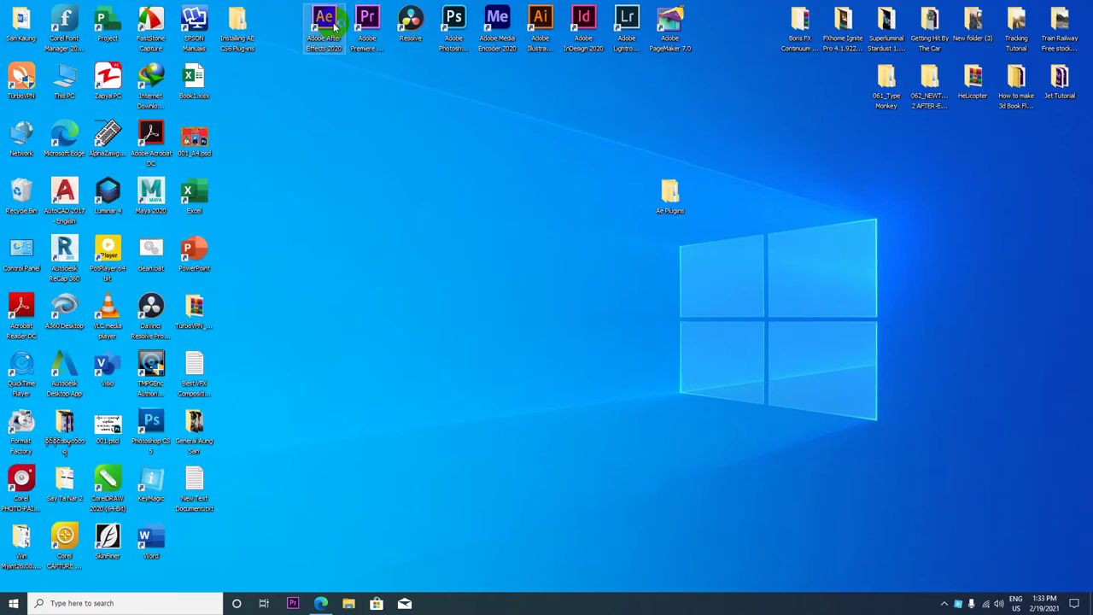
Launch After Effects 2020 and create a new composition, Comp 1 at HDTV 1080 29.97.
{"action": "left_click", "coordinate": [313, 31]}
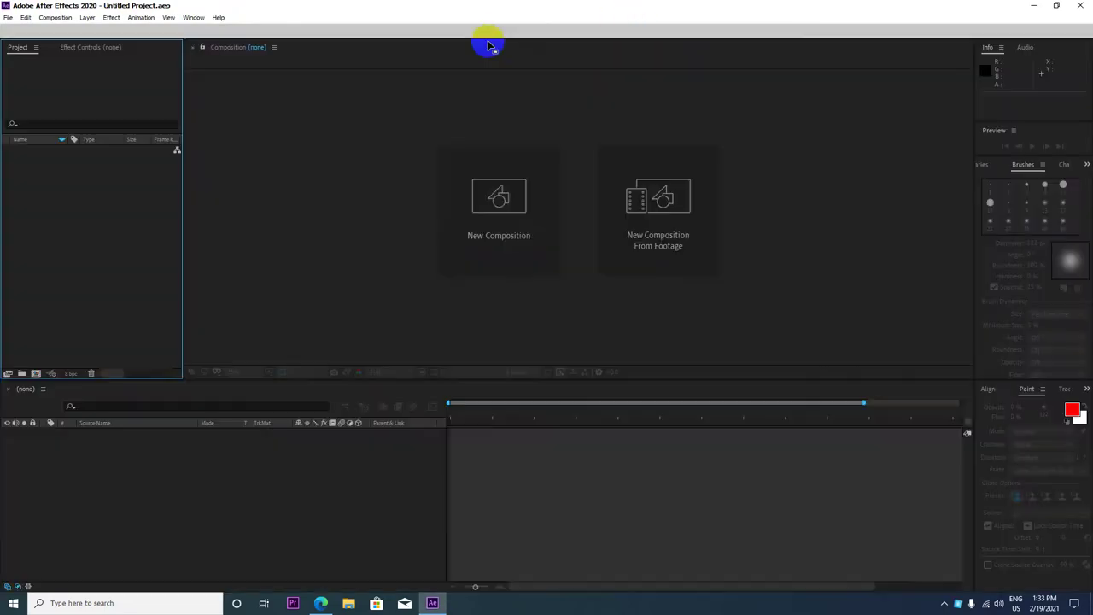
{"action": "left_click", "coordinate": [500, 206]}
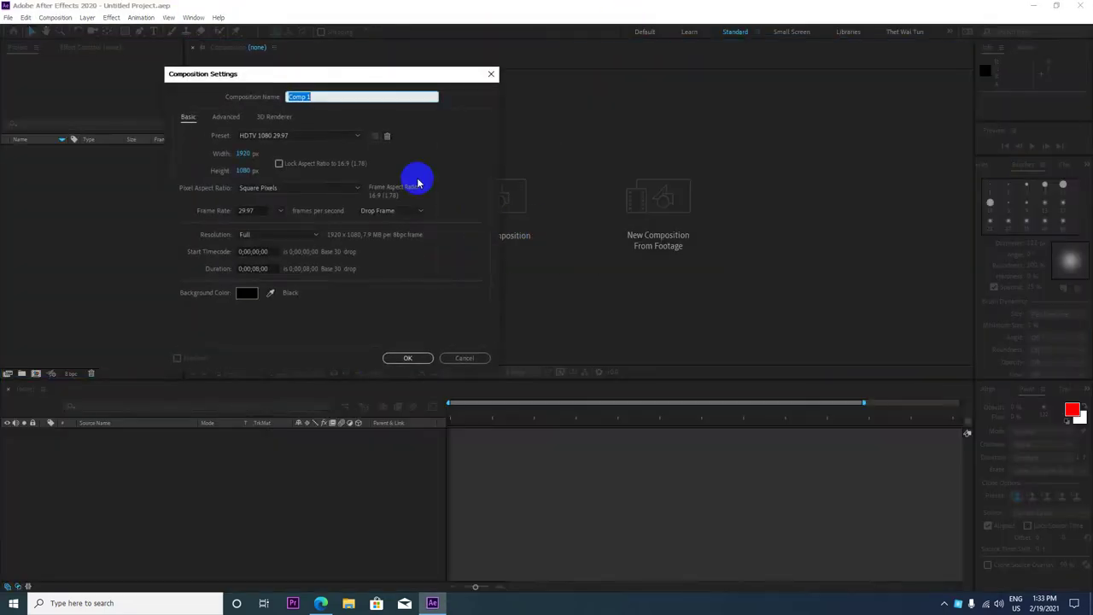
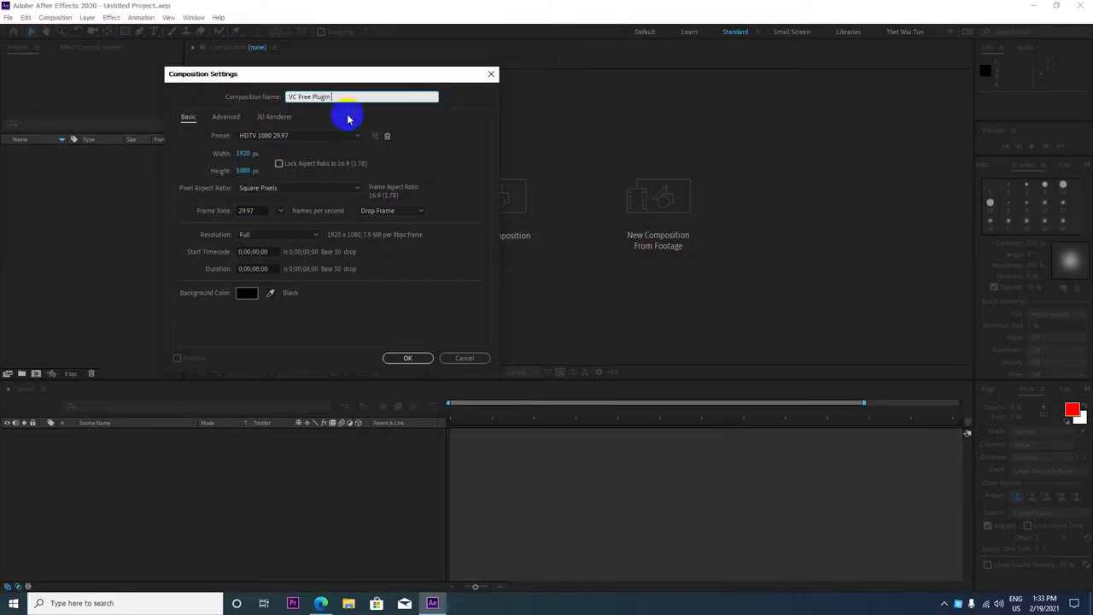
Create the 1920×1080 'VC Free Plugin' composition and add a comp-size green solid named 'E3D'.
{"action": "left_click", "coordinate": [400, 359]}
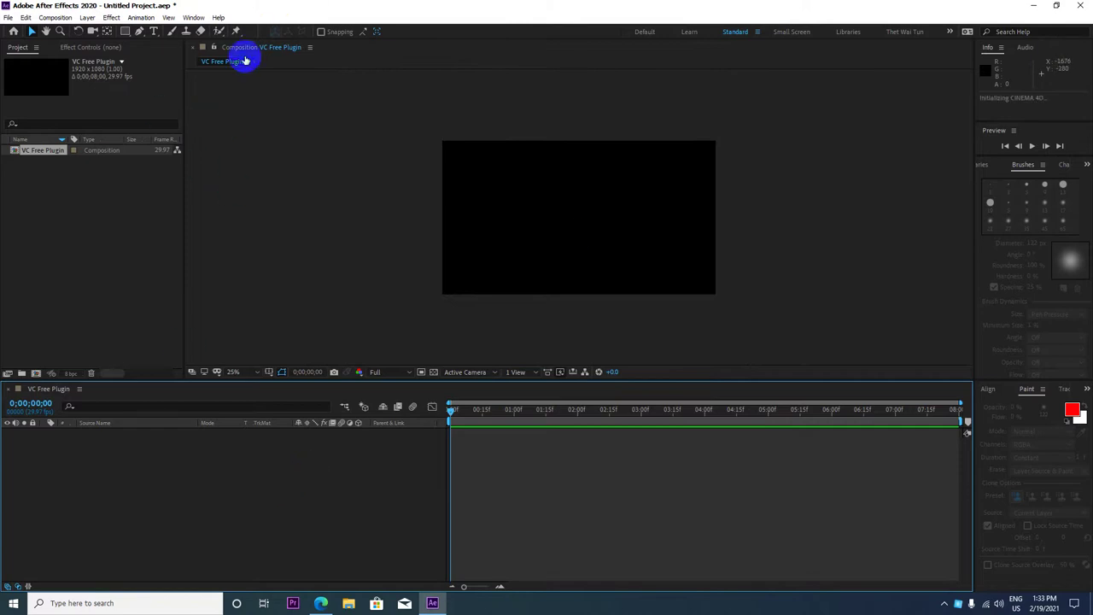
{"action": "left_click", "coordinate": [1033, 7]}
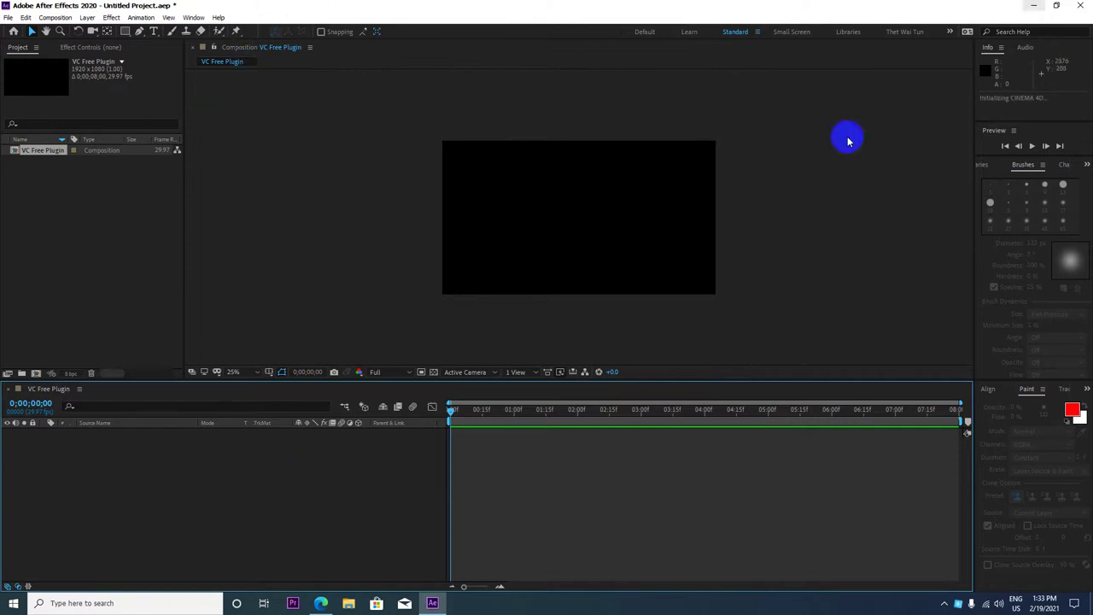
{"action": "right_click", "coordinate": [163, 439]}
{"action": "mouse_move", "coordinate": [240, 347]}
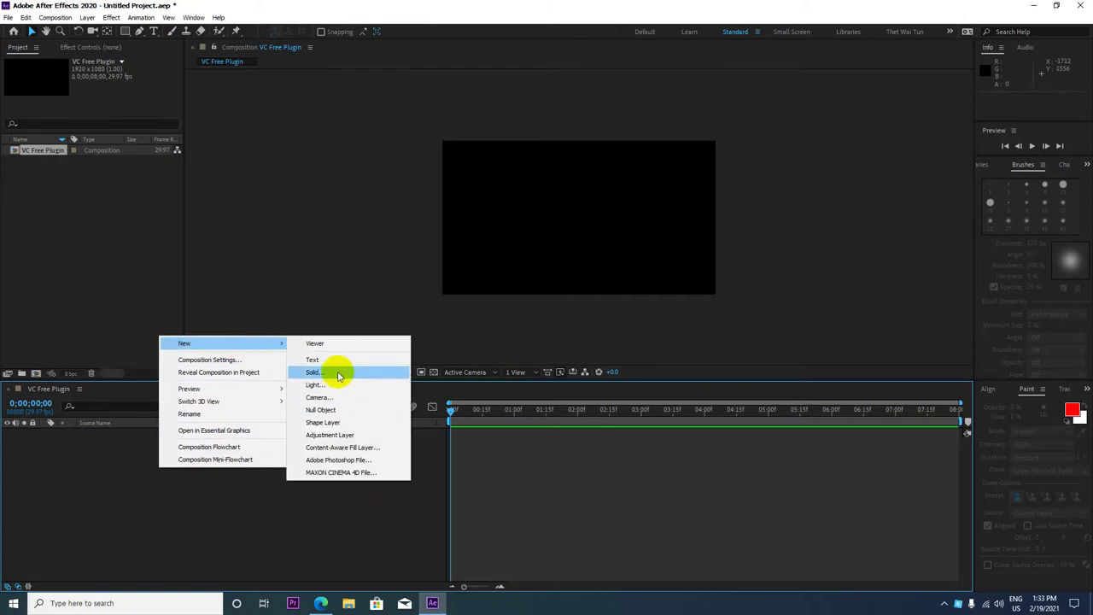
{"action": "left_click", "coordinate": [338, 376]}
{"action": "type", "text": "E3D"}
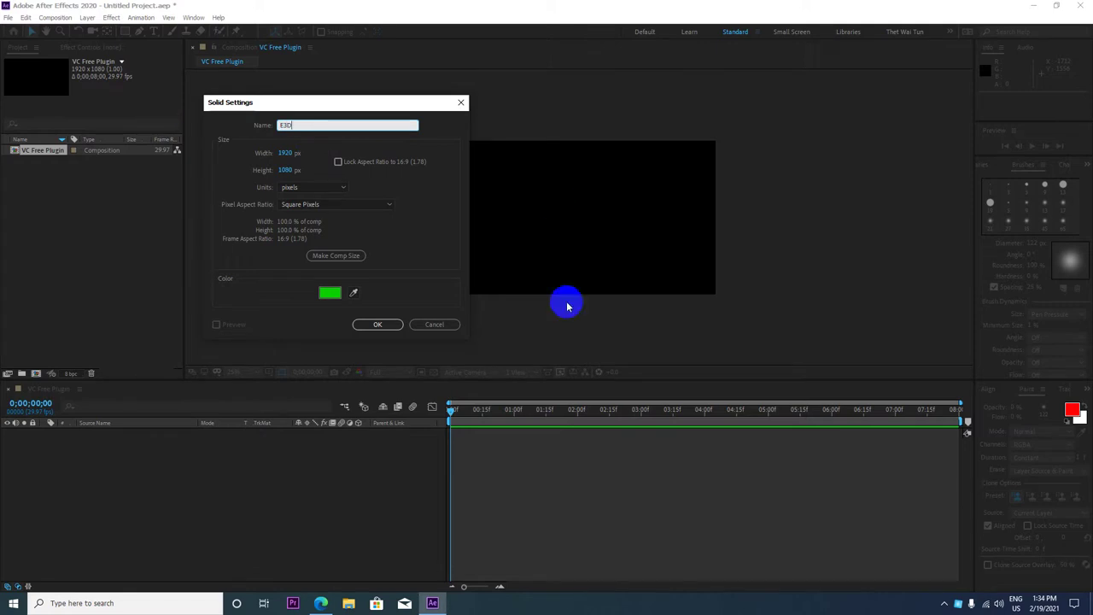
{"action": "left_click", "coordinate": [336, 256]}
{"action": "left_click", "coordinate": [377, 324]}
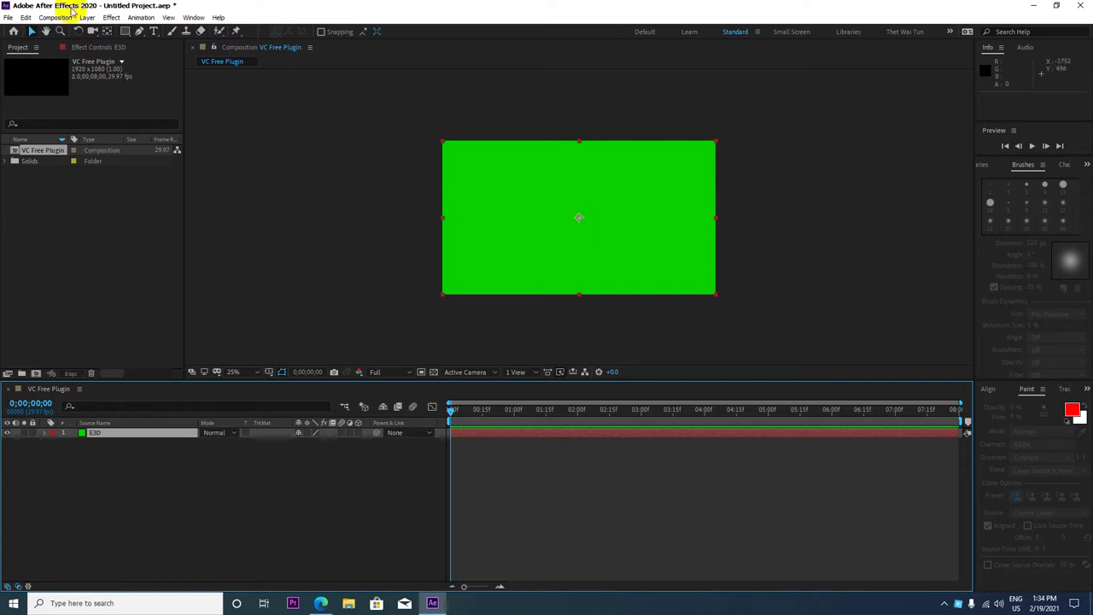
Select the E3D layer and apply Effect > Video Copilot > Element to it.
{"action": "left_click", "coordinate": [120, 431]}
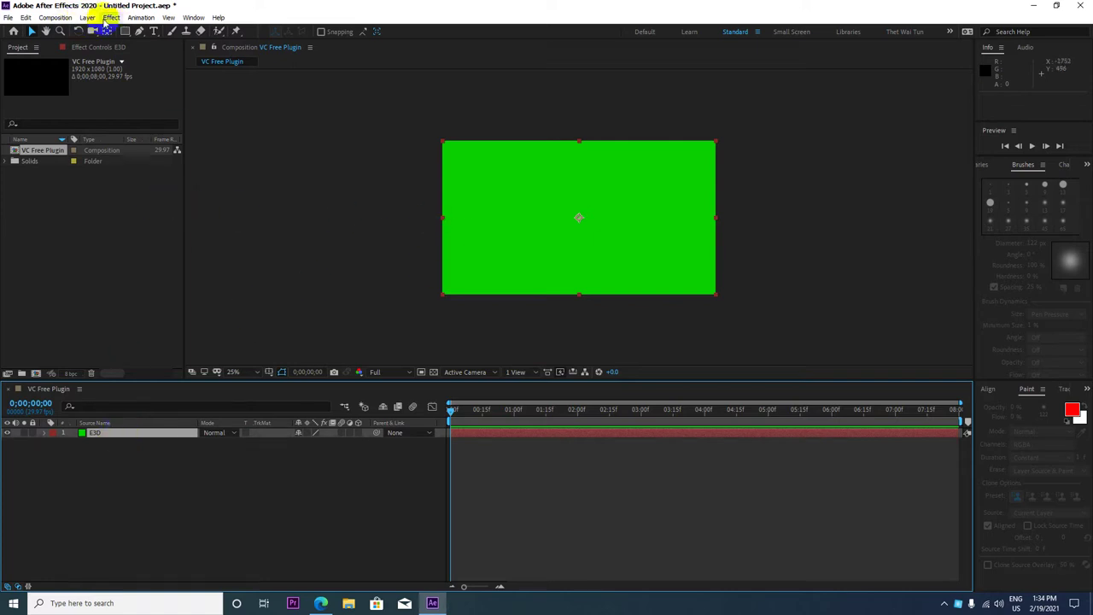
{"action": "left_click", "coordinate": [109, 18]}
{"action": "mouse_move", "coordinate": [250, 523]}
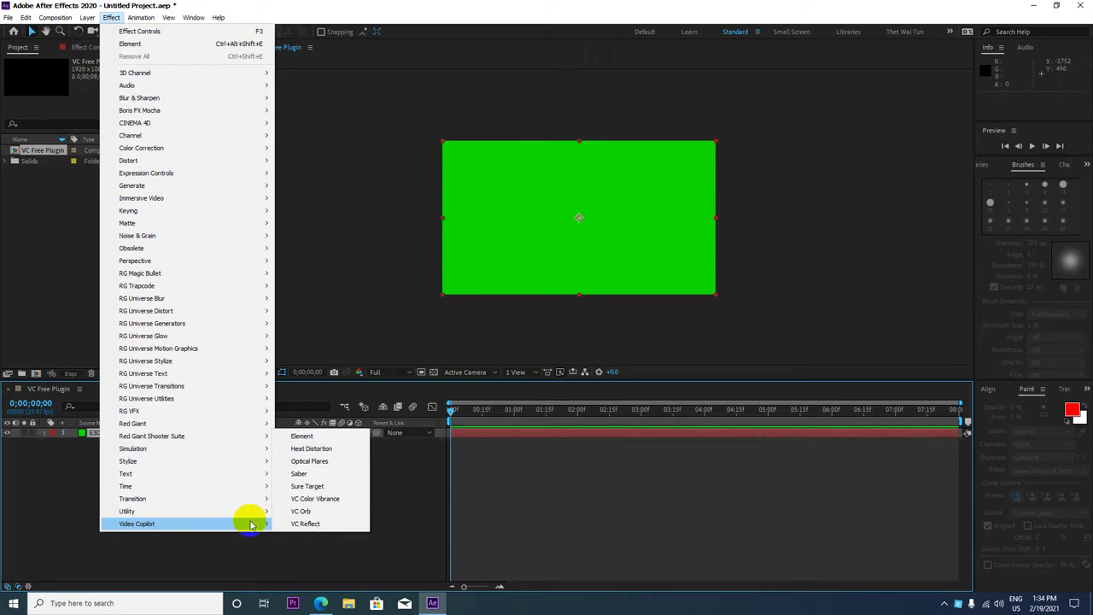
{"action": "left_click", "coordinate": [303, 437]}
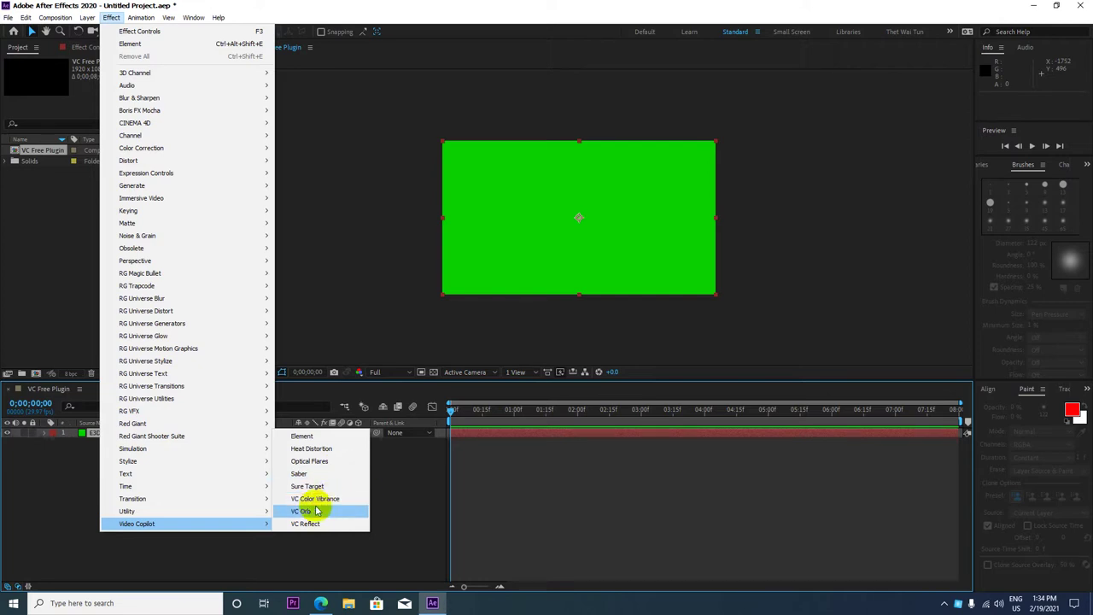
{"action": "left_click", "coordinate": [309, 525]}
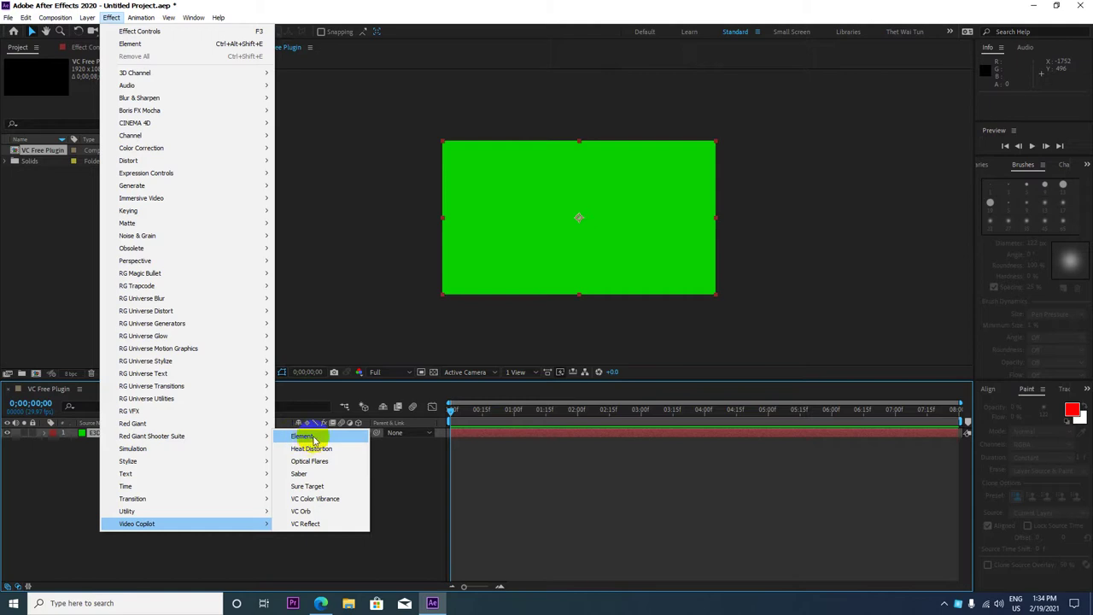
{"action": "left_click", "coordinate": [314, 439]}
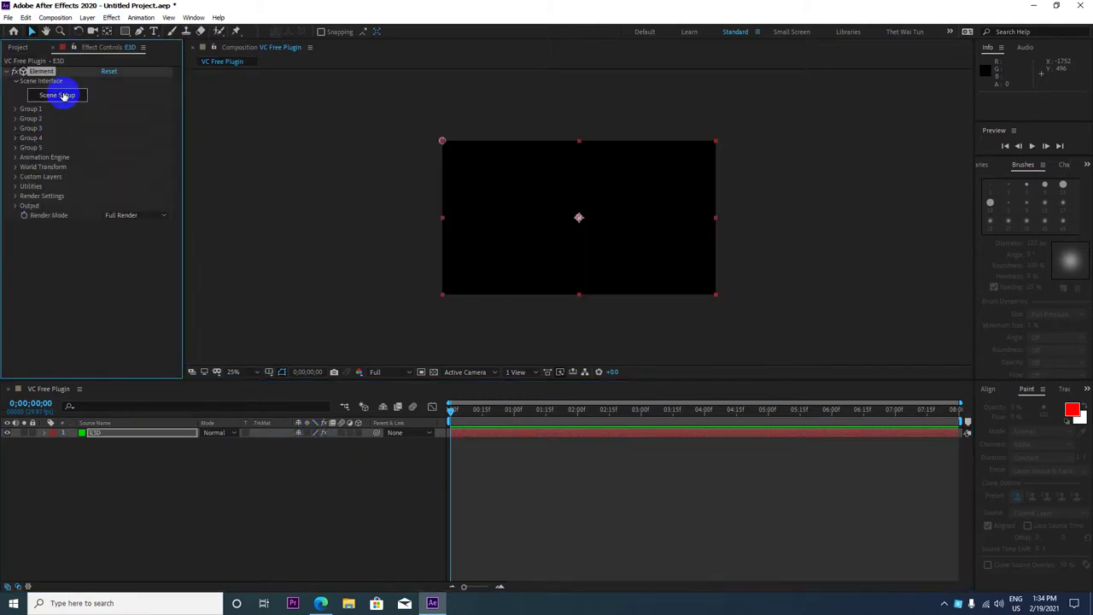
Close Element's Scene Setup, then save to the Desktop as 'Untitled Project.aep' and exit.
{"action": "left_click", "coordinate": [63, 96]}
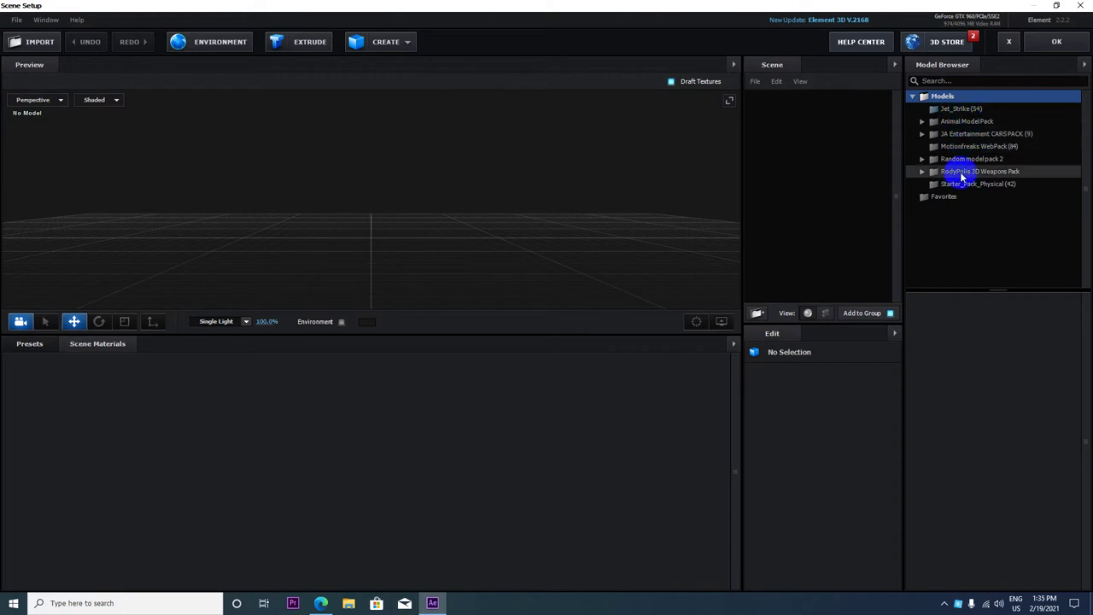
{"action": "left_click", "coordinate": [1059, 43]}
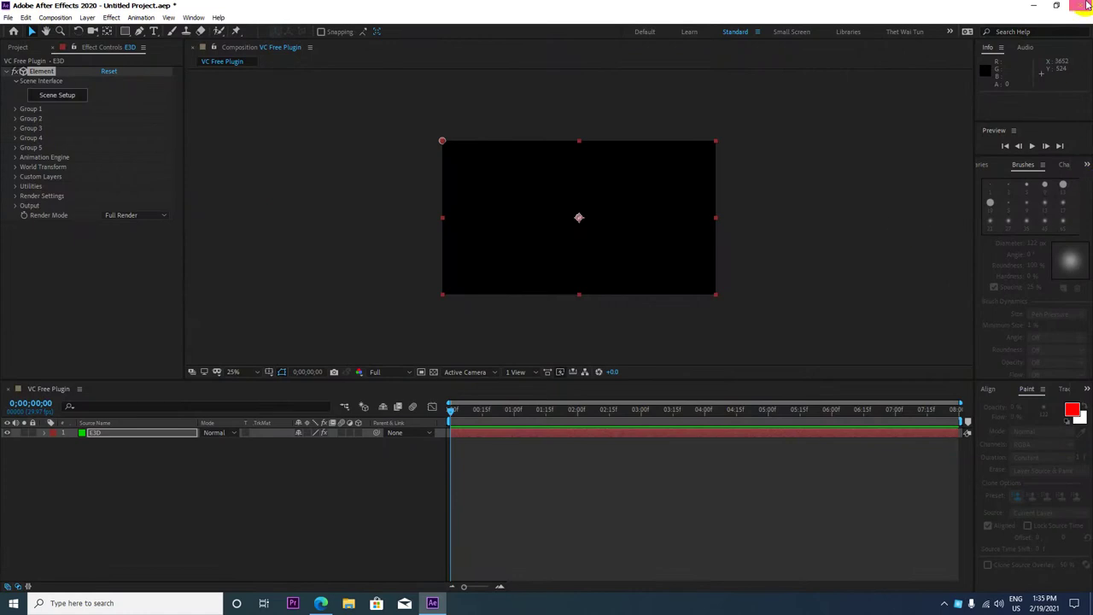
{"action": "left_click", "coordinate": [508, 315]}
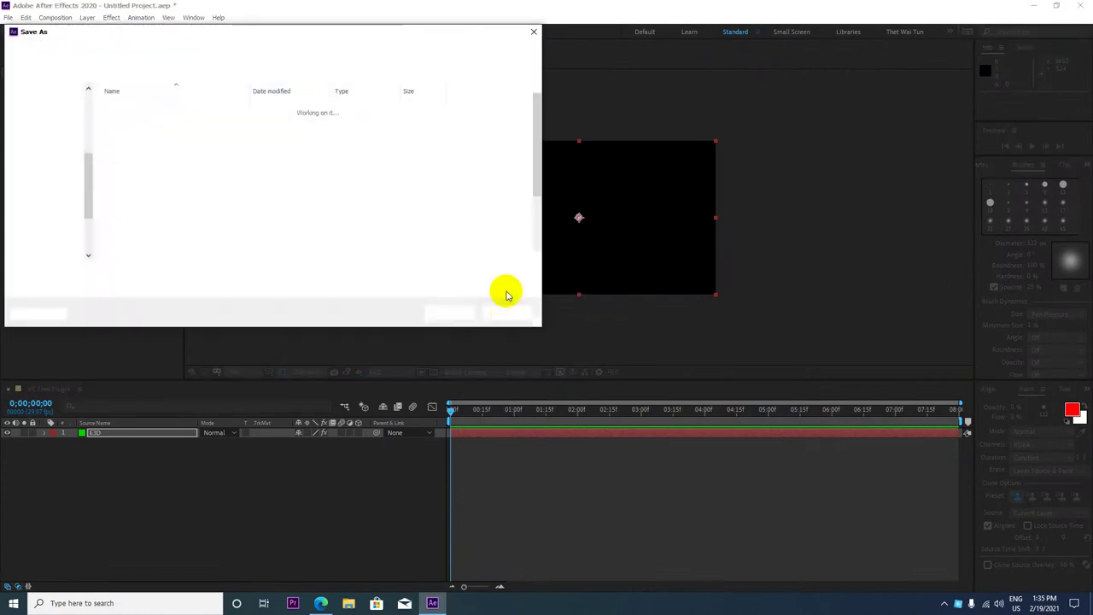
{"action": "left_click", "coordinate": [44, 167]}
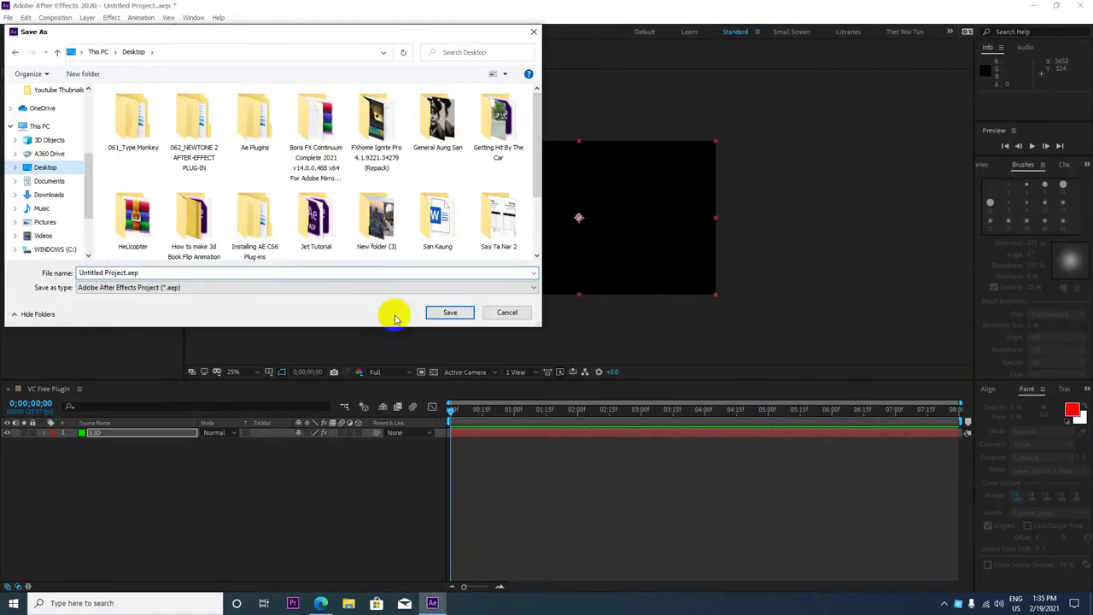
{"action": "left_click", "coordinate": [444, 312]}
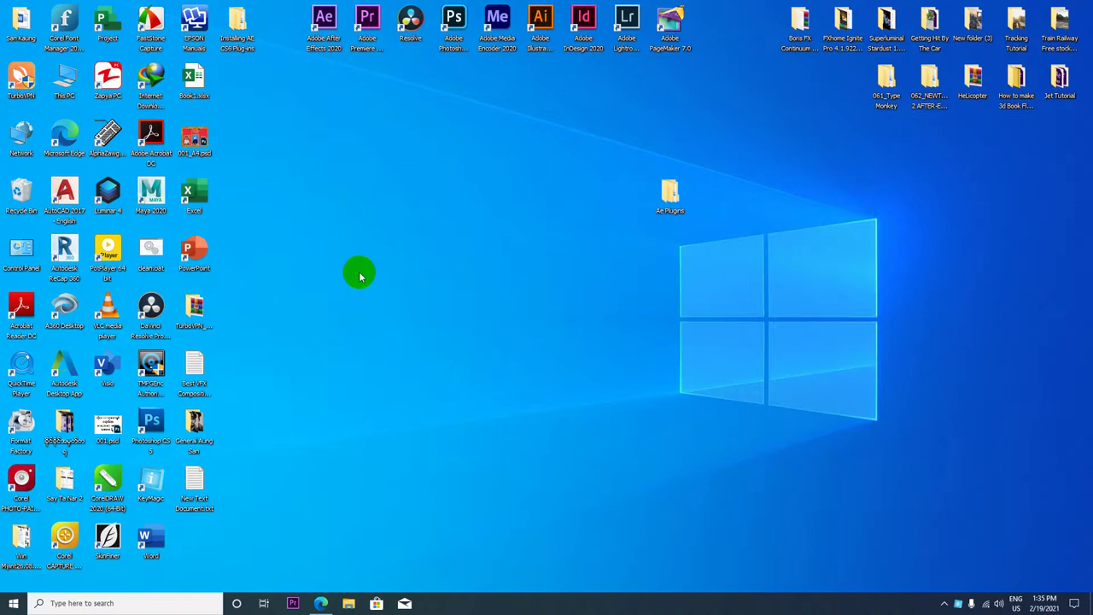
Refresh the desktop, move the saved project beside the Ae Plugins folder, and open that folder.
{"action": "right_click", "coordinate": [361, 268]}
{"action": "left_click", "coordinate": [384, 294]}
{"action": "left_click_drag", "start_coordinate": [201, 568], "coordinate": [715, 215]}
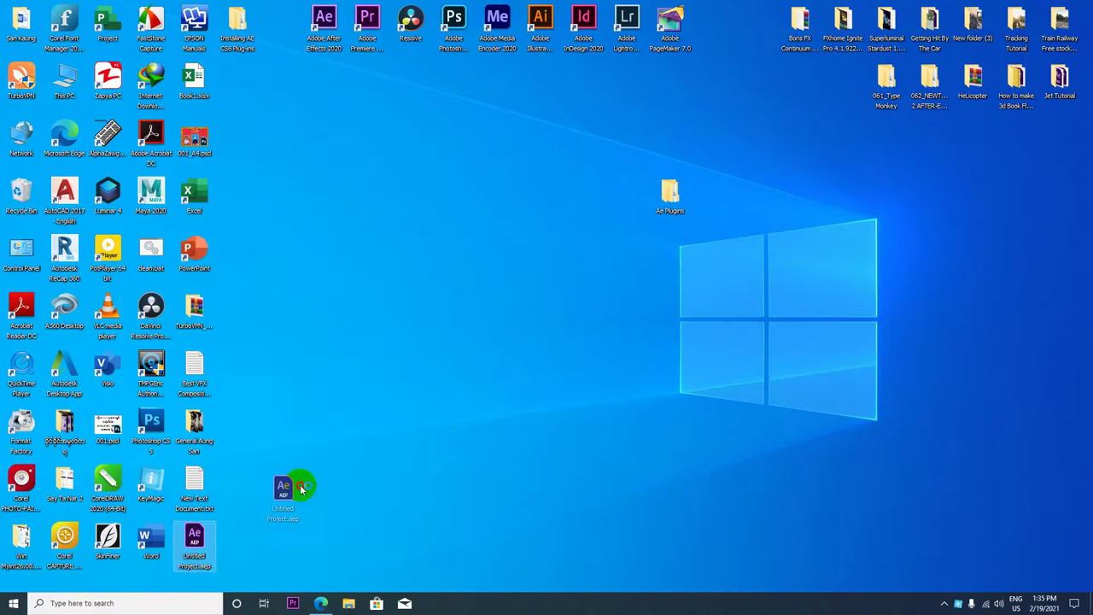
{"action": "right_click", "coordinate": [393, 185]}
{"action": "left_click", "coordinate": [418, 219]}
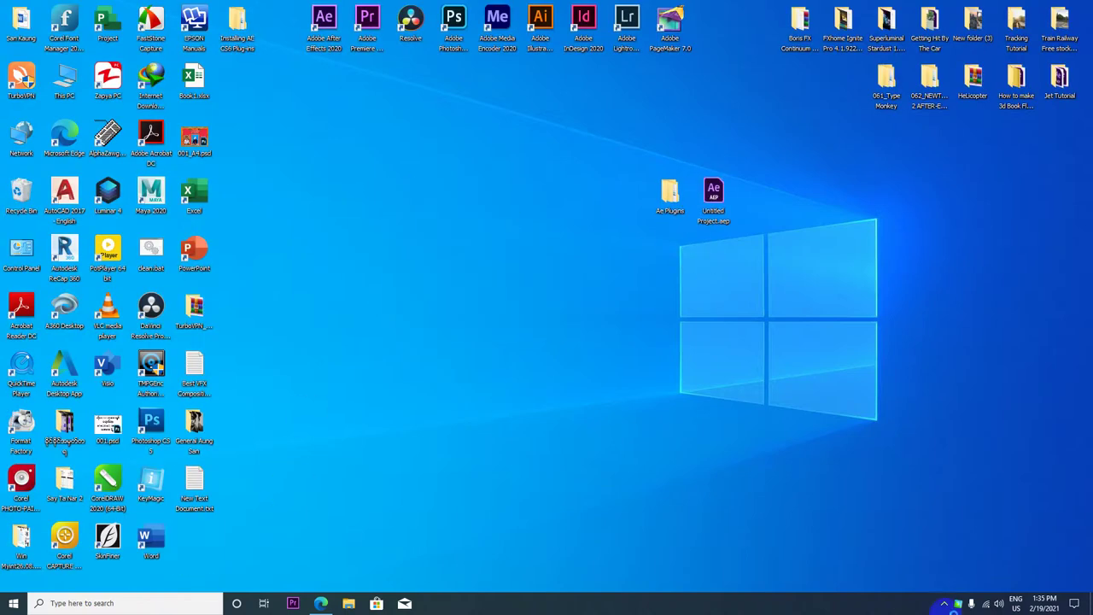
{"action": "right_click", "coordinate": [334, 171]}
{"action": "left_click", "coordinate": [362, 205]}
{"action": "right_click", "coordinate": [338, 139]}
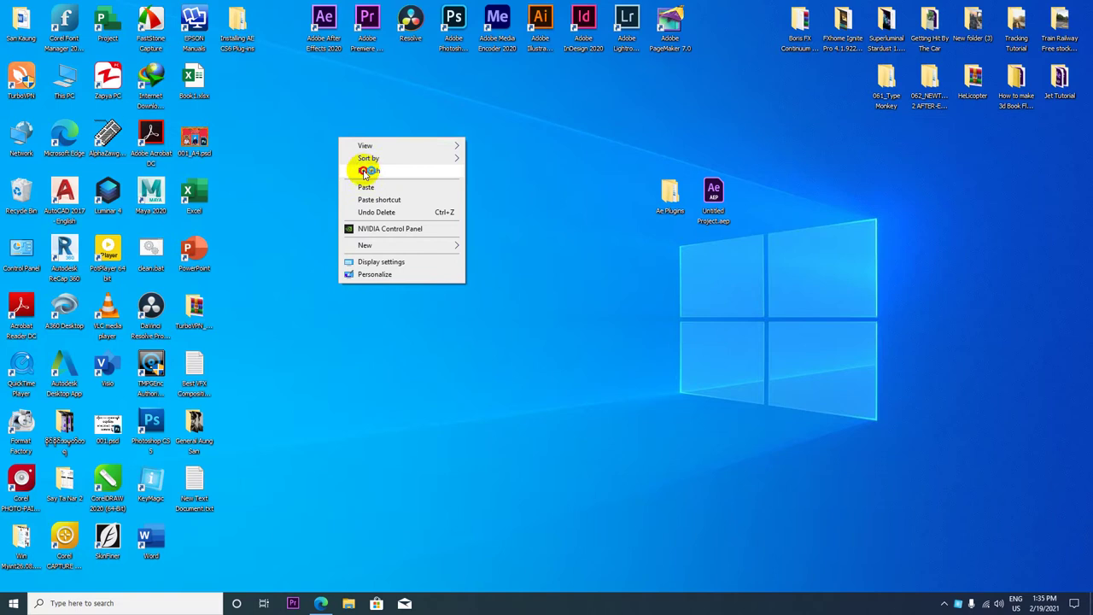
{"action": "left_click", "coordinate": [364, 171]}
{"action": "double_click", "coordinate": [671, 192]}
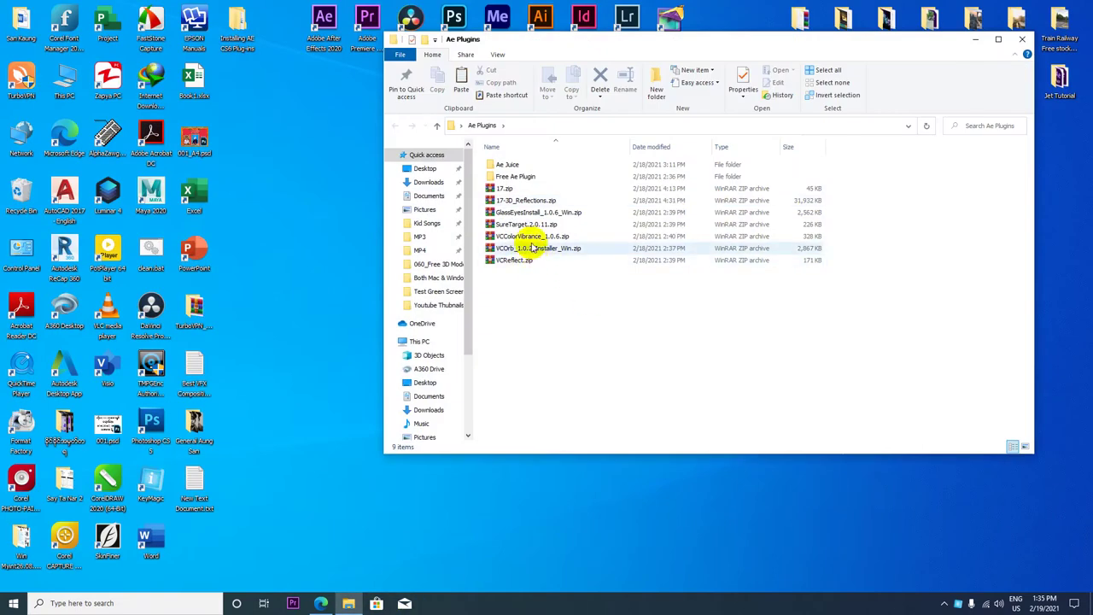
Extract GlassEyesInstall_1.0.6_Win.zip here and select the extracted installer.
{"action": "left_click", "coordinate": [529, 249]}
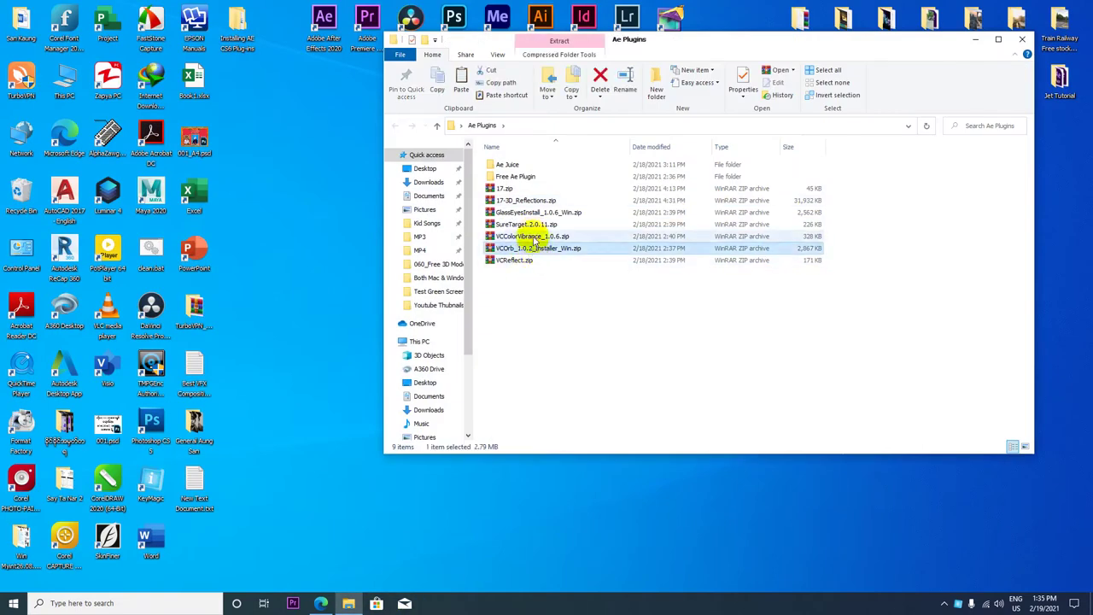
{"action": "left_click", "coordinate": [538, 213]}
{"action": "right_click", "coordinate": [538, 213]}
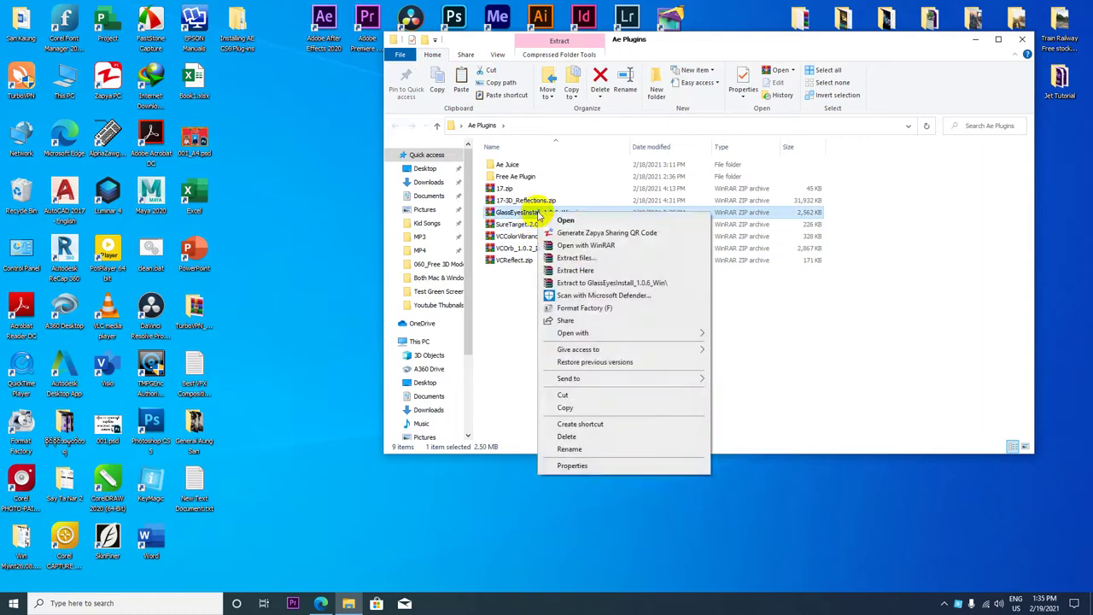
{"action": "left_click", "coordinate": [585, 269]}
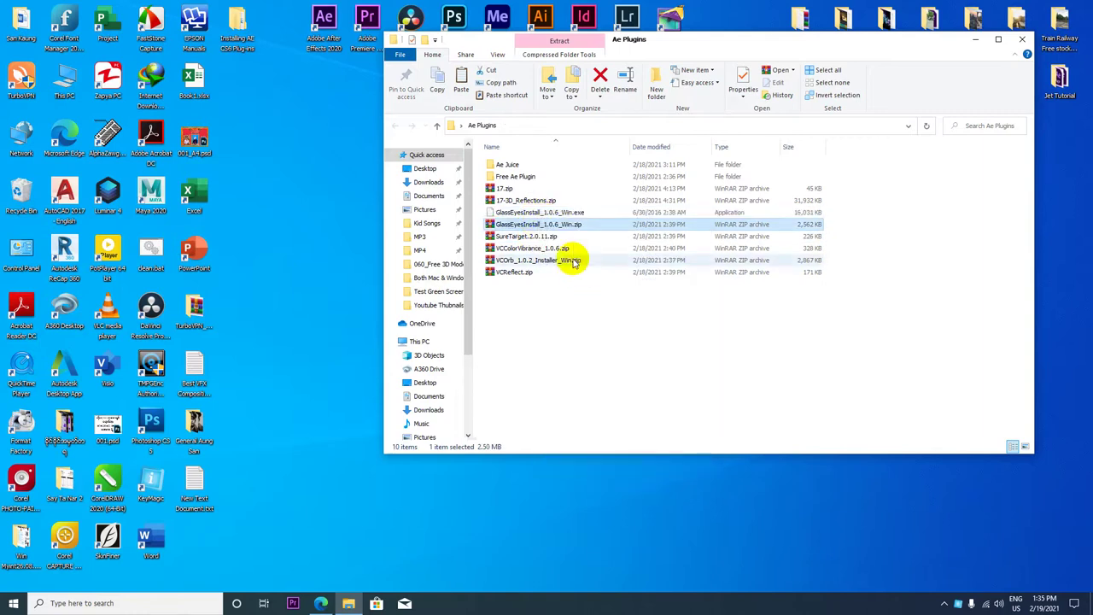
{"action": "left_click", "coordinate": [534, 213]}
Launch the Glass Eyes installer and set Documents > VideoCopilot > Models as the install folder.
{"action": "double_click", "coordinate": [536, 213]}
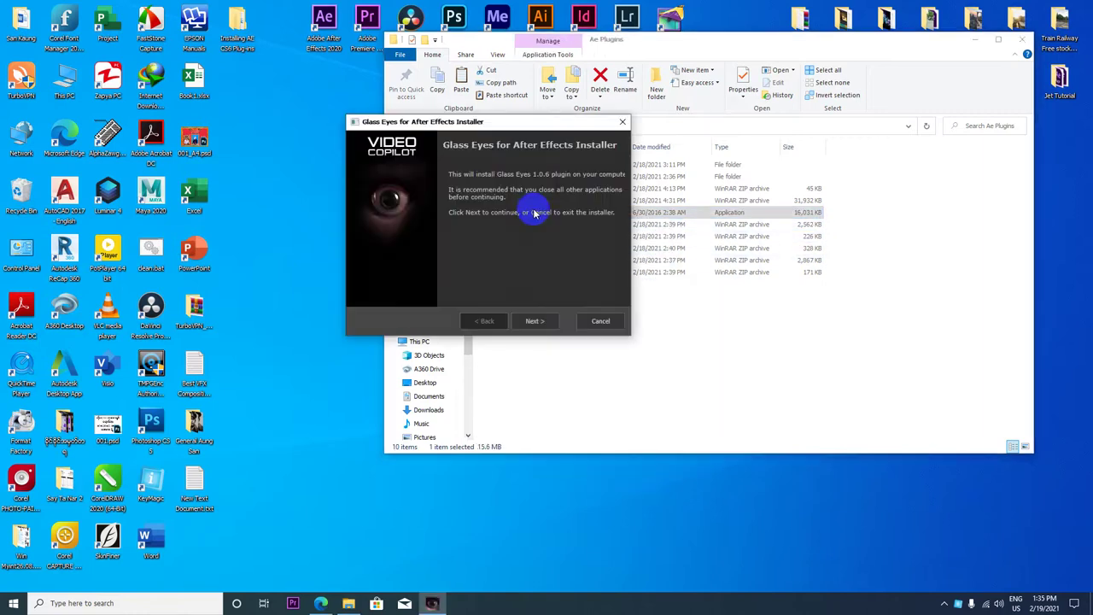
{"action": "left_click", "coordinate": [536, 320]}
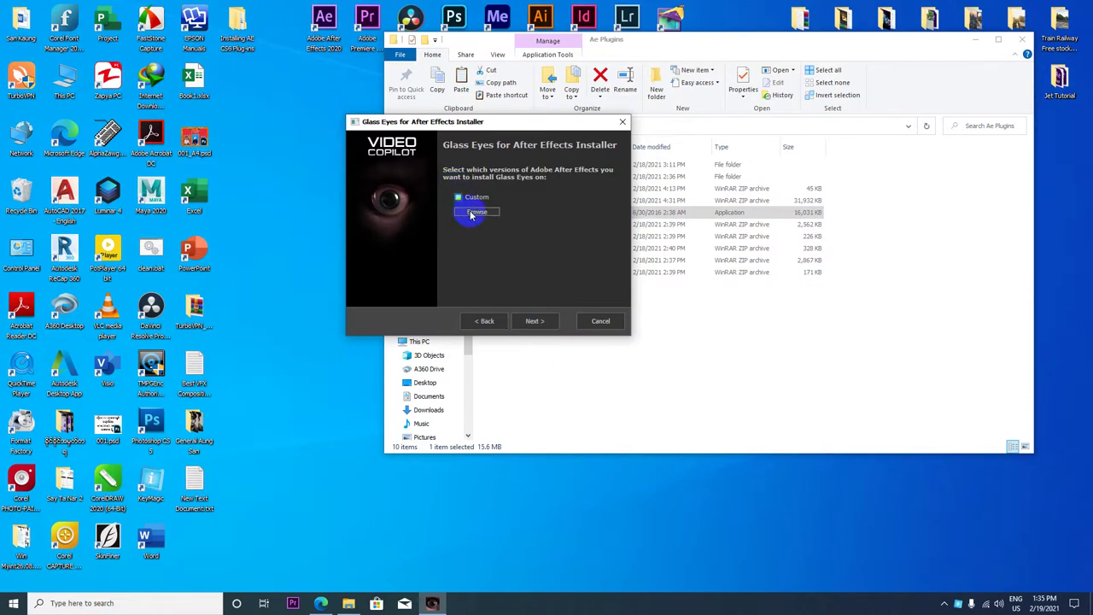
{"action": "left_click", "coordinate": [471, 214]}
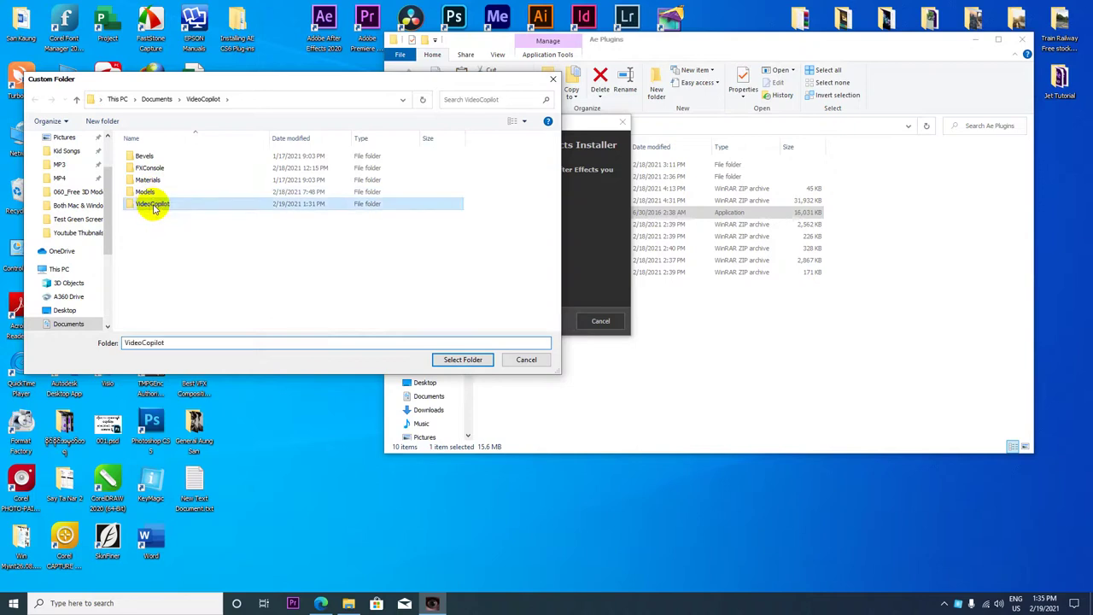
{"action": "double_click", "coordinate": [152, 204]}
{"action": "left_click", "coordinate": [34, 99]}
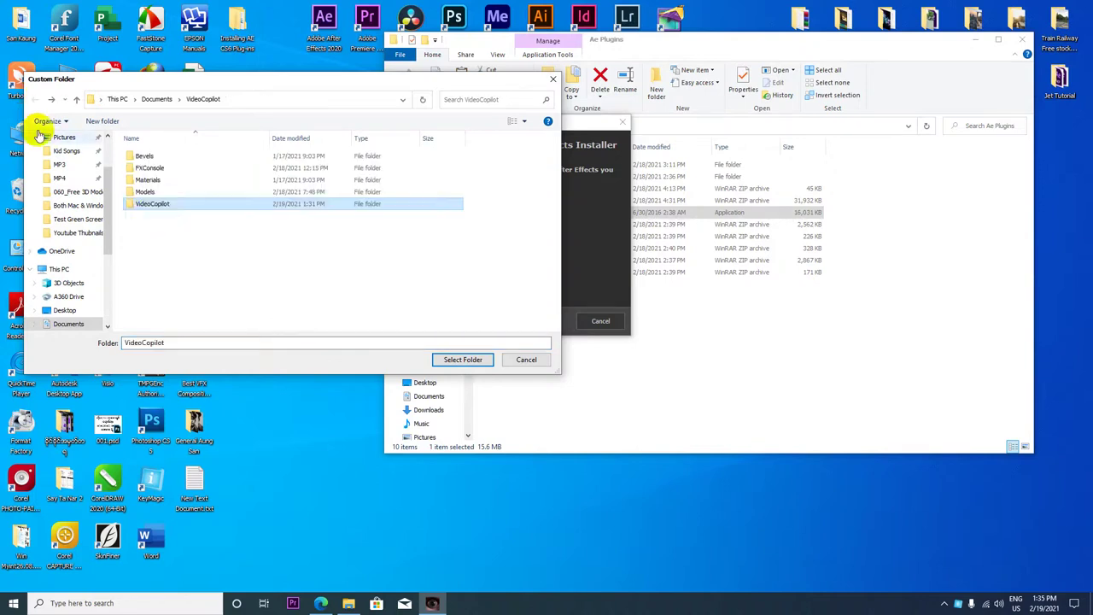
{"action": "double_click", "coordinate": [153, 193]}
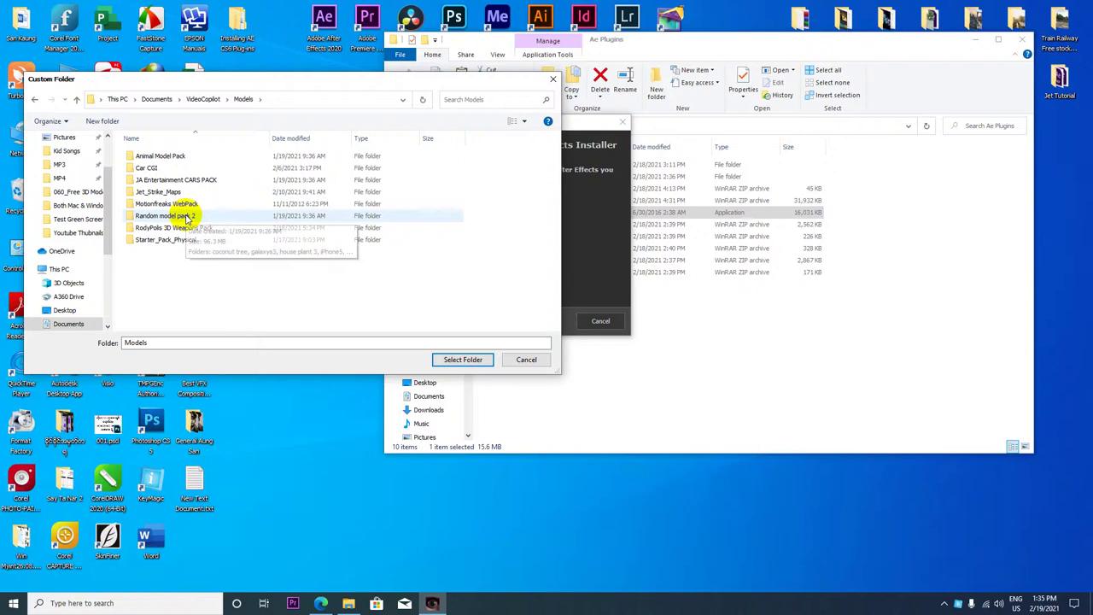
{"action": "left_click", "coordinate": [34, 100]}
{"action": "double_click", "coordinate": [149, 193]}
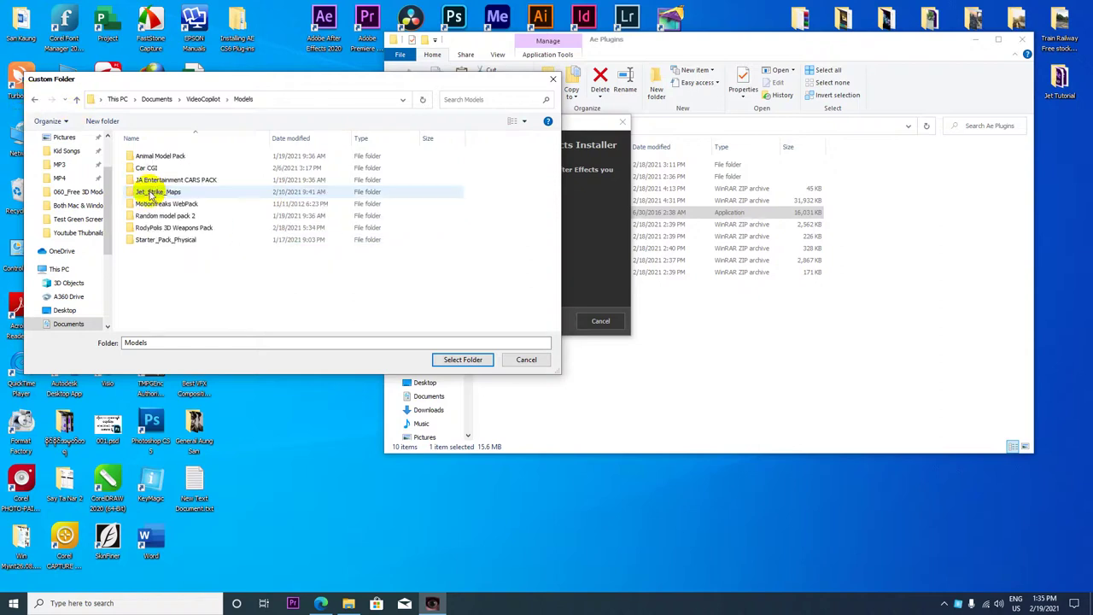
{"action": "left_click", "coordinate": [462, 360]}
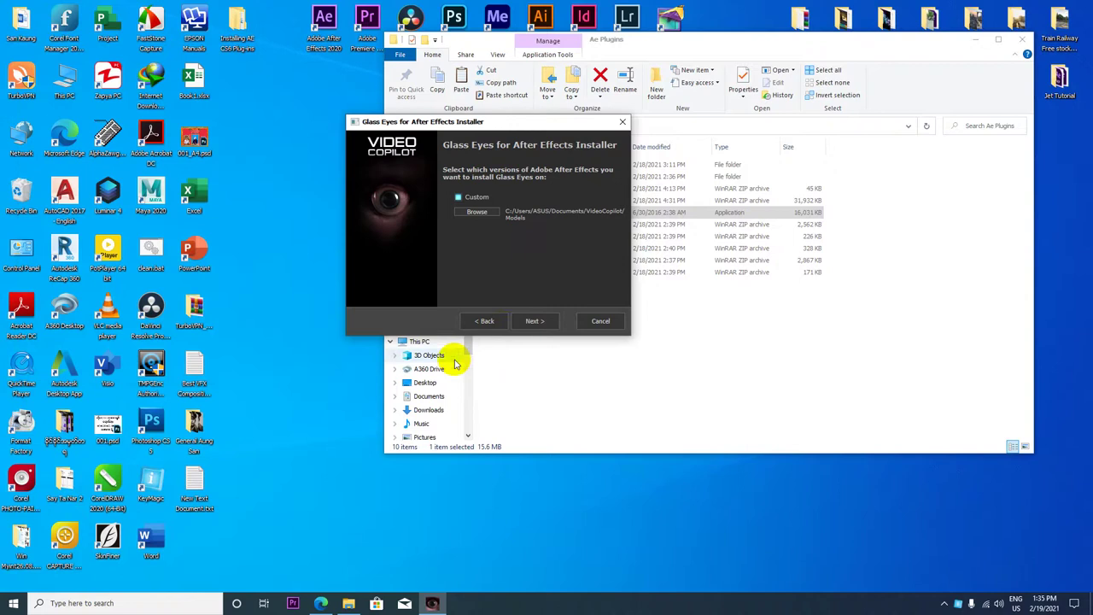
Run the Glass Eyes installation through to Finish.
{"action": "left_click", "coordinate": [536, 320]}
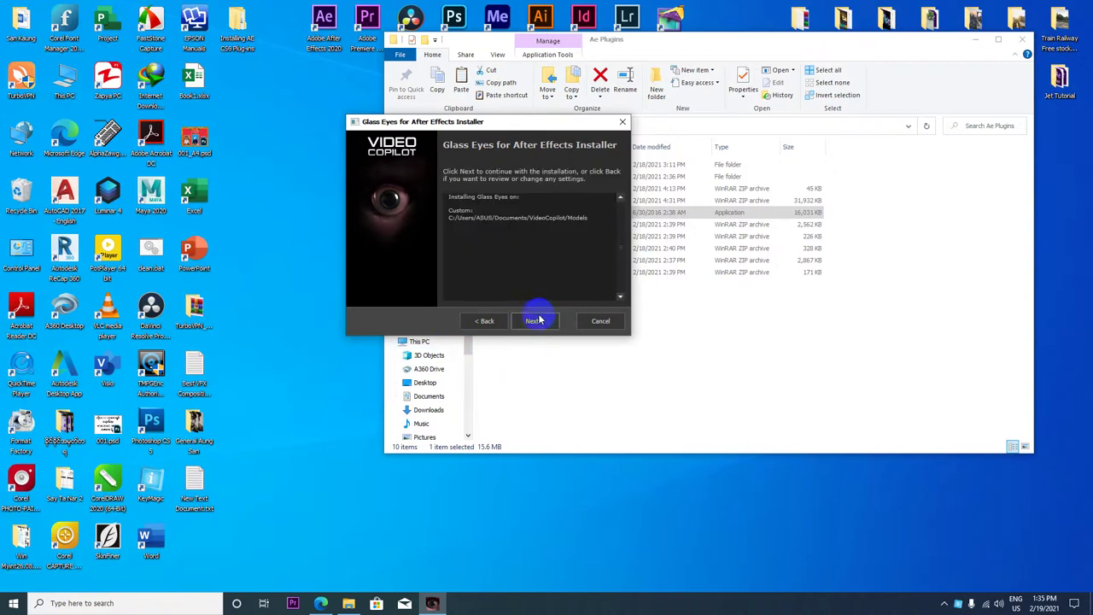
{"action": "left_click", "coordinate": [539, 321]}
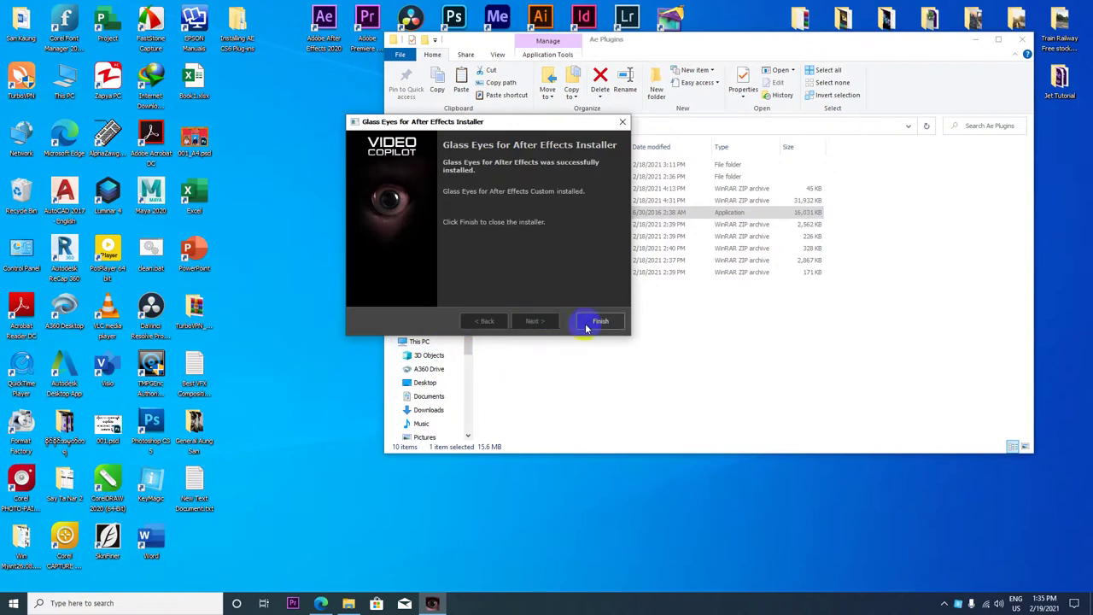
{"action": "left_click", "coordinate": [600, 321]}
Close the plugins folder, reopen Untitled Project.aep, and open the E3D layer's Element Scene Setup.
{"action": "left_click", "coordinate": [1021, 40]}
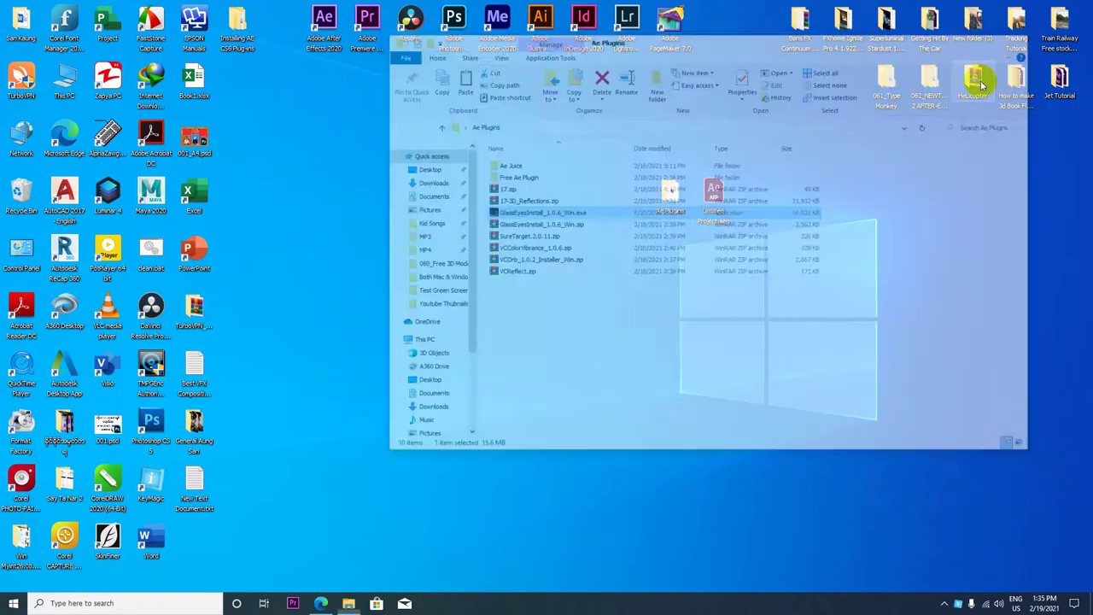
{"action": "double_click", "coordinate": [719, 190]}
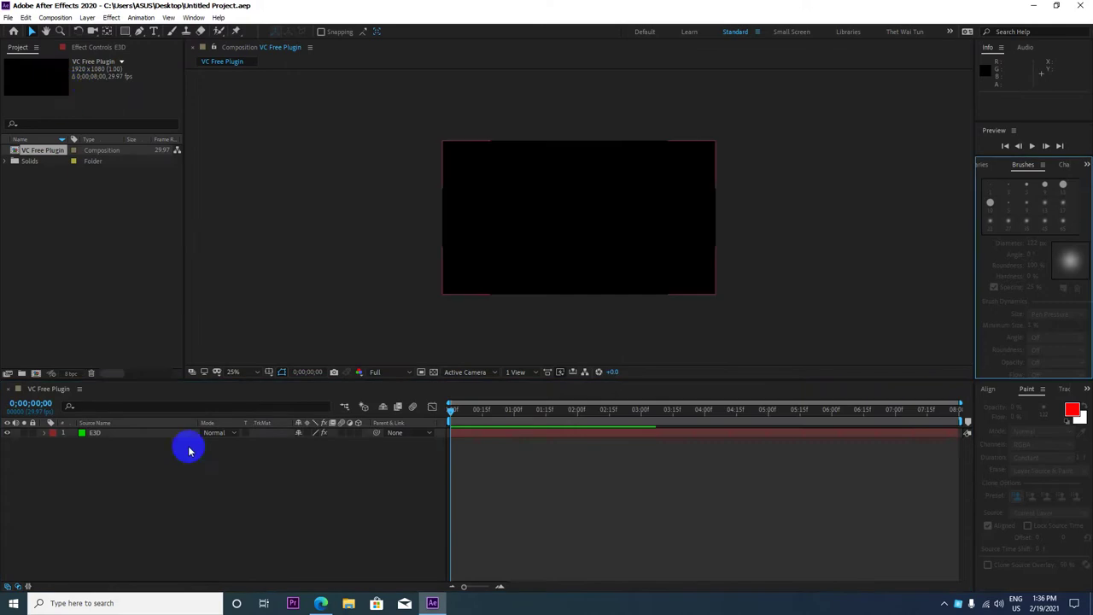
{"action": "left_click", "coordinate": [100, 47]}
{"action": "left_click", "coordinate": [47, 95]}
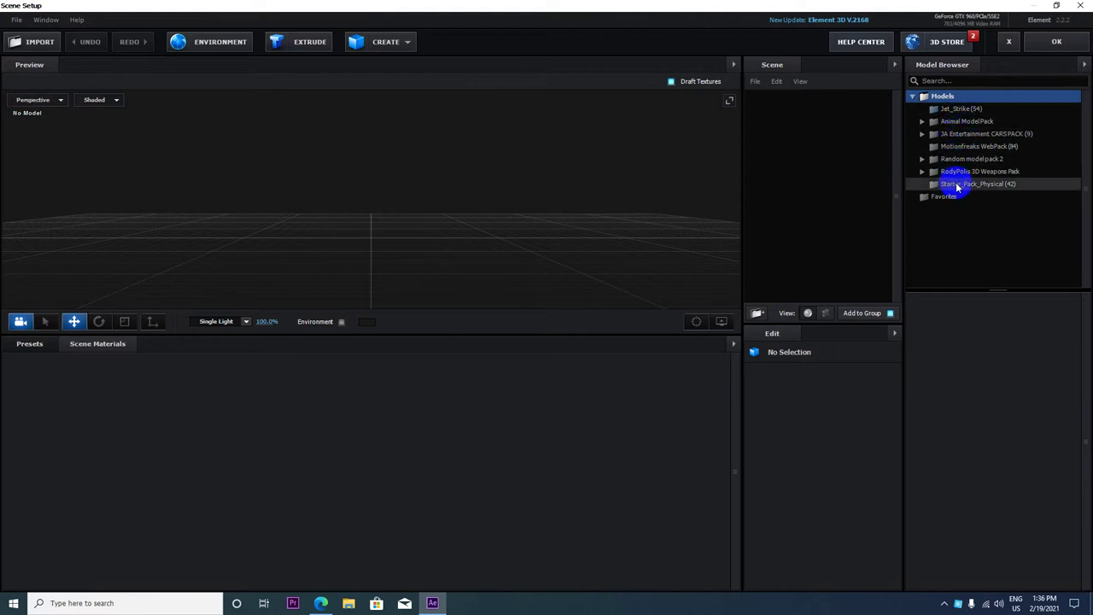
Expand the Model Browser packs down to Jet_Strike, then leave Scene Setup.
{"action": "left_click", "coordinate": [958, 171]}
{"action": "left_click", "coordinate": [958, 159]}
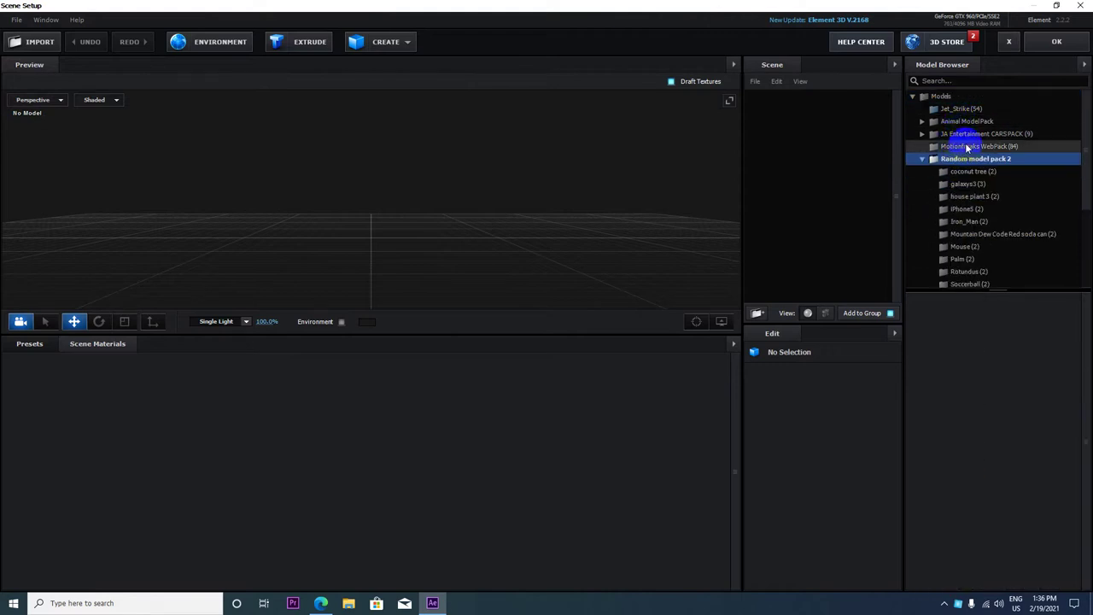
{"action": "left_click", "coordinate": [967, 133]}
{"action": "left_click", "coordinate": [966, 109]}
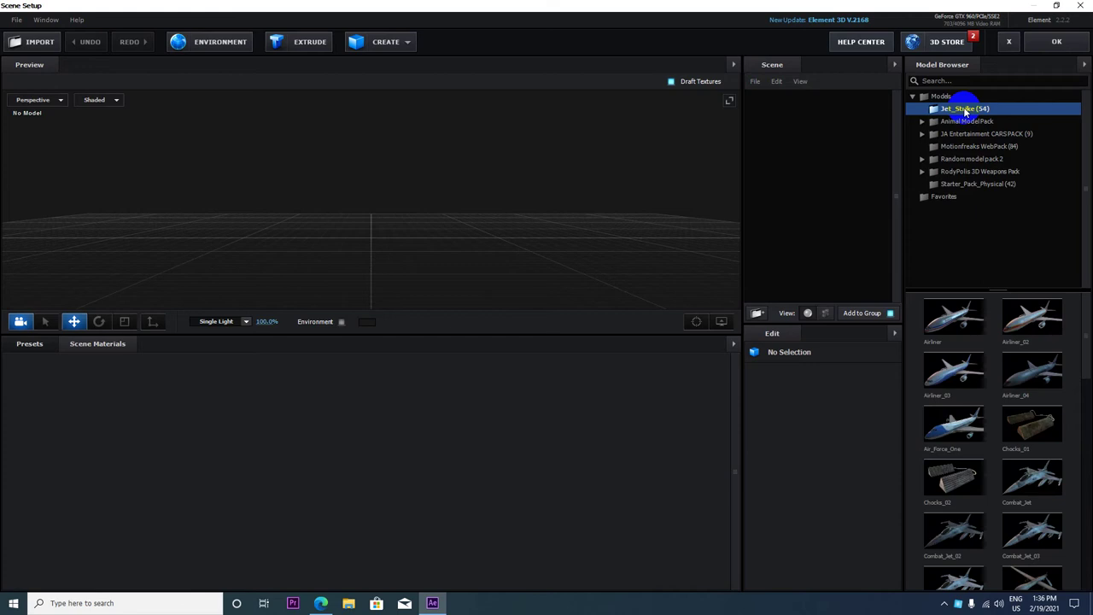
{"action": "left_click", "coordinate": [1050, 41]}
{"action": "left_click", "coordinate": [17, 47]}
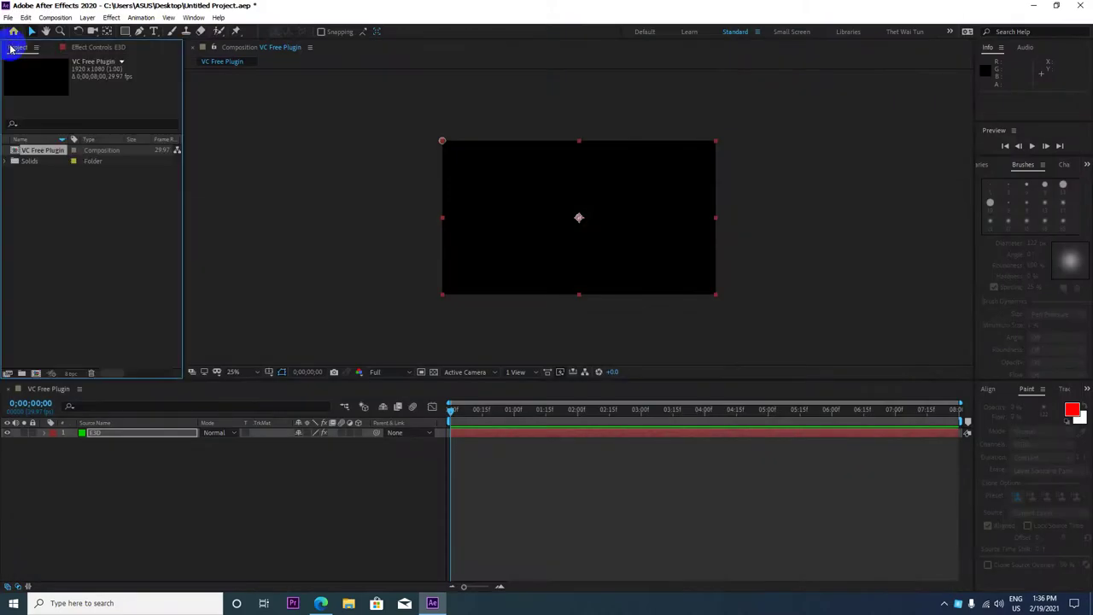
Check the Effect > Video Copilot submenu for Saber, VC Orb and VC Reflect, then switch to Chrome.
{"action": "left_click", "coordinate": [110, 434]}
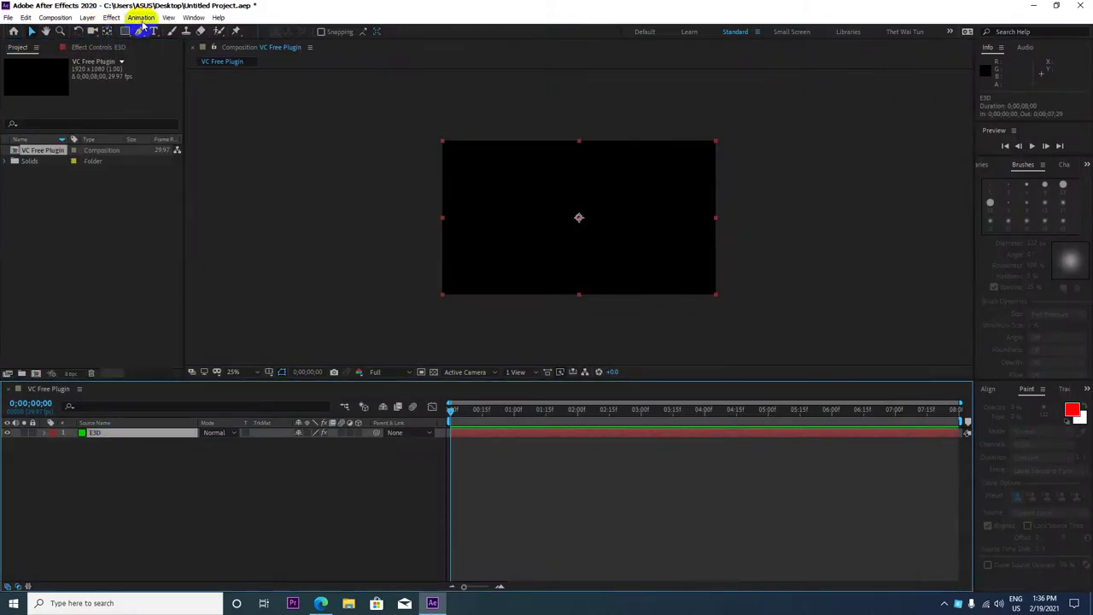
{"action": "left_click", "coordinate": [111, 17]}
{"action": "mouse_move", "coordinate": [231, 529]}
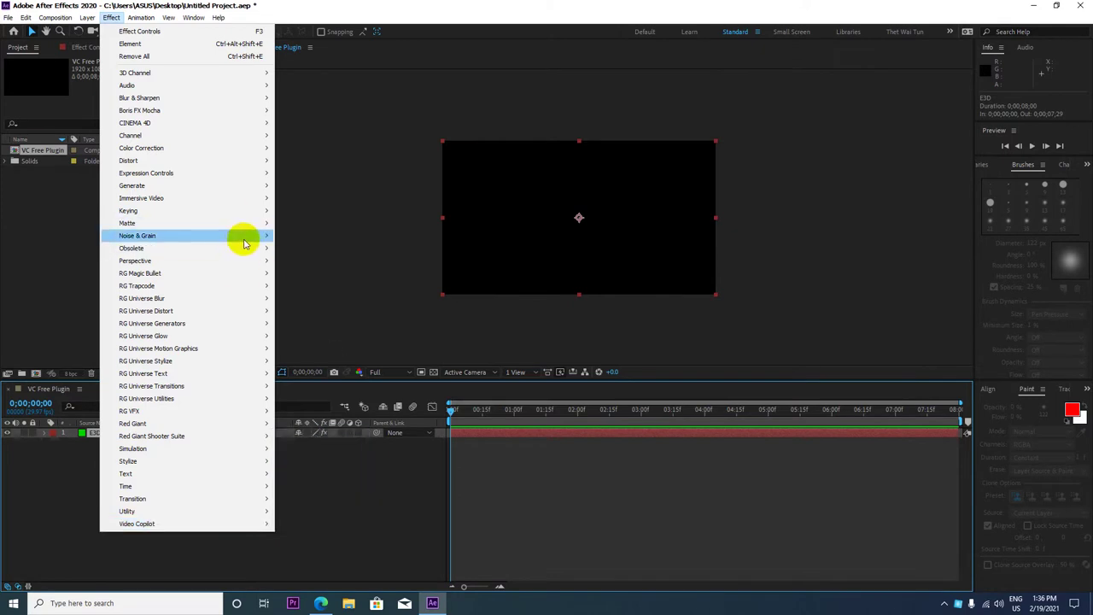
{"action": "mouse_move", "coordinate": [243, 243]}
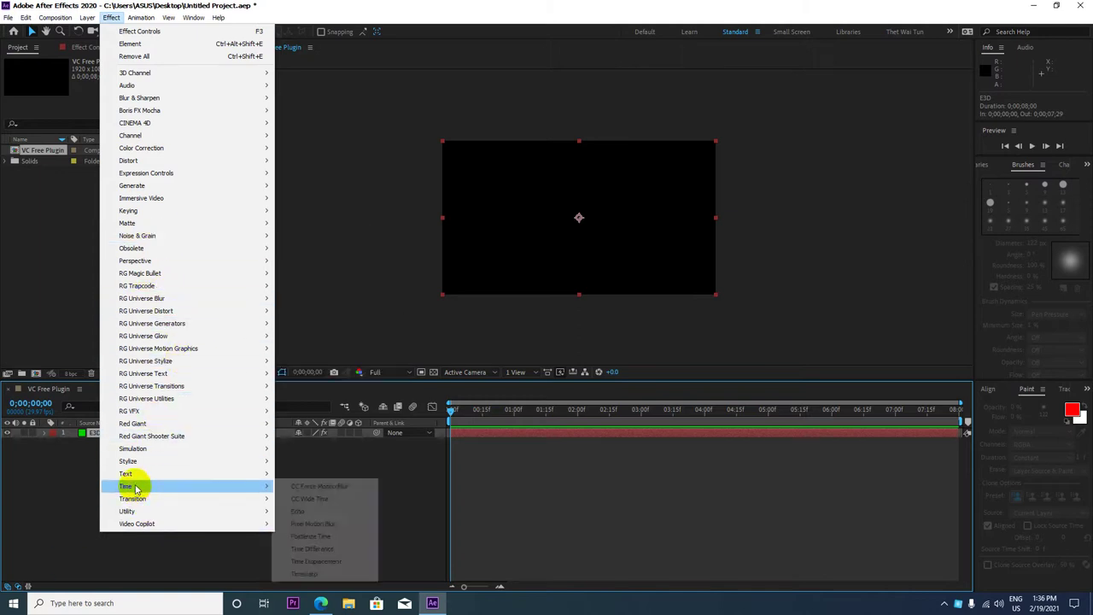
{"action": "mouse_move", "coordinate": [181, 529]}
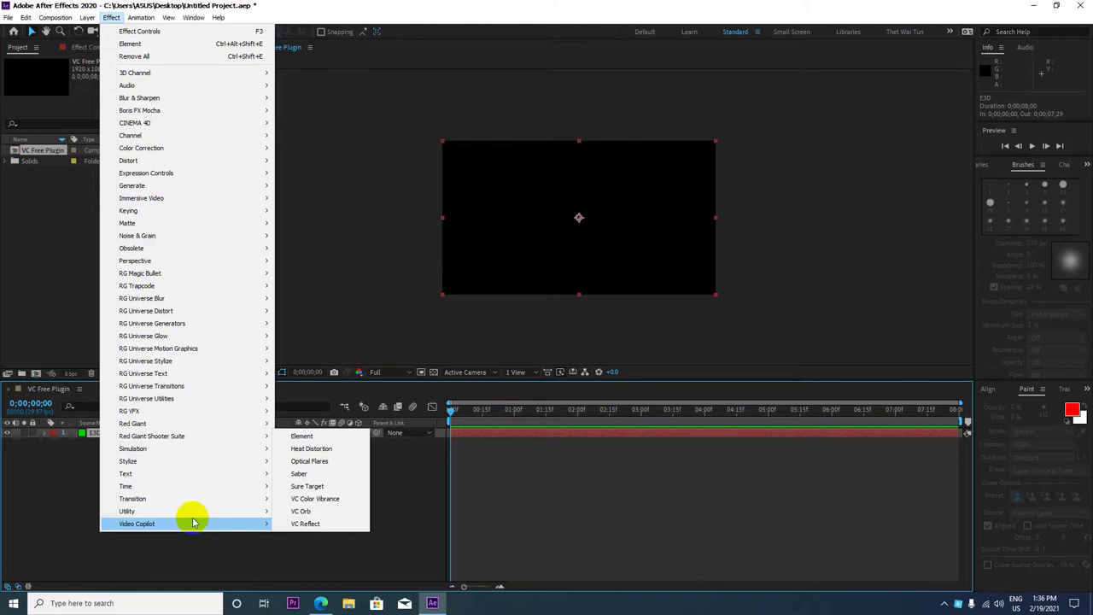
{"action": "mouse_move", "coordinate": [124, 222]}
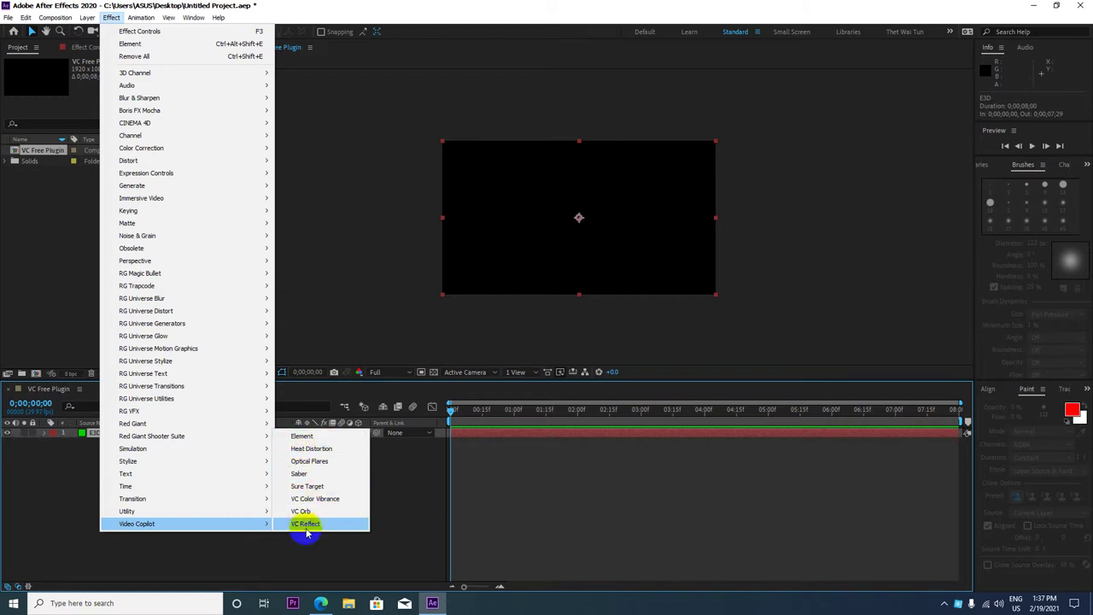
{"action": "left_click", "coordinate": [320, 603]}
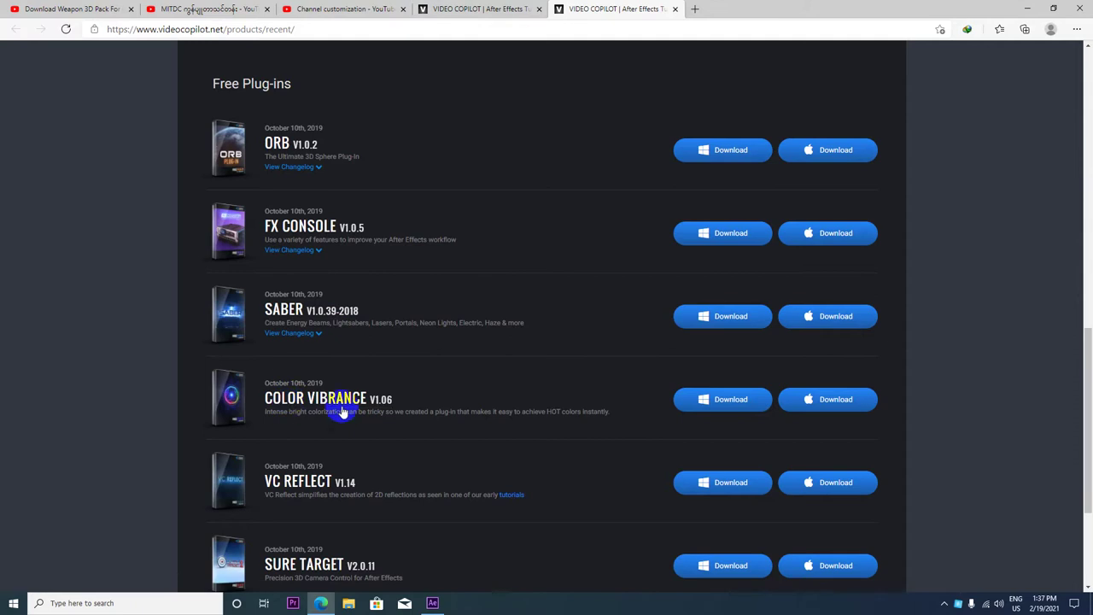
Scroll through the Video Copilot site's Free Plug-ins and paid plug-ins lists.
{"action": "scroll", "coordinate": [345, 415], "scroll_direction": "down", "scroll_amount": 1}
{"action": "scroll", "coordinate": [368, 411], "scroll_direction": "down", "scroll_amount": 1}
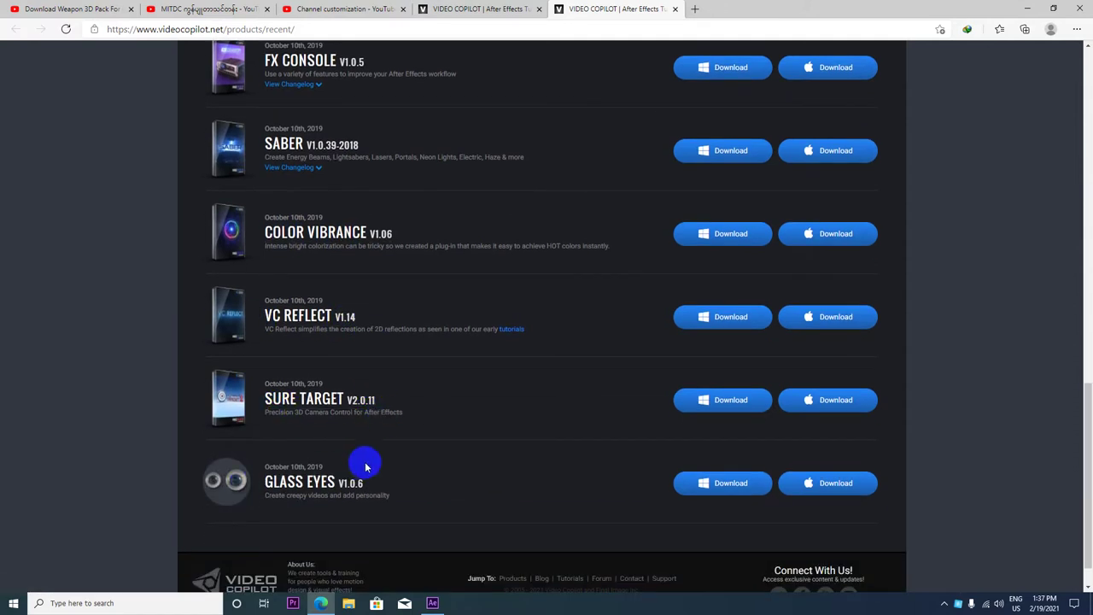
{"action": "scroll", "coordinate": [367, 464], "scroll_direction": "up", "scroll_amount": 2}
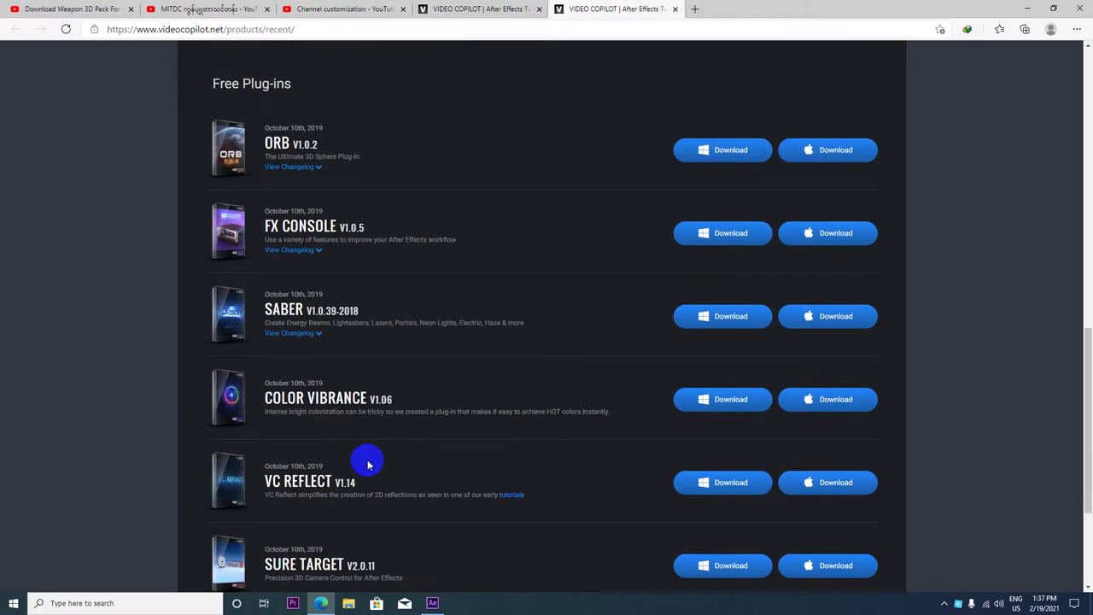
{"action": "scroll", "coordinate": [366, 453], "scroll_direction": "up", "scroll_amount": 1}
{"action": "scroll", "coordinate": [341, 310], "scroll_direction": "up", "scroll_amount": 1}
{"action": "scroll", "coordinate": [305, 237], "scroll_direction": "up", "scroll_amount": 2}
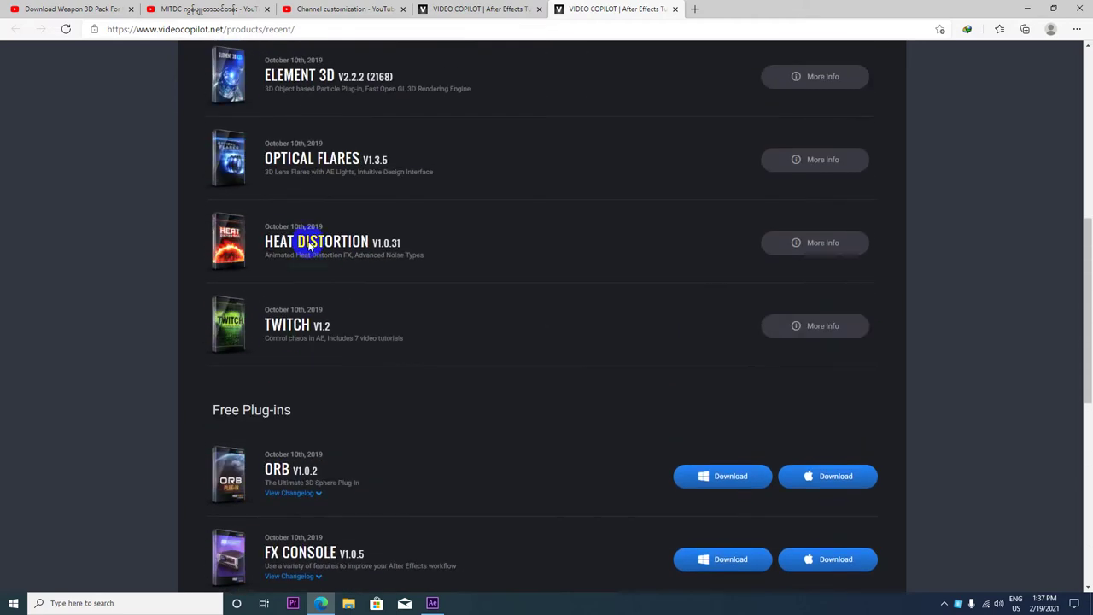
{"action": "scroll", "coordinate": [312, 258], "scroll_direction": "up", "scroll_amount": 1}
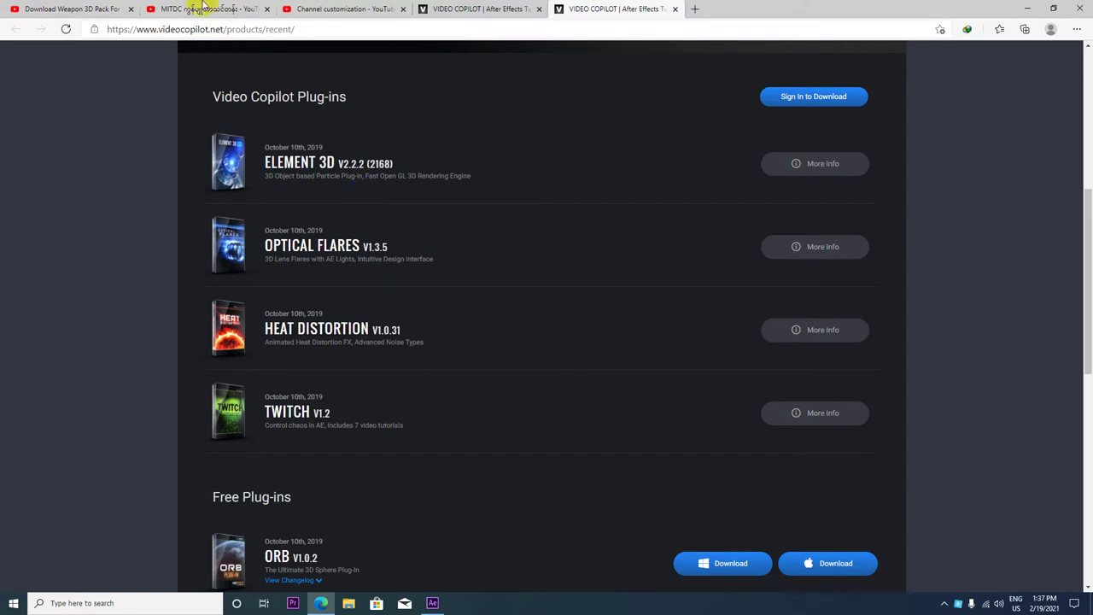
Switch to the MITDC YouTube channel tab and glance over its Videos list.
{"action": "left_click", "coordinate": [202, 7]}
{"action": "scroll", "coordinate": [313, 276], "scroll_direction": "down", "scroll_amount": 3}
{"action": "scroll", "coordinate": [504, 363], "scroll_direction": "up", "scroll_amount": 2}
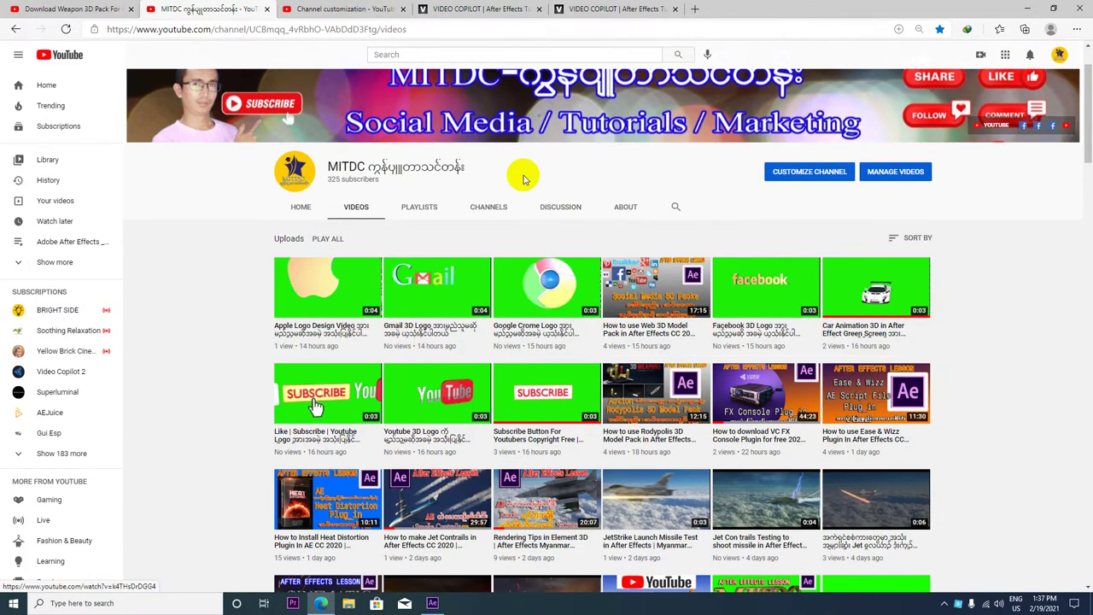
Reveal the MITDC banner and follow its YOUTUBE link to the MCK Sharing channel.
{"action": "scroll", "coordinate": [811, 240], "scroll_direction": "up", "scroll_amount": 1}
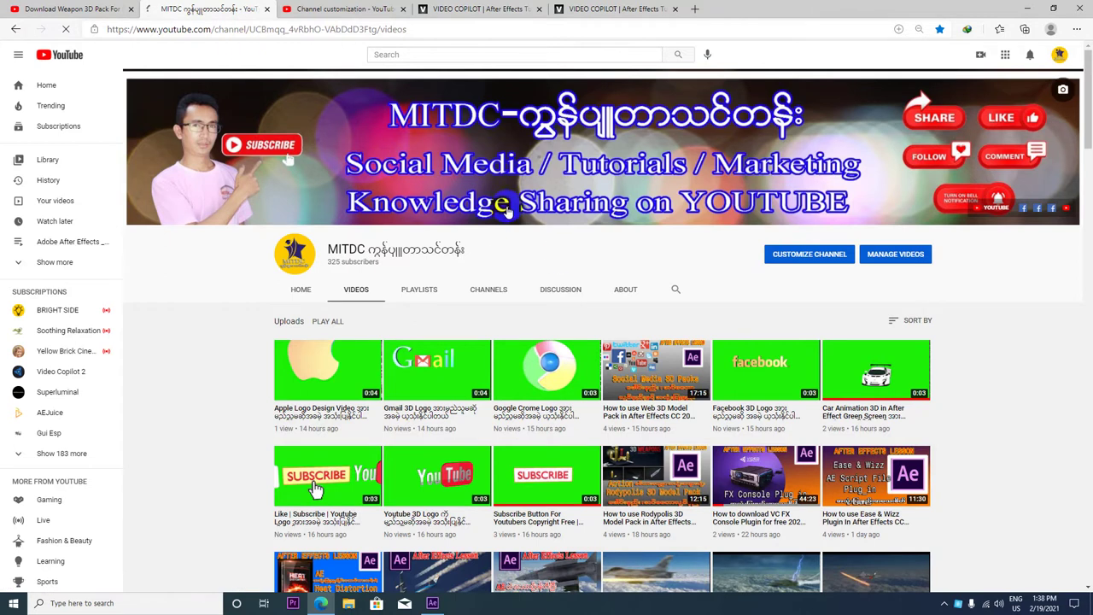
{"action": "left_click", "coordinate": [200, 29]}
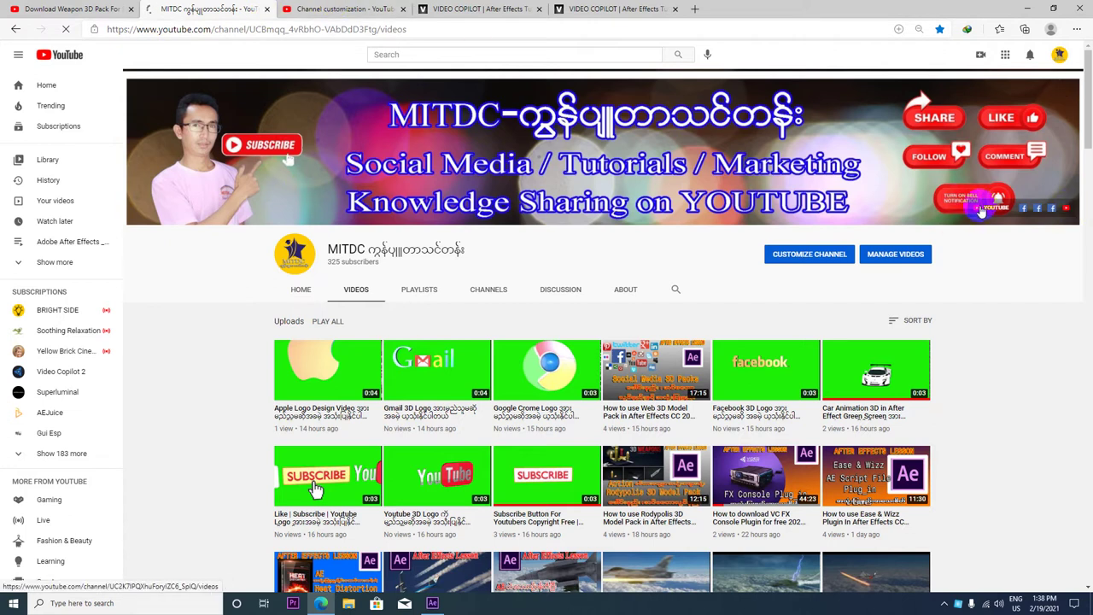
{"action": "left_click", "coordinate": [983, 209]}
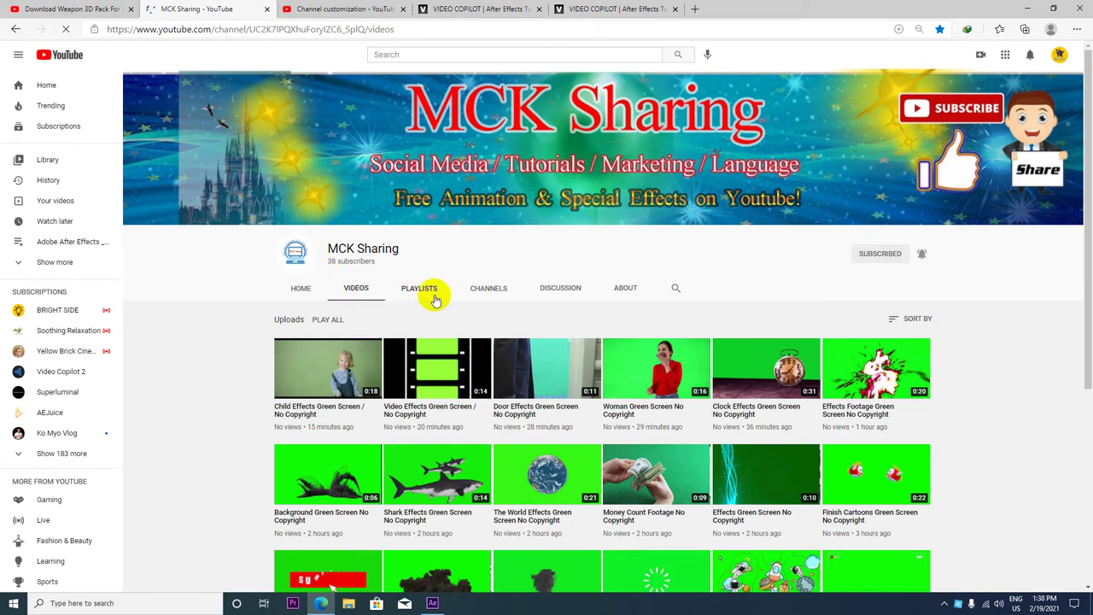
{"action": "scroll", "coordinate": [436, 298], "scroll_direction": "down", "scroll_amount": 2}
{"action": "scroll", "coordinate": [438, 300], "scroll_direction": "down", "scroll_amount": 2}
{"action": "scroll", "coordinate": [500, 313], "scroll_direction": "down", "scroll_amount": 3}
{"action": "scroll", "coordinate": [461, 307], "scroll_direction": "down", "scroll_amount": 3}
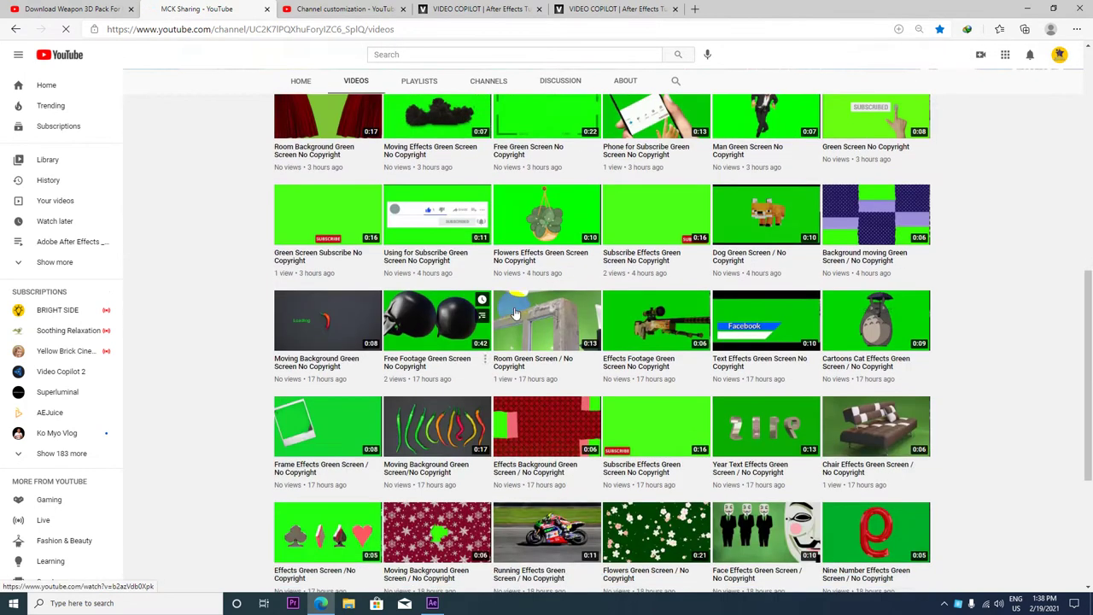
{"action": "scroll", "coordinate": [521, 324], "scroll_direction": "up", "scroll_amount": 9}
{"action": "scroll", "coordinate": [521, 323], "scroll_direction": "up", "scroll_amount": 2}
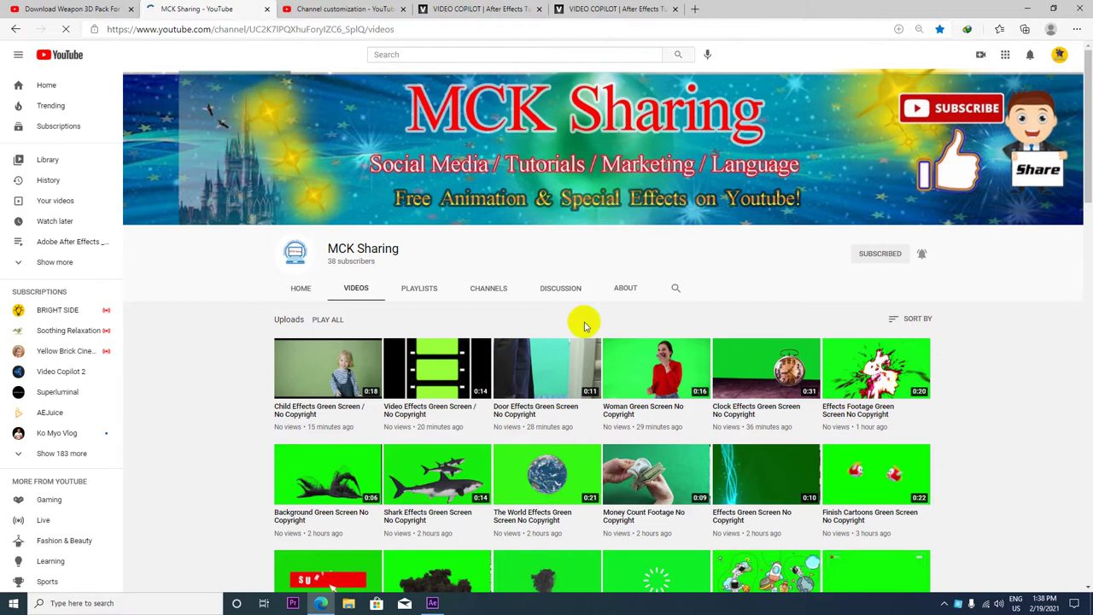
{"action": "scroll", "coordinate": [605, 369], "scroll_direction": "down", "scroll_amount": 2}
{"action": "scroll", "coordinate": [615, 379], "scroll_direction": "down", "scroll_amount": 3}
{"action": "scroll", "coordinate": [616, 380], "scroll_direction": "down", "scroll_amount": 2}
{"action": "scroll", "coordinate": [617, 381], "scroll_direction": "down", "scroll_amount": 5}
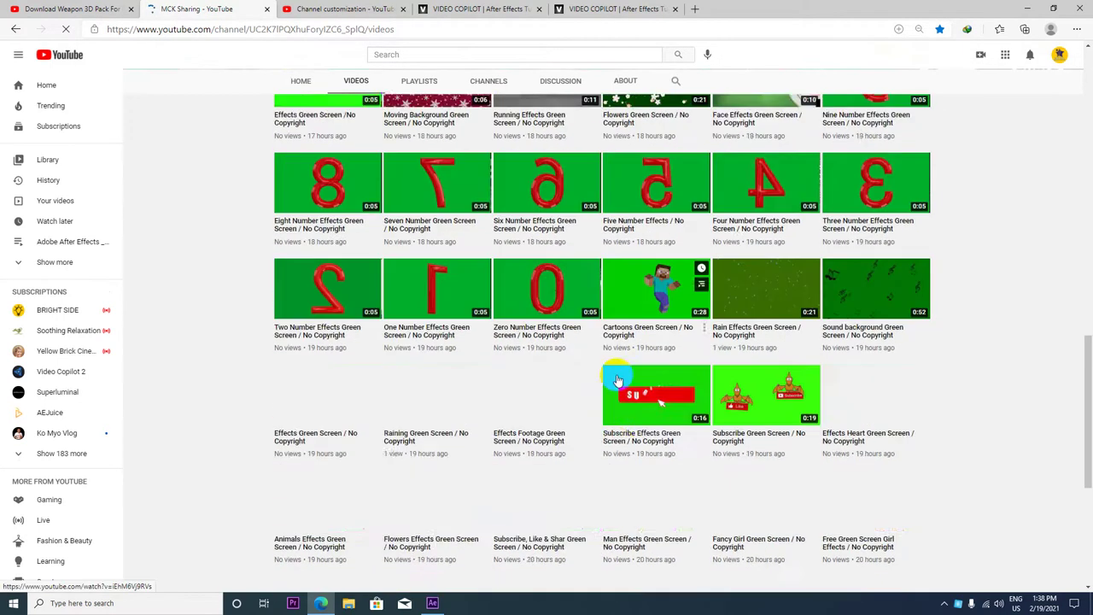
{"action": "scroll", "coordinate": [616, 379], "scroll_direction": "down", "scroll_amount": 1}
{"action": "scroll", "coordinate": [618, 376], "scroll_direction": "up", "scroll_amount": 4}
{"action": "scroll", "coordinate": [623, 376], "scroll_direction": "up", "scroll_amount": 5}
{"action": "scroll", "coordinate": [623, 374], "scroll_direction": "up", "scroll_amount": 4}
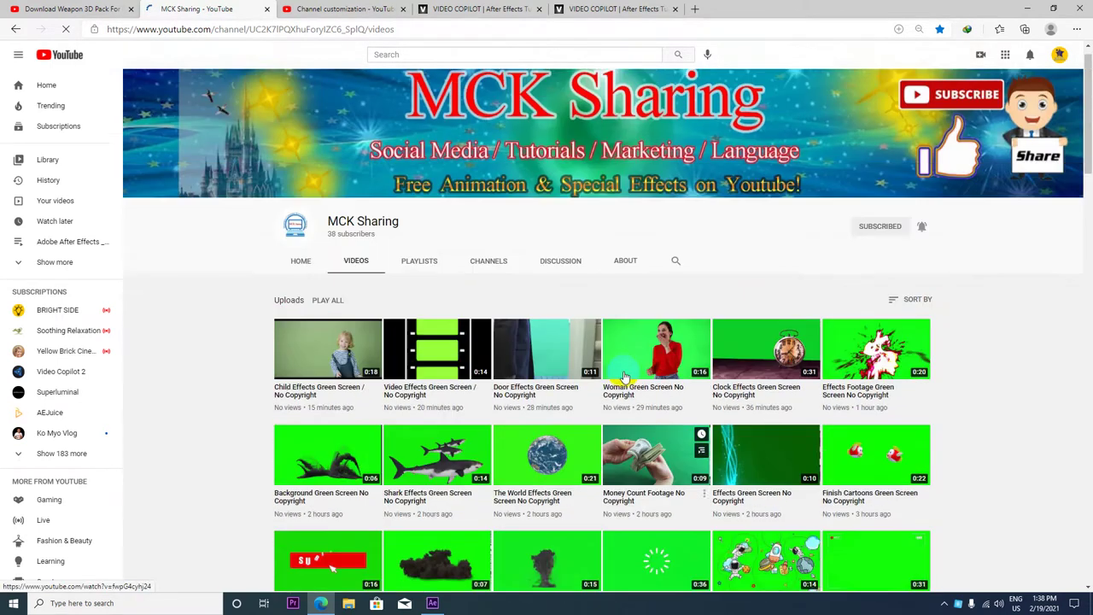
{"action": "scroll", "coordinate": [476, 330], "scroll_direction": "down", "scroll_amount": 4}
{"action": "scroll", "coordinate": [551, 410], "scroll_direction": "down", "scroll_amount": 1}
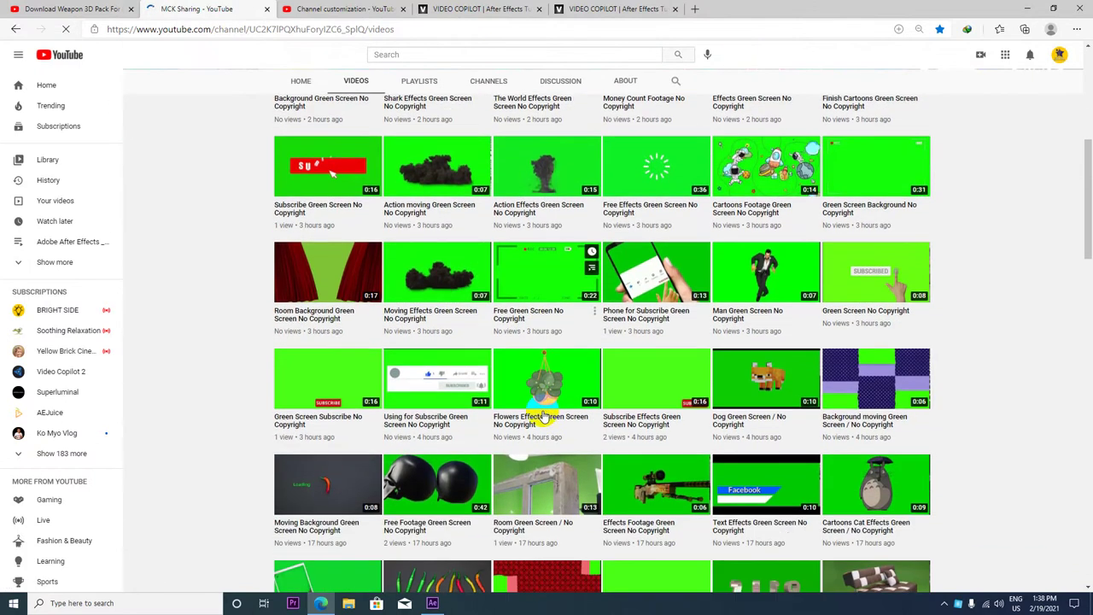
{"action": "scroll", "coordinate": [546, 413], "scroll_direction": "down", "scroll_amount": 2}
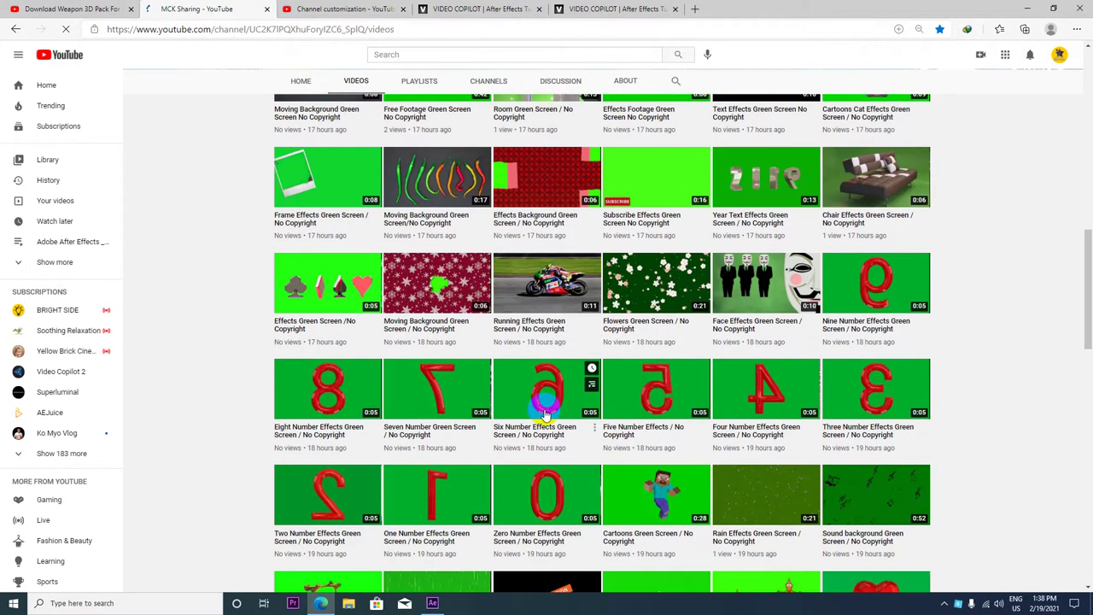
{"action": "scroll", "coordinate": [546, 413], "scroll_direction": "down", "scroll_amount": 2}
{"action": "scroll", "coordinate": [546, 413], "scroll_direction": "down", "scroll_amount": 4}
{"action": "scroll", "coordinate": [546, 413], "scroll_direction": "down", "scroll_amount": 3}
{"action": "scroll", "coordinate": [546, 414], "scroll_direction": "down", "scroll_amount": 3}
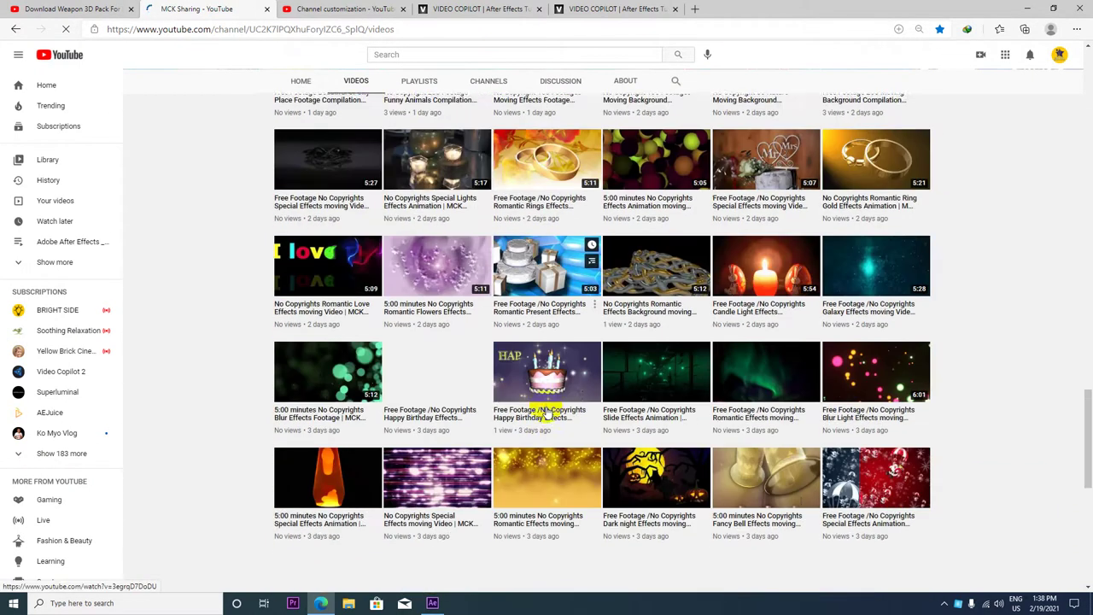
{"action": "scroll", "coordinate": [546, 413], "scroll_direction": "down", "scroll_amount": 3}
{"action": "scroll", "coordinate": [547, 413], "scroll_direction": "down", "scroll_amount": 3}
{"action": "scroll", "coordinate": [546, 413], "scroll_direction": "down", "scroll_amount": 1}
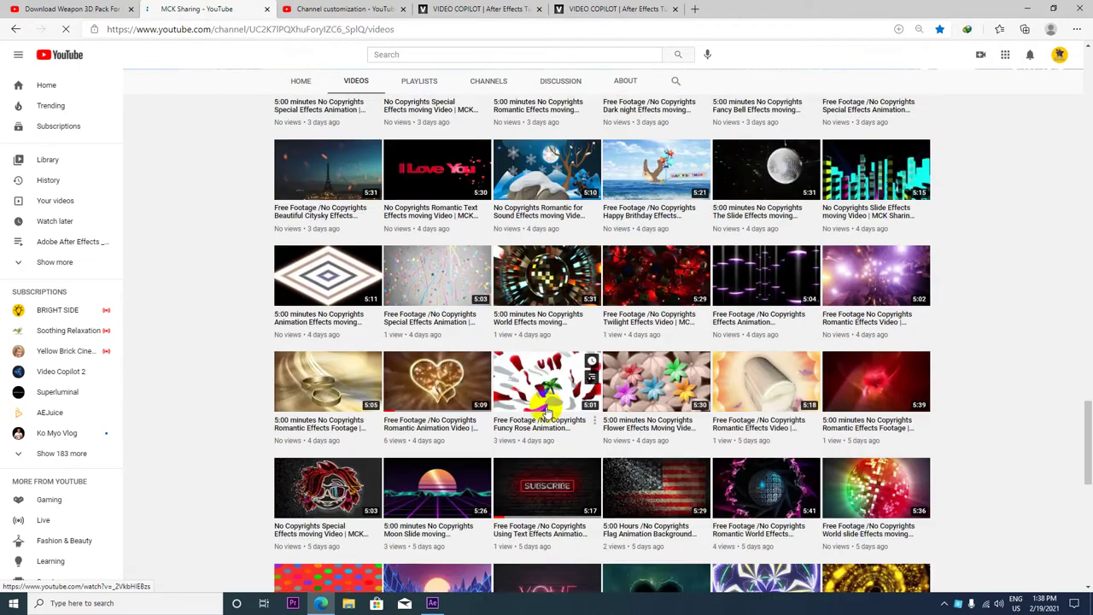
{"action": "scroll", "coordinate": [546, 413], "scroll_direction": "down", "scroll_amount": 3}
{"action": "scroll", "coordinate": [547, 414], "scroll_direction": "down", "scroll_amount": 3}
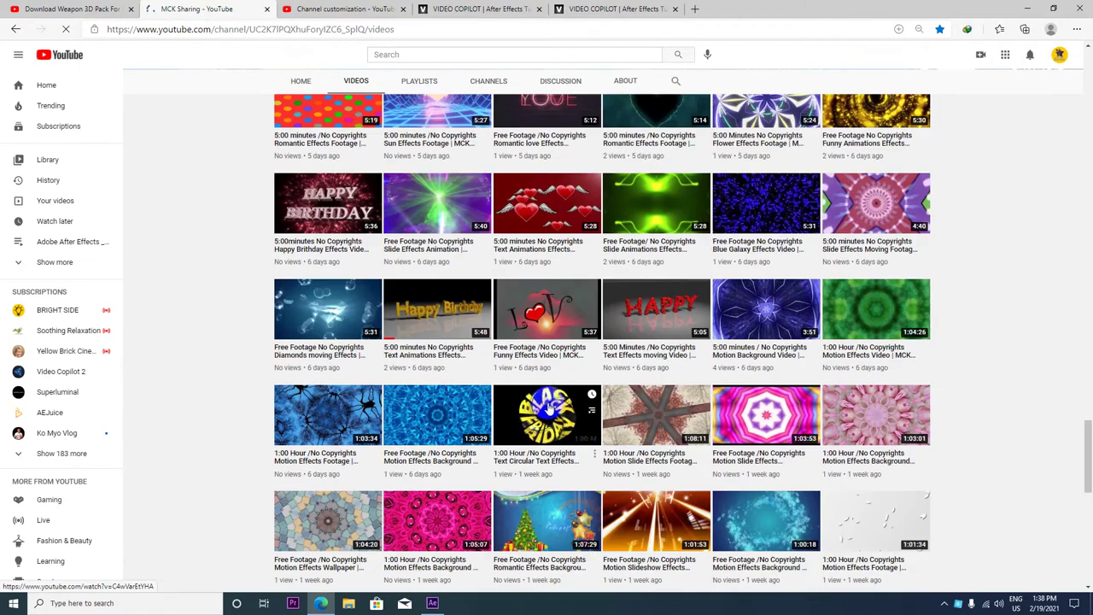
{"action": "scroll", "coordinate": [546, 413], "scroll_direction": "up", "scroll_amount": 8}
{"action": "scroll", "coordinate": [547, 413], "scroll_direction": "up", "scroll_amount": 8}
{"action": "scroll", "coordinate": [546, 413], "scroll_direction": "up", "scroll_amount": 5}
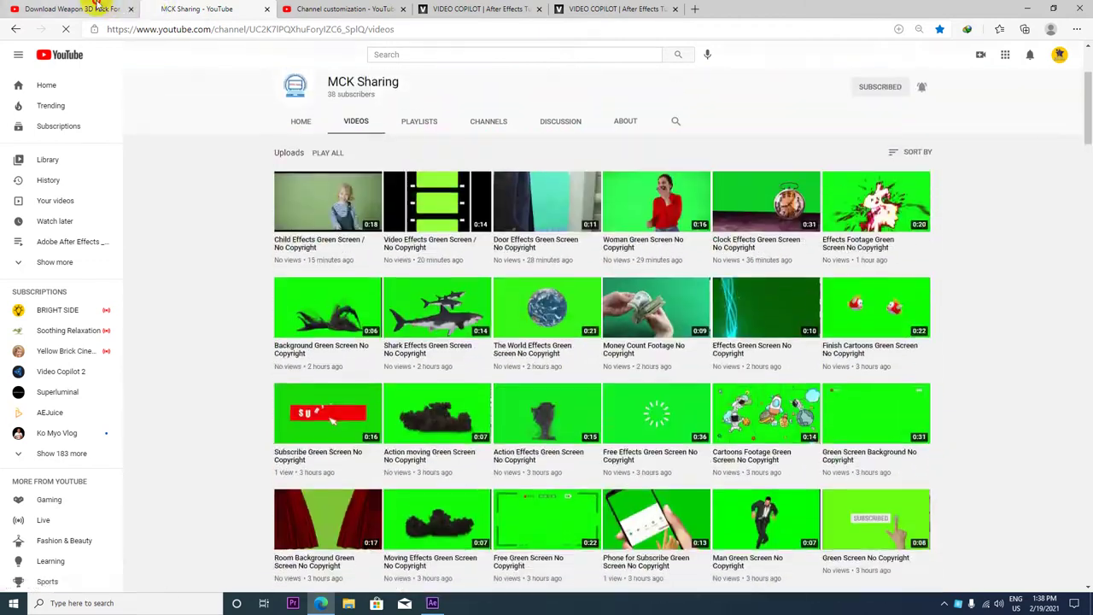
{"action": "left_click", "coordinate": [96, 7]}
{"action": "left_click", "coordinate": [188, 9]}
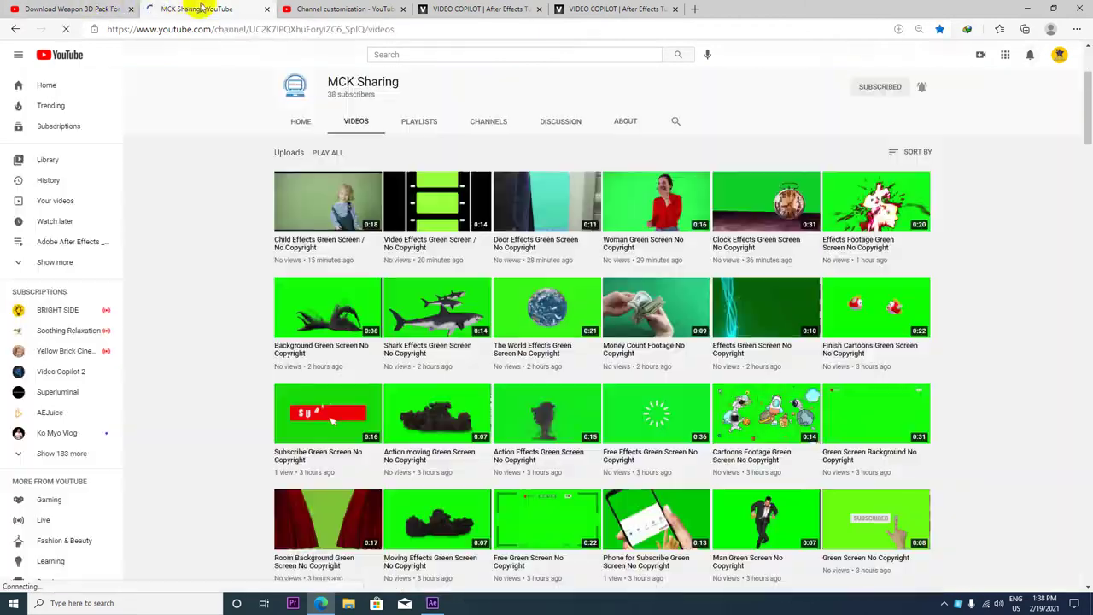
Open the MITDC channel in a new tab from the favourites overflow list.
{"action": "left_click", "coordinate": [696, 8]}
{"action": "left_click", "coordinate": [1076, 47]}
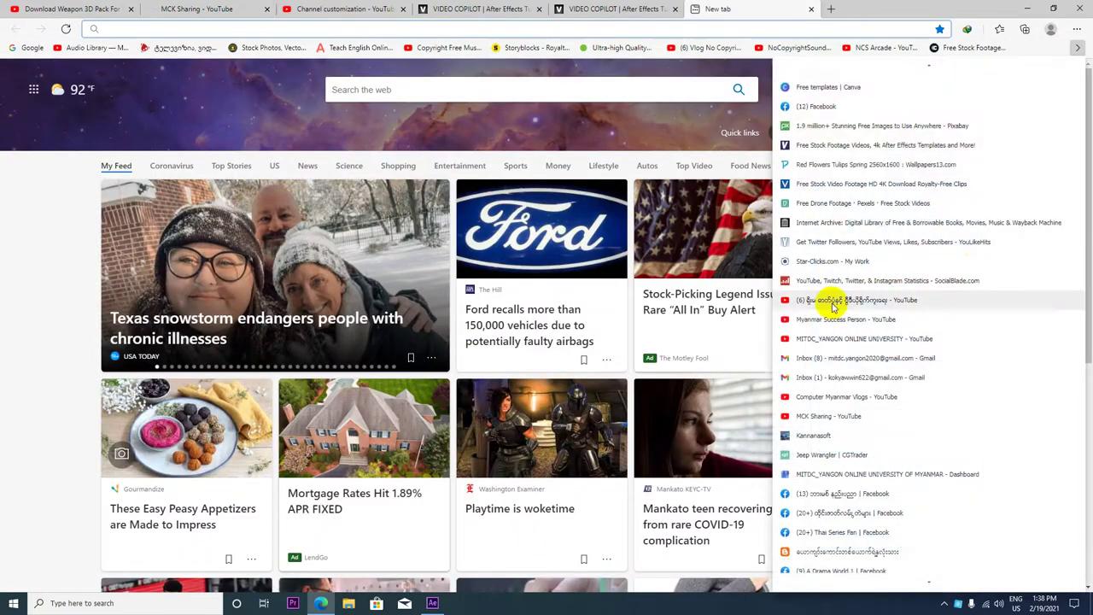
{"action": "left_click", "coordinate": [825, 338]}
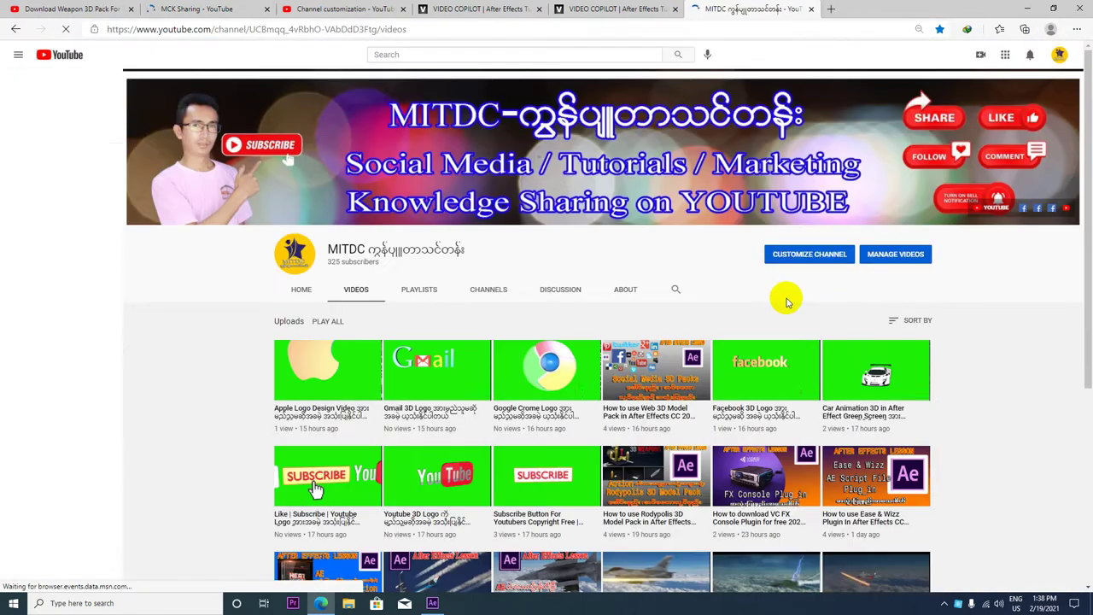
{"action": "scroll", "coordinate": [521, 473], "scroll_direction": "down", "scroll_amount": 3}
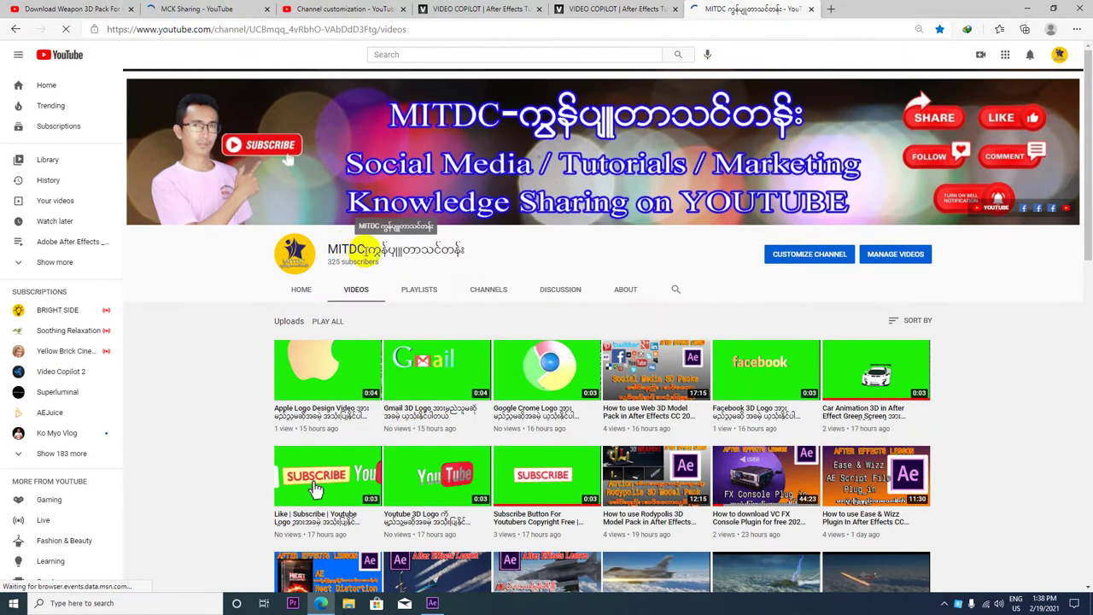
Browse the MITDC Playlists tab, including Jet Flight and DaVinci Resolve 16 Tutorials.
{"action": "left_click", "coordinate": [422, 291]}
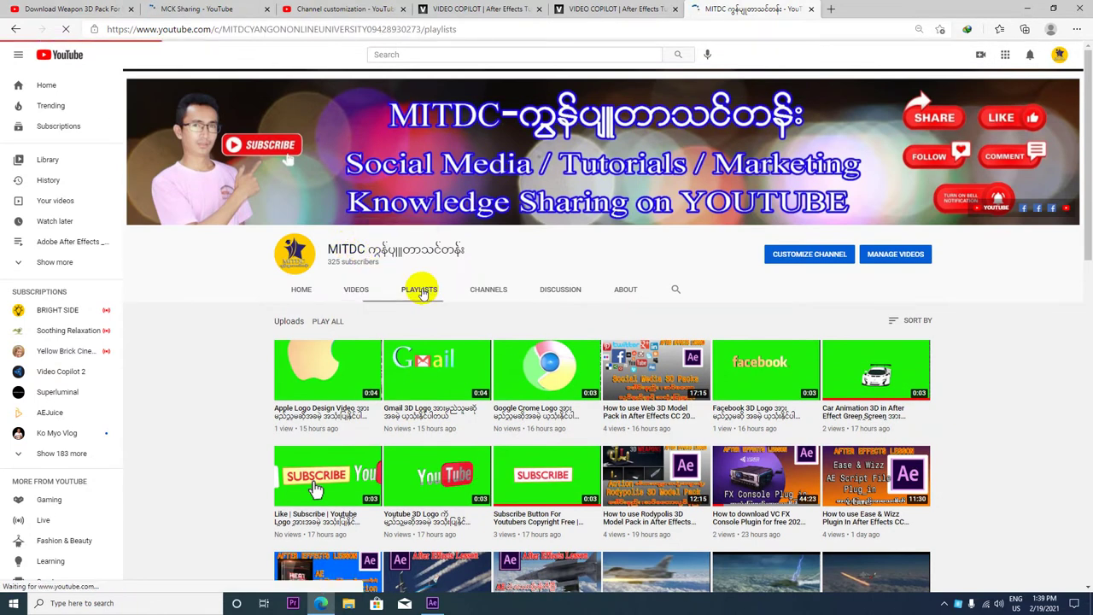
{"action": "scroll", "coordinate": [422, 295], "scroll_direction": "down", "scroll_amount": 1}
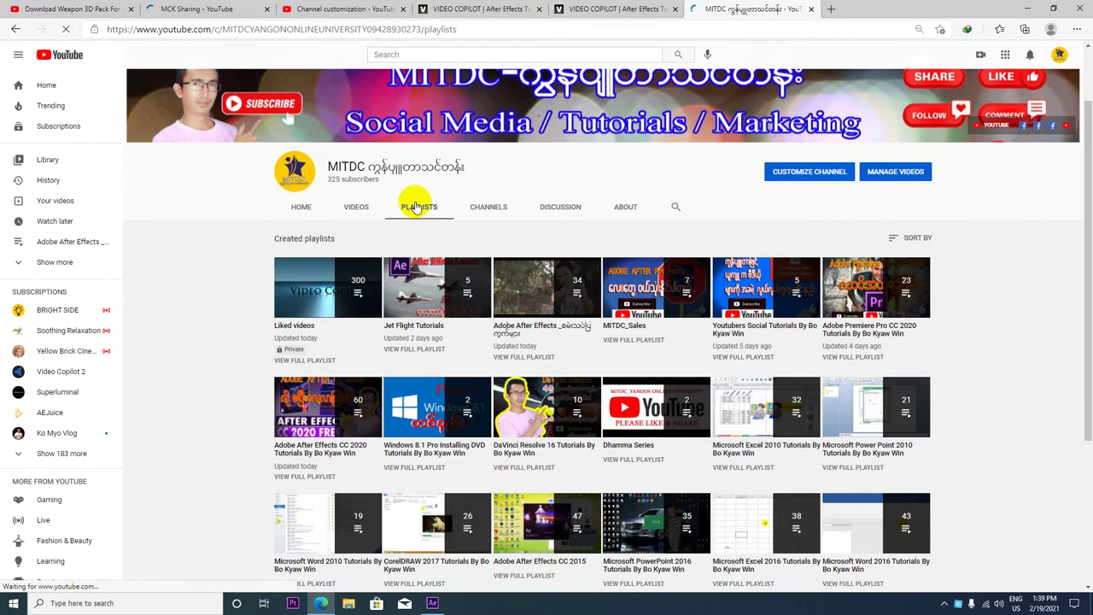
{"action": "scroll", "coordinate": [433, 365], "scroll_direction": "down", "scroll_amount": 2}
{"action": "scroll", "coordinate": [437, 365], "scroll_direction": "up", "scroll_amount": 2}
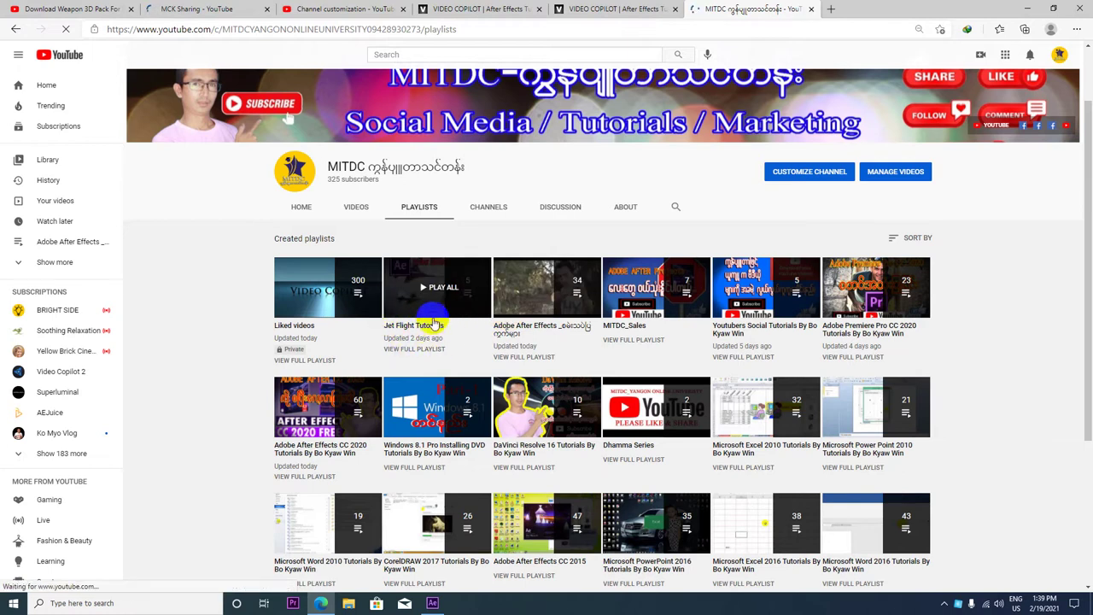
{"action": "left_click", "coordinate": [437, 316]}
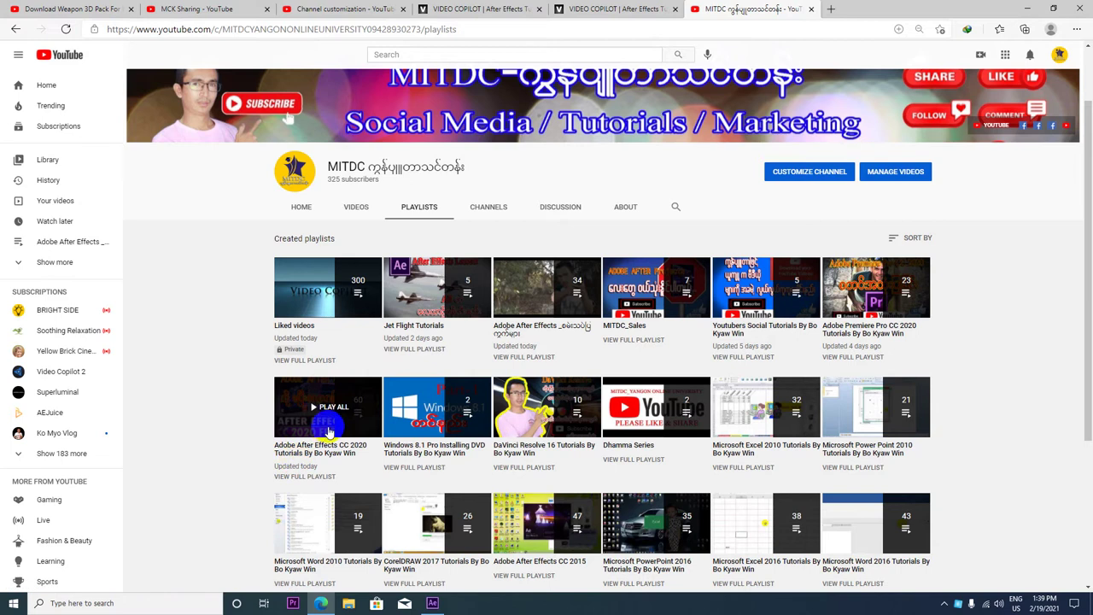
{"action": "scroll", "coordinate": [329, 431], "scroll_direction": "down", "scroll_amount": 1}
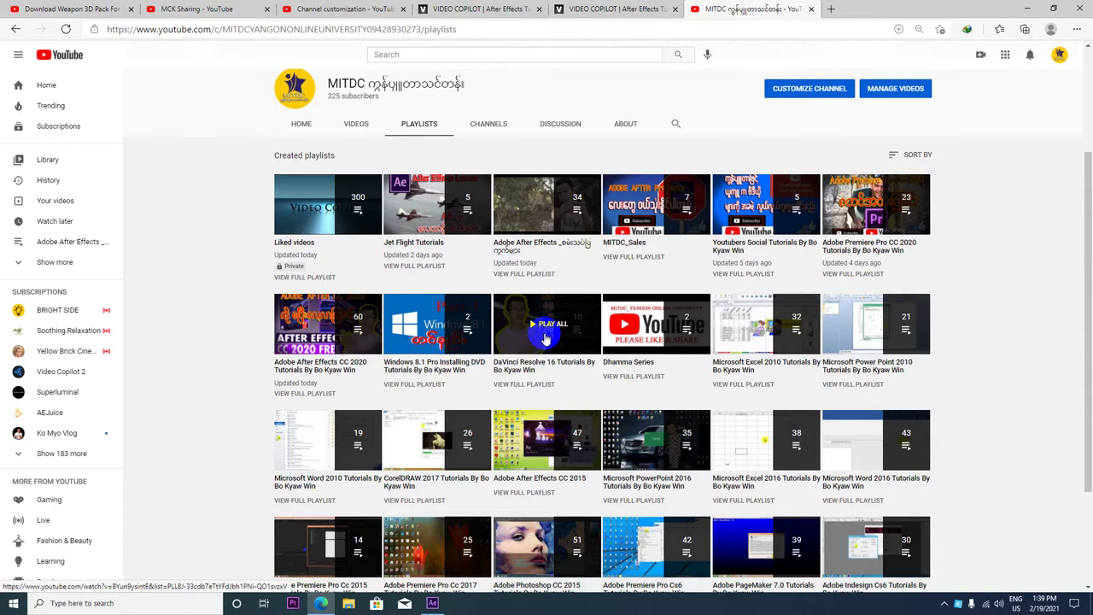
{"action": "scroll", "coordinate": [545, 337], "scroll_direction": "down", "scroll_amount": 1}
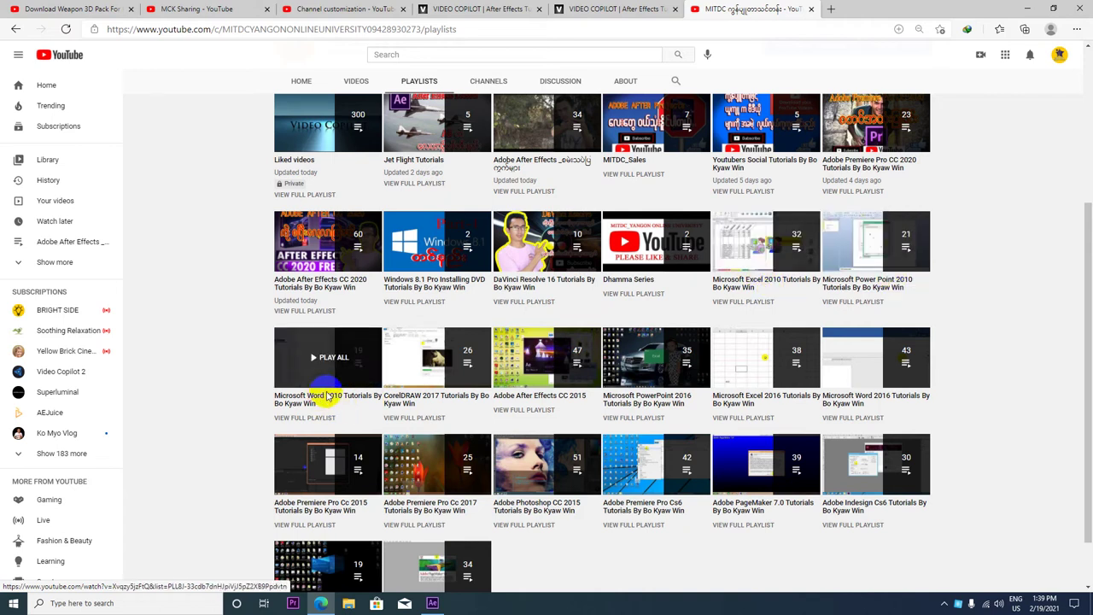
{"action": "scroll", "coordinate": [327, 394], "scroll_direction": "down", "scroll_amount": 1}
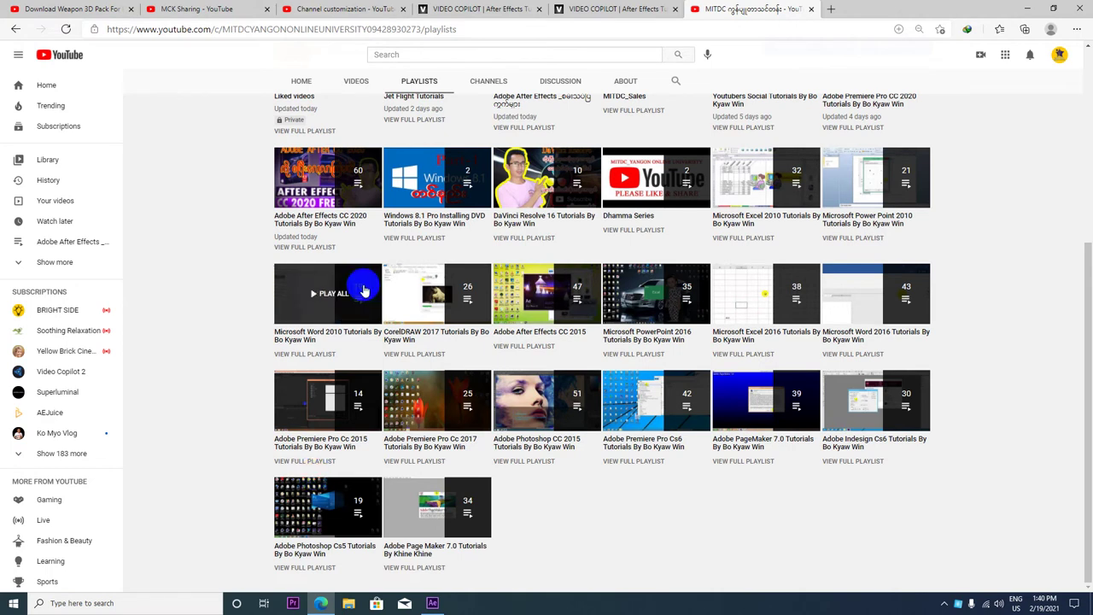
{"action": "scroll", "coordinate": [361, 285], "scroll_direction": "up", "scroll_amount": 5}
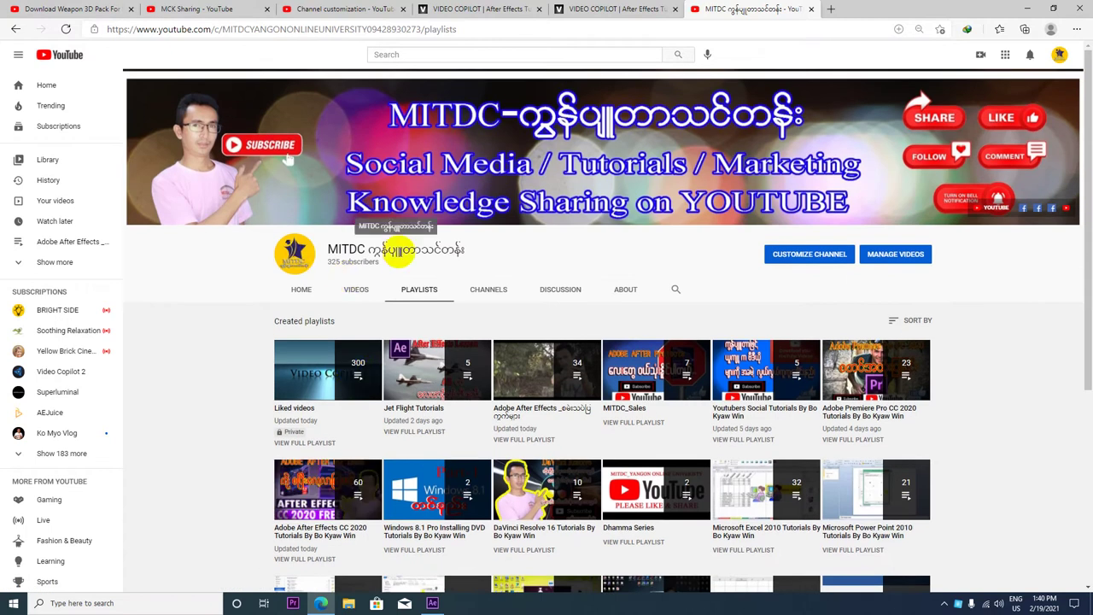
Return to the MCK Sharing tab and search YouTube for 'MITDC'.
{"action": "left_click", "coordinate": [83, 7]}
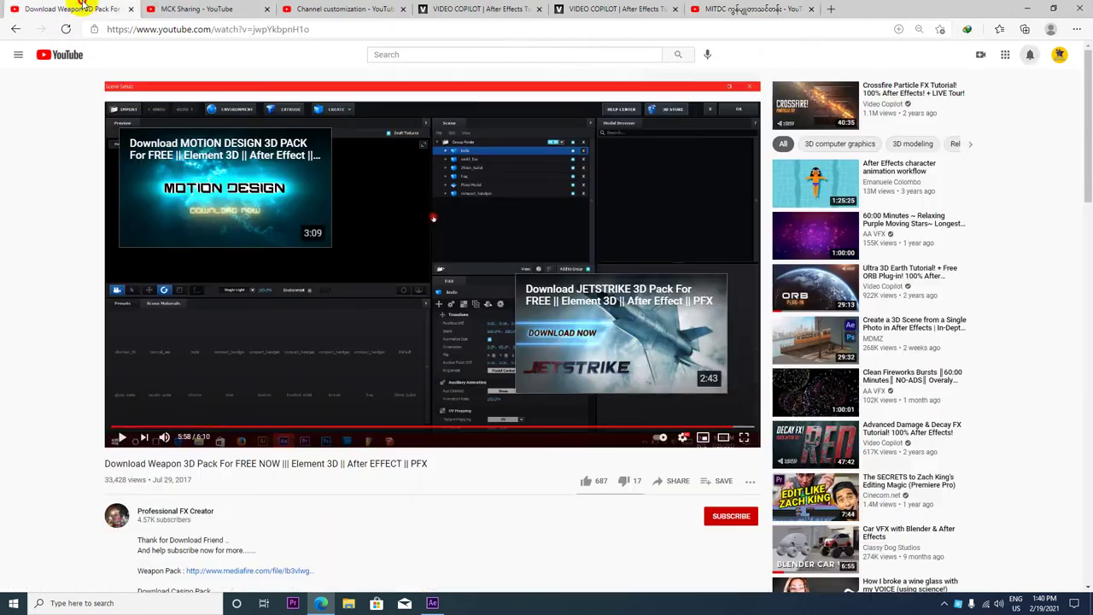
{"action": "left_click", "coordinate": [183, 8]}
{"action": "left_click", "coordinate": [404, 52]}
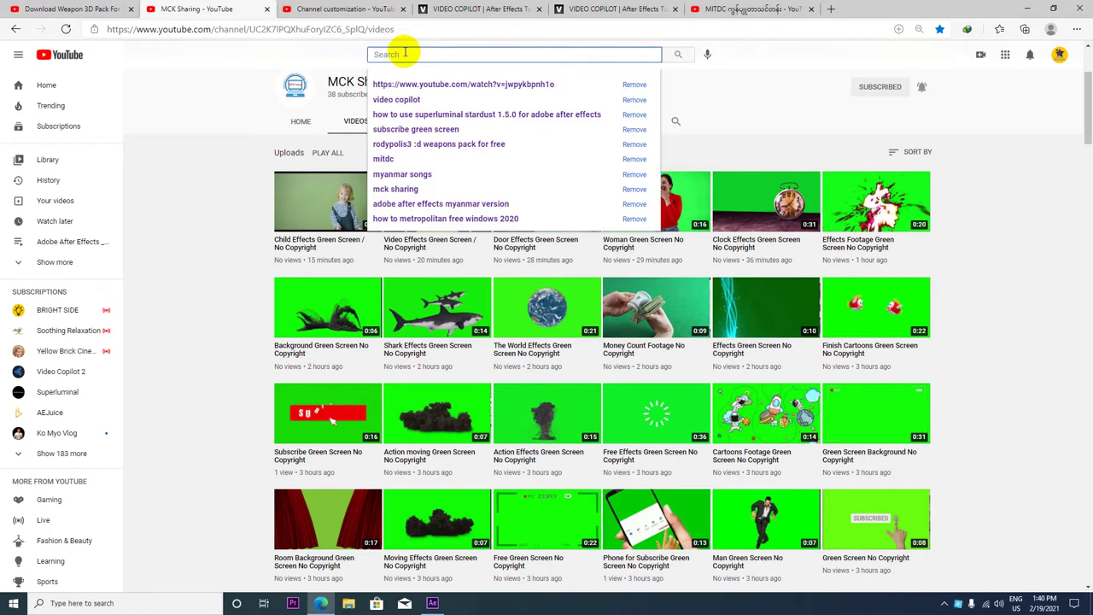
{"action": "type", "text": "MITDC"}
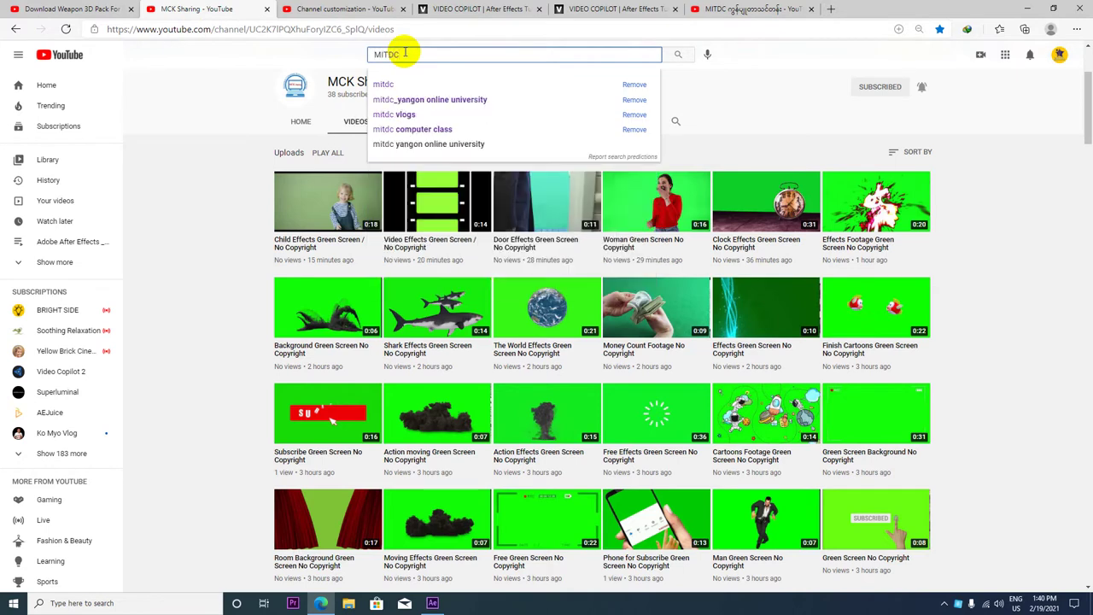
{"action": "key", "text": "Return"}
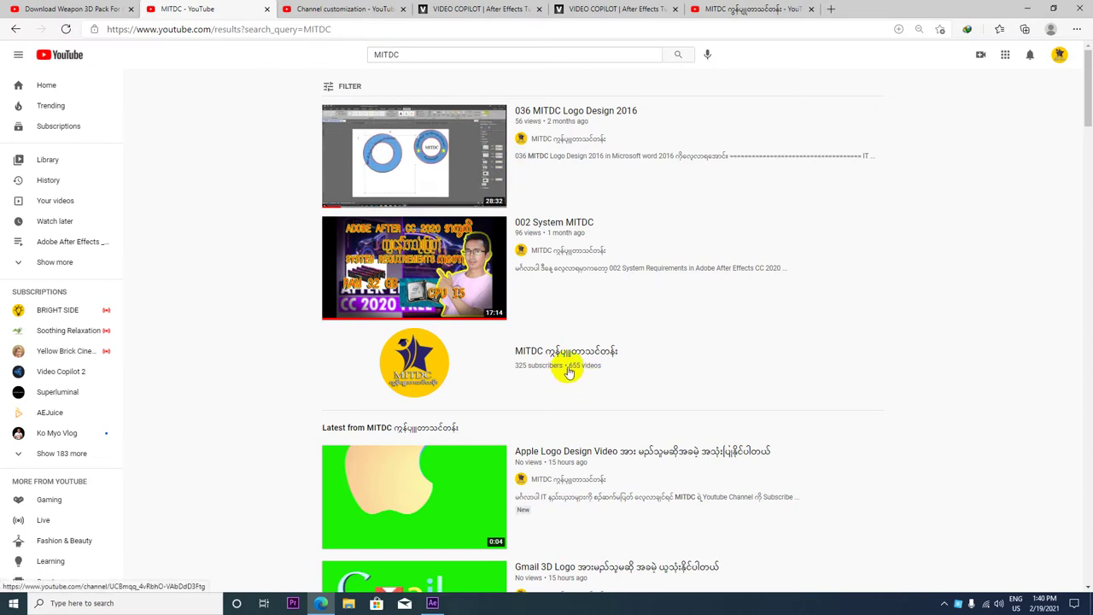
Browse the first MITDC search results and select the 'MITDC' query text.
{"action": "scroll", "coordinate": [568, 369], "scroll_direction": "down", "scroll_amount": 2}
{"action": "scroll", "coordinate": [568, 367], "scroll_direction": "up", "scroll_amount": 2}
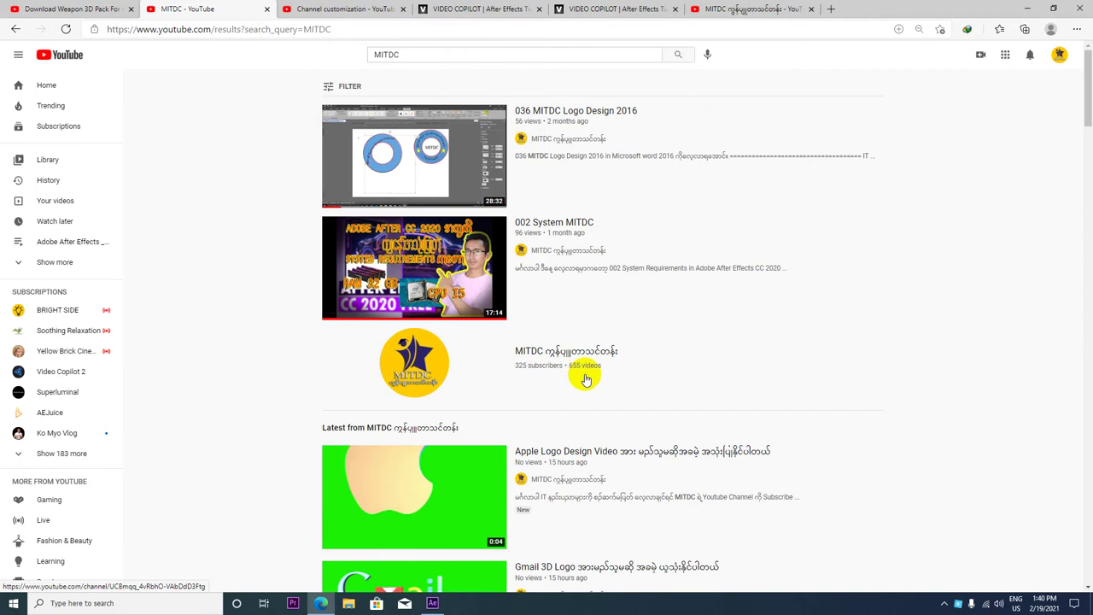
{"action": "scroll", "coordinate": [586, 379], "scroll_direction": "down", "scroll_amount": 1}
{"action": "scroll", "coordinate": [578, 371], "scroll_direction": "down", "scroll_amount": 1}
{"action": "scroll", "coordinate": [566, 370], "scroll_direction": "down", "scroll_amount": 2}
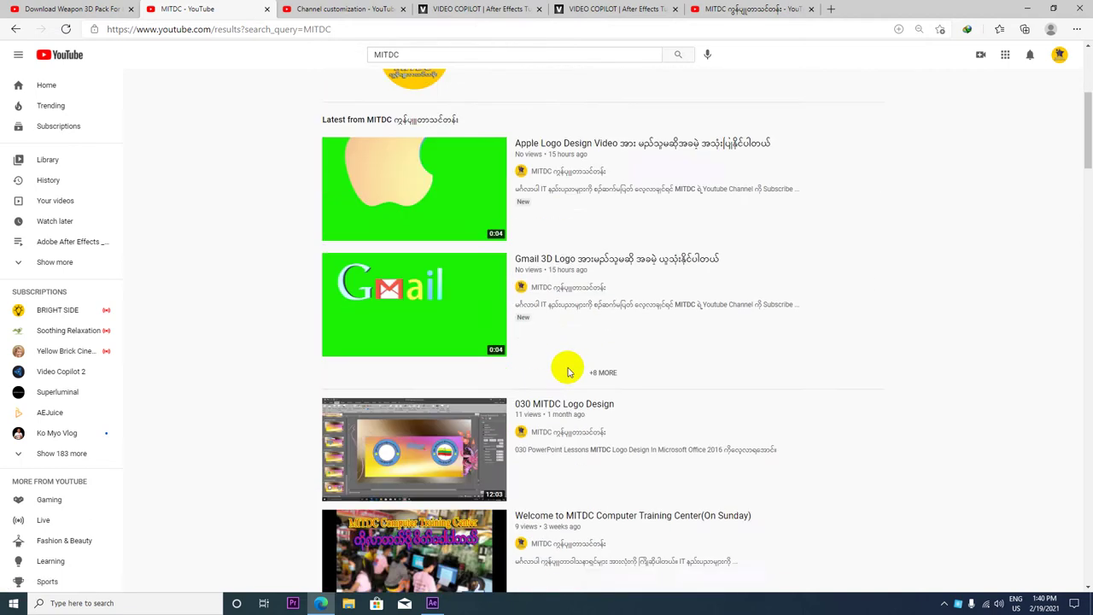
{"action": "scroll", "coordinate": [569, 361], "scroll_direction": "down", "scroll_amount": 3}
{"action": "scroll", "coordinate": [566, 359], "scroll_direction": "up", "scroll_amount": 4}
{"action": "scroll", "coordinate": [566, 358], "scroll_direction": "up", "scroll_amount": 3}
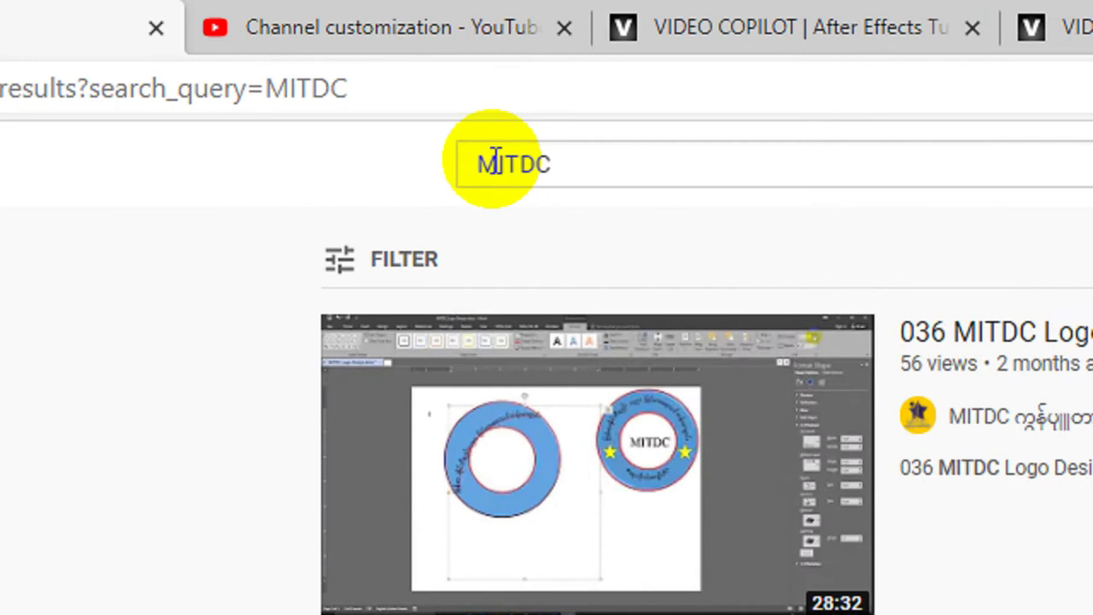
{"action": "left_click_drag", "start_coordinate": [564, 162], "coordinate": [478, 162]}
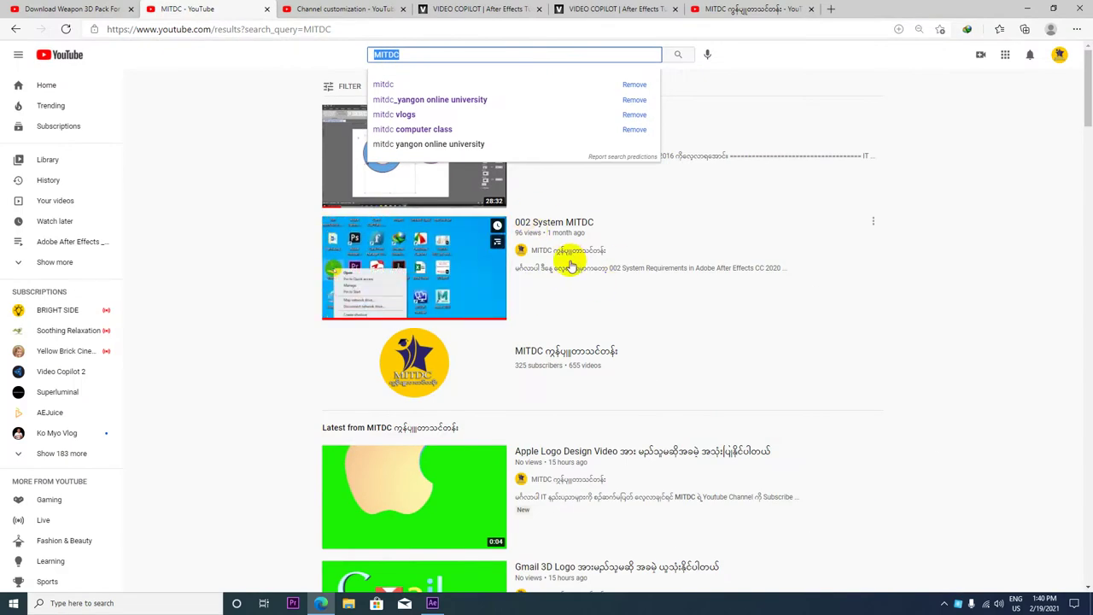
Scroll down to the Watch again videos, then minimize the browser to show After Effects.
{"action": "scroll", "coordinate": [624, 317], "scroll_direction": "down", "scroll_amount": 1}
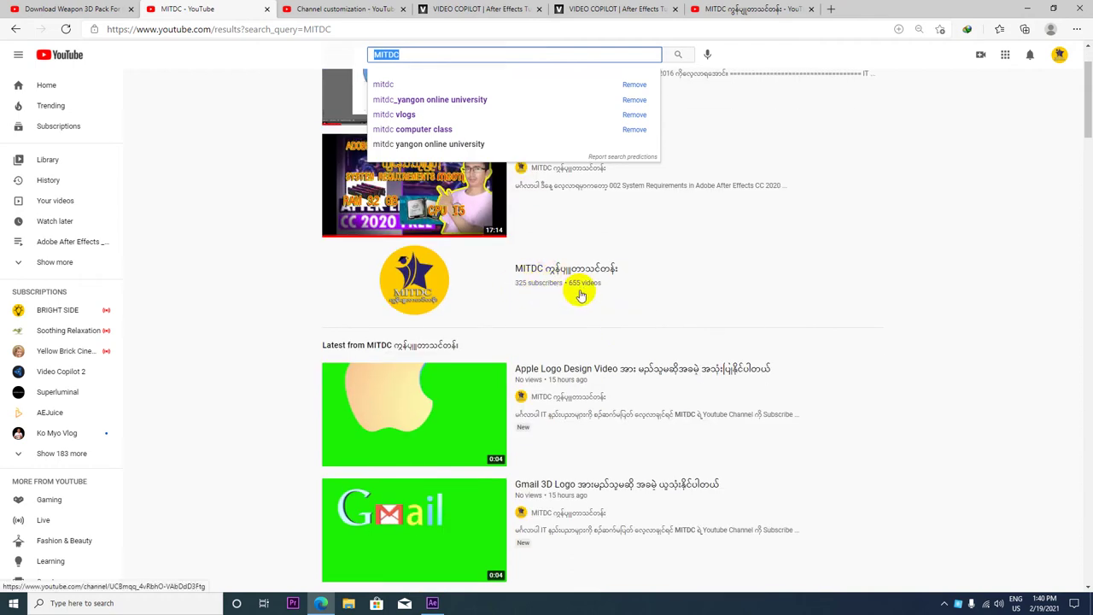
{"action": "scroll", "coordinate": [521, 350], "scroll_direction": "down", "scroll_amount": 2}
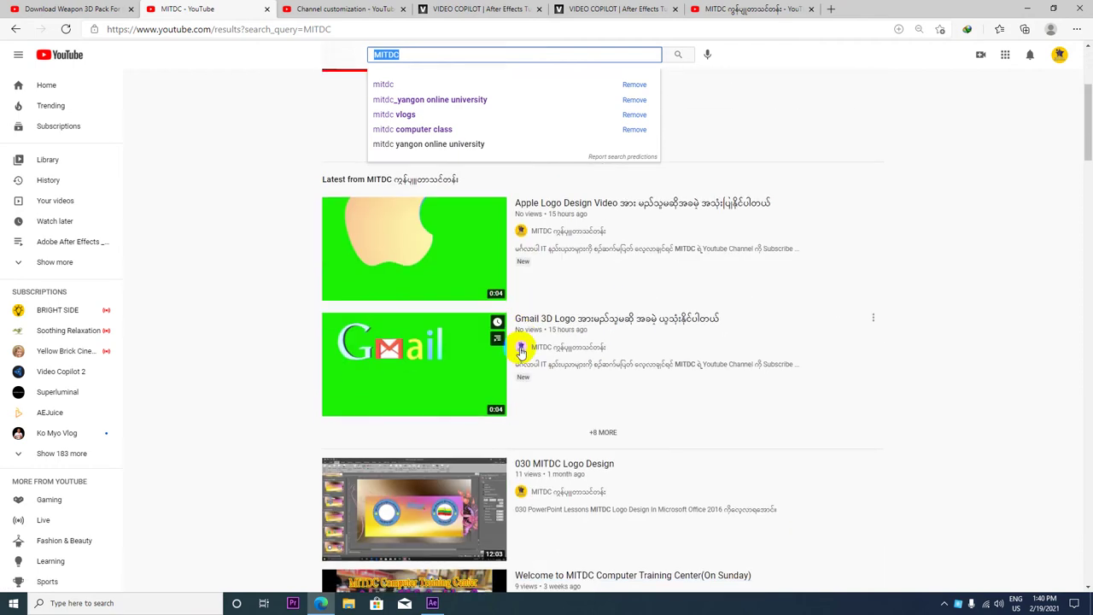
{"action": "scroll", "coordinate": [521, 350], "scroll_direction": "down", "scroll_amount": 2}
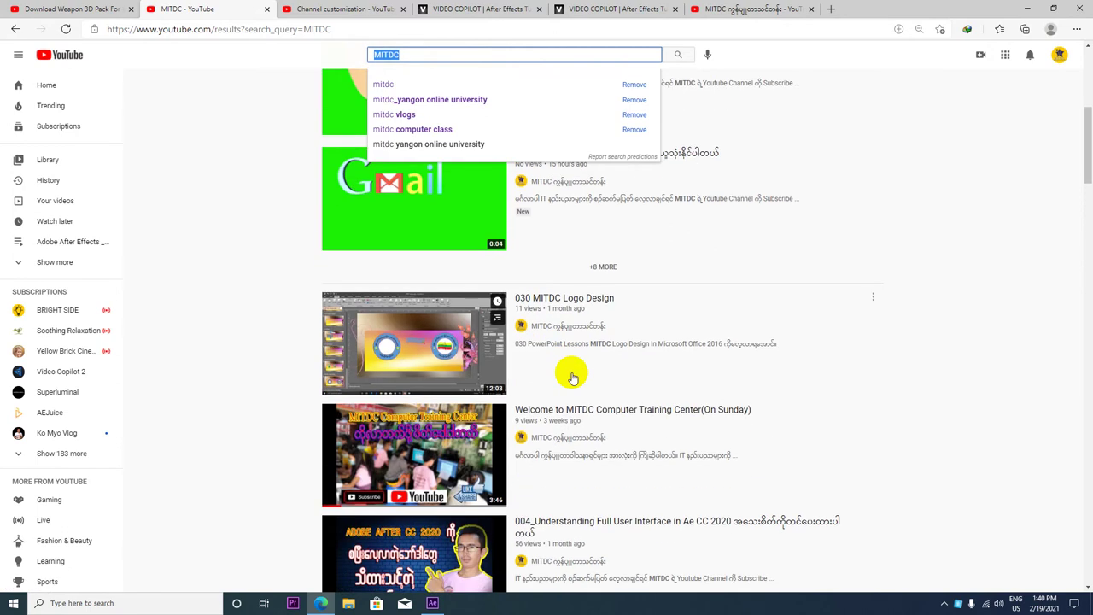
{"action": "scroll", "coordinate": [572, 375], "scroll_direction": "down", "scroll_amount": 1}
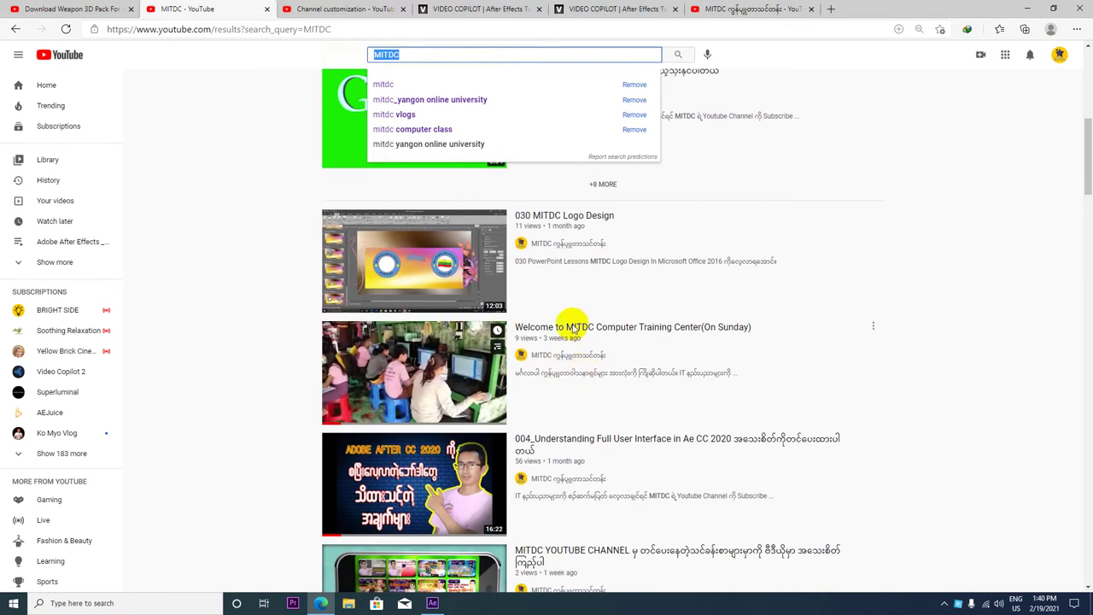
{"action": "scroll", "coordinate": [561, 286], "scroll_direction": "down", "scroll_amount": 1}
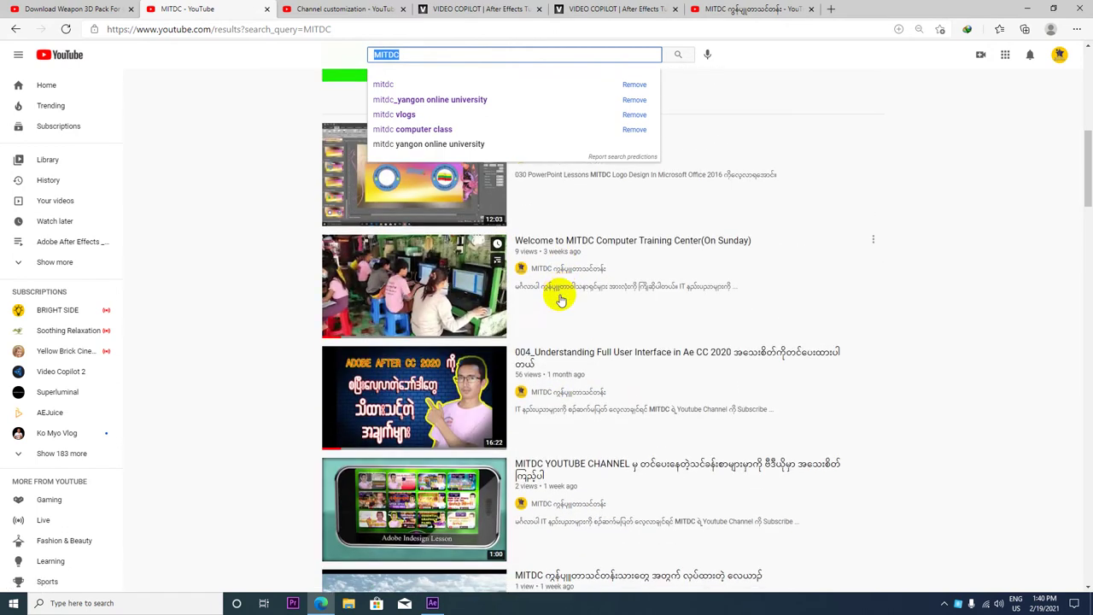
{"action": "scroll", "coordinate": [561, 299], "scroll_direction": "down", "scroll_amount": 1}
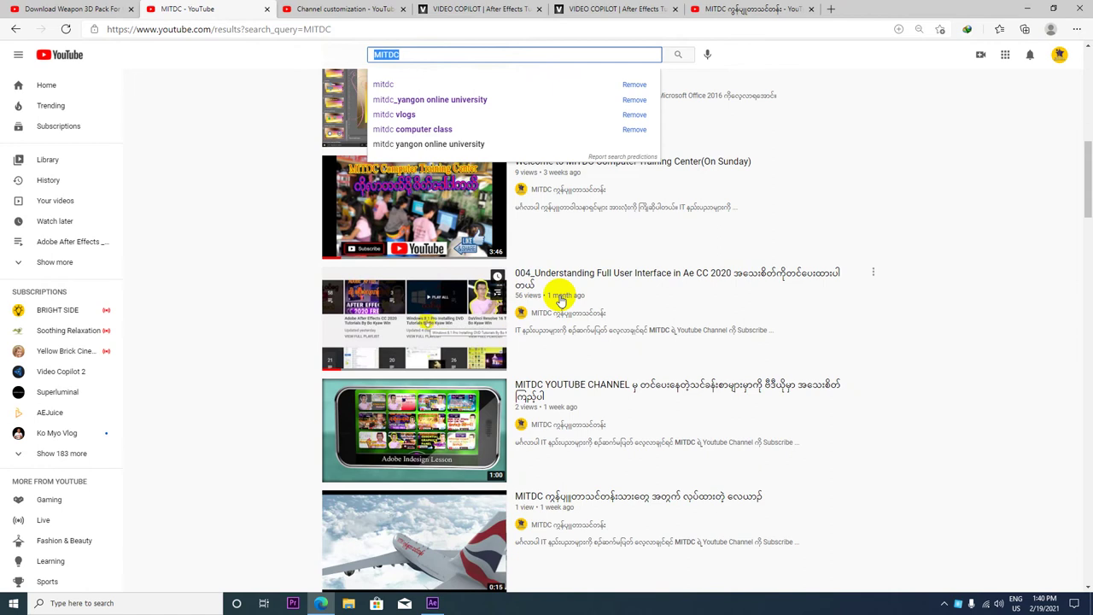
{"action": "scroll", "coordinate": [559, 299], "scroll_direction": "down", "scroll_amount": 2}
{"action": "scroll", "coordinate": [558, 309], "scroll_direction": "down", "scroll_amount": 2}
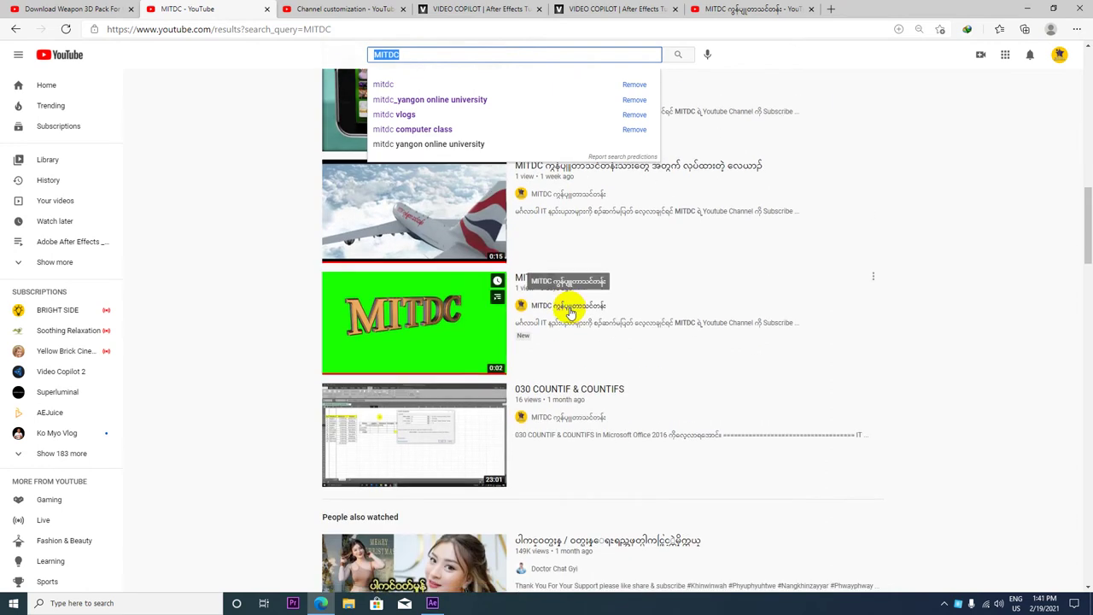
{"action": "scroll", "coordinate": [568, 307], "scroll_direction": "down", "scroll_amount": 1}
{"action": "scroll", "coordinate": [572, 314], "scroll_direction": "down", "scroll_amount": 1}
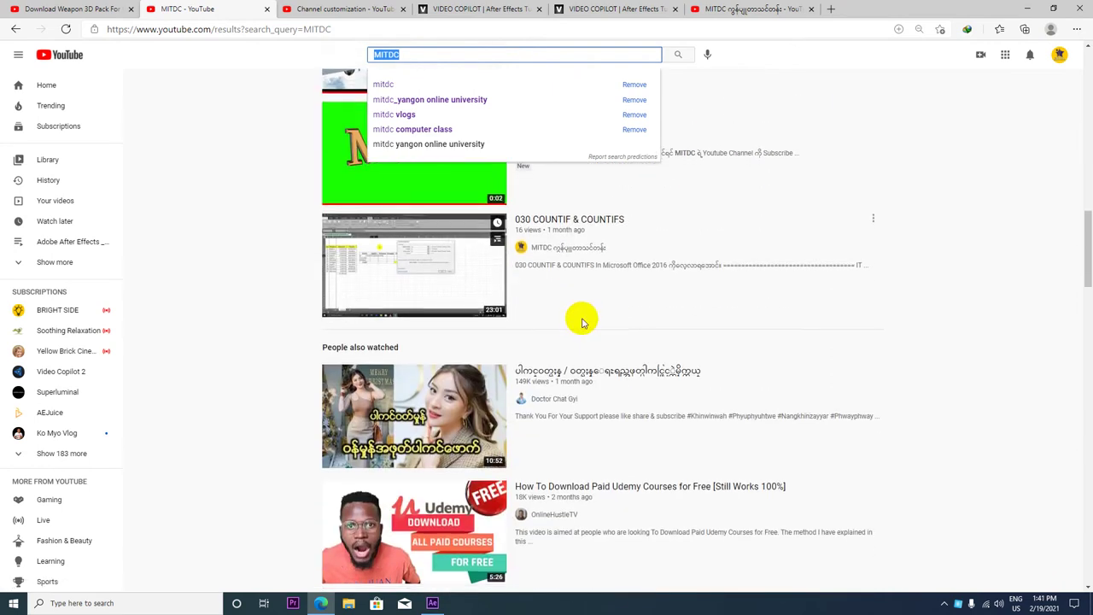
{"action": "scroll", "coordinate": [584, 323], "scroll_direction": "down", "scroll_amount": 1}
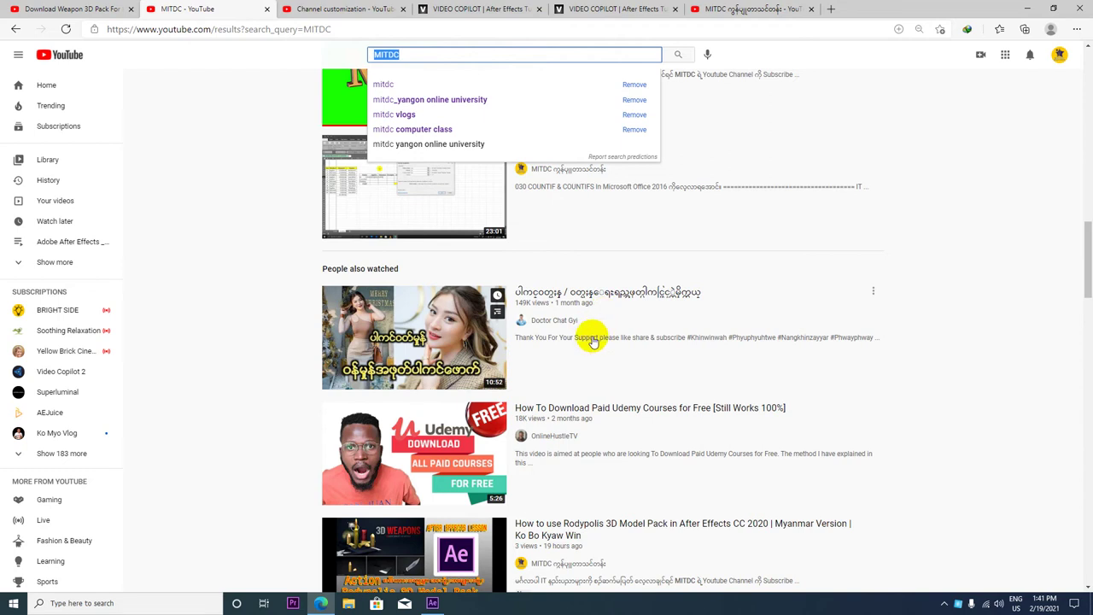
{"action": "scroll", "coordinate": [593, 342], "scroll_direction": "down", "scroll_amount": 1}
{"action": "scroll", "coordinate": [593, 342], "scroll_direction": "down", "scroll_amount": 1}
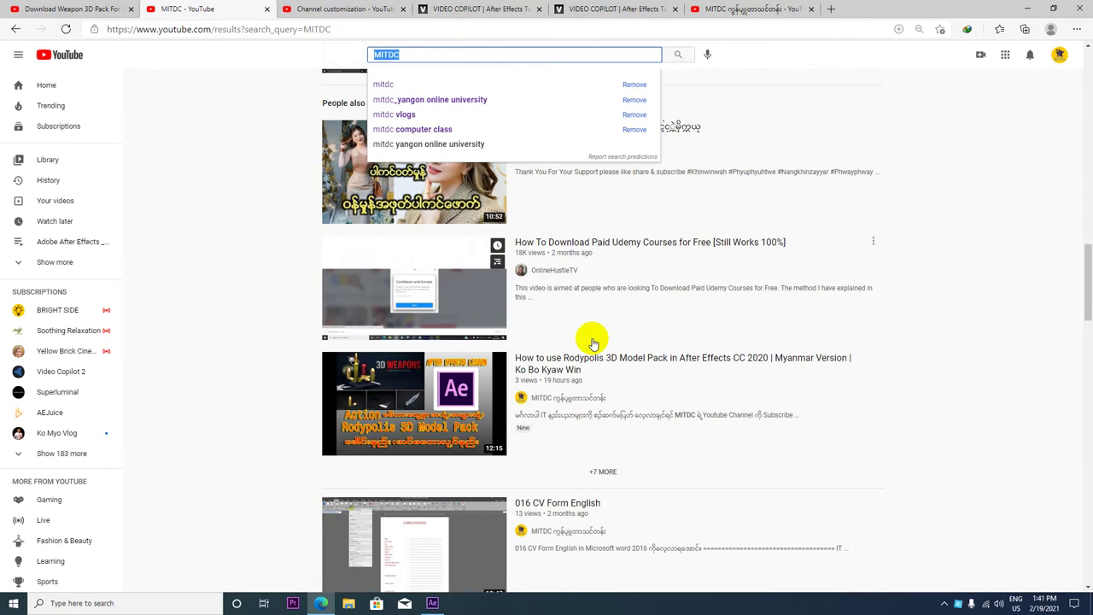
{"action": "scroll", "coordinate": [594, 342], "scroll_direction": "down", "scroll_amount": 1}
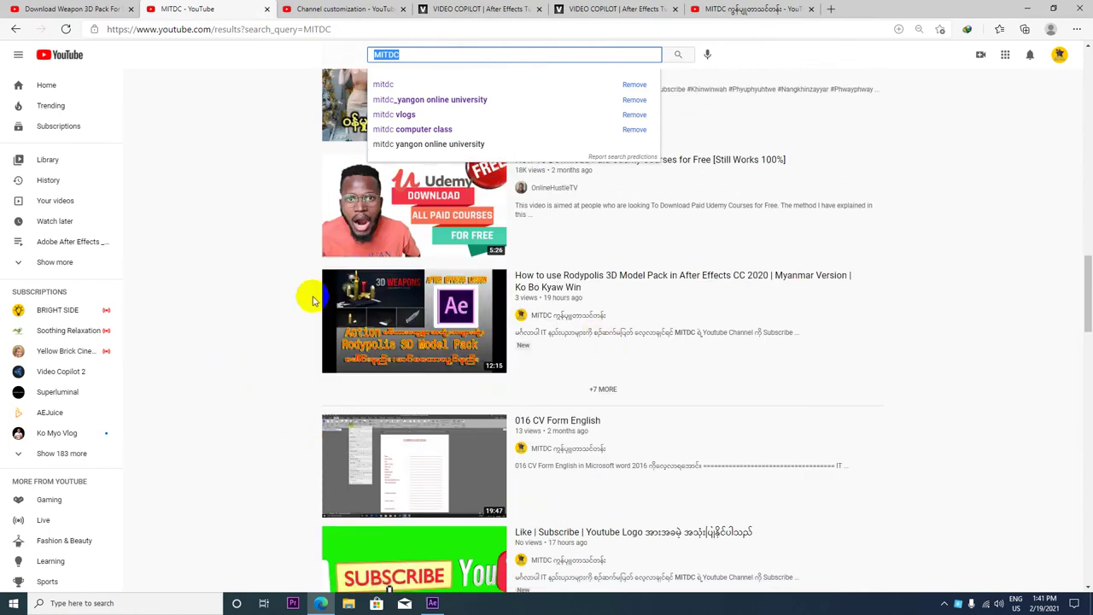
{"action": "scroll", "coordinate": [405, 334], "scroll_direction": "down", "scroll_amount": 2}
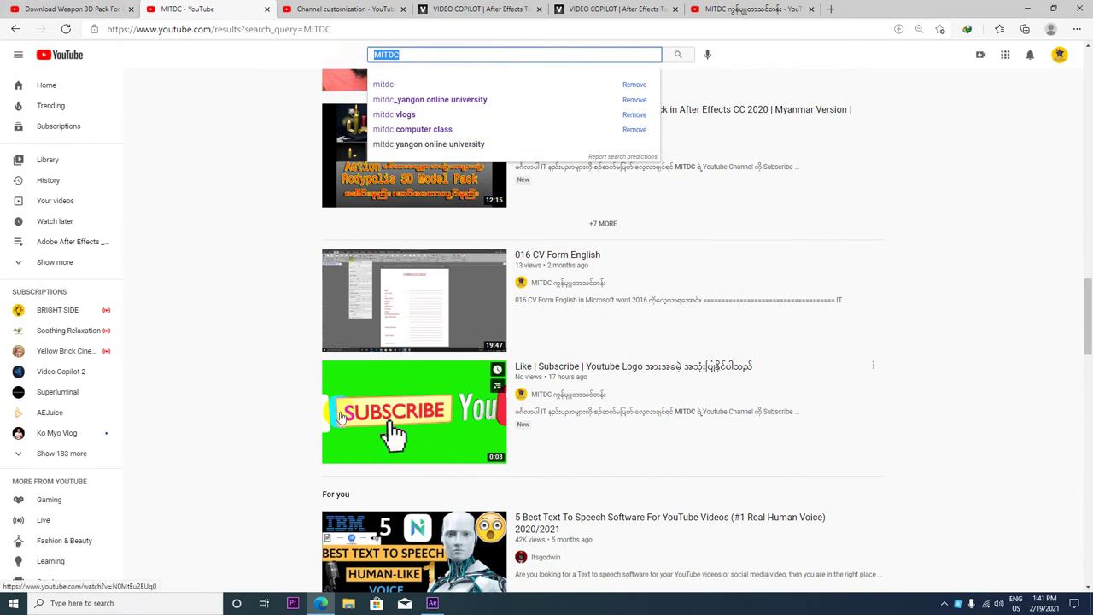
{"action": "scroll", "coordinate": [392, 413], "scroll_direction": "down", "scroll_amount": 3}
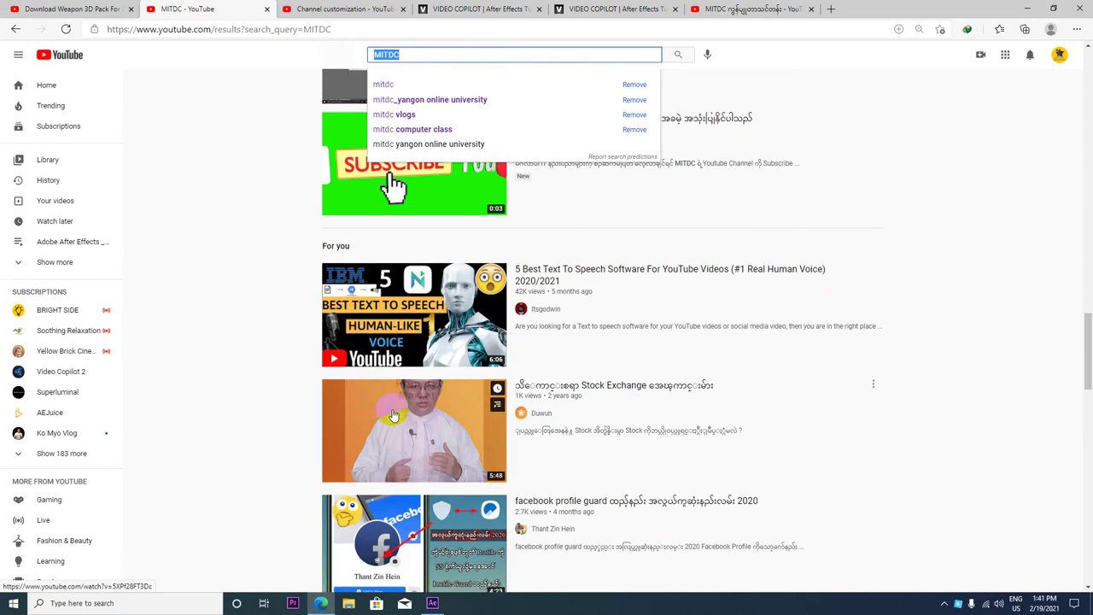
{"action": "scroll", "coordinate": [397, 412], "scroll_direction": "down", "scroll_amount": 1}
{"action": "scroll", "coordinate": [397, 412], "scroll_direction": "down", "scroll_amount": 1}
{"action": "scroll", "coordinate": [397, 412], "scroll_direction": "down", "scroll_amount": 2}
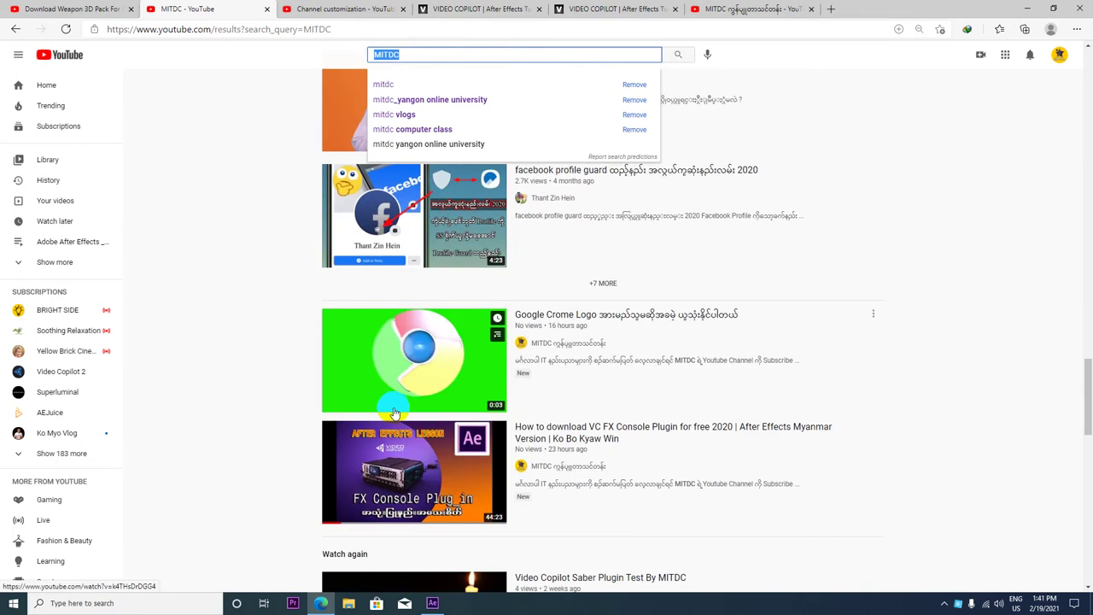
{"action": "scroll", "coordinate": [394, 413], "scroll_direction": "down", "scroll_amount": 1}
{"action": "scroll", "coordinate": [401, 393], "scroll_direction": "down", "scroll_amount": 1}
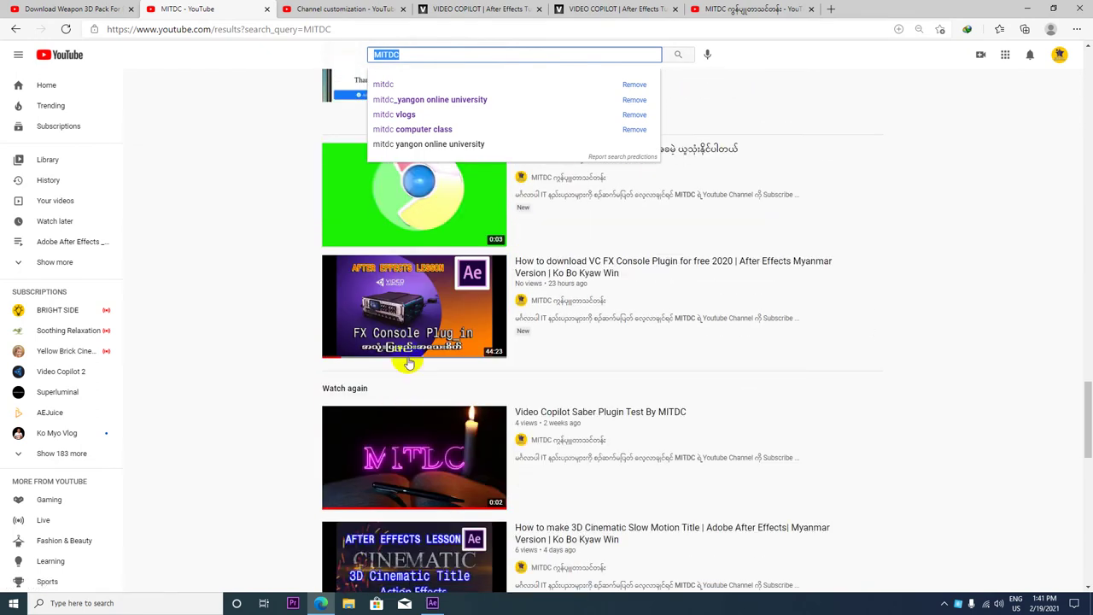
{"action": "left_click", "coordinate": [1029, 7]}
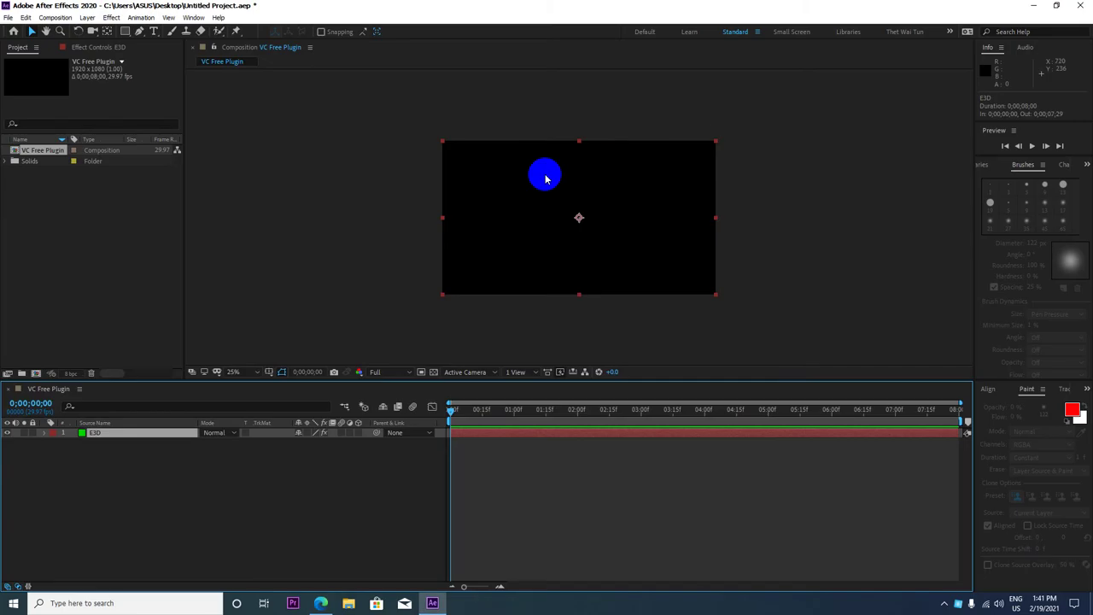
Zoom the Composition viewer to 25% and bring the Edge MITDC results back up.
{"action": "key", "text": "comma"}
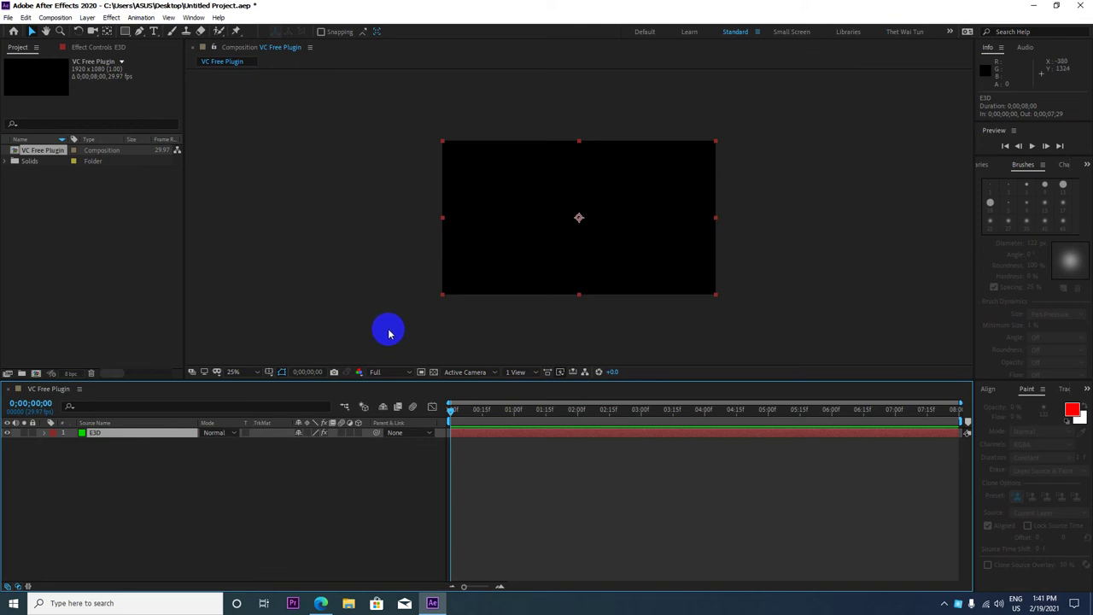
{"action": "left_click", "coordinate": [321, 604]}
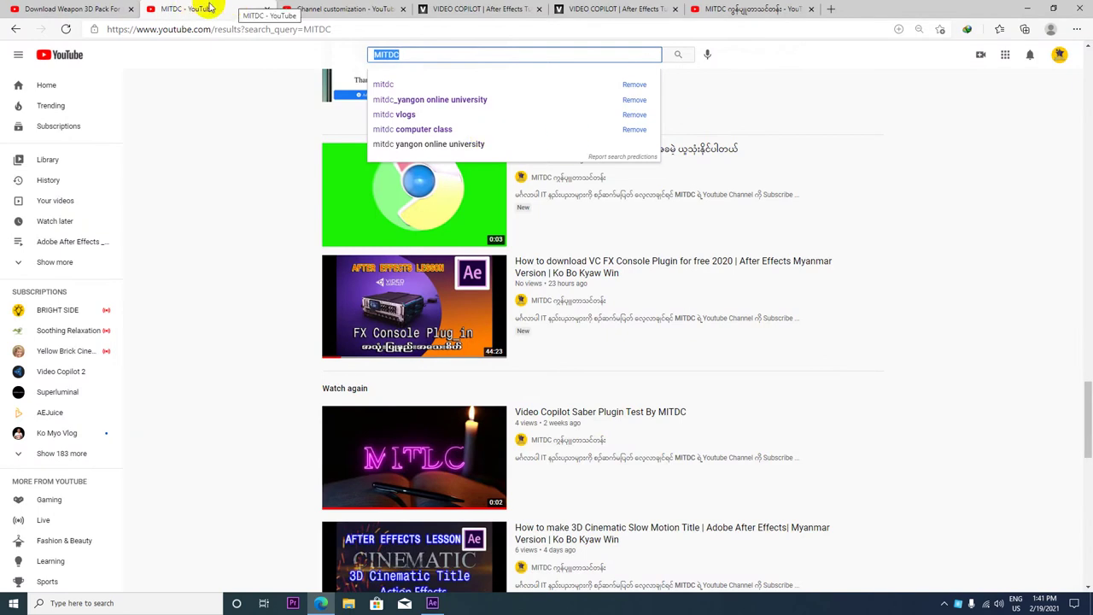
Open the MITDC channel page, pause its trailer, and minimize Edge to return to After Effects.
{"action": "scroll", "coordinate": [244, 159], "scroll_direction": "up", "scroll_amount": 3}
{"action": "scroll", "coordinate": [1048, 312], "scroll_direction": "up", "scroll_amount": 5}
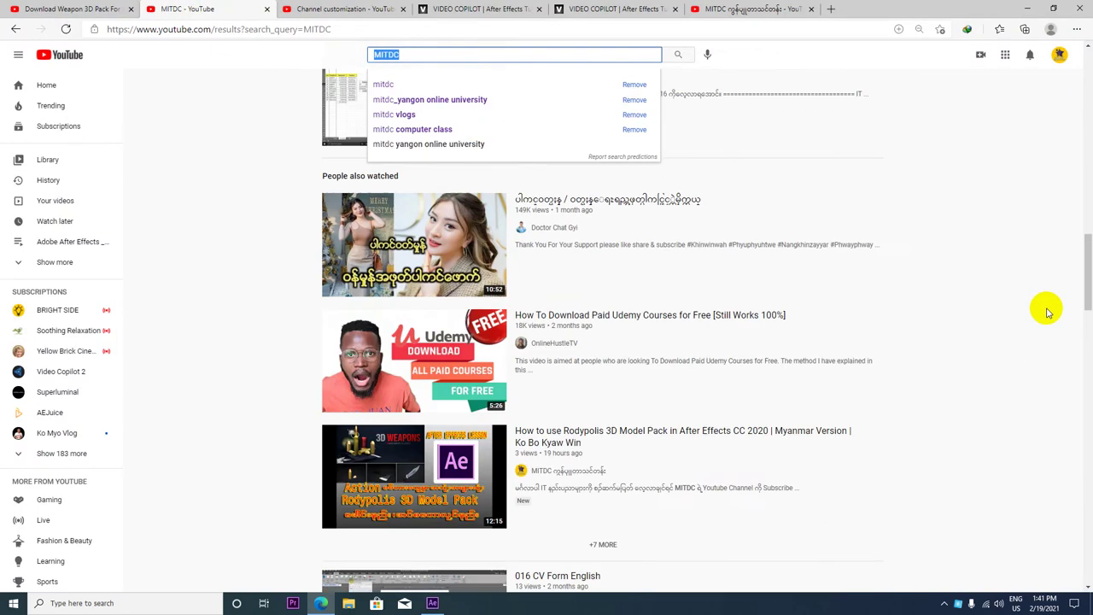
{"action": "scroll", "coordinate": [837, 268], "scroll_direction": "up", "scroll_amount": 2}
{"action": "scroll", "coordinate": [812, 285], "scroll_direction": "up", "scroll_amount": 5}
{"action": "scroll", "coordinate": [812, 285], "scroll_direction": "up", "scroll_amount": 5}
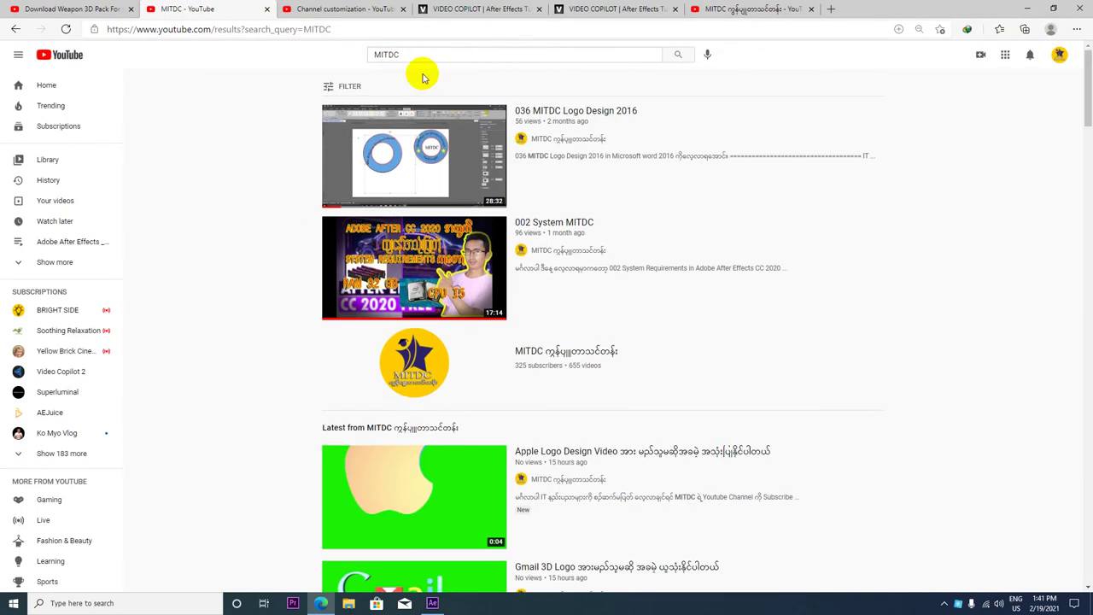
{"action": "left_click", "coordinate": [399, 56]}
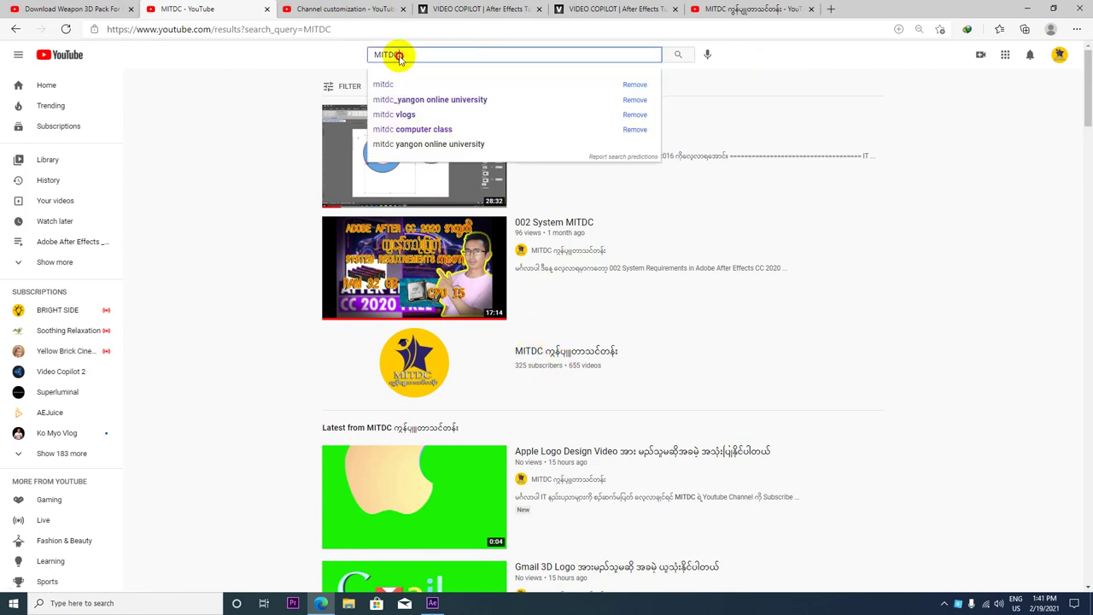
{"action": "left_click", "coordinate": [533, 349]}
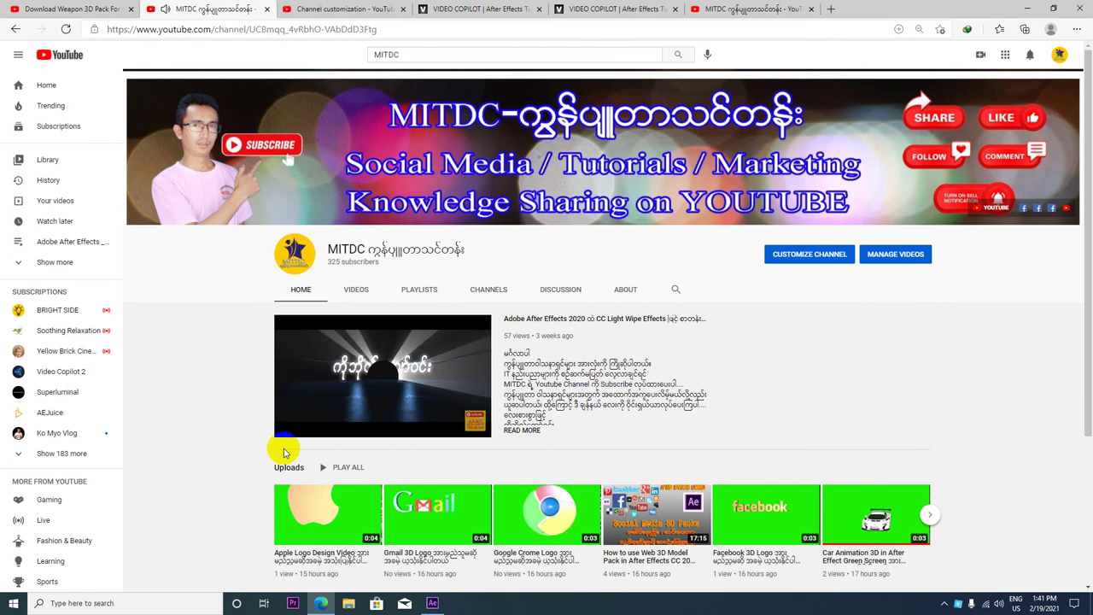
{"action": "left_click", "coordinate": [290, 429]}
{"action": "left_click", "coordinate": [1026, 7]}
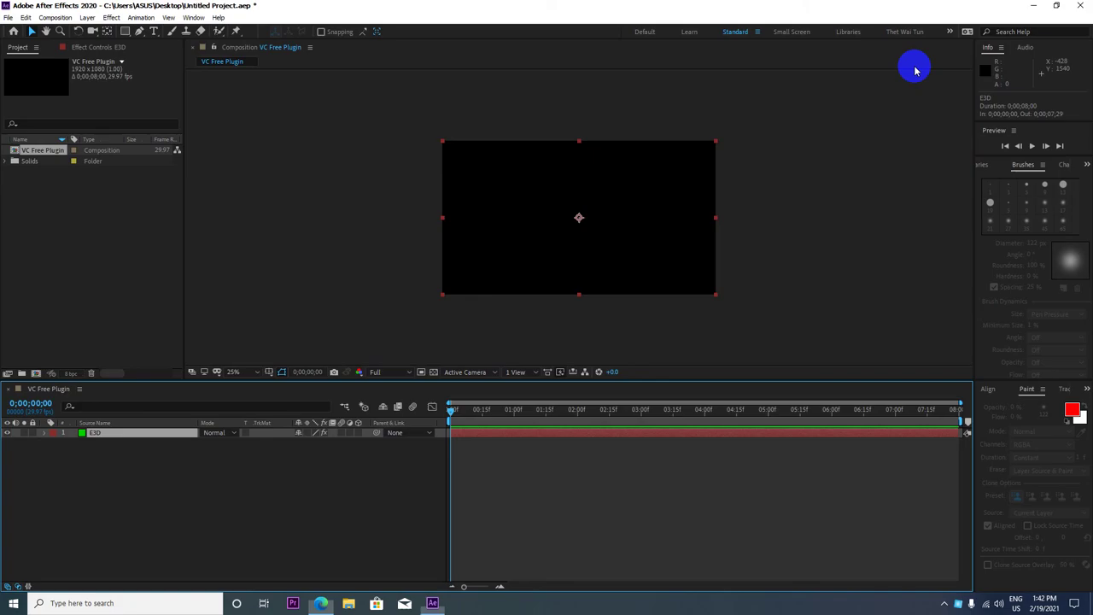